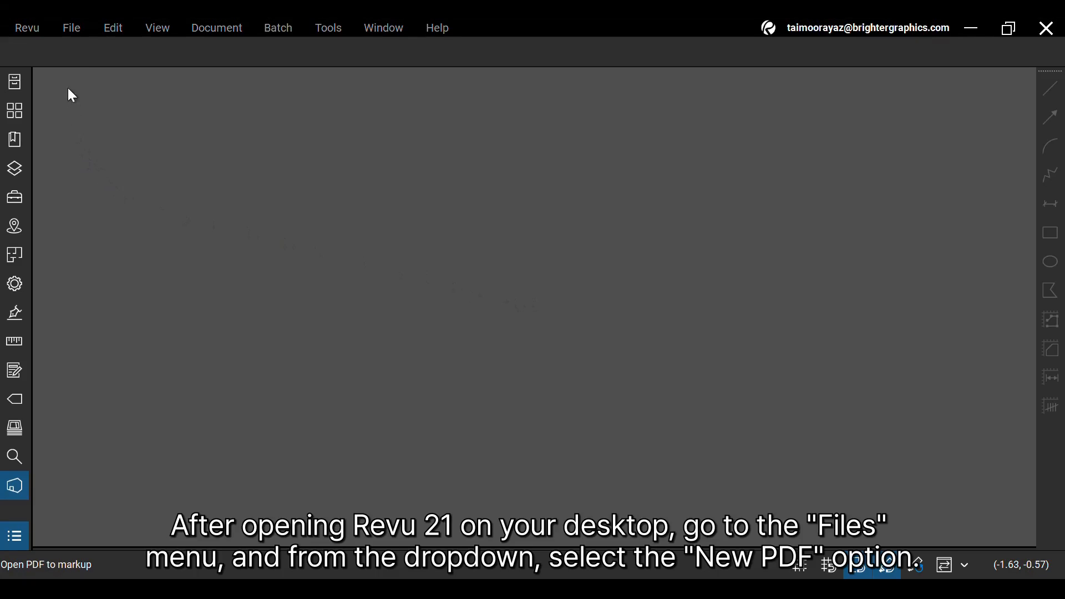
Start a new PDF from File > New PDF, keeping the <Custom> page template.
{"action": "left_click", "coordinate": [71, 30]}
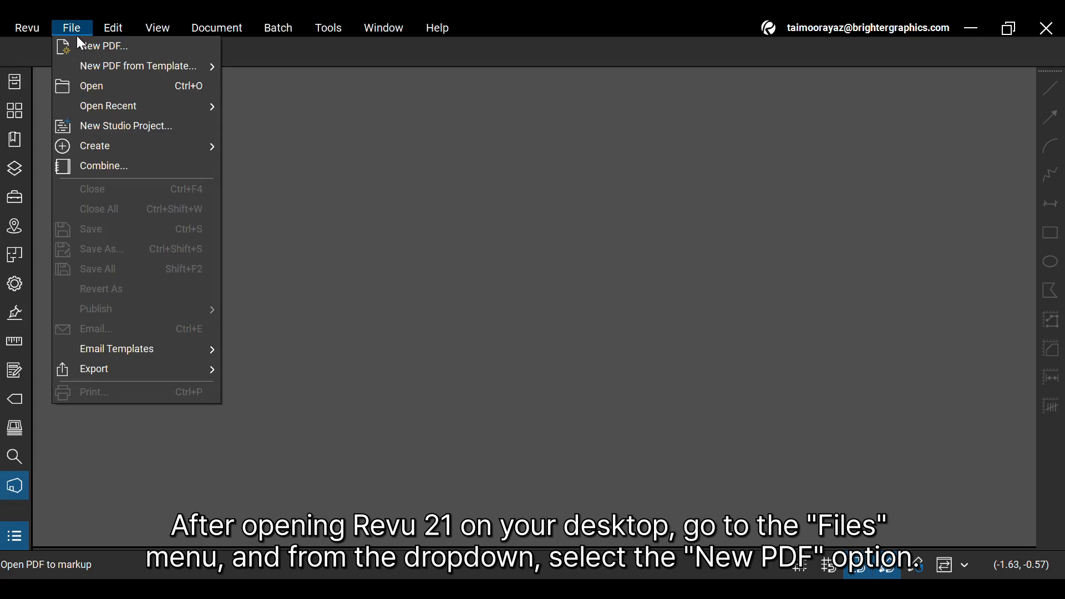
{"action": "left_click", "coordinate": [164, 44]}
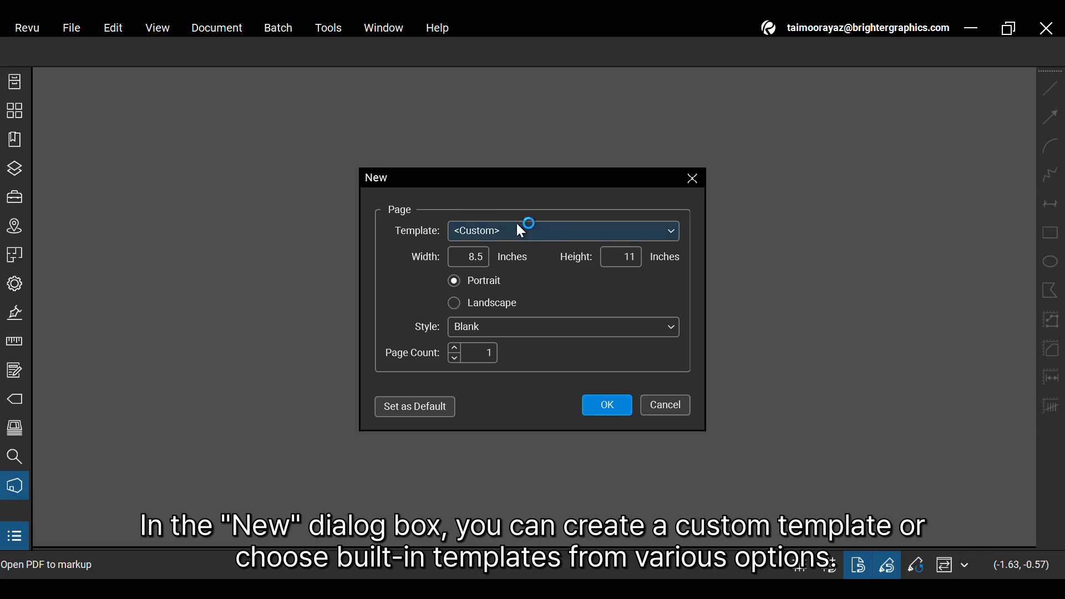
{"action": "left_click", "coordinate": [539, 234]}
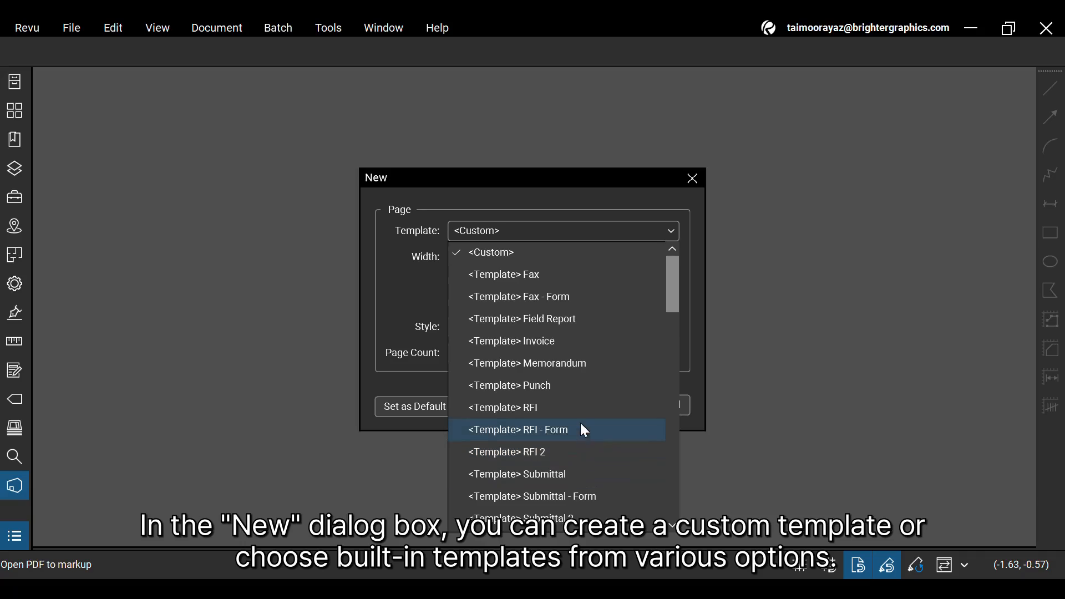
{"action": "left_click", "coordinate": [567, 197]}
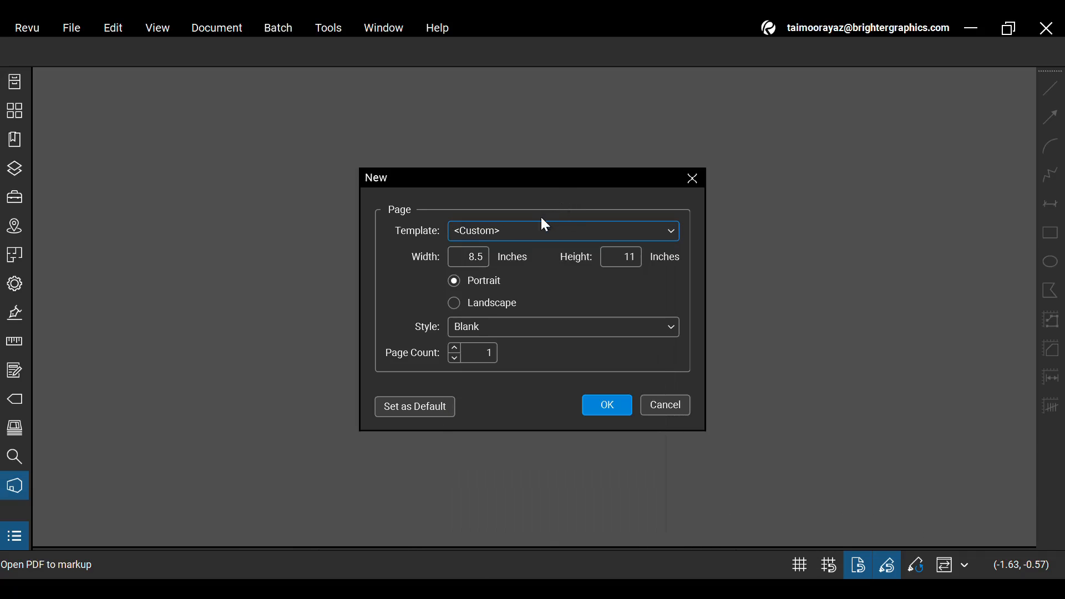
Set page width 6 in, height 11 in, portrait orientation, Blank style and page count 1.
{"action": "double_click", "coordinate": [471, 256]}
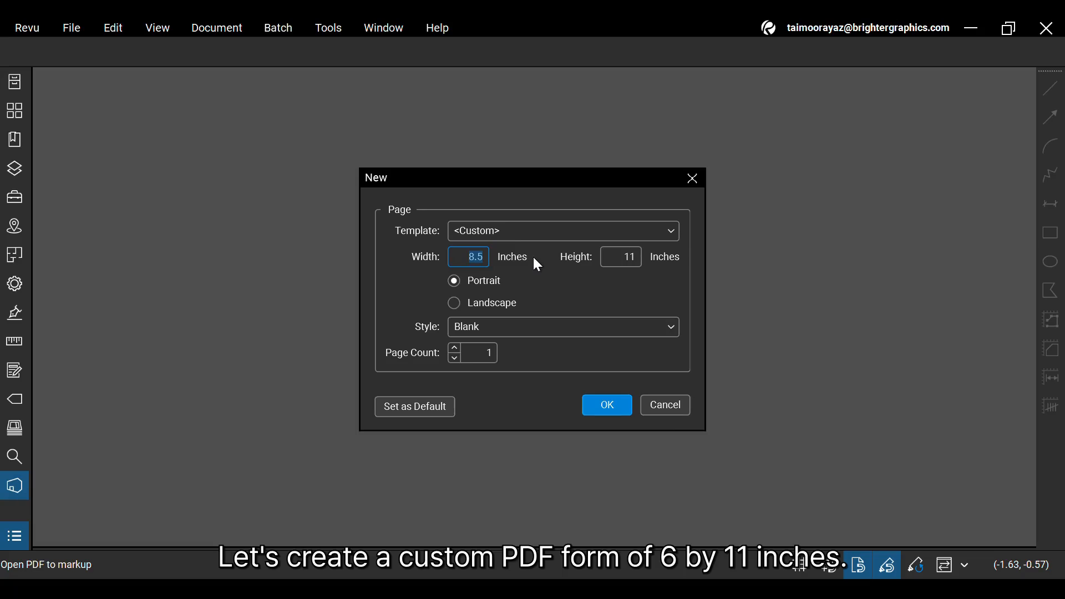
{"action": "key", "text": "BackSpace"}
{"action": "type", "text": "7"}
{"action": "key", "text": "BackSpace"}
{"action": "type", "text": "6"}
{"action": "left_click", "coordinate": [506, 302]}
{"action": "left_click", "coordinate": [492, 284]}
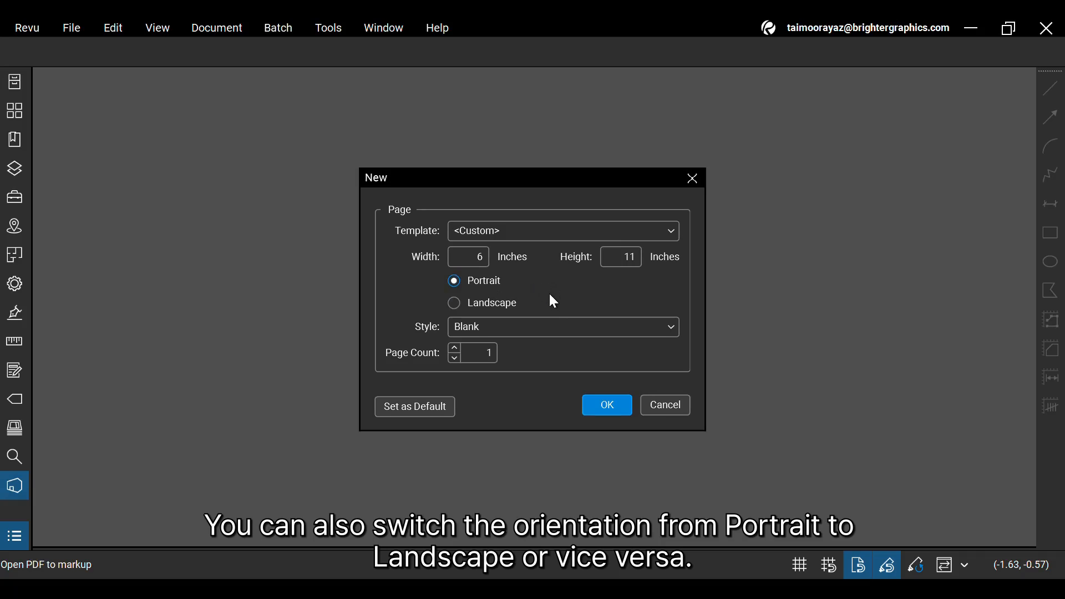
{"action": "left_click", "coordinate": [578, 326]}
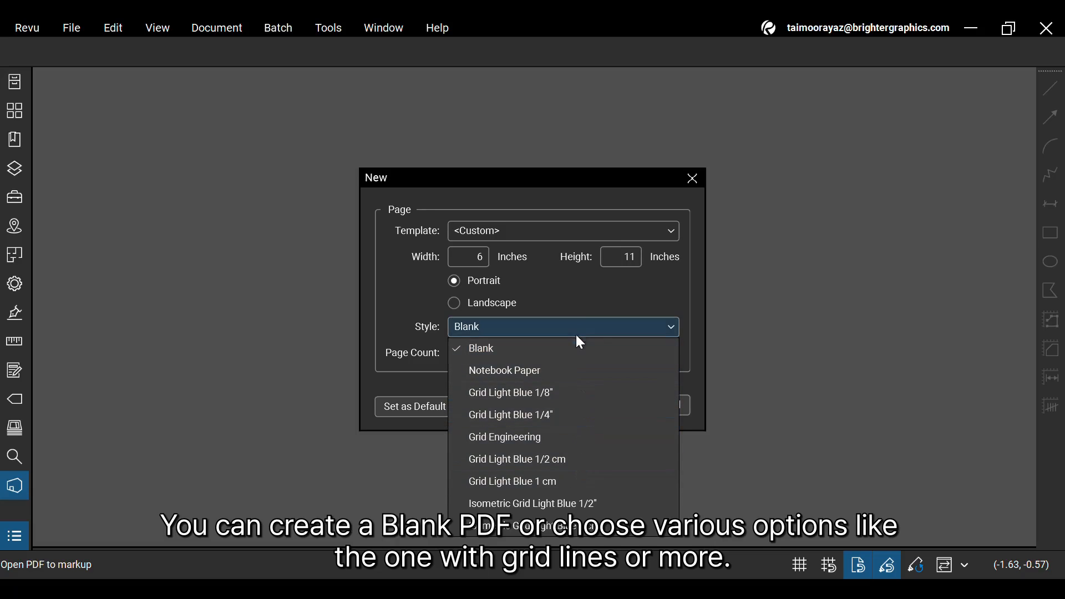
{"action": "left_click", "coordinate": [573, 294]}
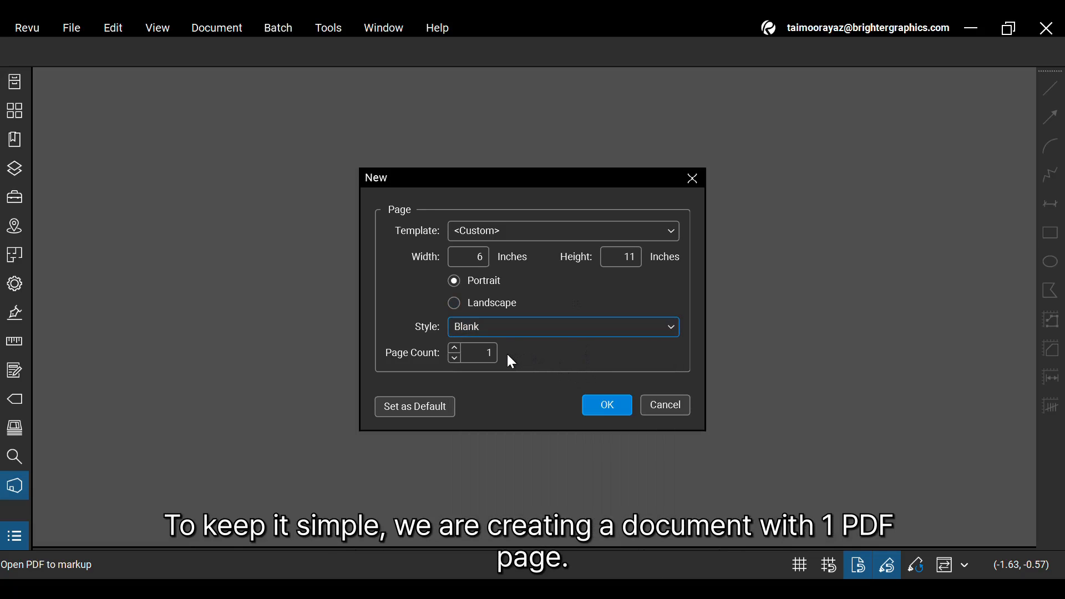
{"action": "double_click", "coordinate": [491, 351]}
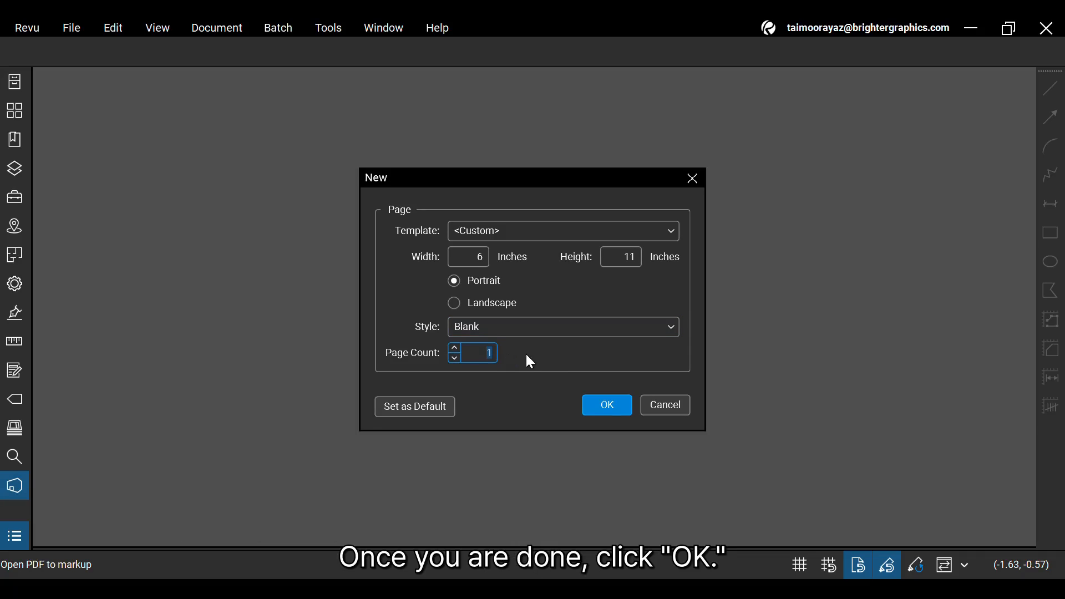
Create the blank 6 × 11 in document and briefly region-select on the empty page.
{"action": "left_click", "coordinate": [604, 407]}
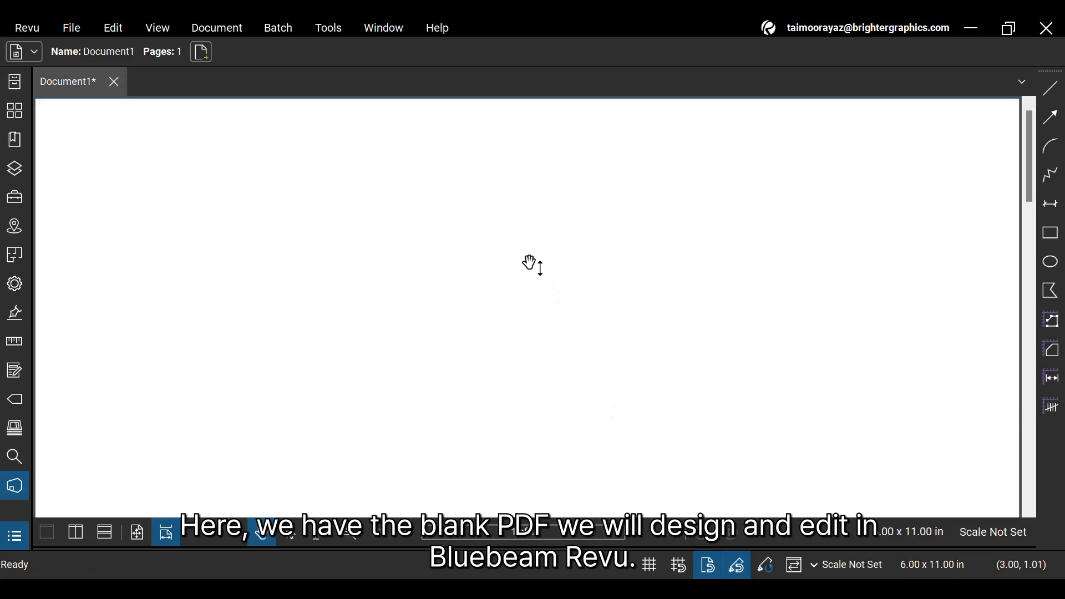
{"action": "scroll", "coordinate": [529, 262], "scroll_direction": "down", "scroll_amount": 3}
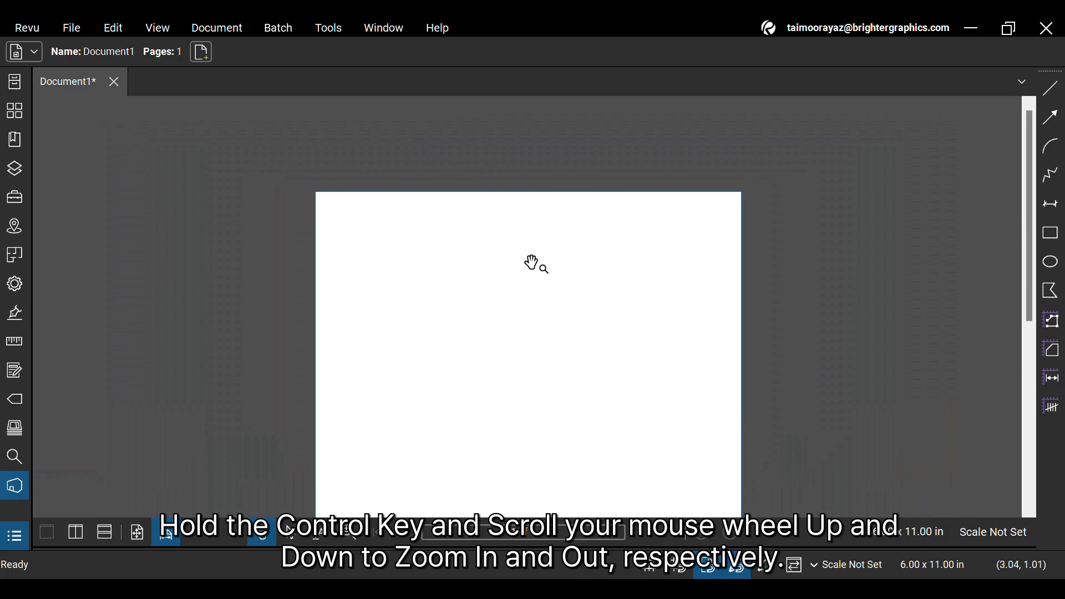
{"action": "scroll", "coordinate": [529, 263], "scroll_direction": "down", "scroll_amount": 2}
{"action": "scroll", "coordinate": [537, 341], "scroll_direction": "up", "scroll_amount": 3}
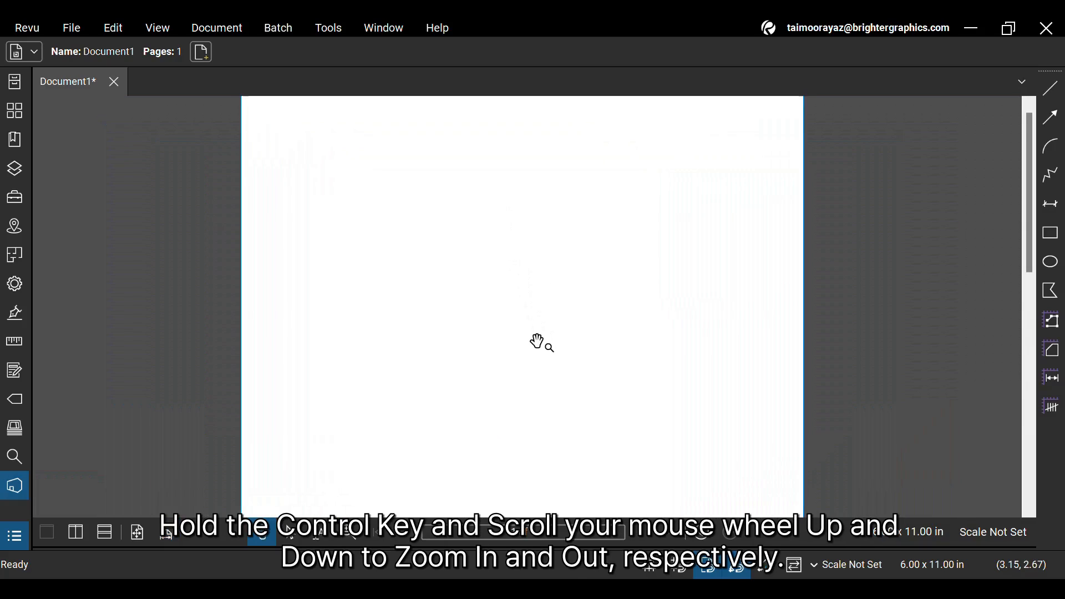
{"action": "scroll", "coordinate": [538, 342], "scroll_direction": "down", "scroll_amount": 1}
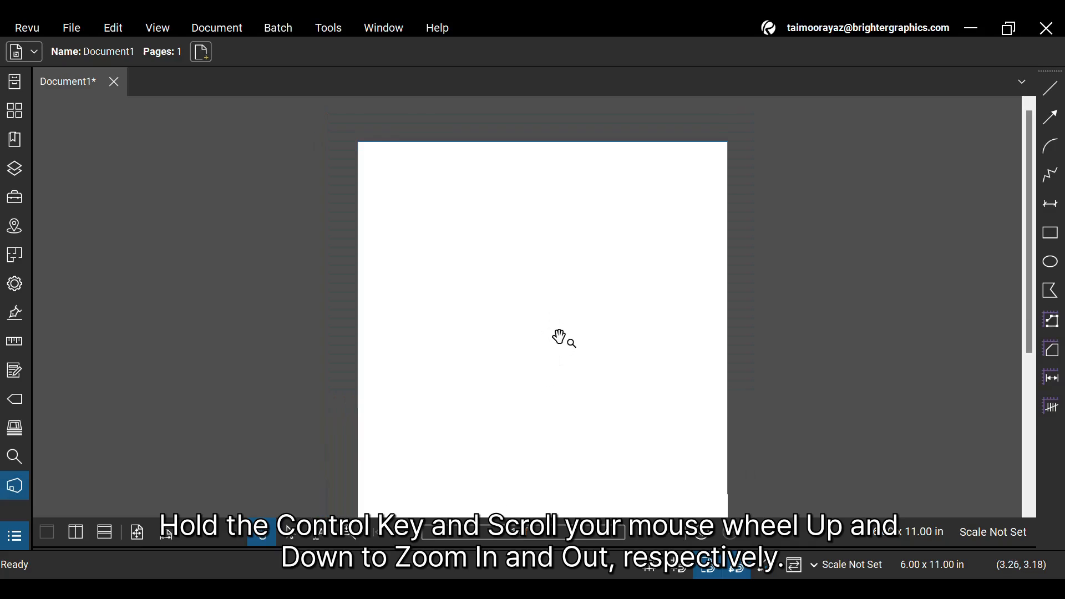
{"action": "scroll", "coordinate": [558, 347], "scroll_direction": "down", "scroll_amount": 2}
{"action": "scroll", "coordinate": [557, 347], "scroll_direction": "up", "scroll_amount": 1}
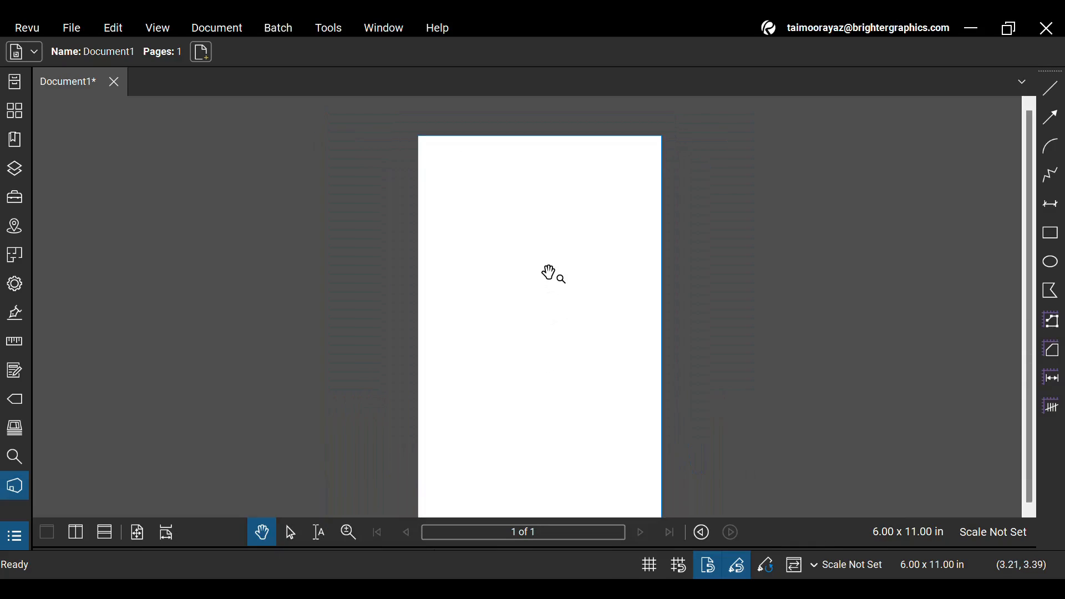
{"action": "scroll", "coordinate": [549, 274], "scroll_direction": "down", "scroll_amount": 1}
{"action": "scroll", "coordinate": [542, 290], "scroll_direction": "up", "scroll_amount": 1}
{"action": "scroll", "coordinate": [533, 254], "scroll_direction": "up", "scroll_amount": 1}
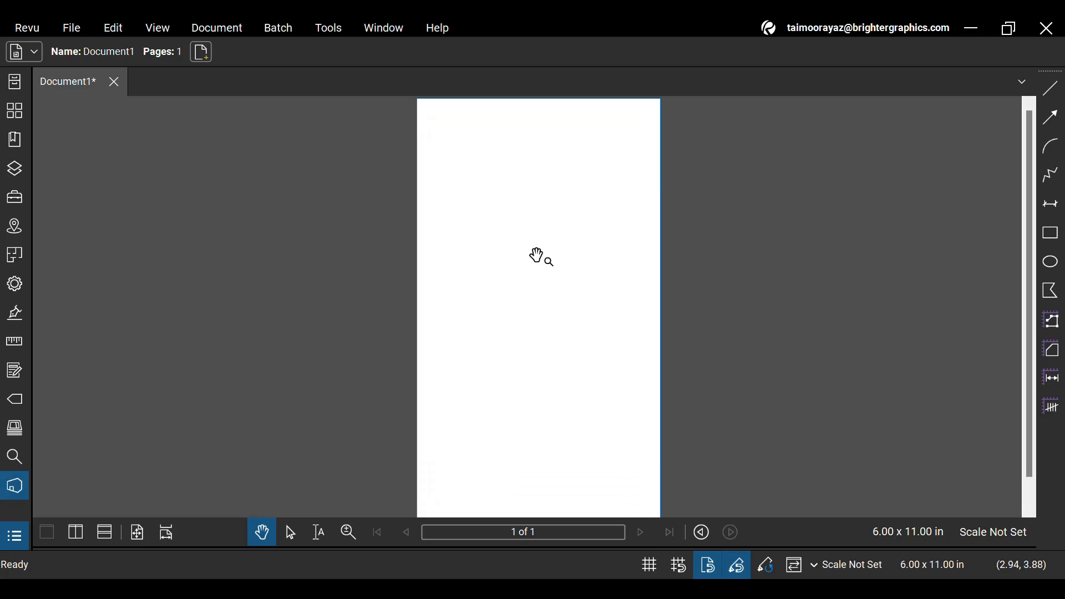
{"action": "scroll", "coordinate": [533, 254], "scroll_direction": "down", "scroll_amount": 1}
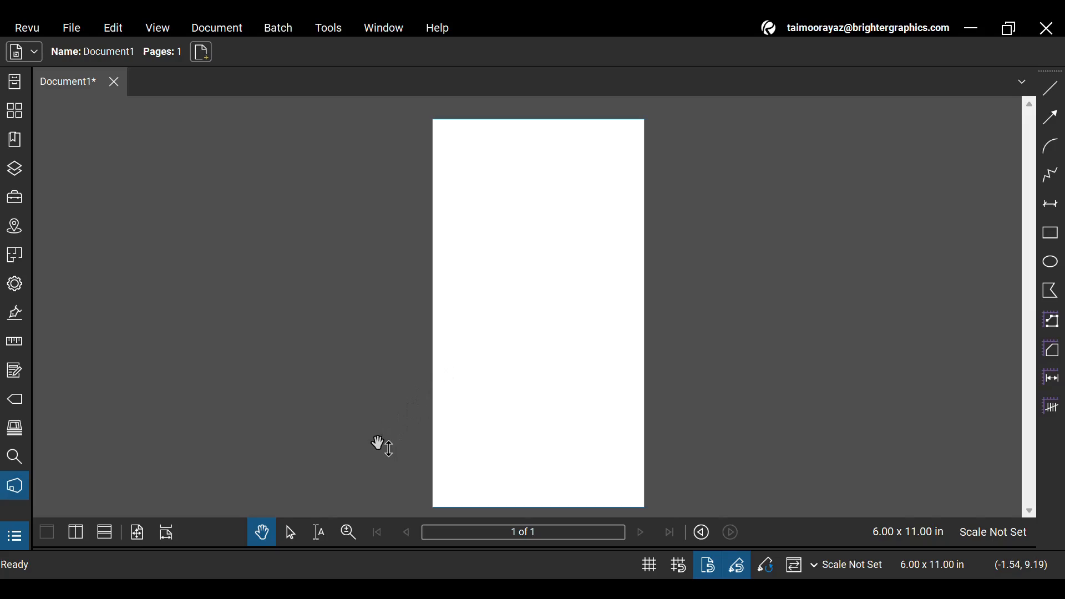
{"action": "left_click", "coordinate": [296, 530]}
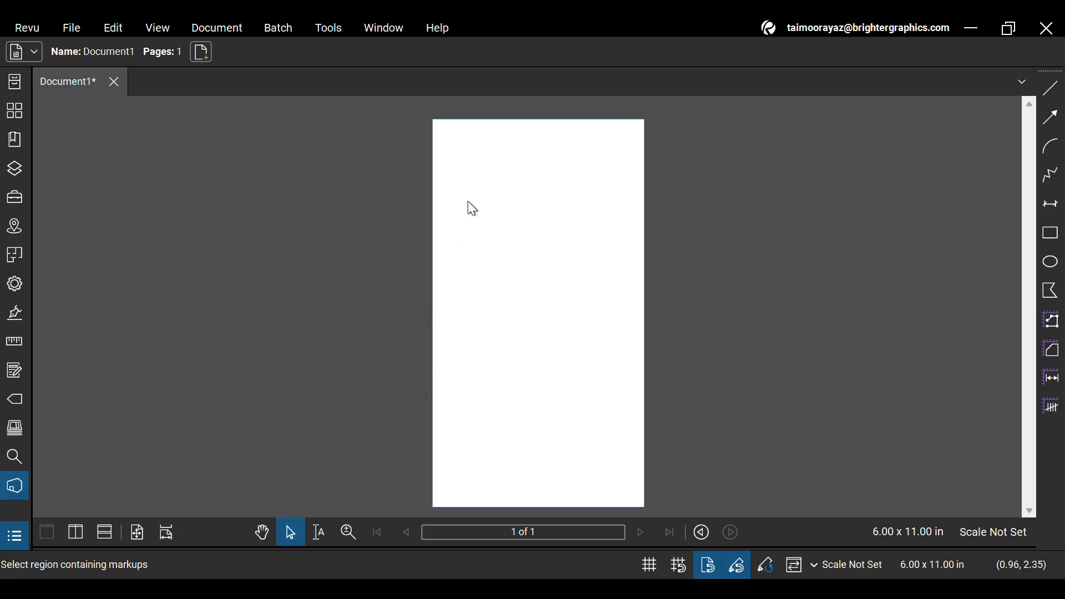
{"action": "left_click_drag", "start_coordinate": [467, 201], "coordinate": [613, 410]}
{"action": "left_click", "coordinate": [263, 532]}
Pan the zoomed-in view to bring the top of the page up close.
{"action": "mouse_move", "coordinate": [487, 364]}
{"action": "left_mouse_down"}
{"action": "mouse_move", "coordinate": [368, 311]}
{"action": "mouse_move", "coordinate": [517, 318]}
{"action": "left_mouse_up"}
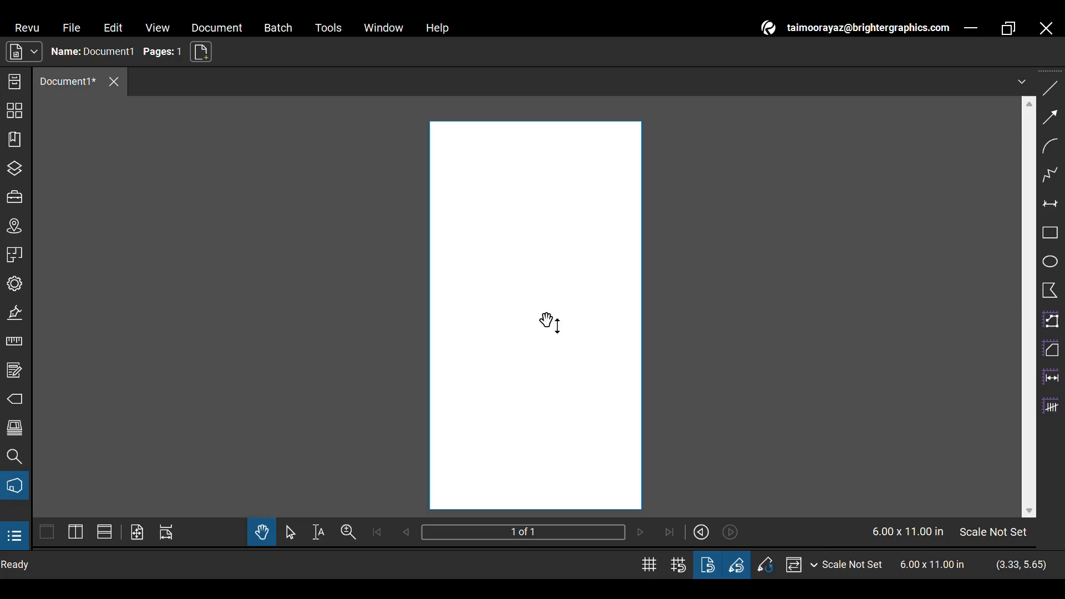
{"action": "left_click_drag", "start_coordinate": [566, 158], "coordinate": [550, 257]}
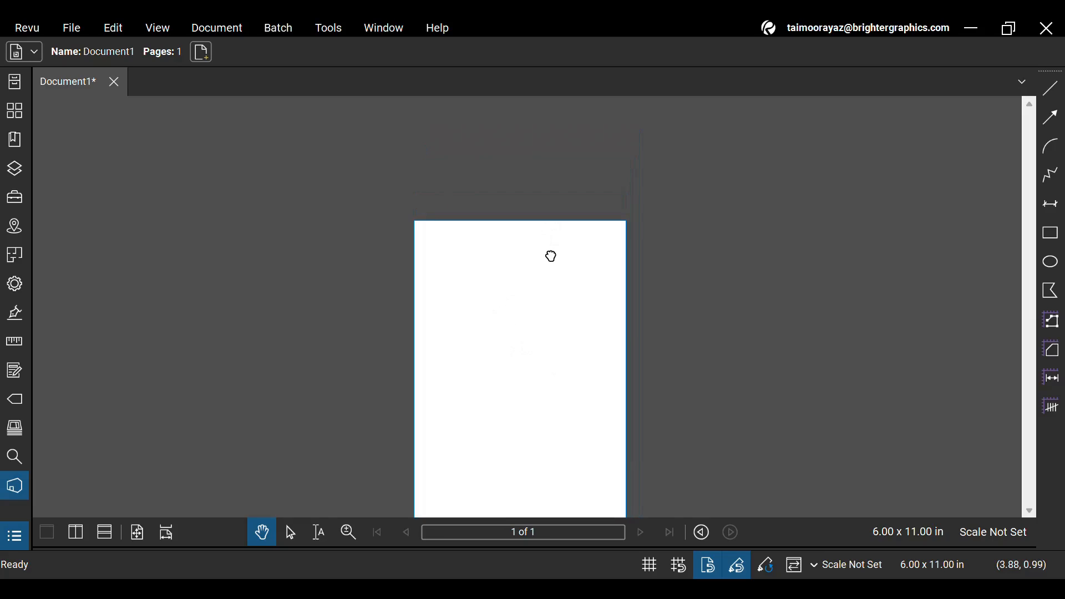
{"action": "scroll", "coordinate": [551, 257], "scroll_direction": "up", "scroll_amount": 1}
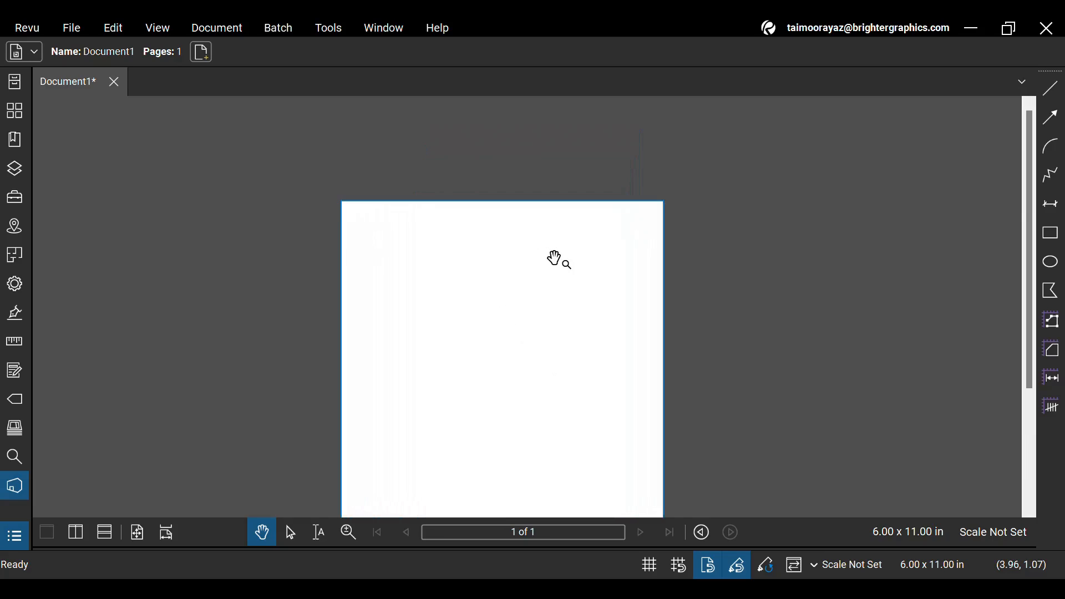
{"action": "scroll", "coordinate": [551, 257], "scroll_direction": "up", "scroll_amount": 1}
{"action": "scroll", "coordinate": [551, 256], "scroll_direction": "up", "scroll_amount": 1}
{"action": "scroll", "coordinate": [554, 259], "scroll_direction": "up", "scroll_amount": 1}
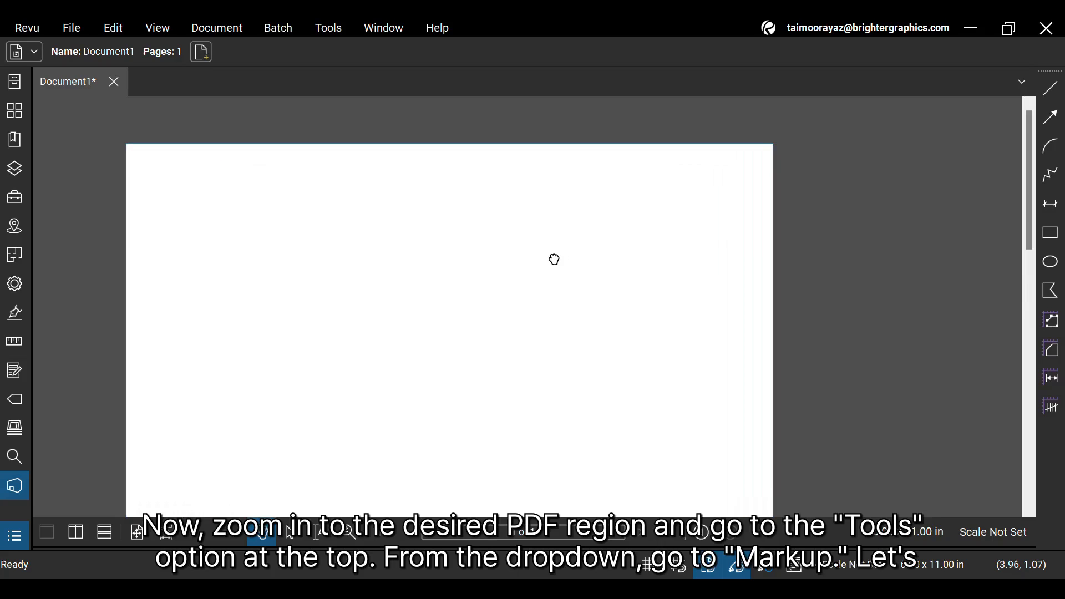
{"action": "scroll", "coordinate": [608, 273], "scroll_direction": "up", "scroll_amount": 1}
{"action": "left_click_drag", "start_coordinate": [608, 273], "coordinate": [670, 267]}
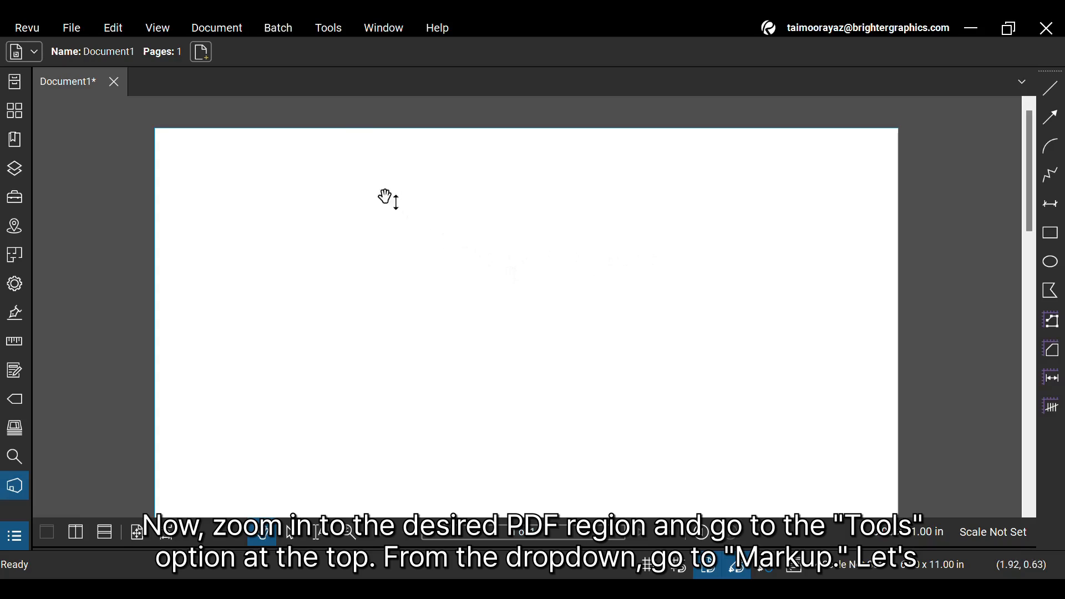
Insert an image from file via Tools > Markup > Image, choosing the black logo.
{"action": "left_click", "coordinate": [335, 29]}
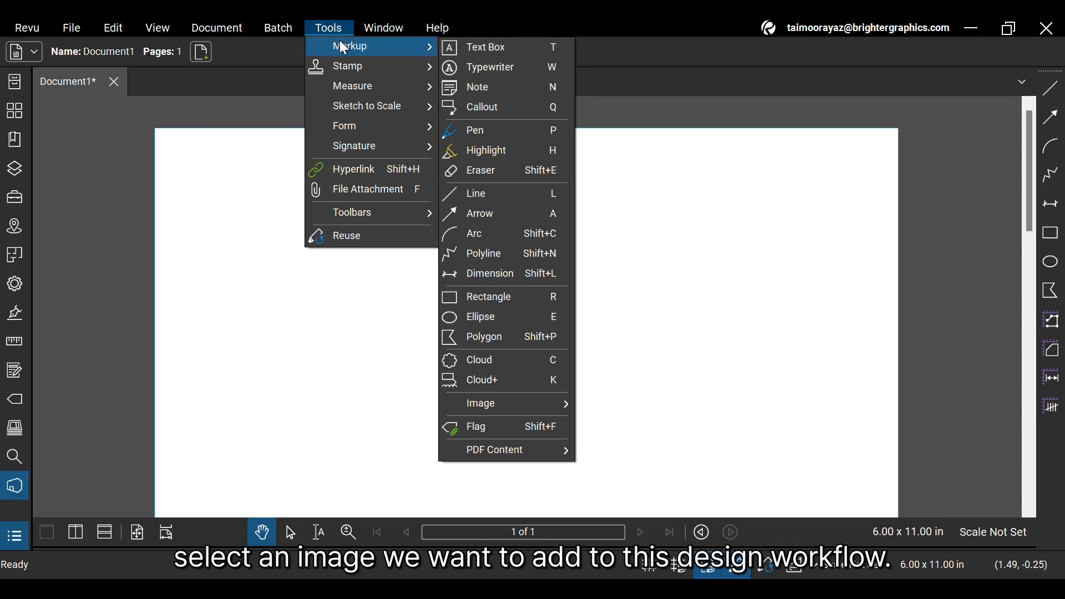
{"action": "mouse_move", "coordinate": [349, 47]}
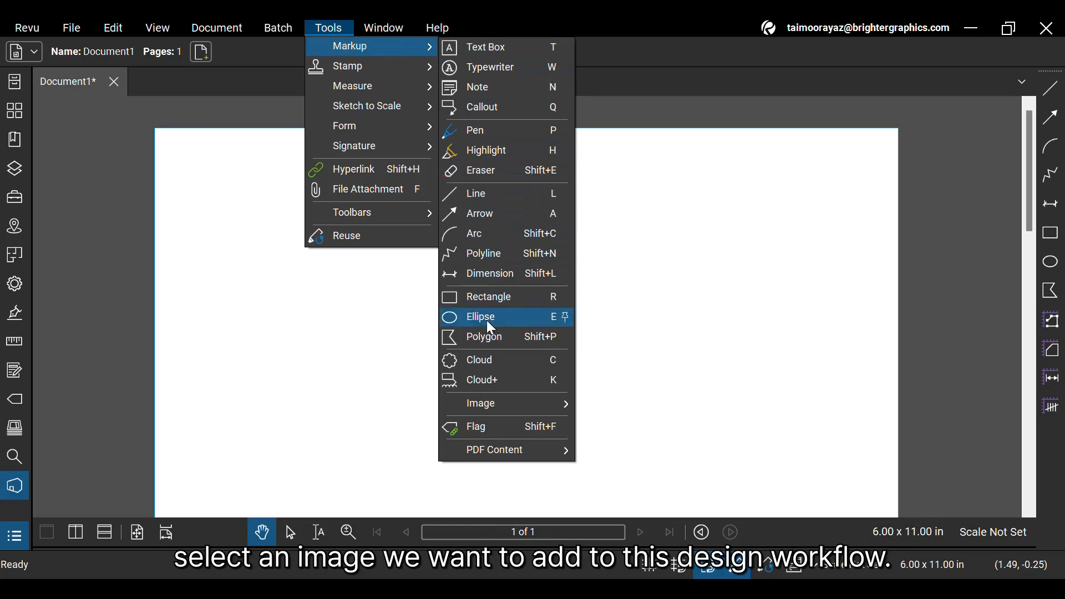
{"action": "mouse_move", "coordinate": [481, 403]}
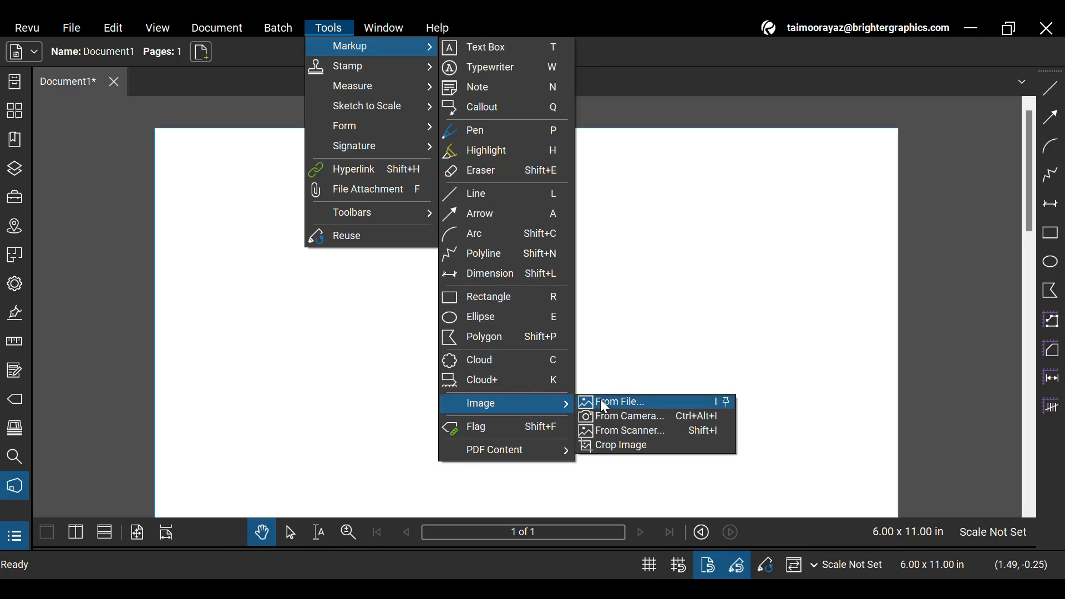
{"action": "left_click", "coordinate": [603, 400]}
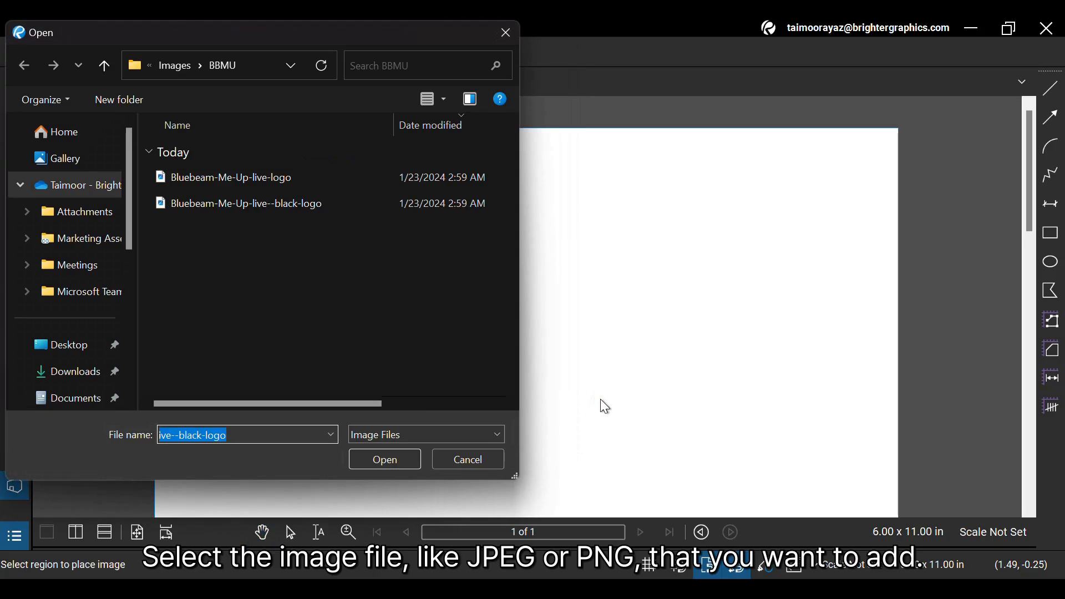
{"action": "double_click", "coordinate": [297, 204]}
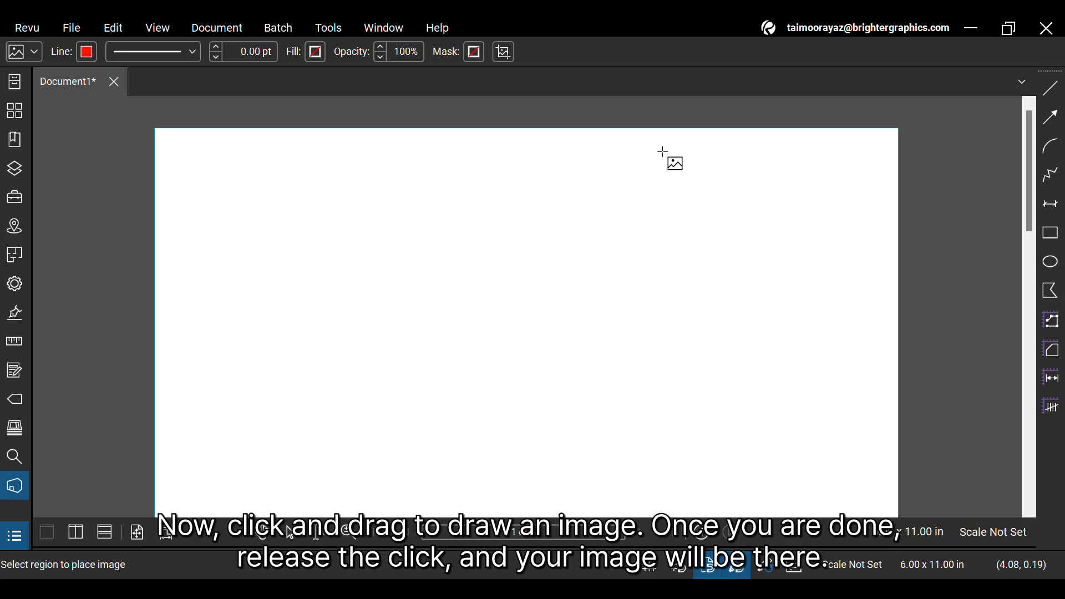
Place the BLUEBEAM ME UP! logo at top-right, test-resize it and undo the resizing.
{"action": "left_click_drag", "start_coordinate": [663, 152], "coordinate": [845, 362]}
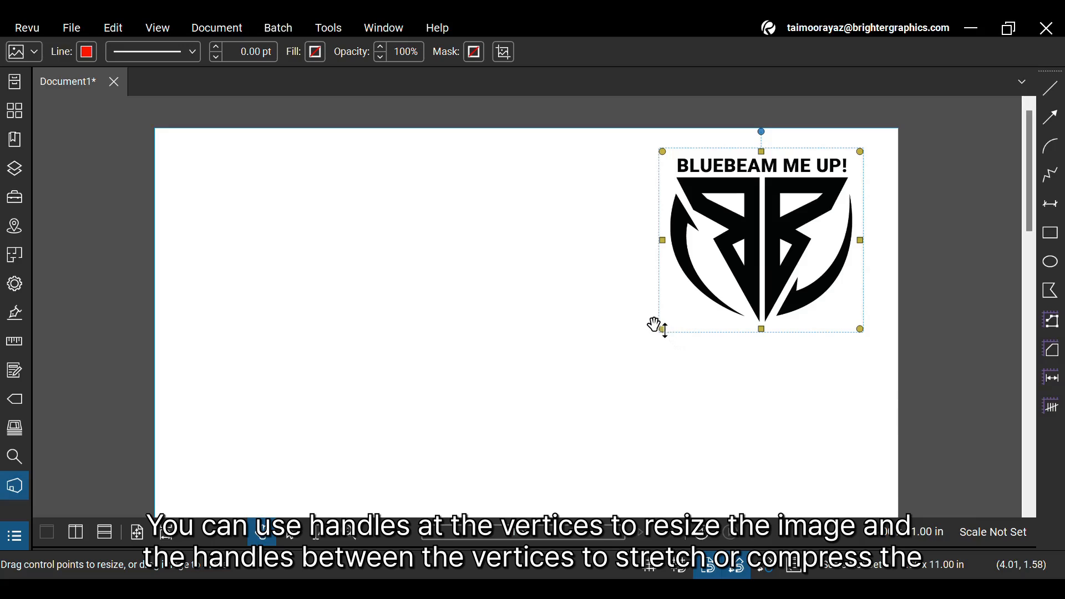
{"action": "mouse_move", "coordinate": [663, 332]}
{"action": "left_mouse_down"}
{"action": "mouse_move", "coordinate": [677, 336]}
{"action": "mouse_move", "coordinate": [694, 315]}
{"action": "left_mouse_up"}
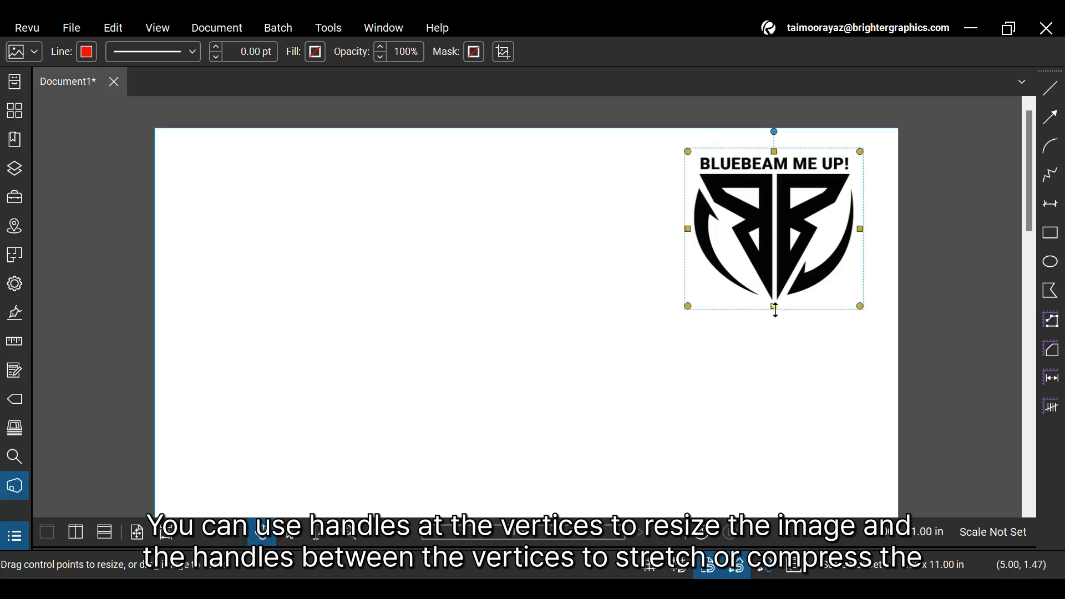
{"action": "left_click_drag", "start_coordinate": [772, 307], "coordinate": [774, 331]}
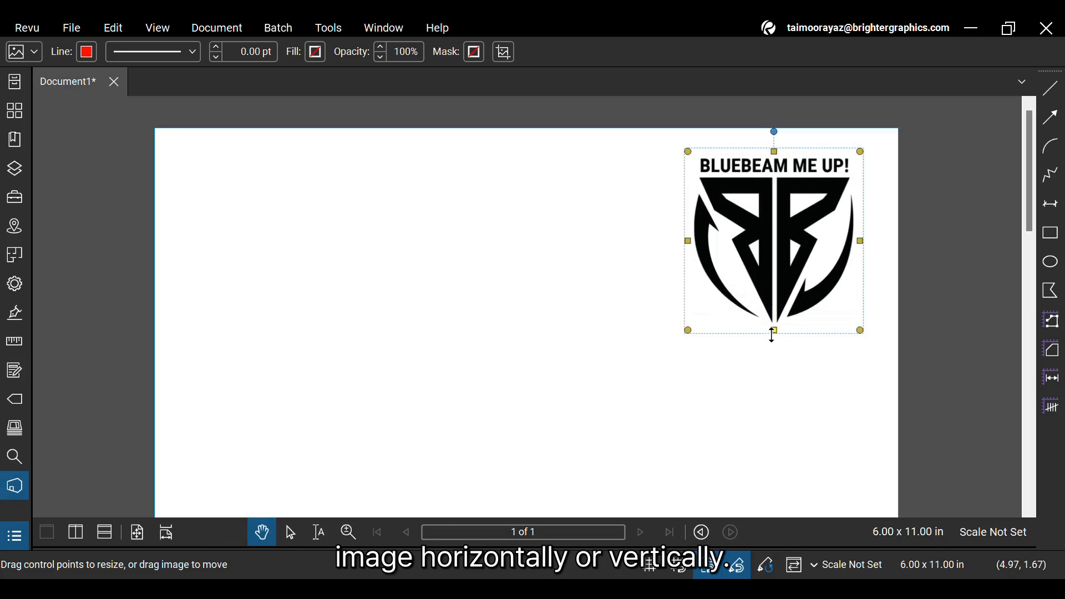
{"action": "left_click_drag", "start_coordinate": [688, 241], "coordinate": [742, 242]}
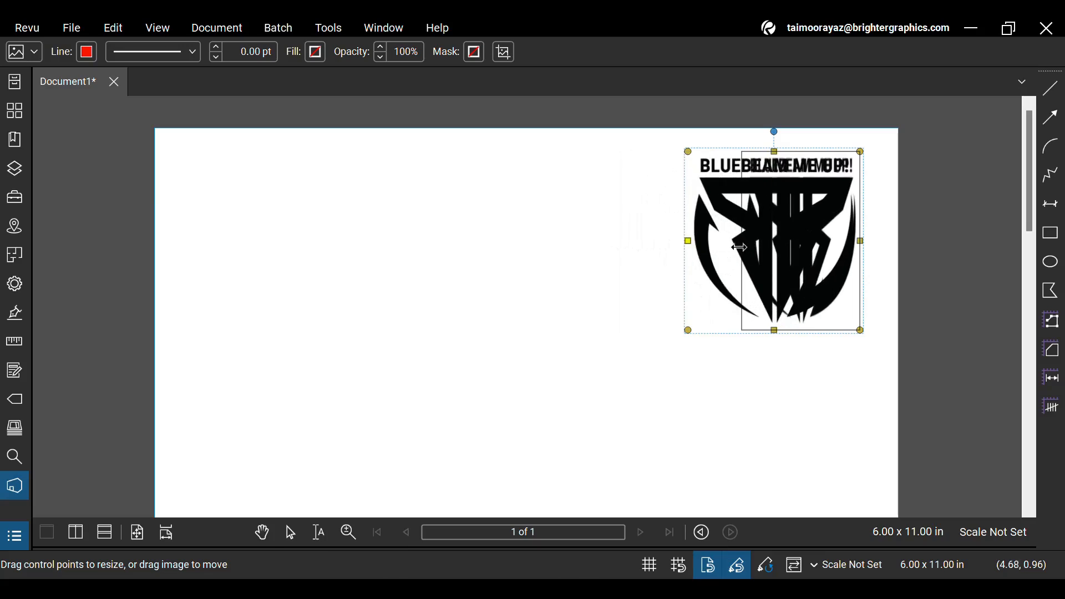
{"action": "key", "text": "ctrl+z"}
{"action": "key", "text": "ctrl+z"}
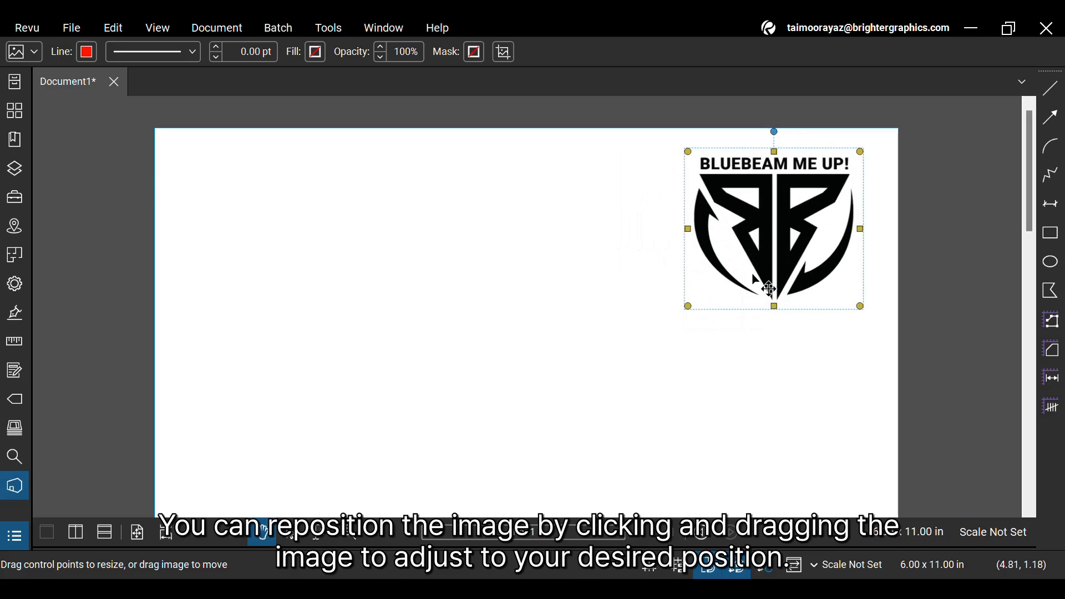
Test-rotate the logo, restore it upright and move it back to the top-right corner.
{"action": "left_click_drag", "start_coordinate": [780, 219], "coordinate": [773, 272]}
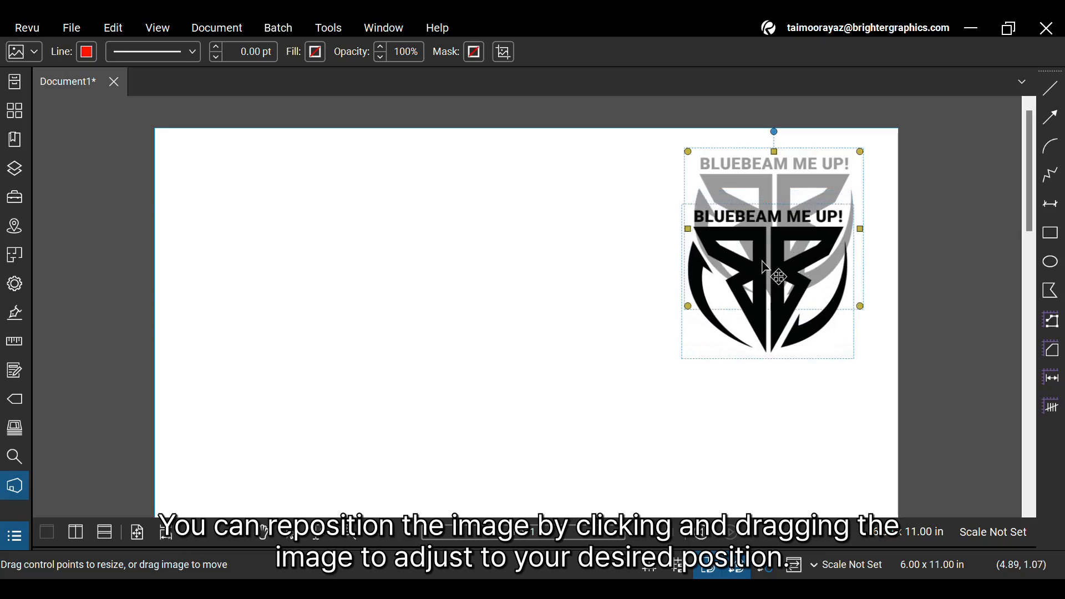
{"action": "left_click_drag", "start_coordinate": [768, 184], "coordinate": [664, 191]}
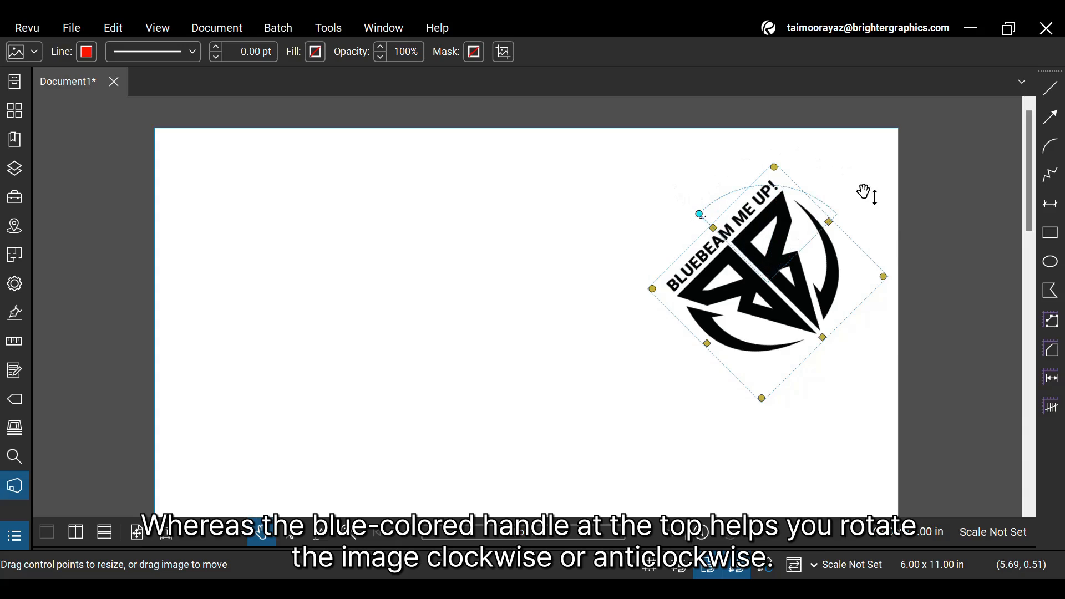
{"action": "mouse_move", "coordinate": [700, 214]}
{"action": "left_mouse_down"}
{"action": "mouse_move", "coordinate": [857, 188]}
{"action": "mouse_move", "coordinate": [770, 175]}
{"action": "left_mouse_up"}
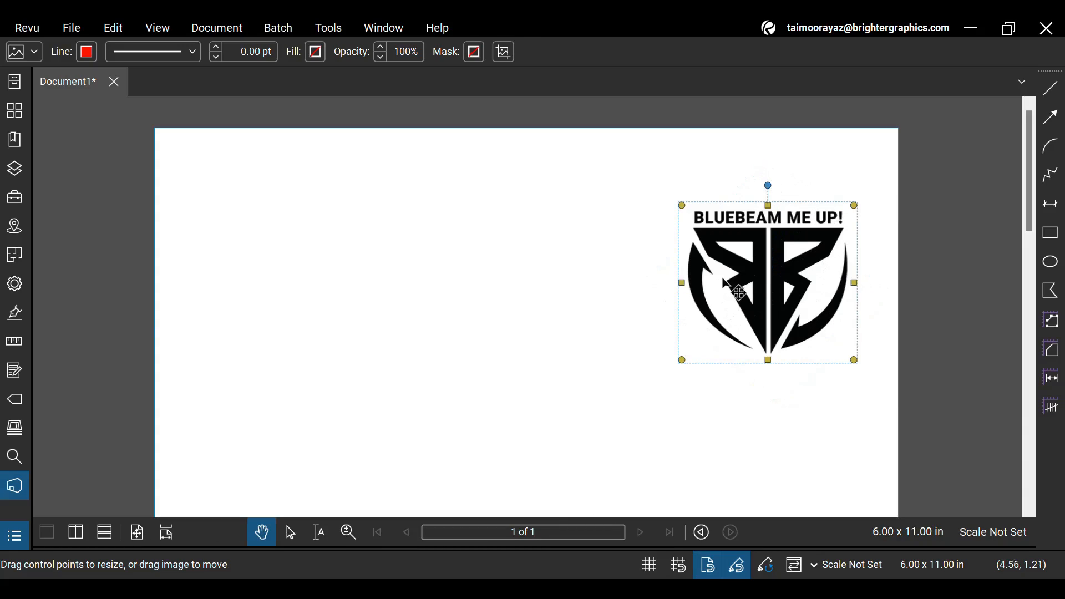
{"action": "left_click_drag", "start_coordinate": [779, 293], "coordinate": [784, 247]}
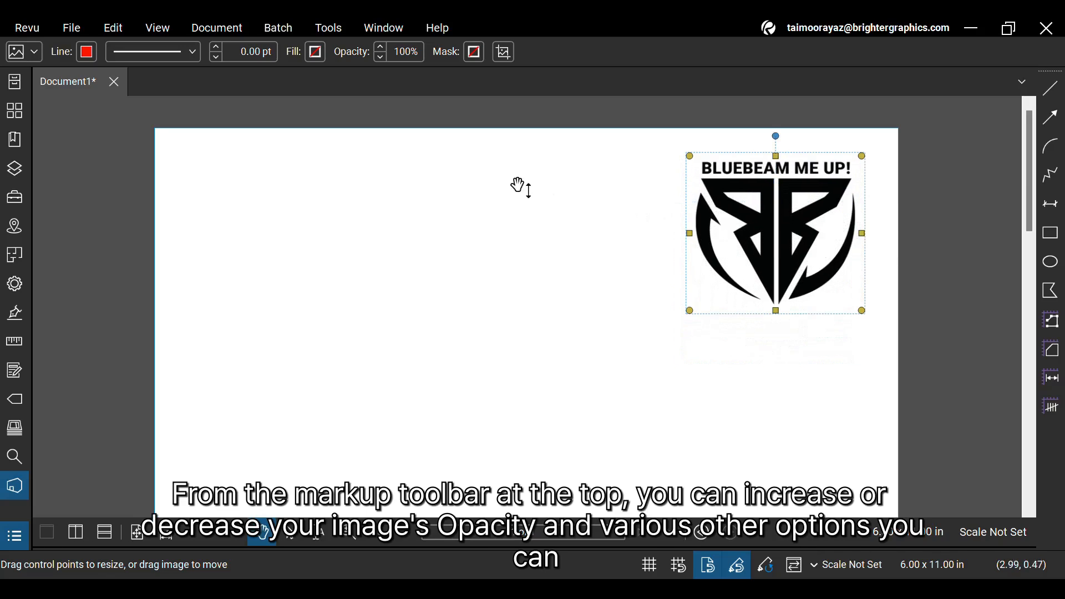
Lower the logo's opacity to 70% and deselect it.
{"action": "left_click", "coordinate": [380, 56]}
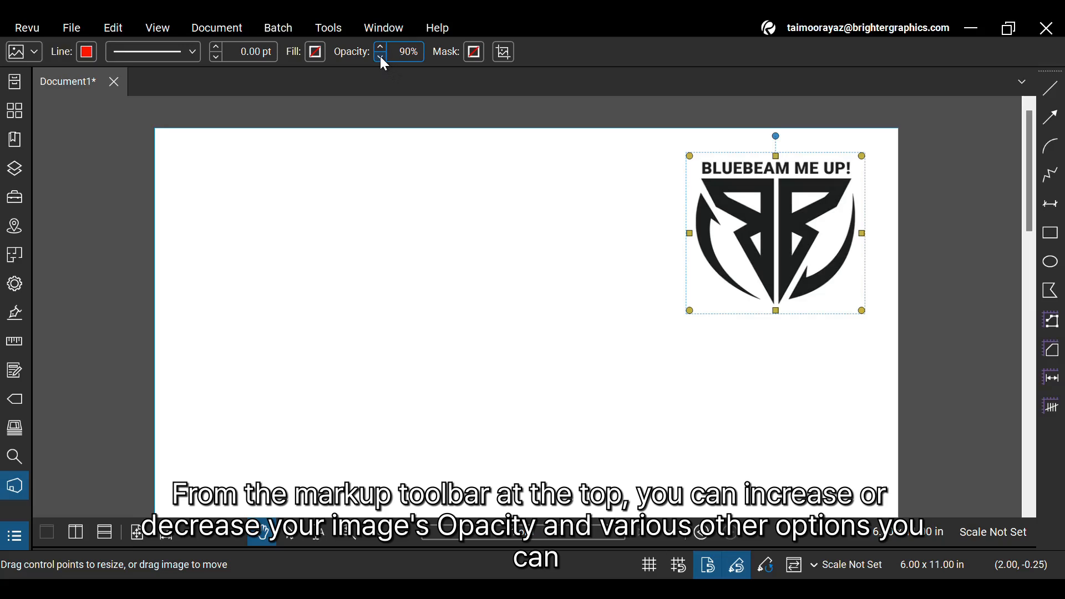
{"action": "left_click", "coordinate": [380, 56]}
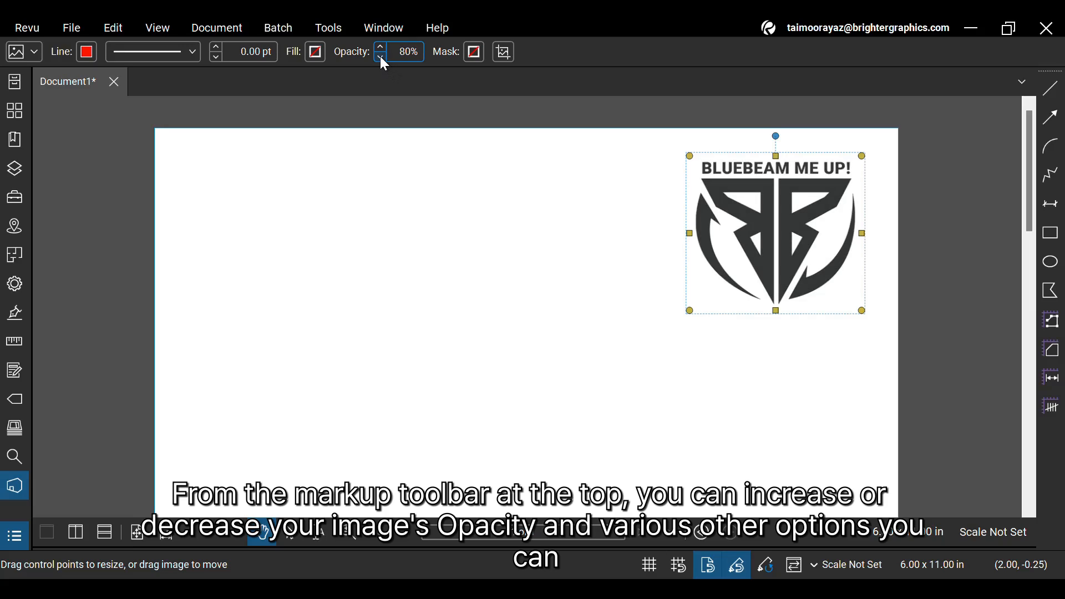
{"action": "left_click", "coordinate": [380, 56]}
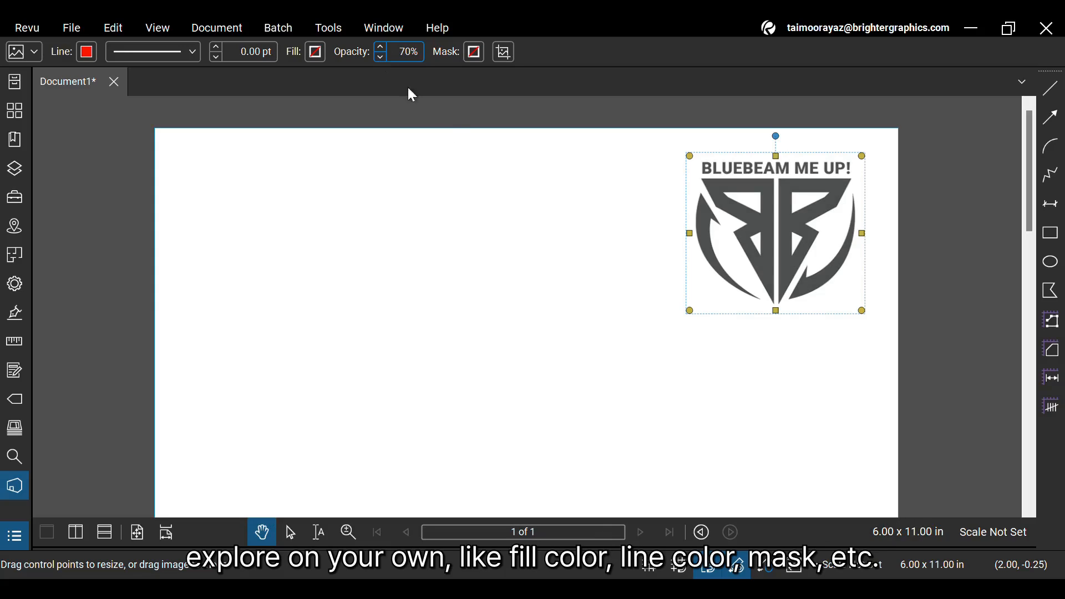
{"action": "left_click", "coordinate": [520, 199]}
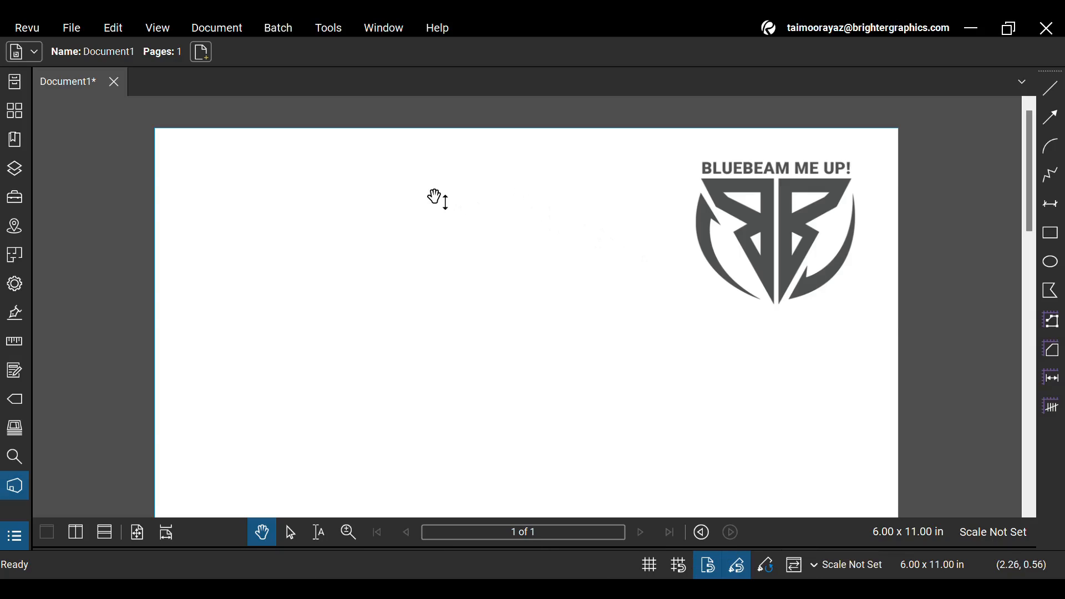
Draw a new text box across the top-left area of the page beside the logo.
{"action": "left_click", "coordinate": [328, 27]}
{"action": "mouse_move", "coordinate": [349, 45]}
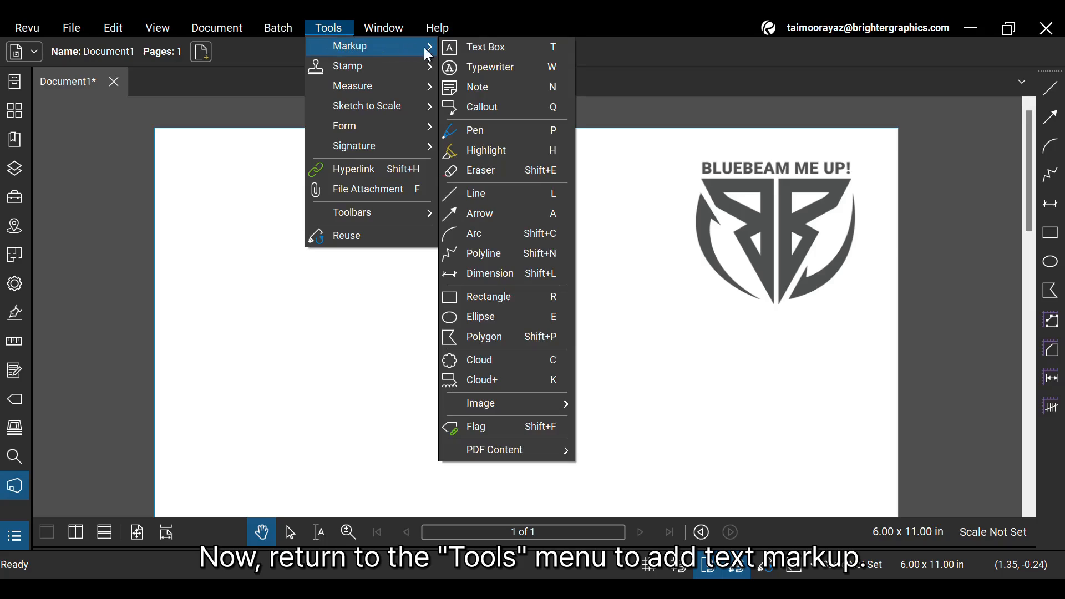
{"action": "left_click", "coordinate": [485, 54]}
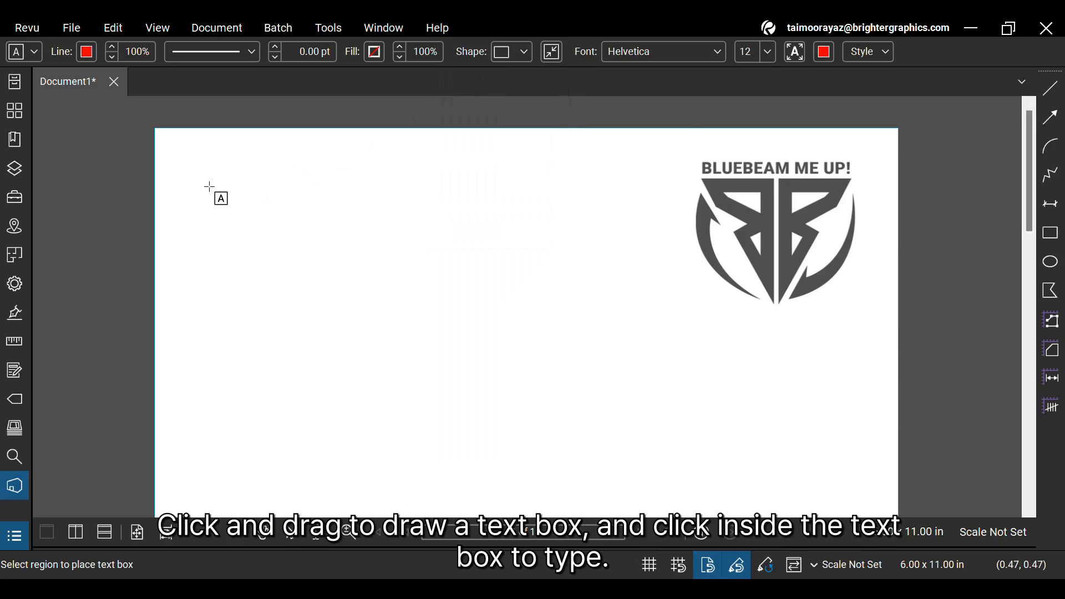
{"action": "left_click_drag", "start_coordinate": [186, 156], "coordinate": [637, 323]}
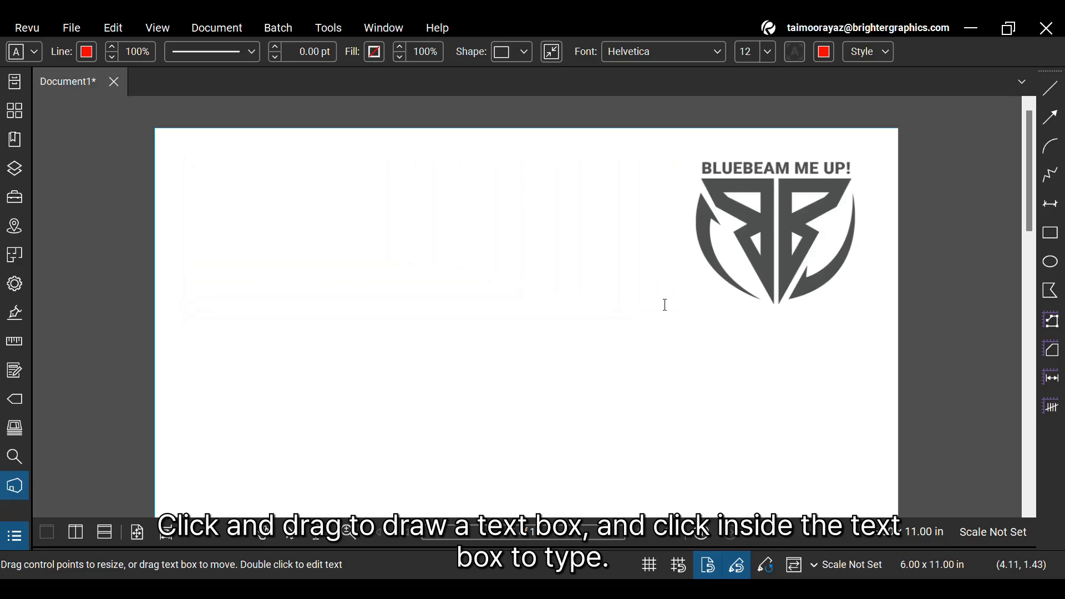
{"action": "type", "text": "BL"}
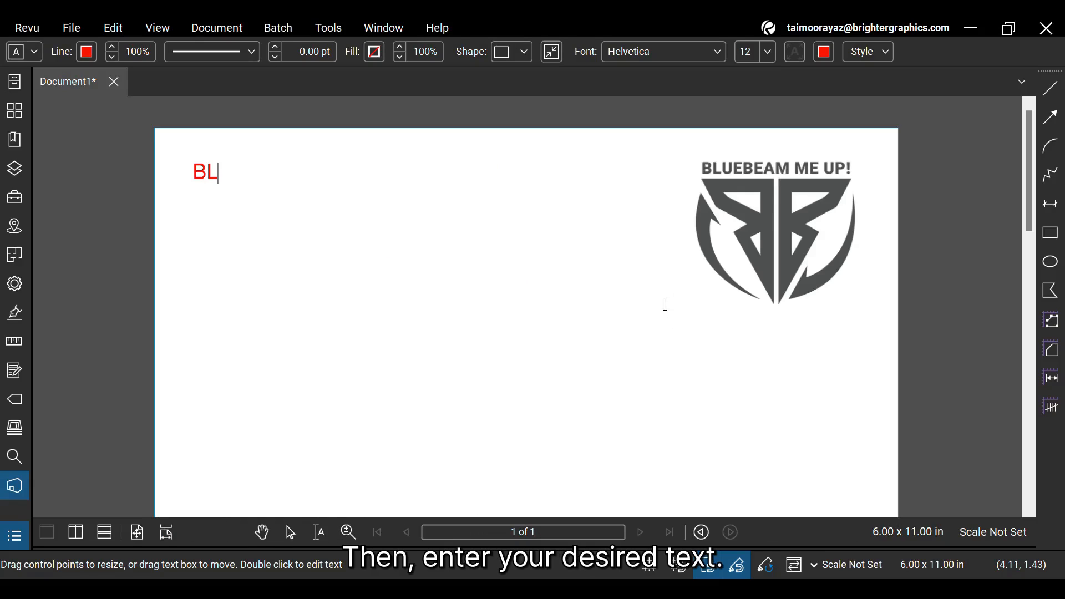
{"action": "type", "text": "UEBEAM"}
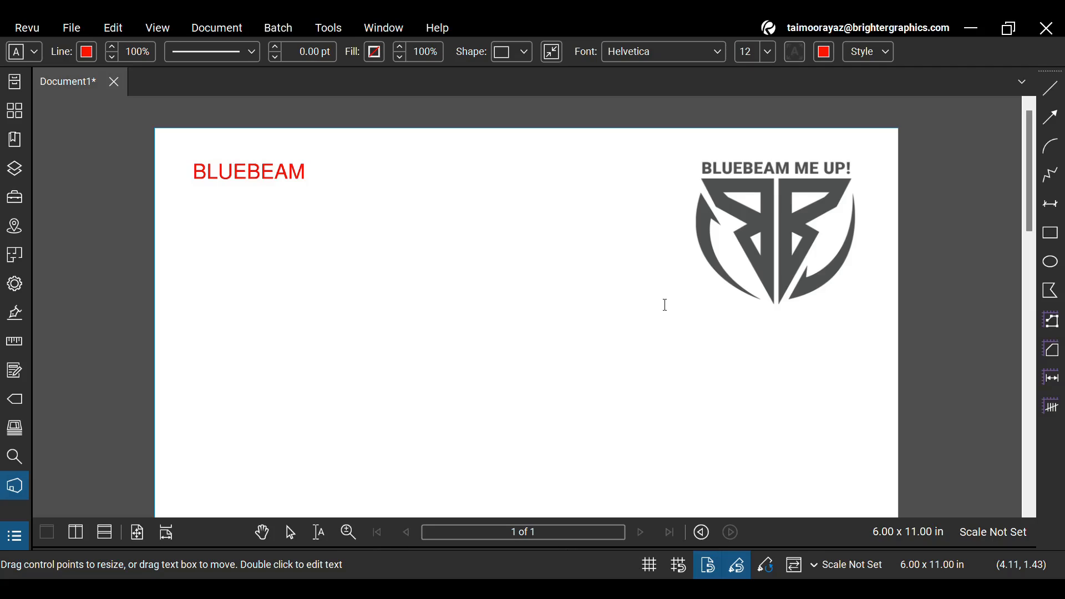
Type BLUEBEAM - BG GUIDE over PDF EDITING AND DESIGN, editing out extra words, then select all.
{"action": "key", "text": "Return"}
{"action": "type", "text": "PDF"}
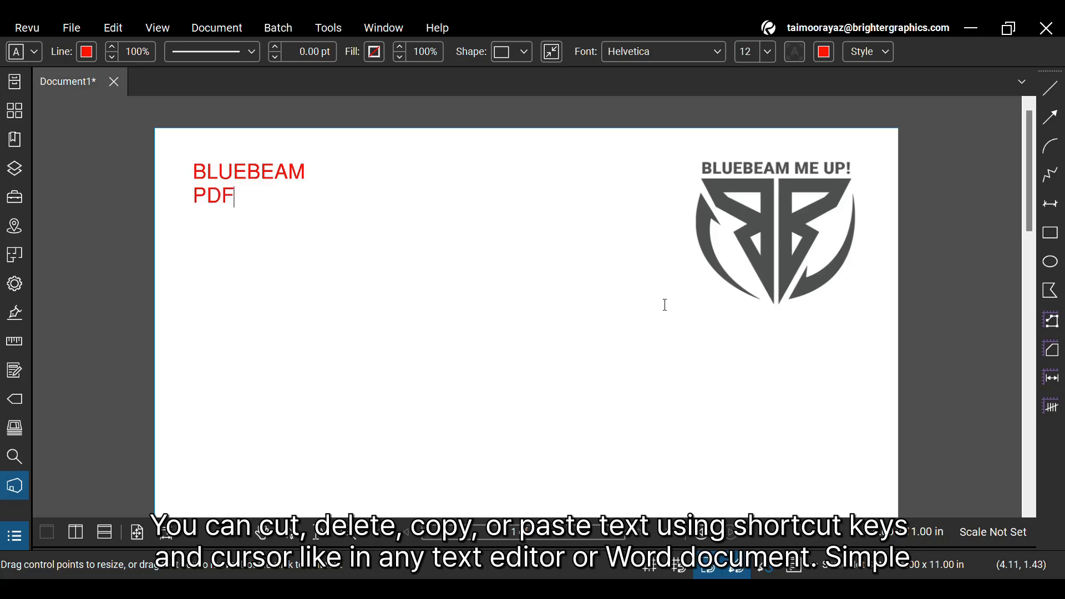
{"action": "type", "text": " EDITING "}
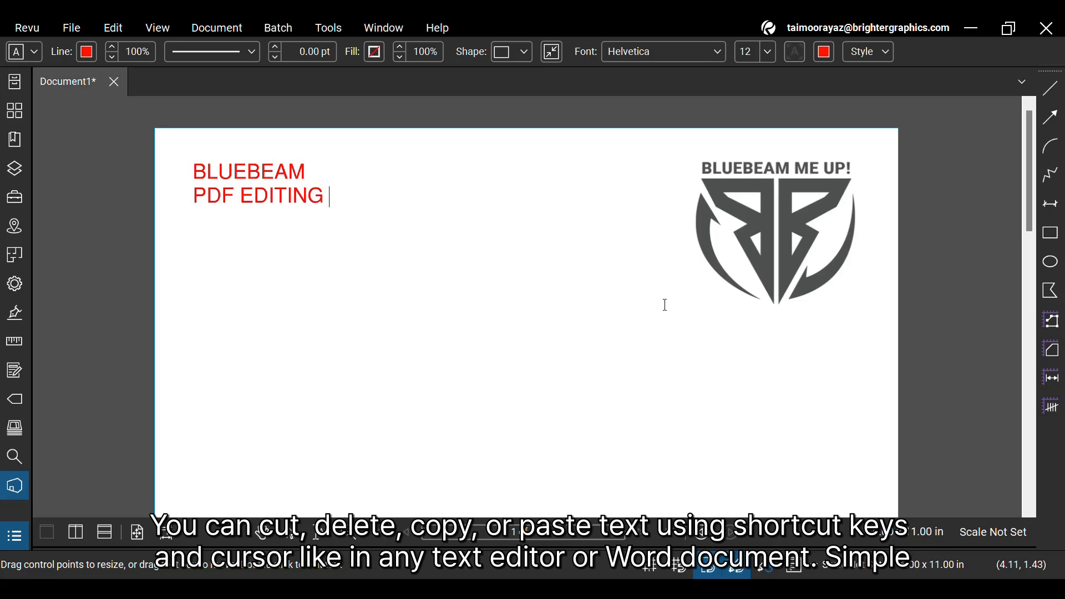
{"action": "type", "text": "AND DESIG"}
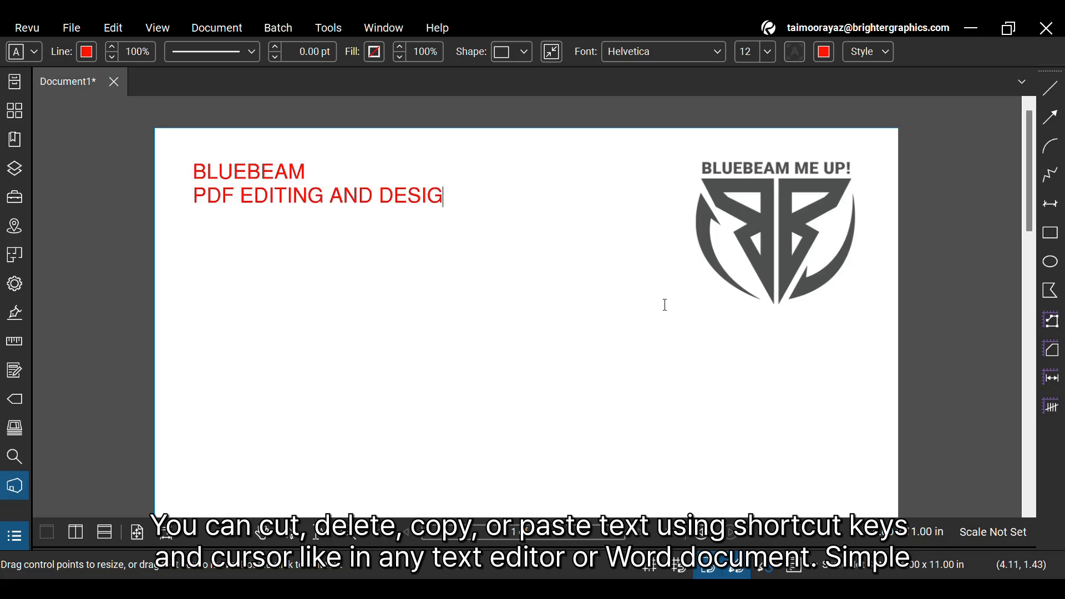
{"action": "type", "text": "N"}
{"action": "type", "text": "GUIDE"}
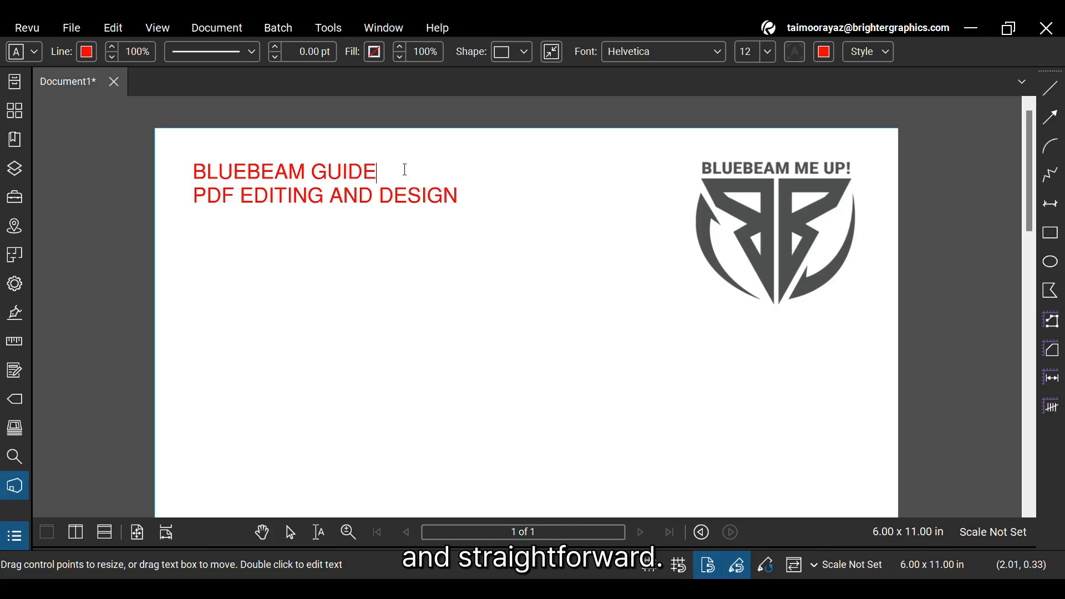
{"action": "key", "text": "BackSpace"}
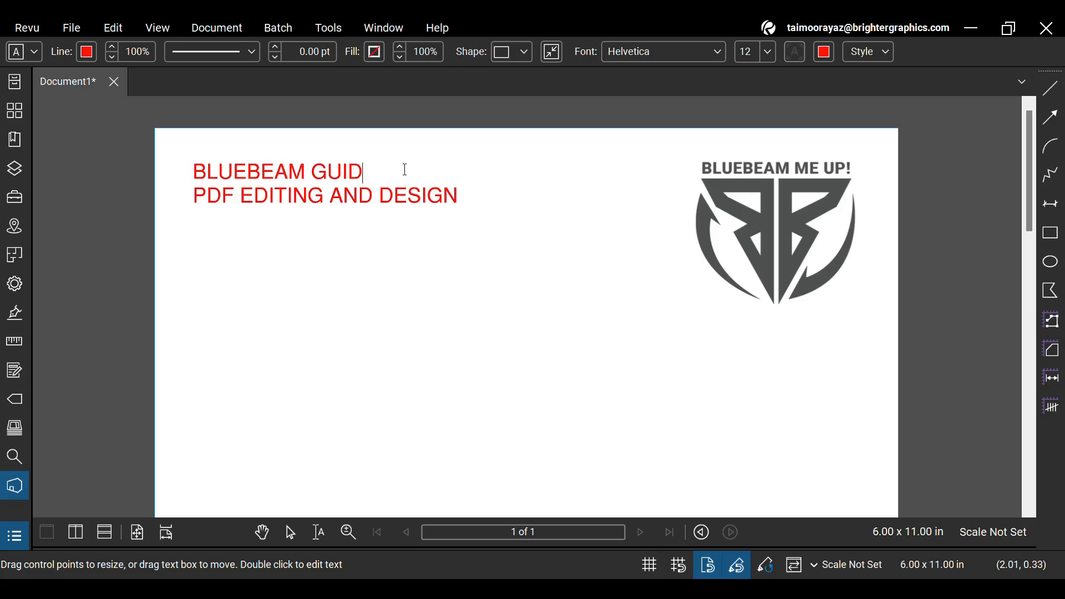
{"action": "key", "text": "BackSpace"}
{"action": "key", "text": "BackSpace"}
{"action": "key", "text": "BackSpace"}
{"action": "key", "text": "BackSpace"}
{"action": "type", "text": "bg"}
{"action": "key", "text": "BackSpace"}
{"action": "key", "text": "BackSpace"}
{"action": "type", "text": "BG"}
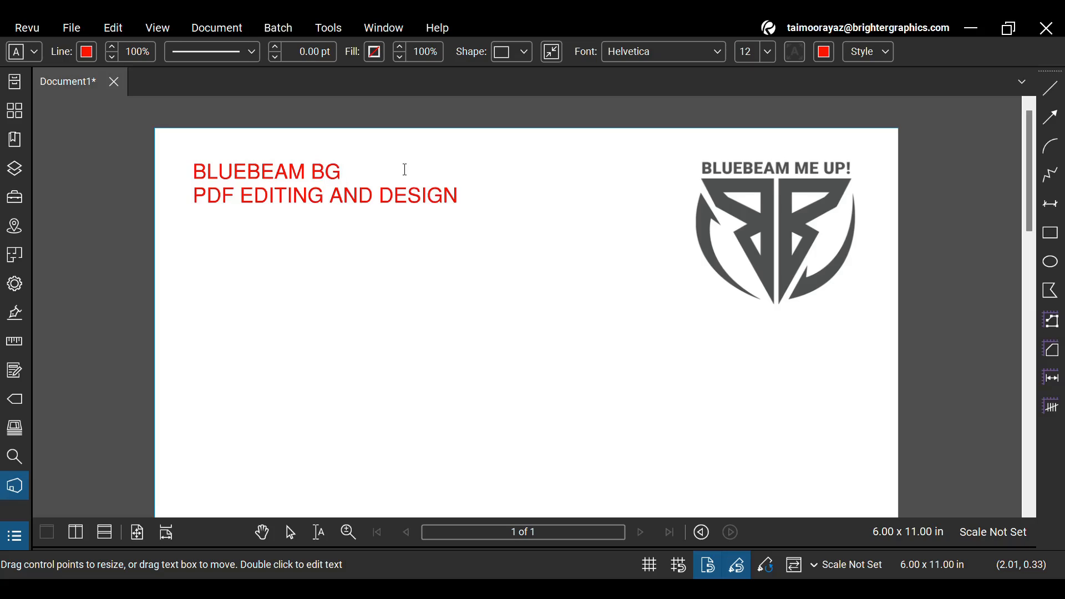
{"action": "key", "text": "BackSpace"}
{"action": "key", "text": "BackSpace"}
{"action": "type", "text": "B"}
{"action": "type", "text": "G GUIDE "}
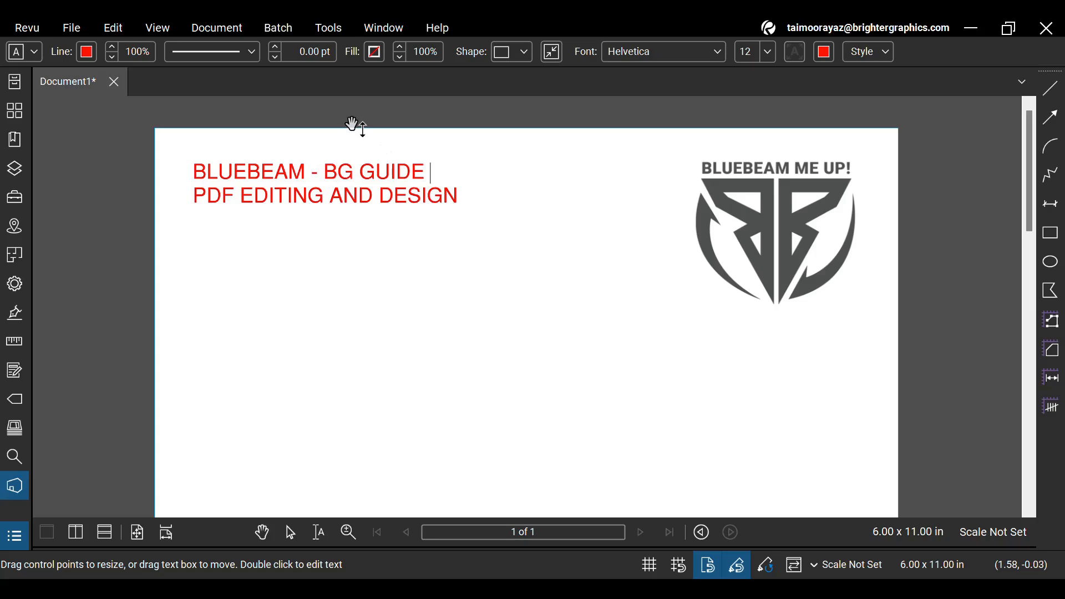
{"action": "type", "text": "FOR"}
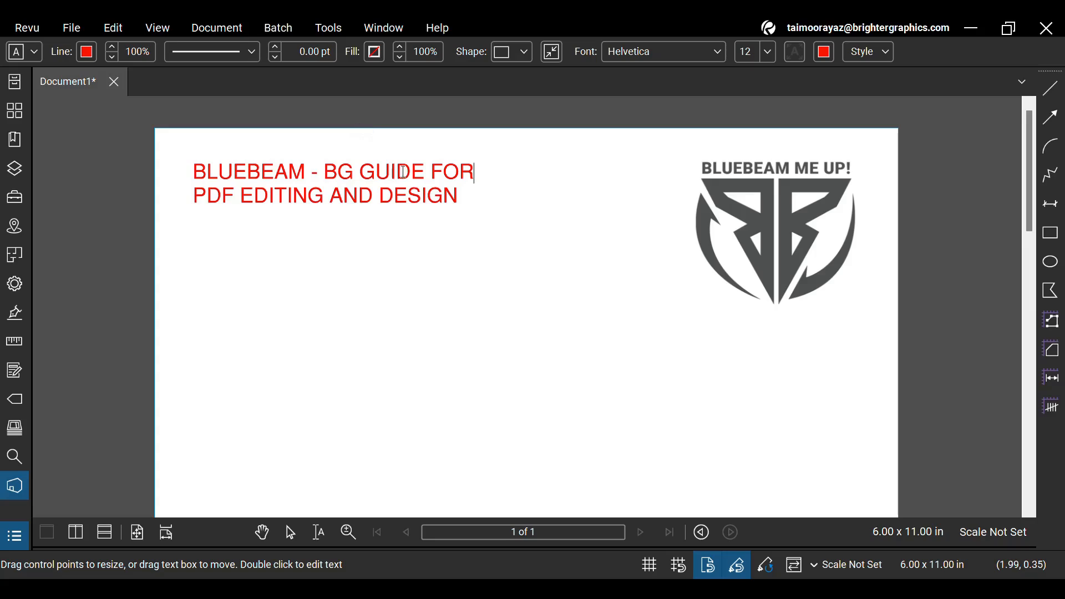
{"action": "double_click", "coordinate": [450, 173]}
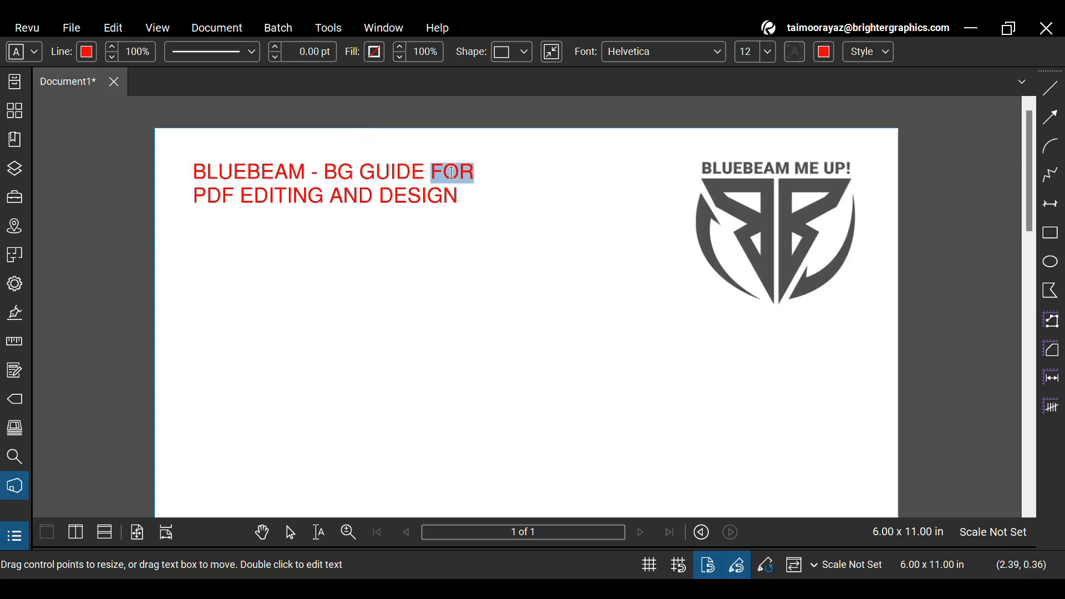
{"action": "key", "text": "BackSpace"}
{"action": "key", "text": "BackSpace"}
{"action": "key", "text": "ctrl+a"}
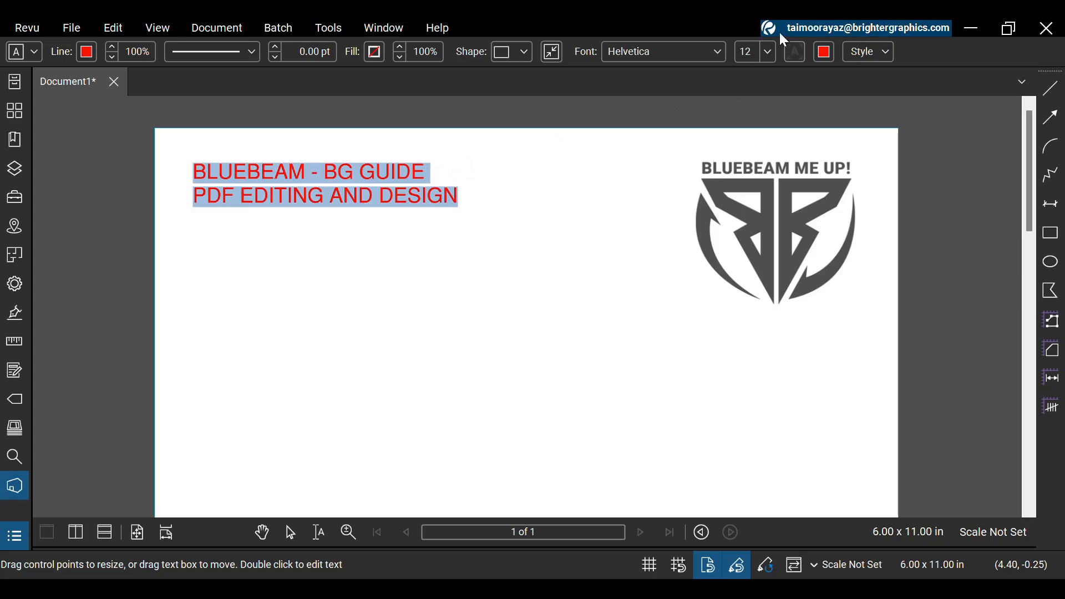
Reduce the selected title text to 28 pt then 26 pt and leave text editing.
{"action": "left_click_drag", "start_coordinate": [193, 172], "coordinate": [424, 173]}
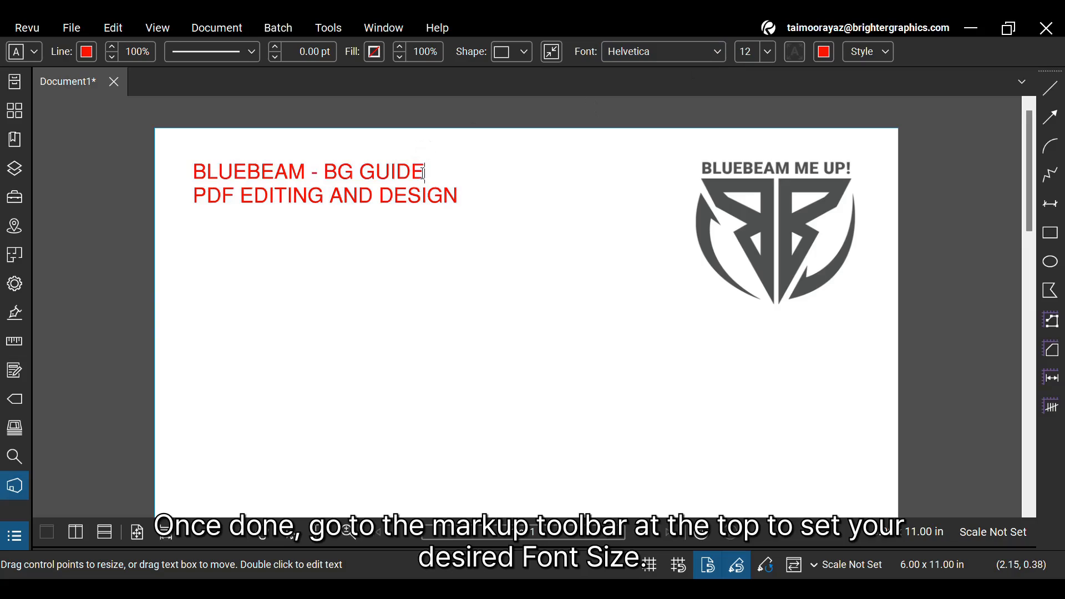
{"action": "key", "text": "ctrl+a"}
{"action": "left_click", "coordinate": [768, 51]}
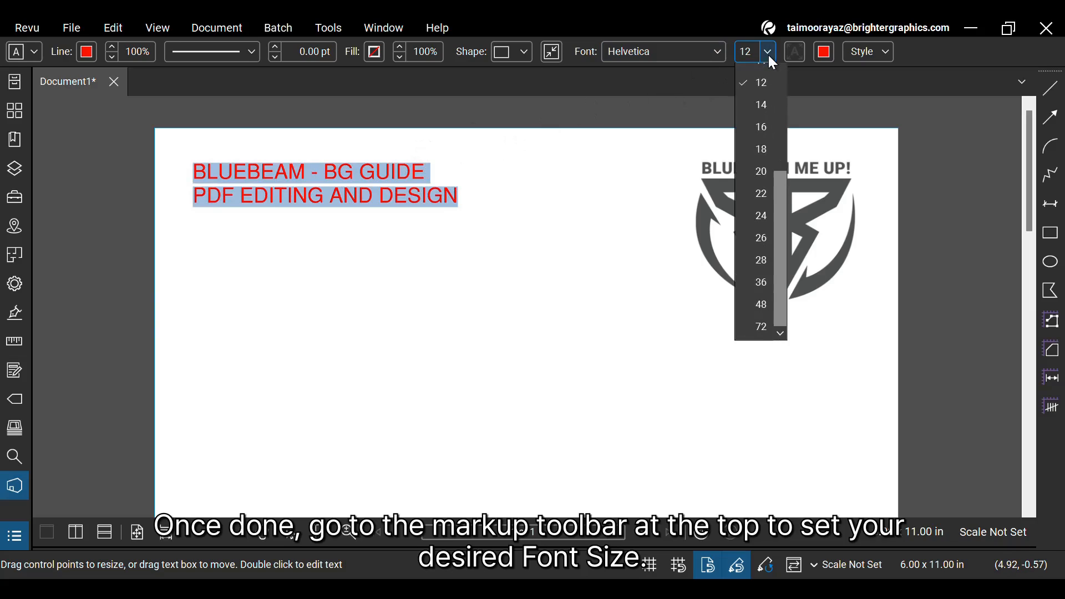
{"action": "left_click", "coordinate": [757, 298]}
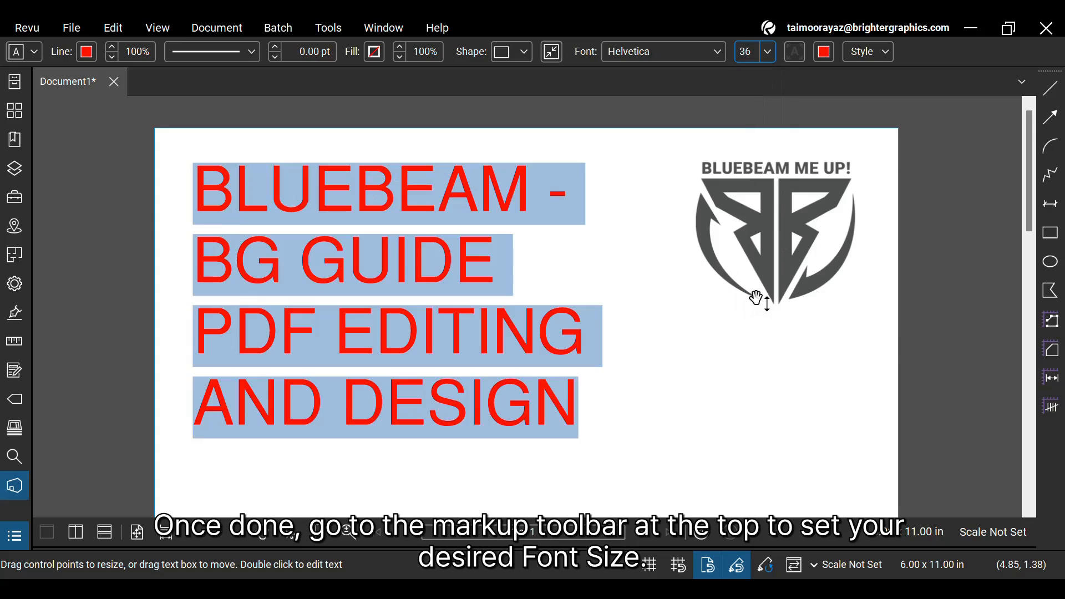
{"action": "left_click", "coordinate": [769, 51]}
{"action": "left_click", "coordinate": [761, 272]}
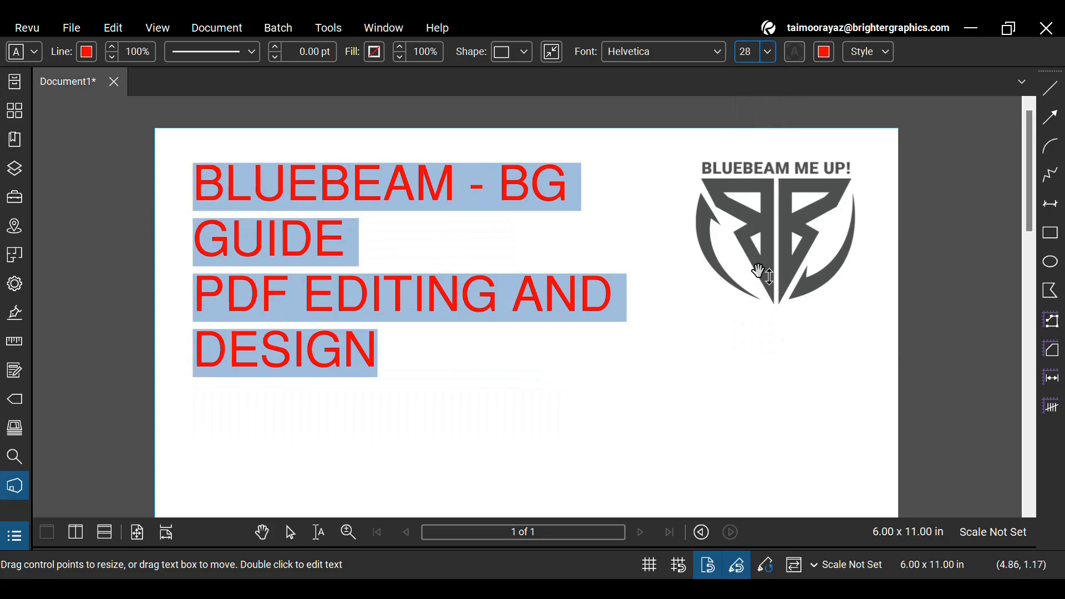
{"action": "left_click", "coordinate": [768, 51]}
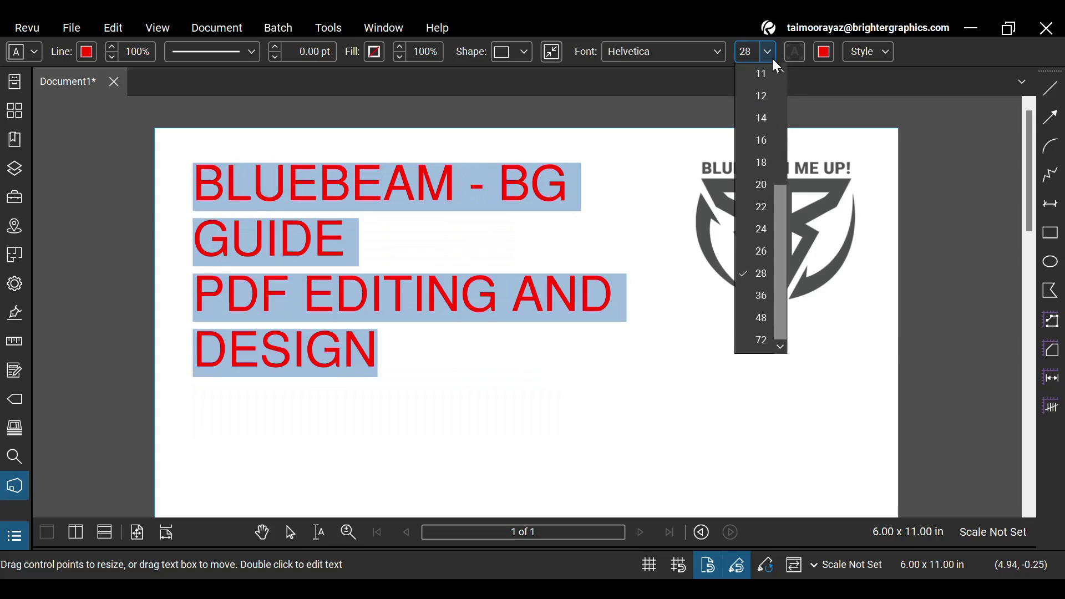
{"action": "left_click", "coordinate": [761, 252]}
{"action": "left_click", "coordinate": [600, 253]}
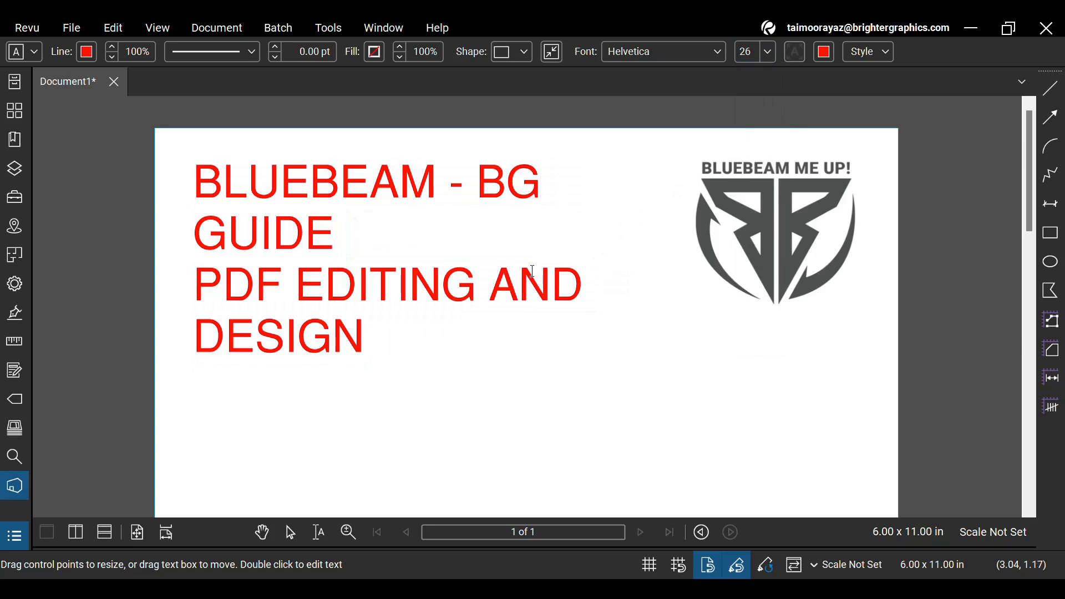
{"action": "key", "text": "Escape"}
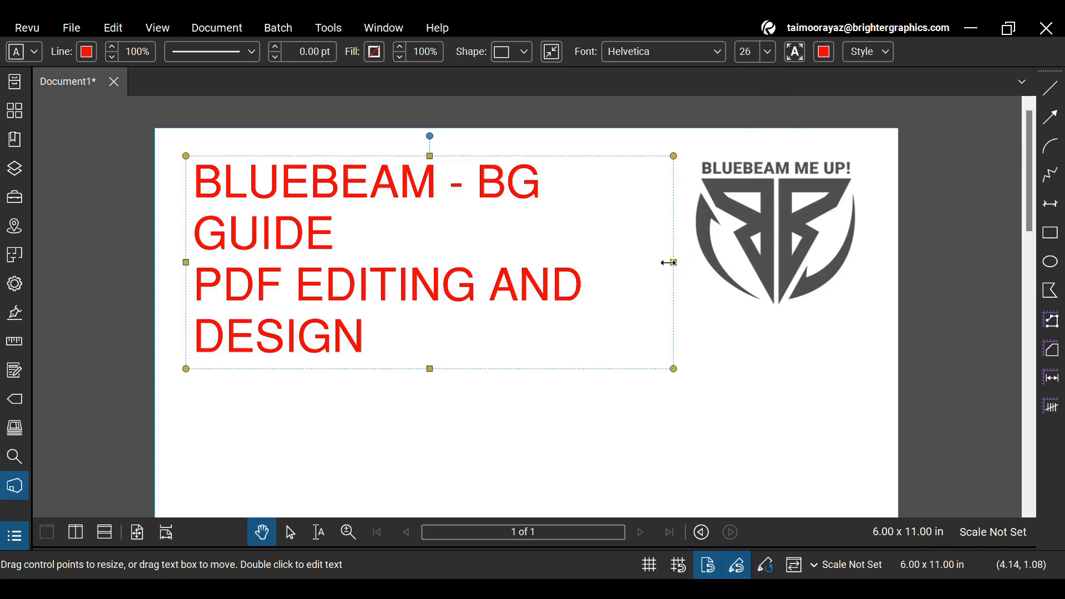
Widen the title text box and shift it slightly left so the heading reflows.
{"action": "left_click_drag", "start_coordinate": [674, 262], "coordinate": [718, 262]}
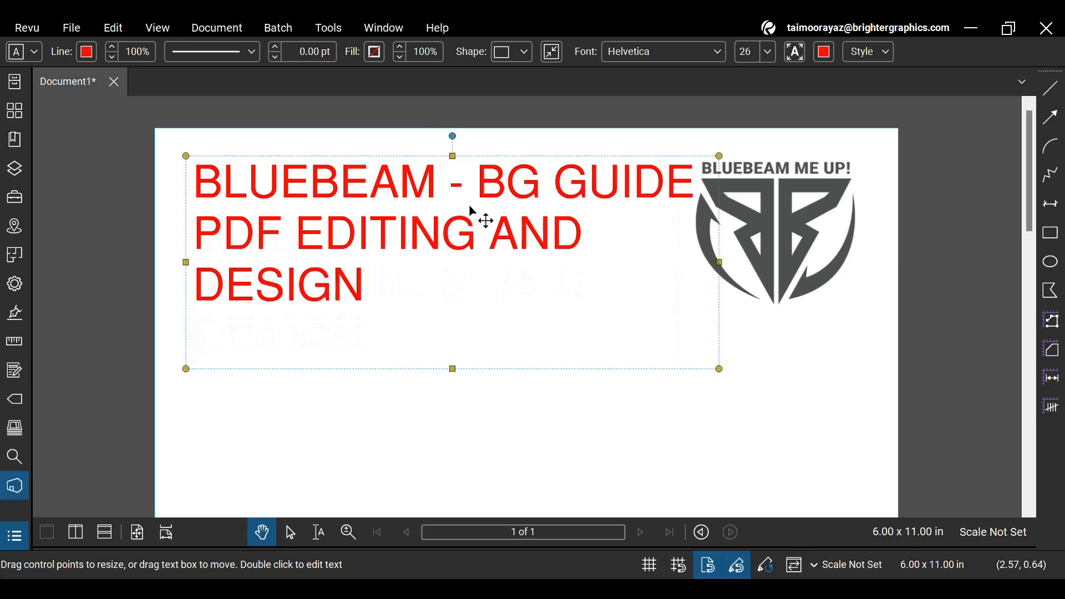
{"action": "mouse_move", "coordinate": [483, 221]}
{"action": "left_mouse_down"}
{"action": "mouse_move", "coordinate": [466, 221]}
{"action": "mouse_move", "coordinate": [472, 234]}
{"action": "left_mouse_up"}
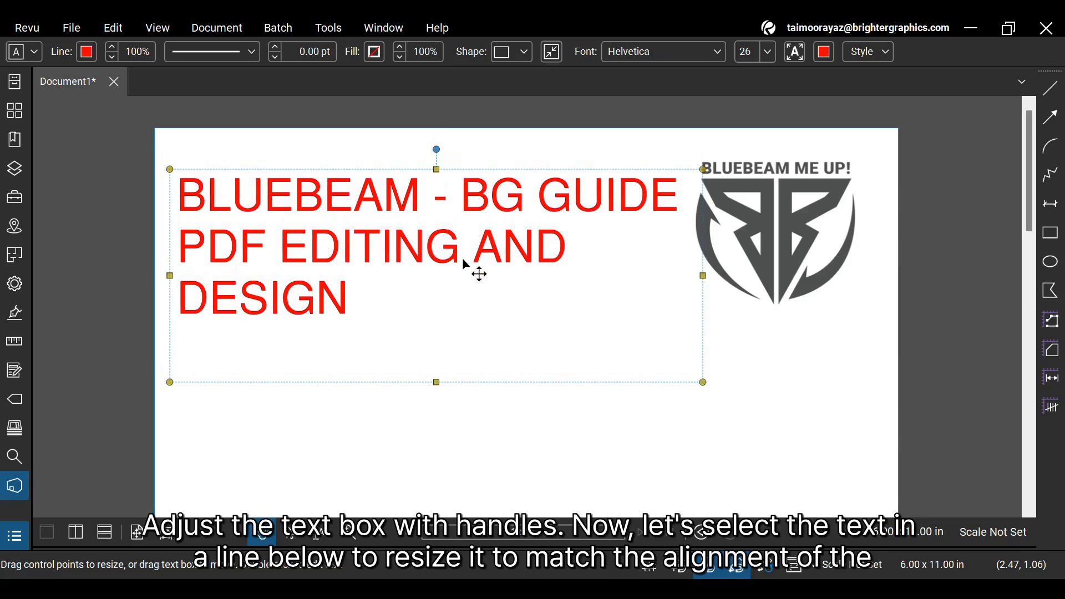
Select the PDF EDITING AND DESIGN line and try 22 pt then 24 pt sizes.
{"action": "double_click", "coordinate": [465, 250]}
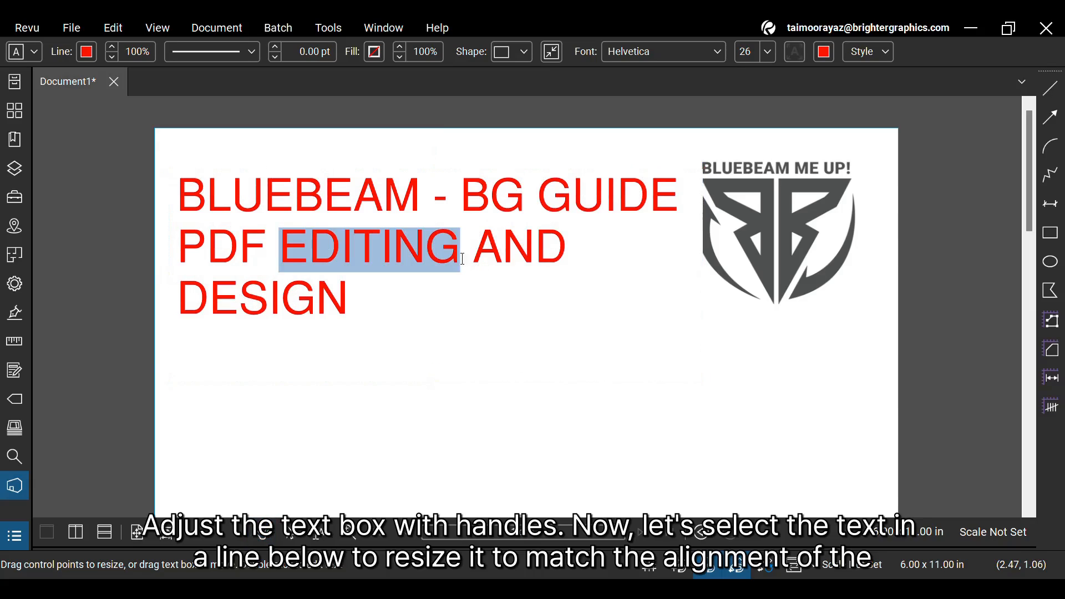
{"action": "left_click", "coordinate": [464, 250]}
{"action": "left_click", "coordinate": [353, 299]}
{"action": "left_click_drag", "start_coordinate": [354, 299], "coordinate": [178, 246]}
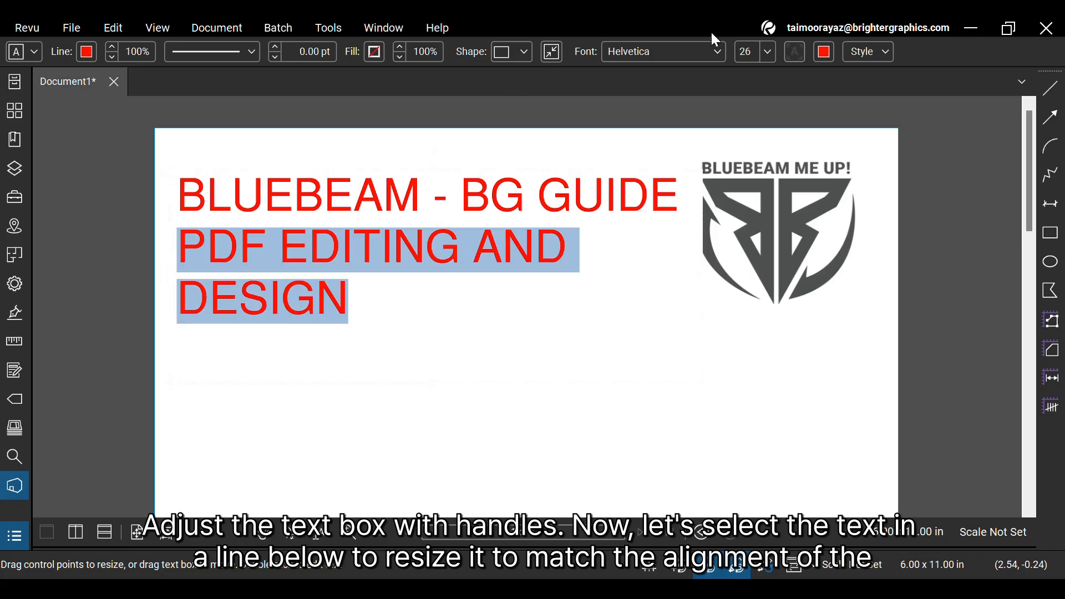
{"action": "left_click", "coordinate": [767, 51]}
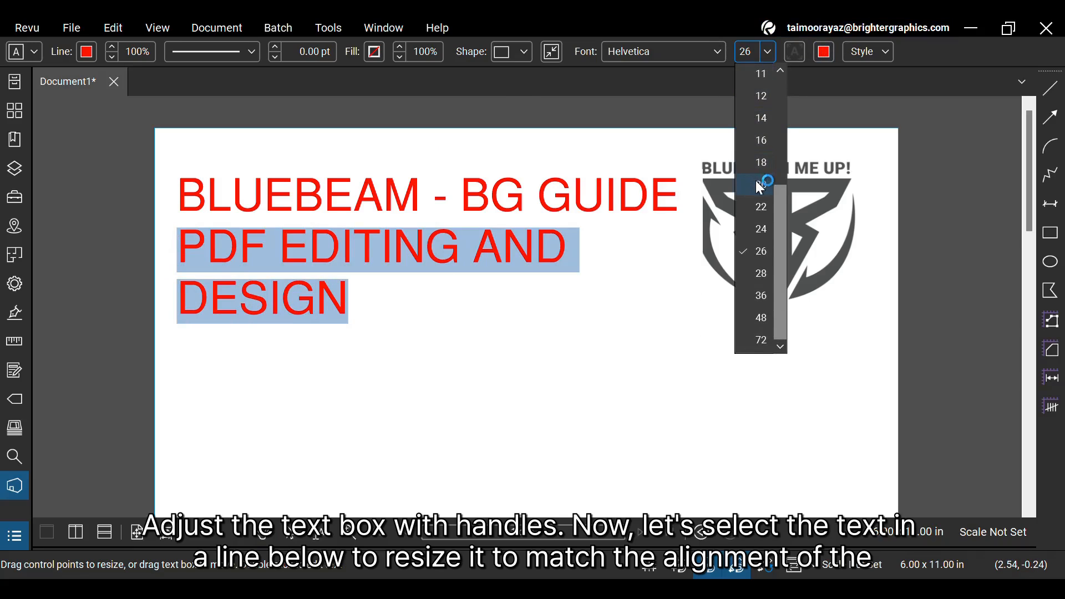
{"action": "left_click", "coordinate": [761, 207]}
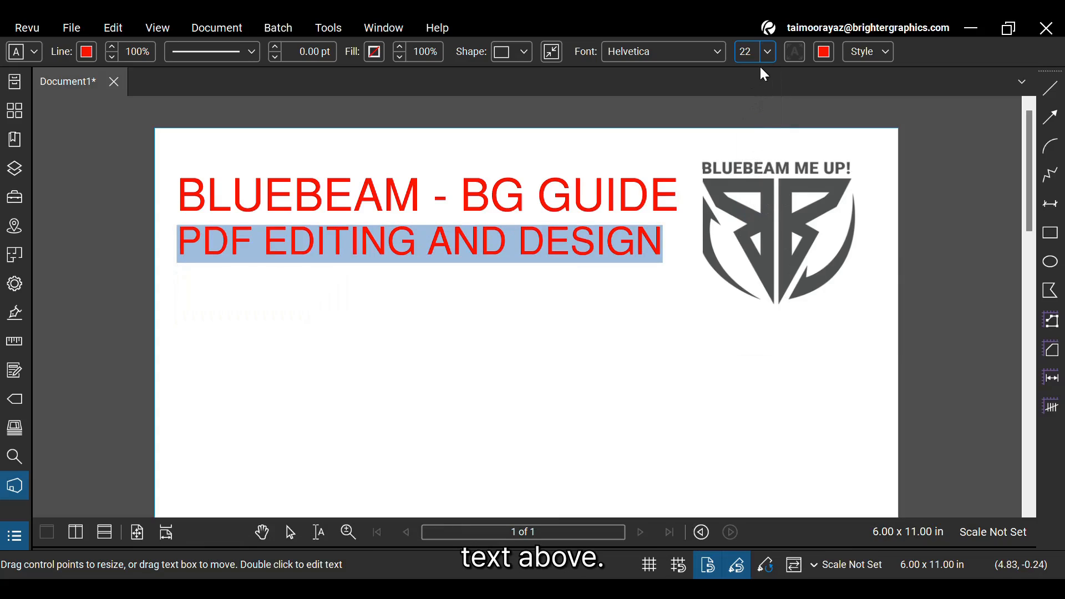
{"action": "left_click", "coordinate": [763, 52]}
{"action": "left_click", "coordinate": [759, 228]}
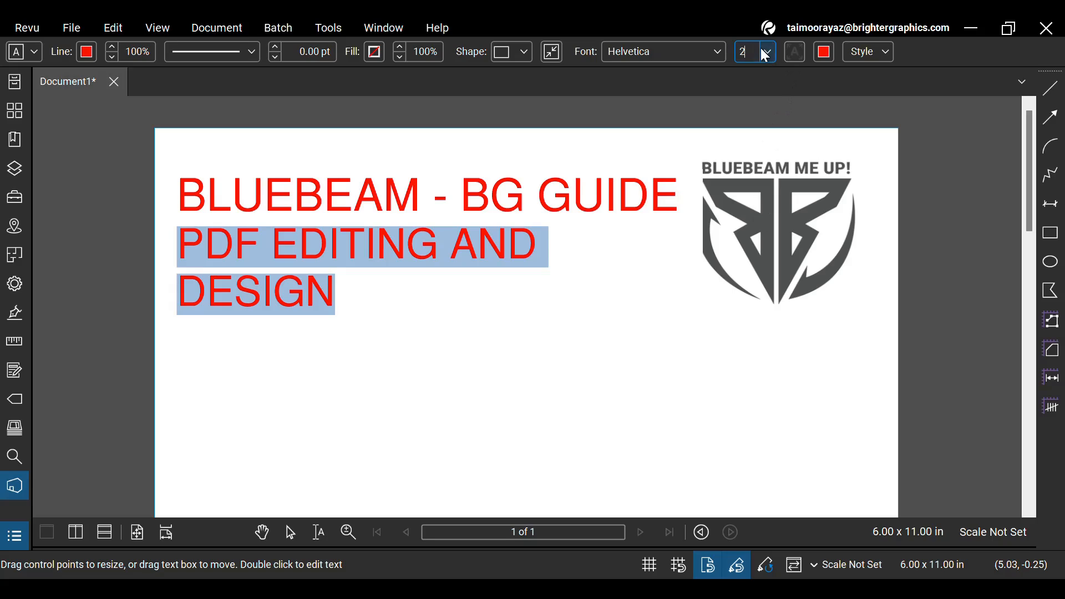
{"action": "type", "text": "3"}
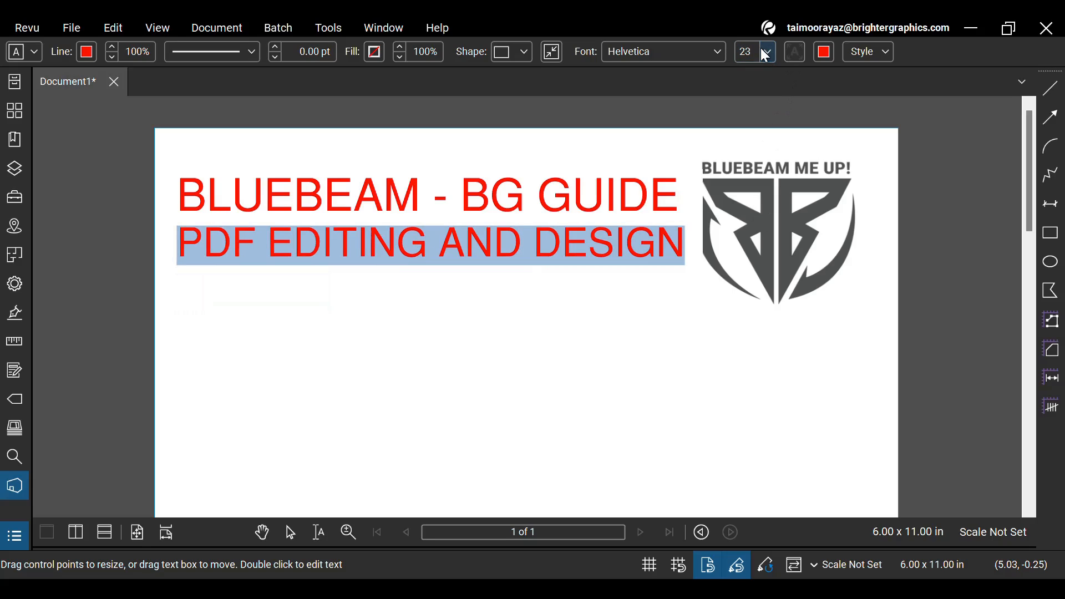
Enter a custom font size of 22.7 pt so the second line fits on one line.
{"action": "left_click", "coordinate": [752, 52]}
{"action": "type", "text": "22"}
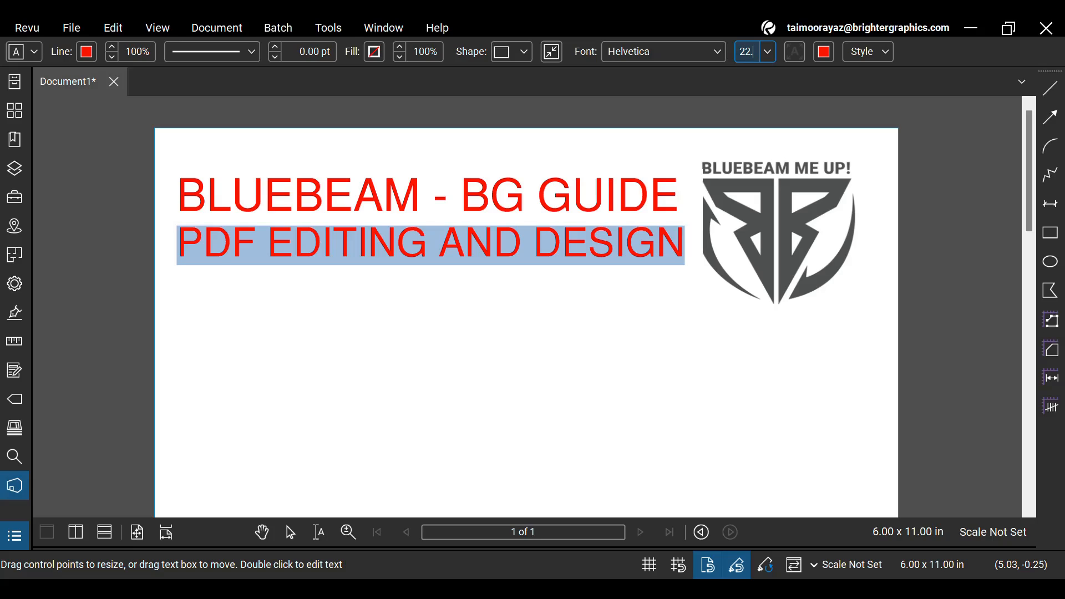
{"action": "type", "text": "5"}
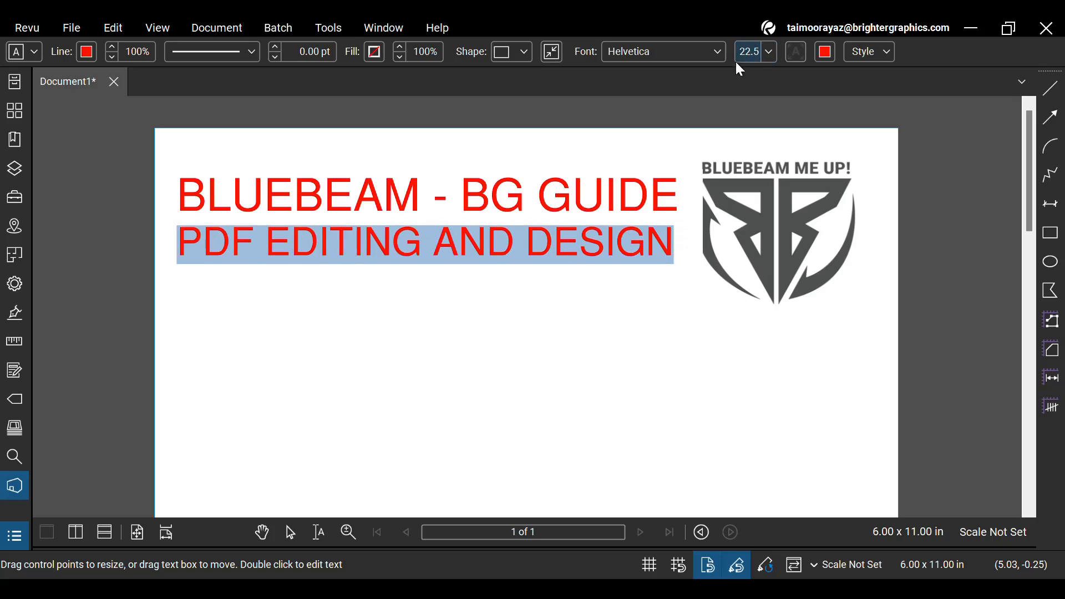
{"action": "type", "text": "2"}
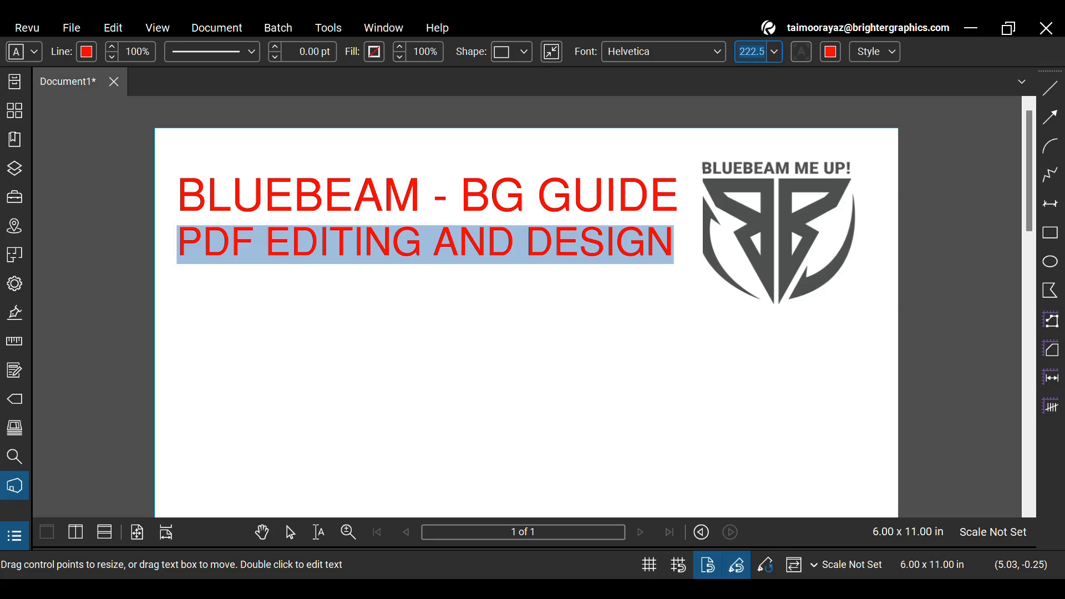
{"action": "type", "text": "22.7"}
{"action": "key", "text": "Return"}
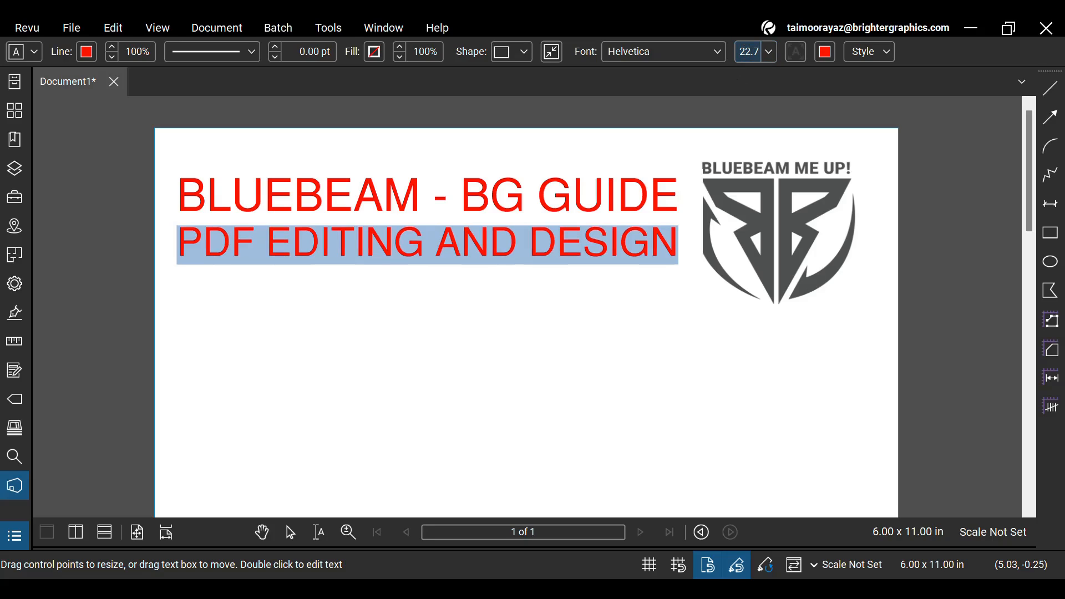
Select all title text, try Rage Italic, then set both lines to the Roboto font.
{"action": "left_click", "coordinate": [649, 366]}
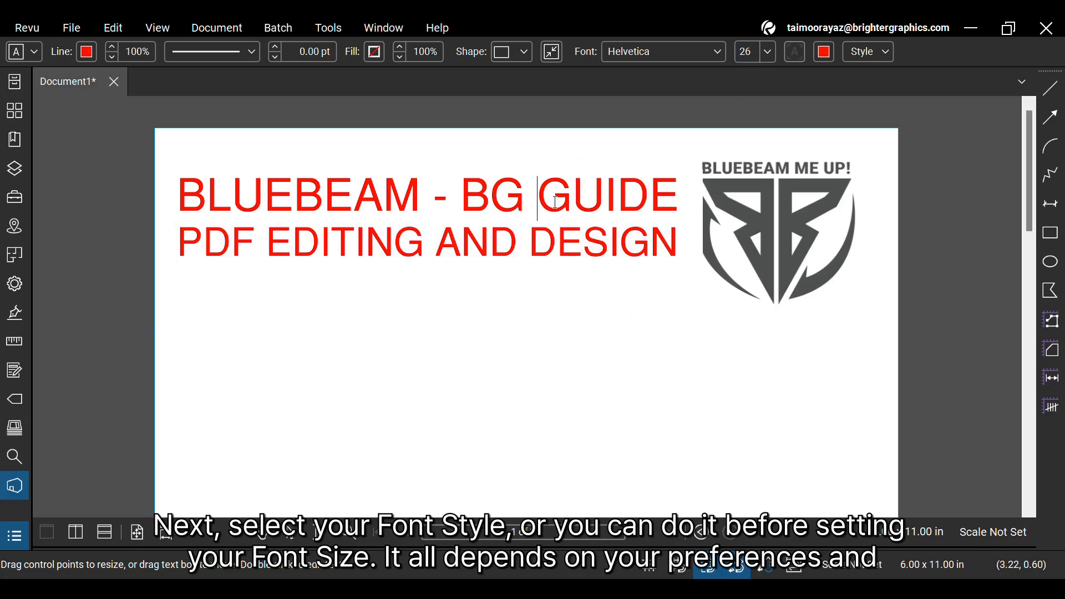
{"action": "key", "text": "ctrl+a"}
{"action": "left_click", "coordinate": [716, 56]}
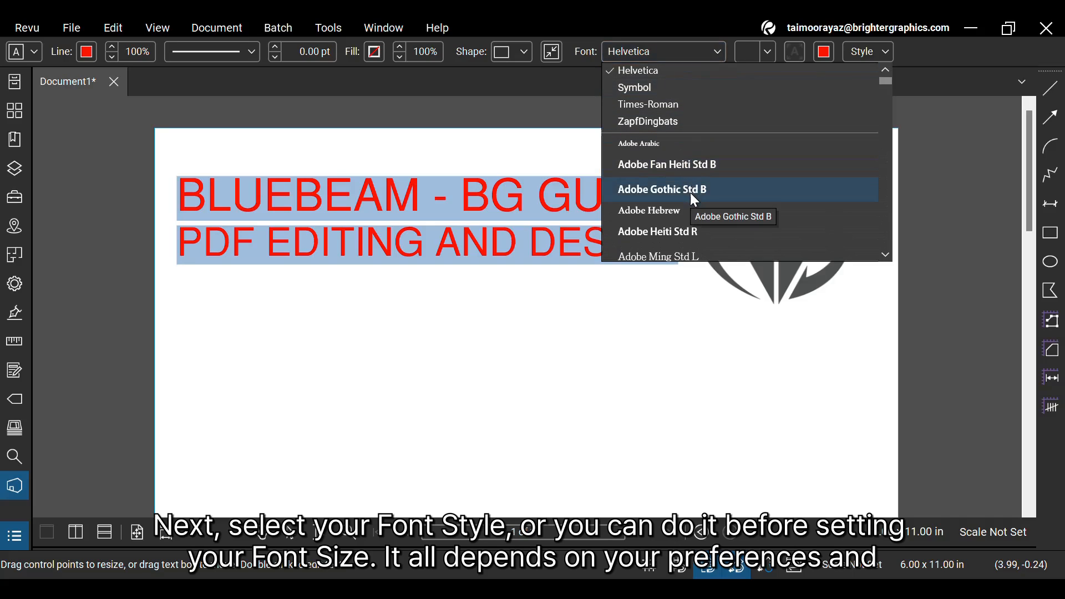
{"action": "left_click_drag", "start_coordinate": [882, 81], "coordinate": [882, 119]}
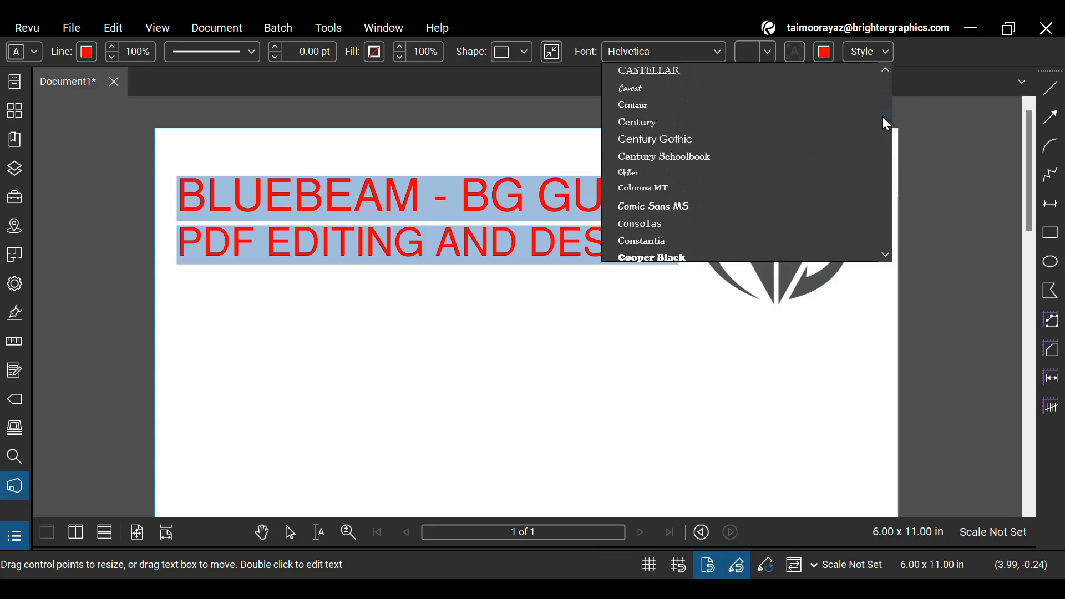
{"action": "left_click", "coordinate": [686, 53]}
{"action": "type", "text": "r"}
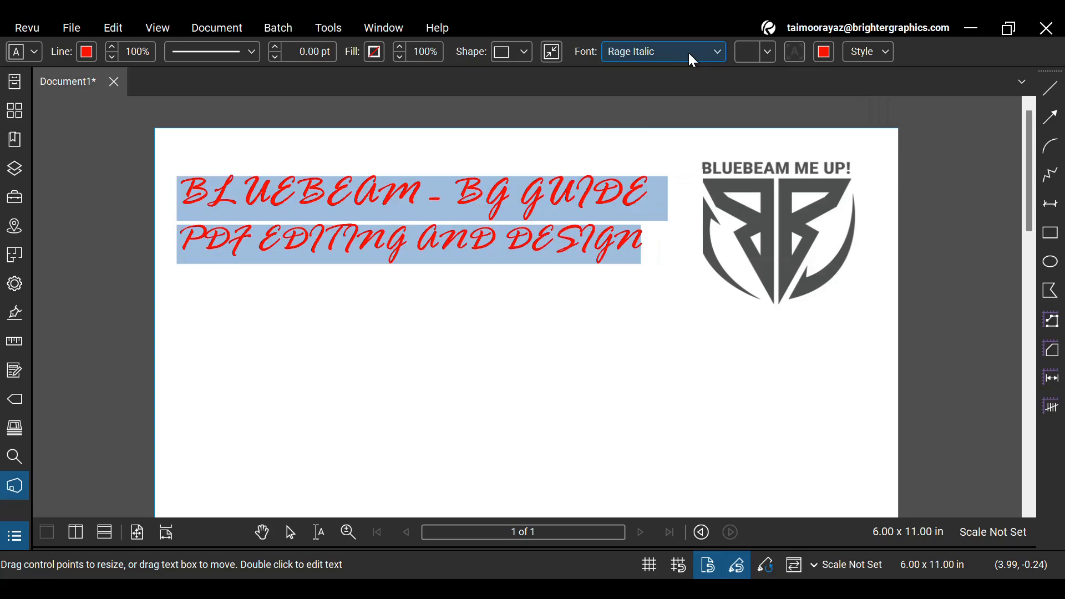
{"action": "left_click", "coordinate": [688, 51]}
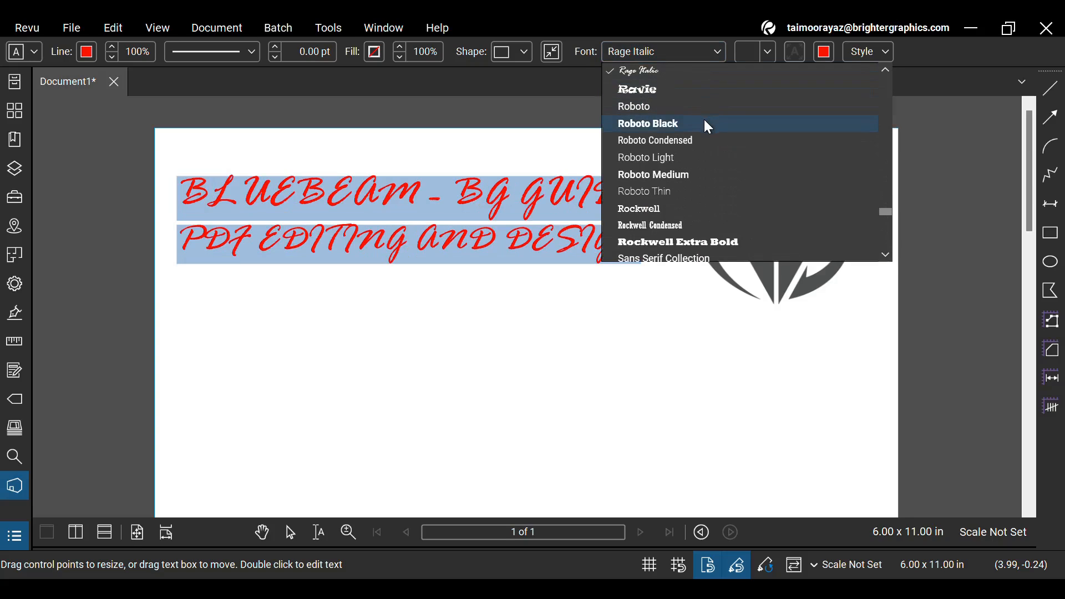
{"action": "left_click", "coordinate": [701, 106]}
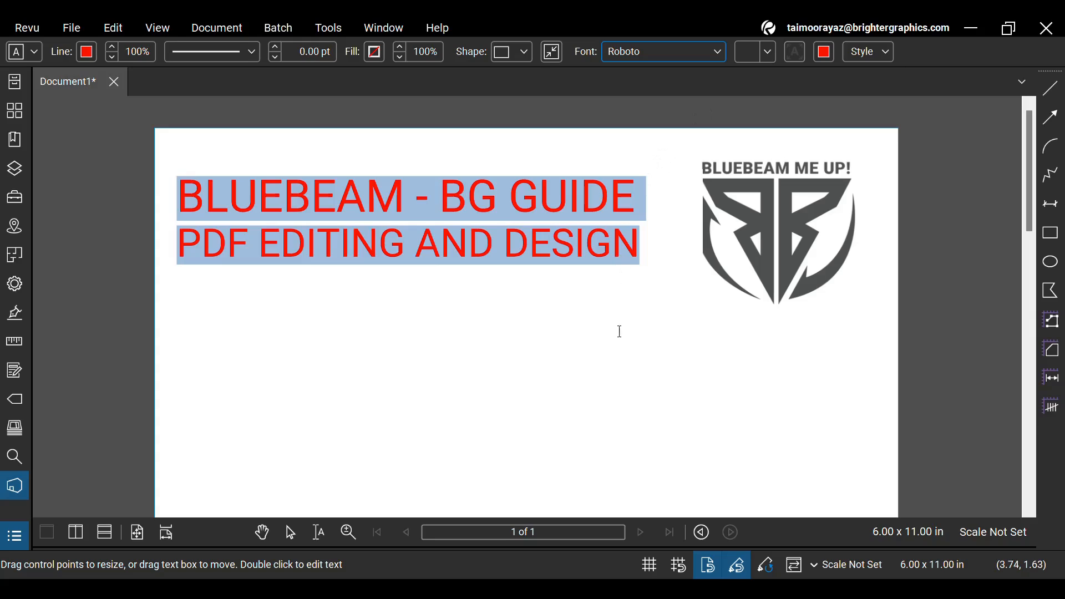
{"action": "left_click", "coordinate": [619, 311]}
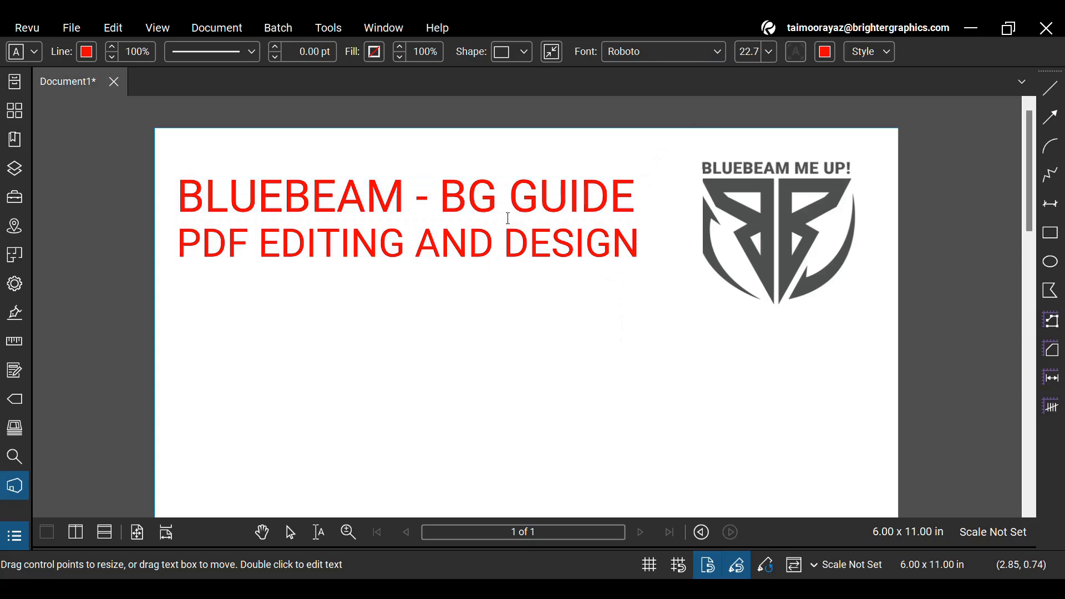
Select the whole title and trial a picked dark grey, then light yellow, as its text colour.
{"action": "double_click", "coordinate": [470, 198]}
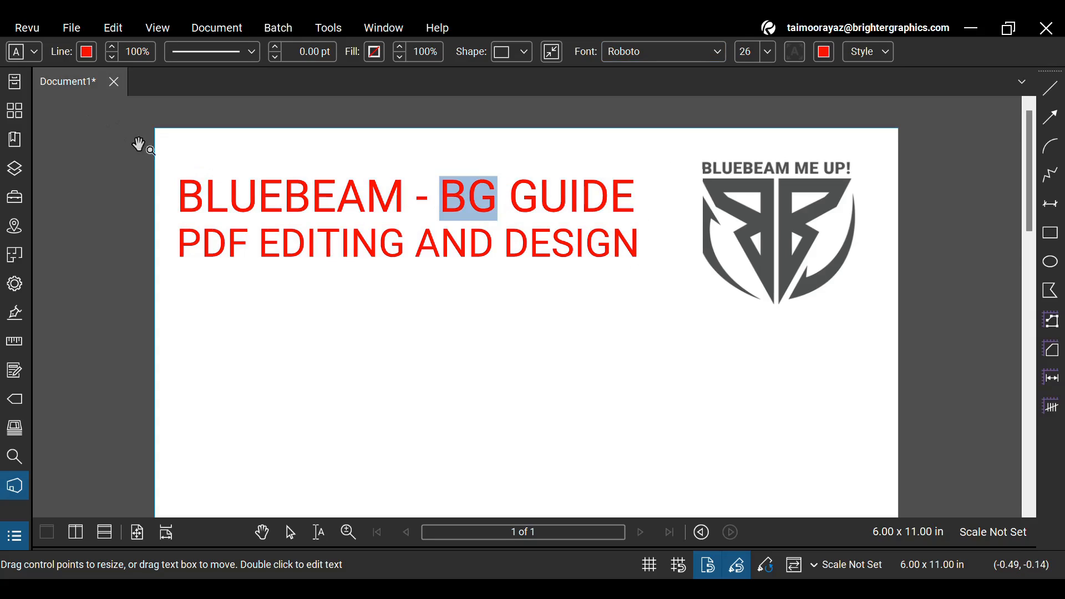
{"action": "triple_click", "coordinate": [239, 204]}
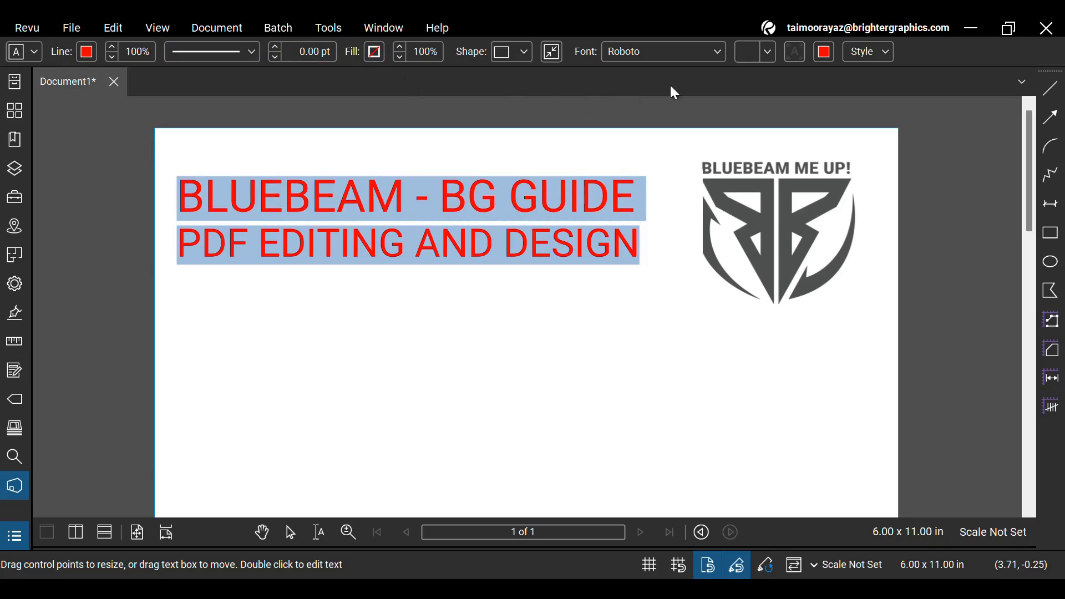
{"action": "left_click", "coordinate": [823, 51]}
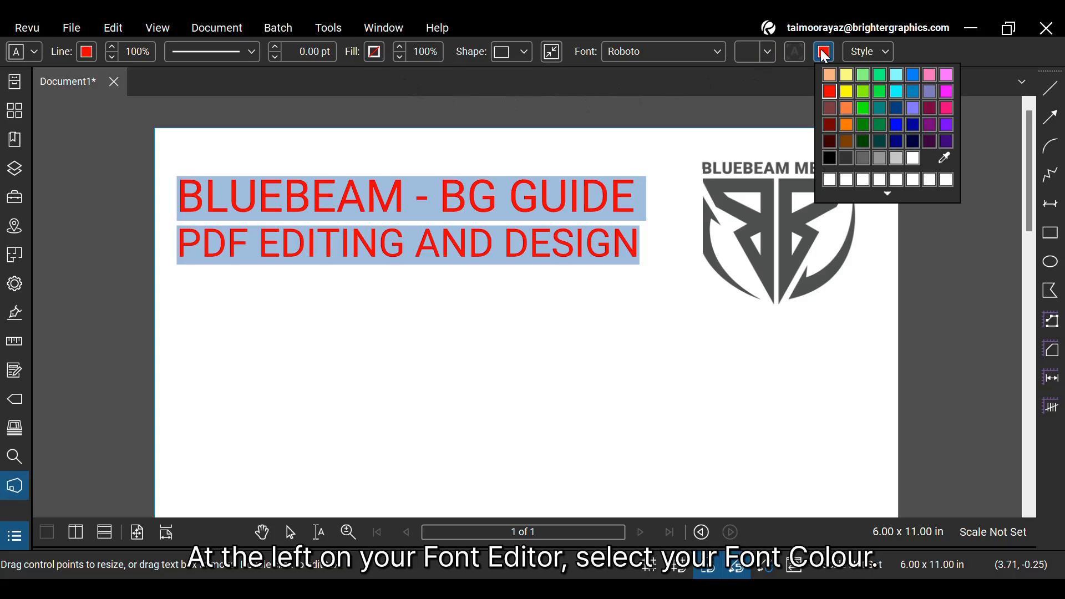
{"action": "left_click", "coordinate": [945, 159]}
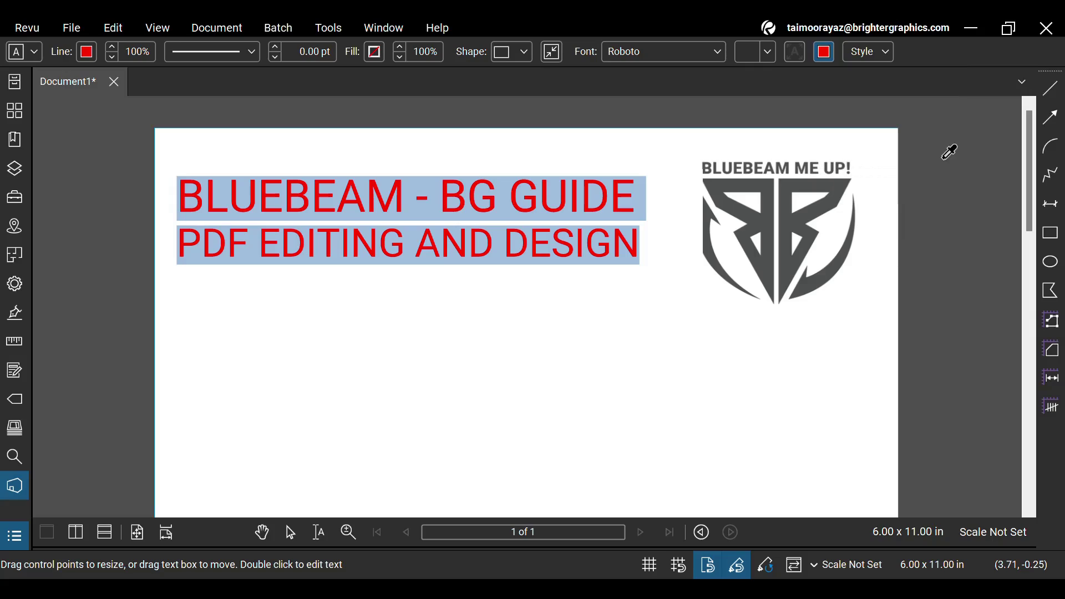
{"action": "left_click", "coordinate": [804, 212]}
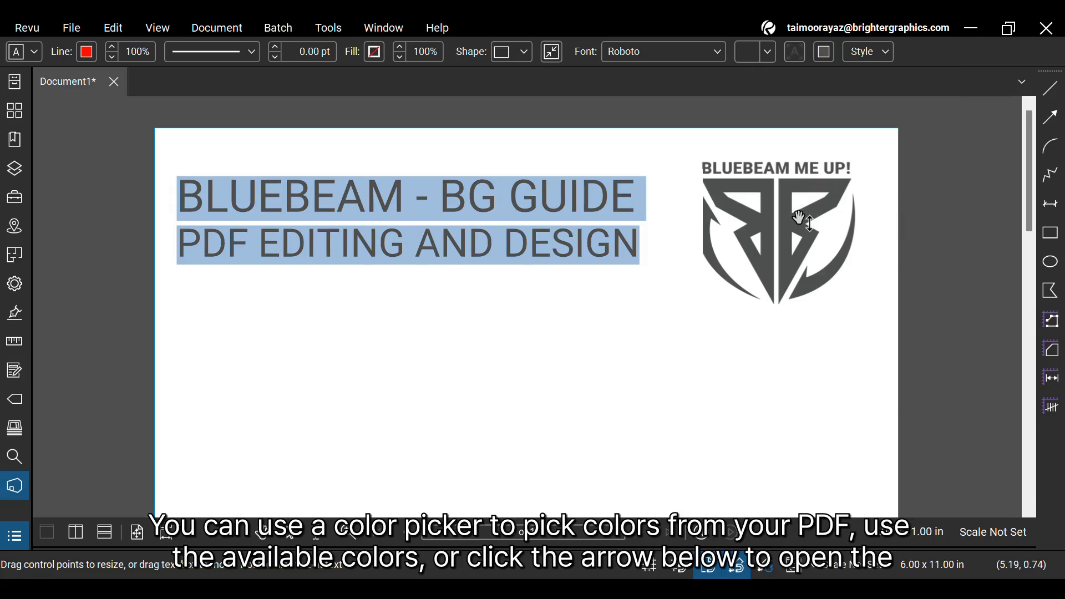
{"action": "left_click", "coordinate": [824, 51]}
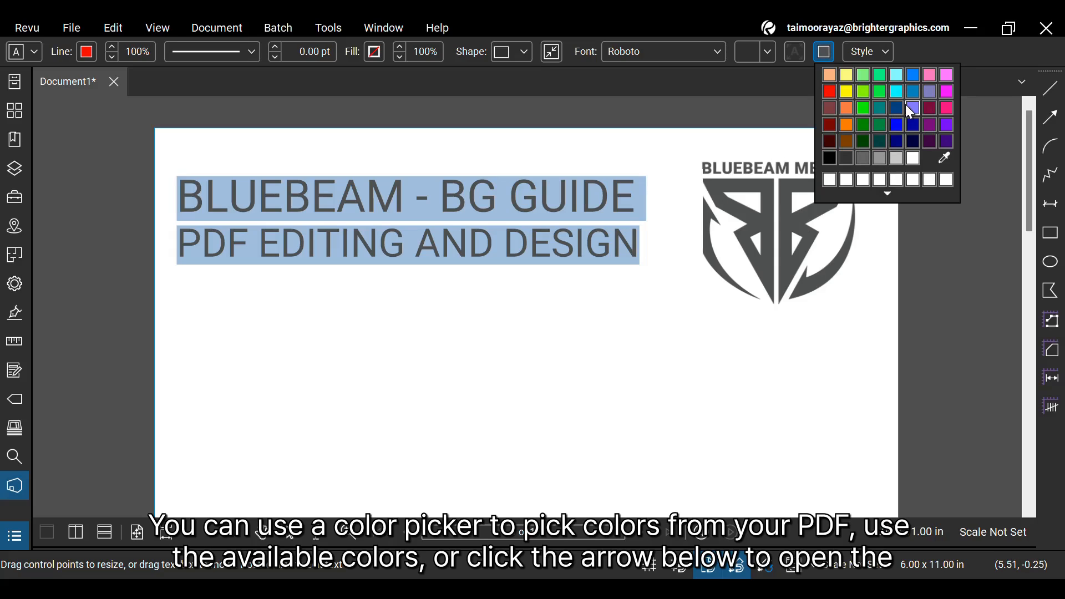
{"action": "left_click", "coordinate": [849, 79]}
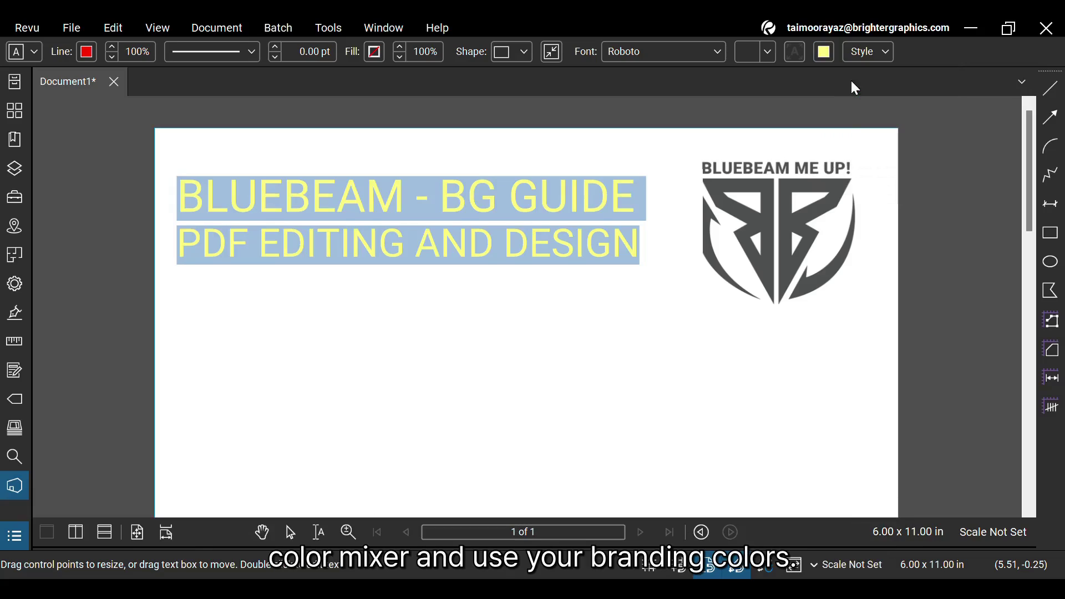
Set the heading text colour to dark teal via custom hex 155263.
{"action": "left_click", "coordinate": [823, 54]}
{"action": "left_click", "coordinate": [887, 194]}
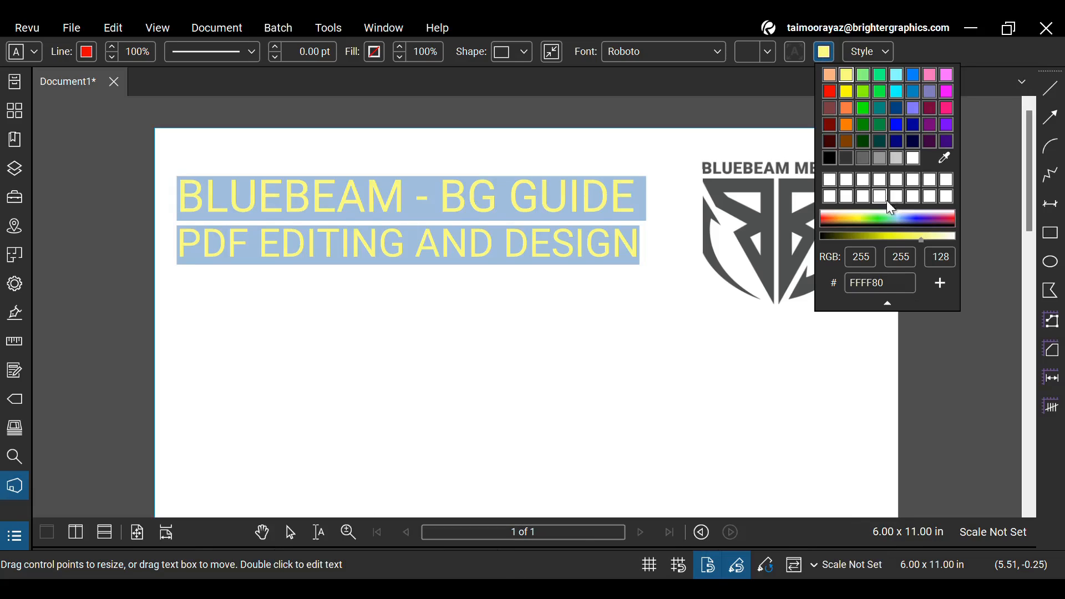
{"action": "double_click", "coordinate": [874, 283]}
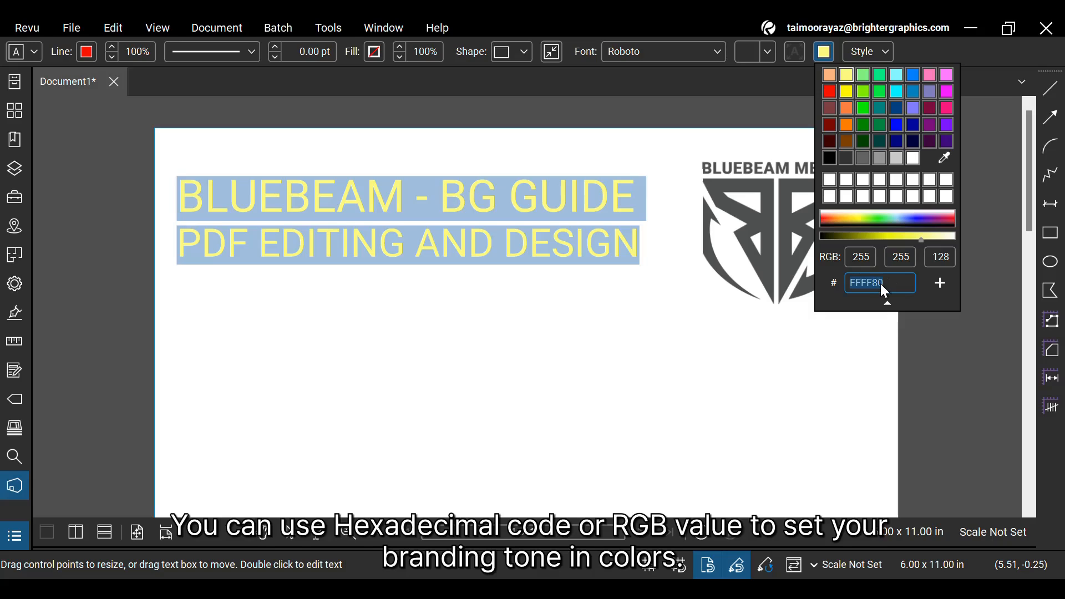
{"action": "type", "text": "1552"}
{"action": "type", "text": "63"}
{"action": "left_click", "coordinate": [870, 254]}
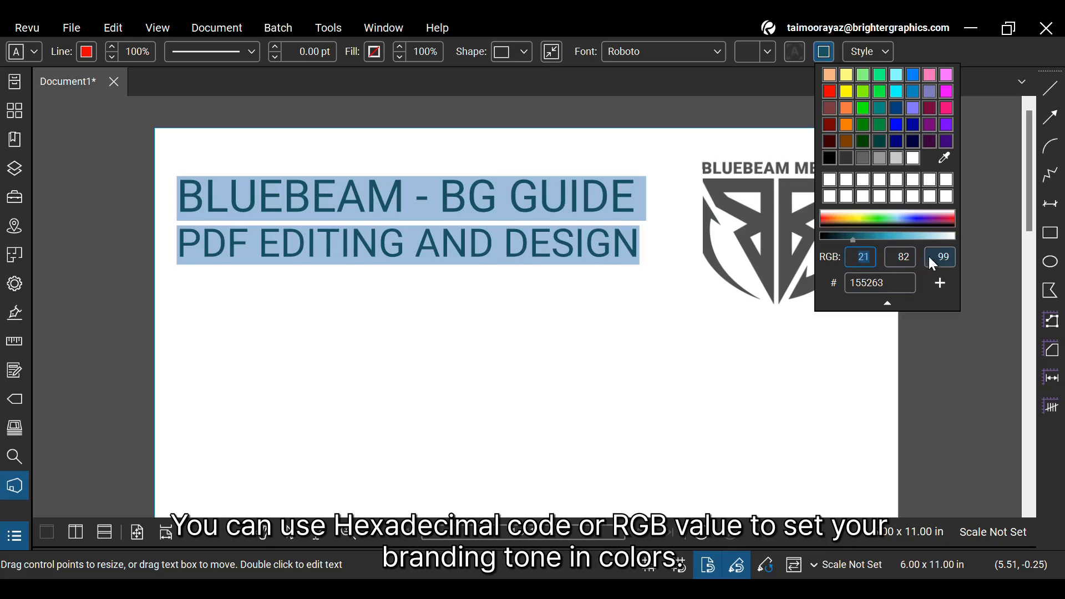
{"action": "key", "text": "Tab"}
{"action": "key", "text": "Tab"}
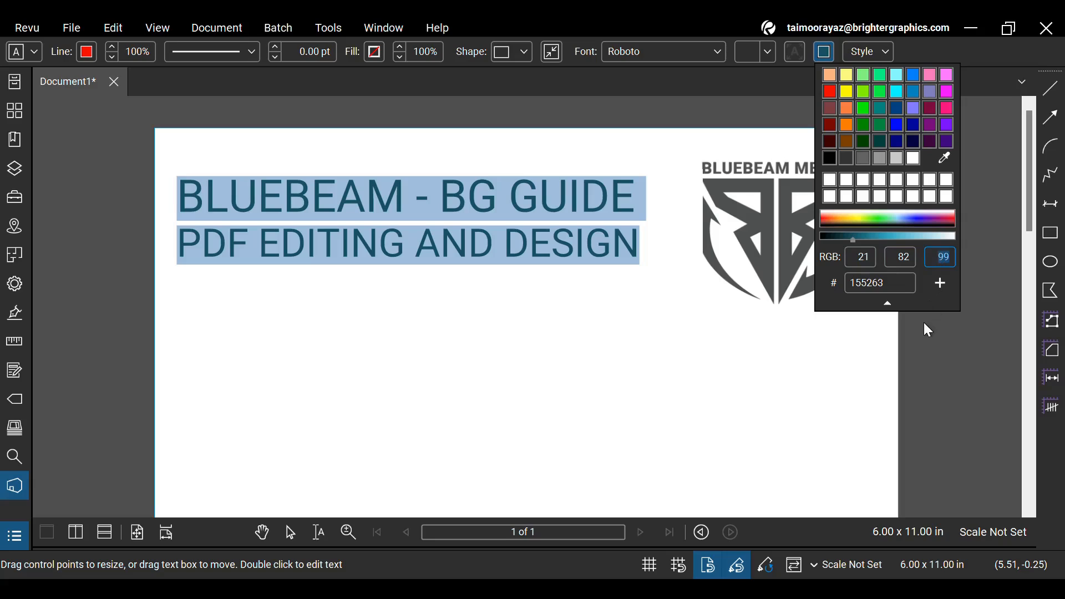
Shrink the heading text box's height and width to fit its two lines.
{"action": "left_click", "coordinate": [829, 350]}
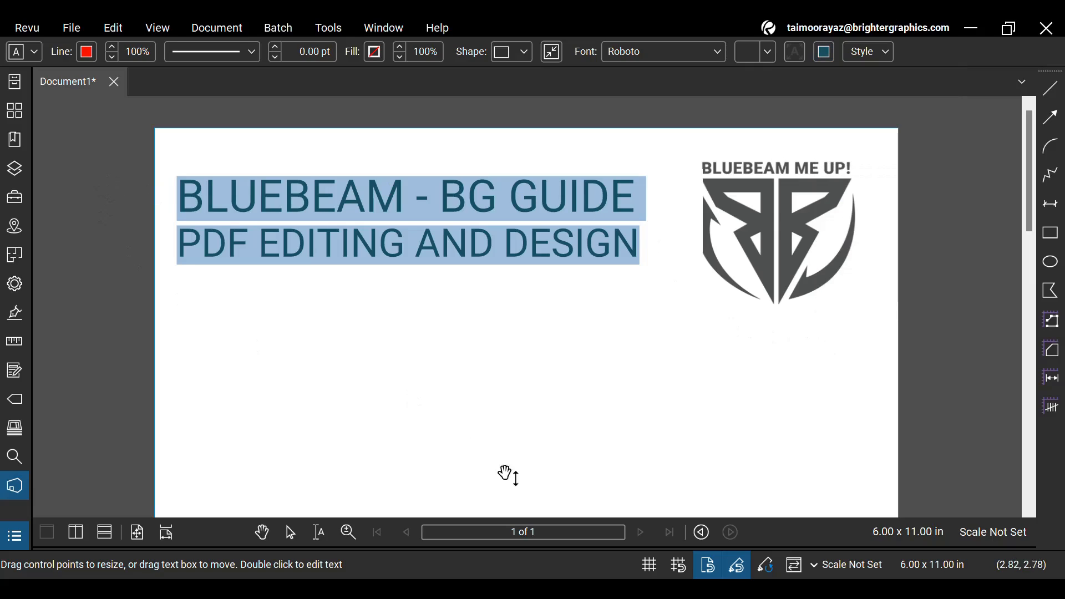
{"action": "left_click", "coordinate": [289, 532]}
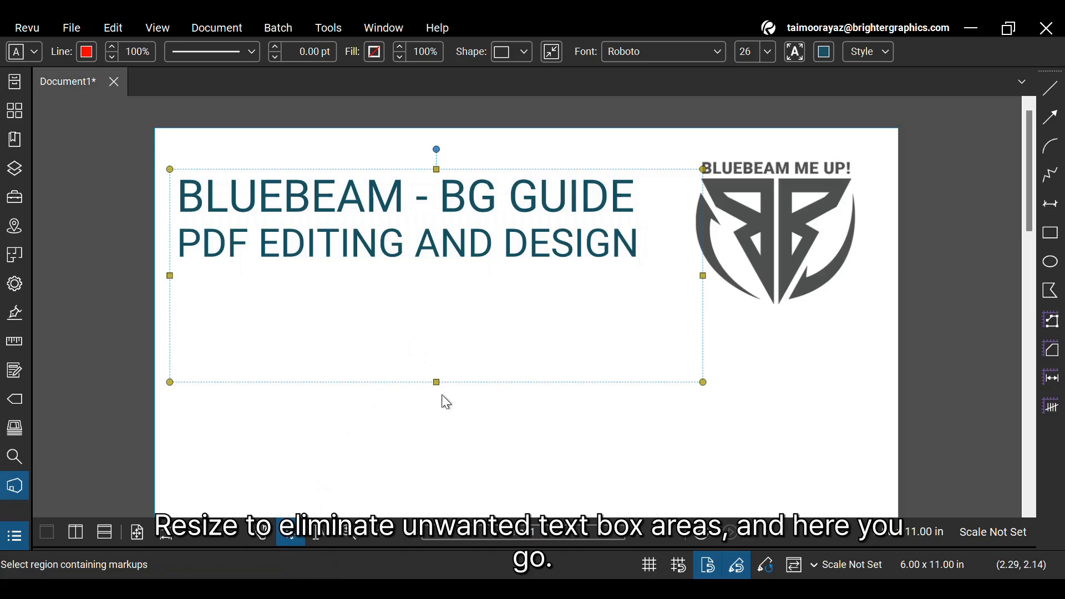
{"action": "left_click_drag", "start_coordinate": [436, 383], "coordinate": [435, 276]}
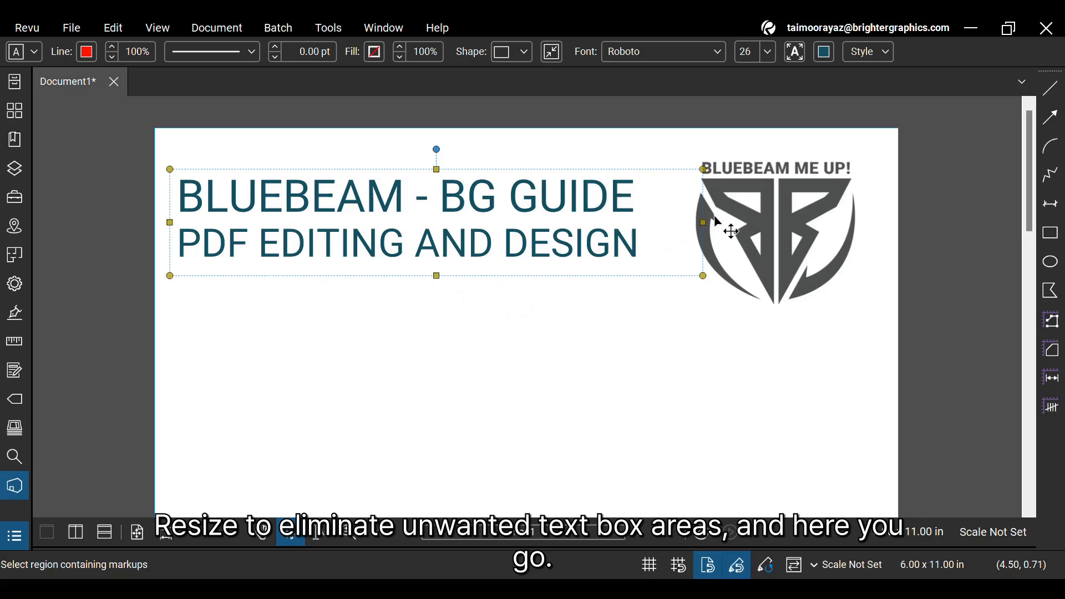
{"action": "left_click_drag", "start_coordinate": [704, 223], "coordinate": [675, 223]}
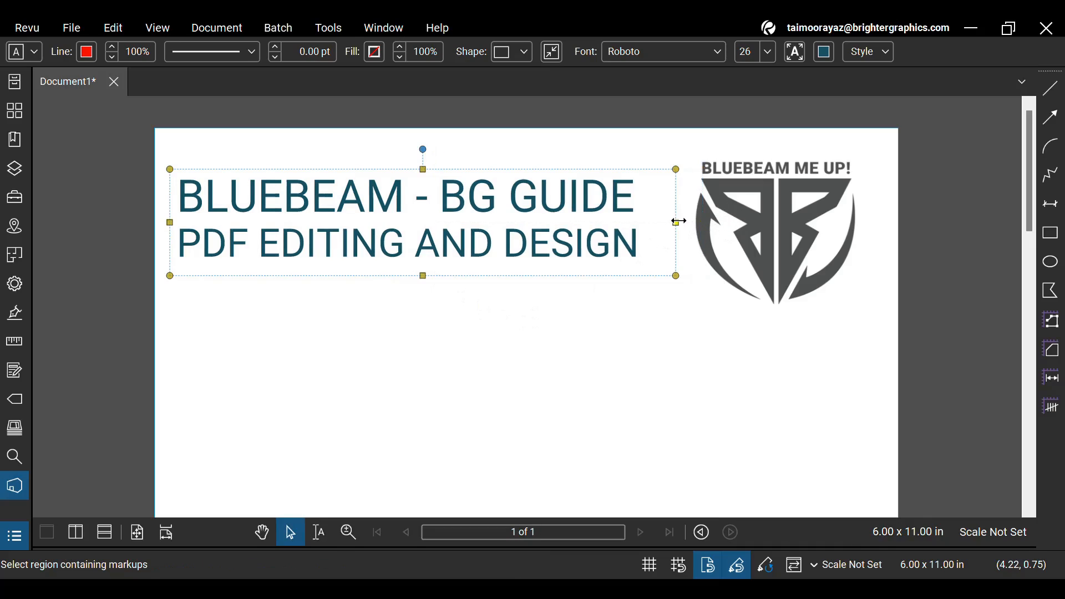
Nudge the heading box slightly right so it sits level beside the logo.
{"action": "left_click_drag", "start_coordinate": [442, 246], "coordinate": [455, 257]}
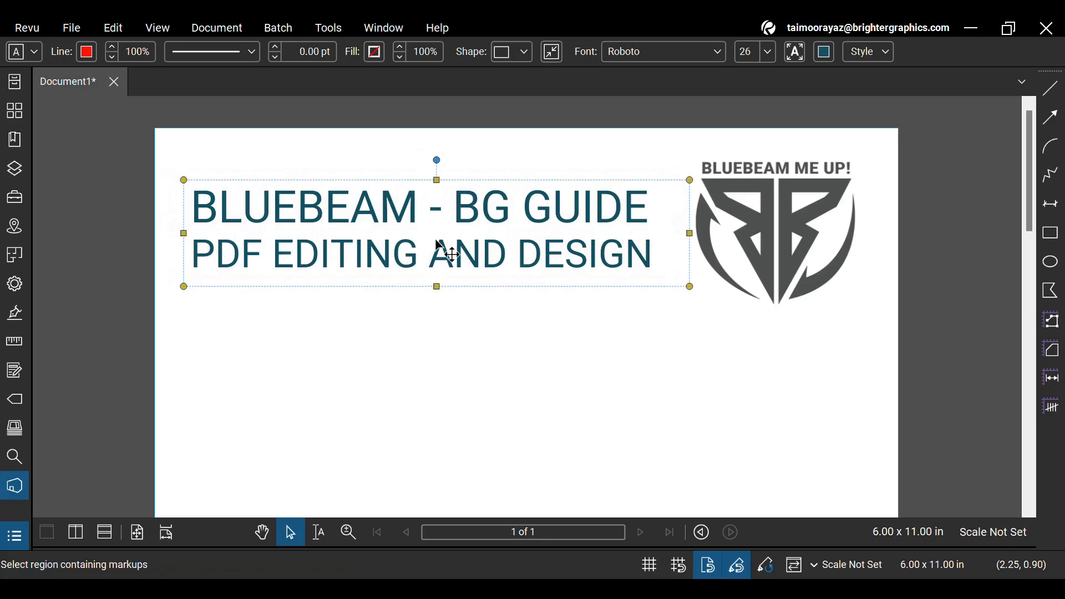
{"action": "double_click", "coordinate": [466, 254]}
{"action": "left_click", "coordinate": [499, 320]}
{"action": "left_click_drag", "start_coordinate": [613, 277], "coordinate": [614, 271]}
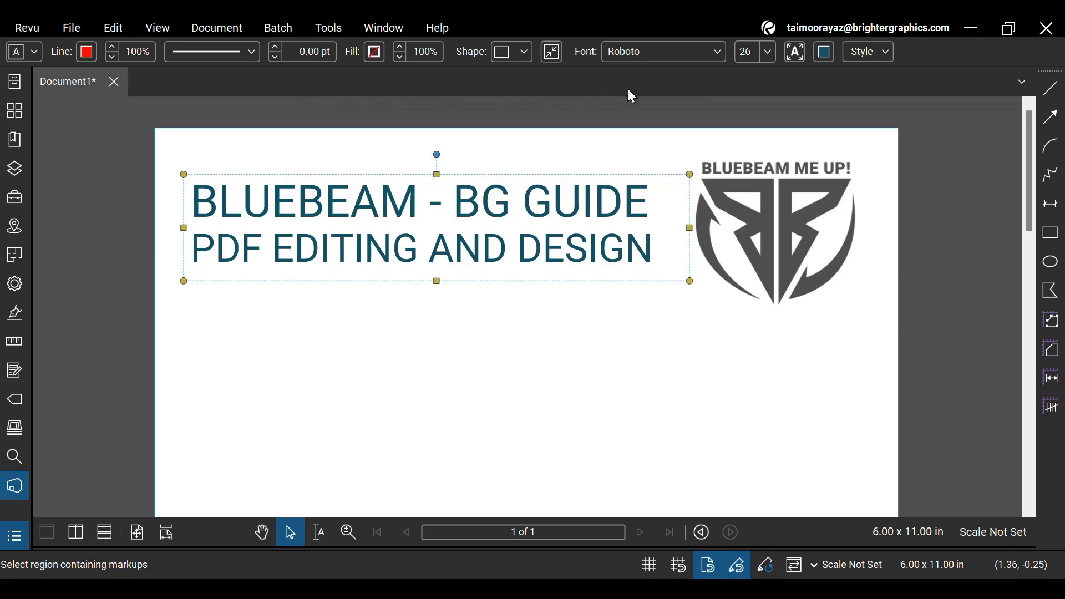
{"action": "left_click", "coordinate": [555, 316]}
{"action": "scroll", "coordinate": [558, 317], "scroll_direction": "down", "scroll_amount": 2}
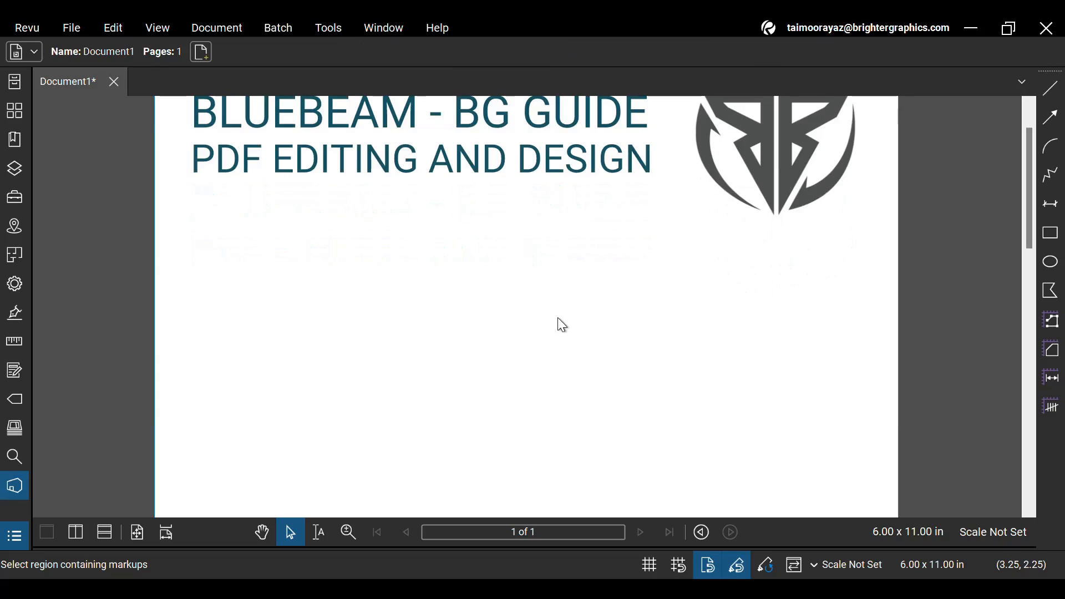
{"action": "scroll", "coordinate": [560, 316], "scroll_direction": "up", "scroll_amount": 2}
{"action": "scroll", "coordinate": [561, 315], "scroll_direction": "down", "scroll_amount": 3, "text": "ctrl"}
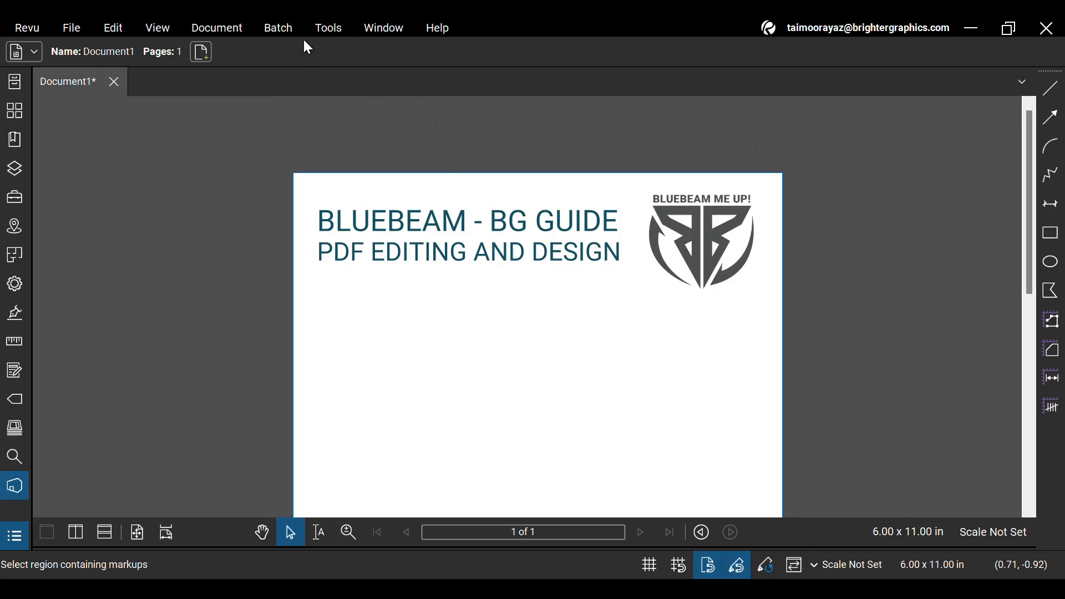
{"action": "left_click", "coordinate": [328, 28]}
{"action": "mouse_move", "coordinate": [366, 46]}
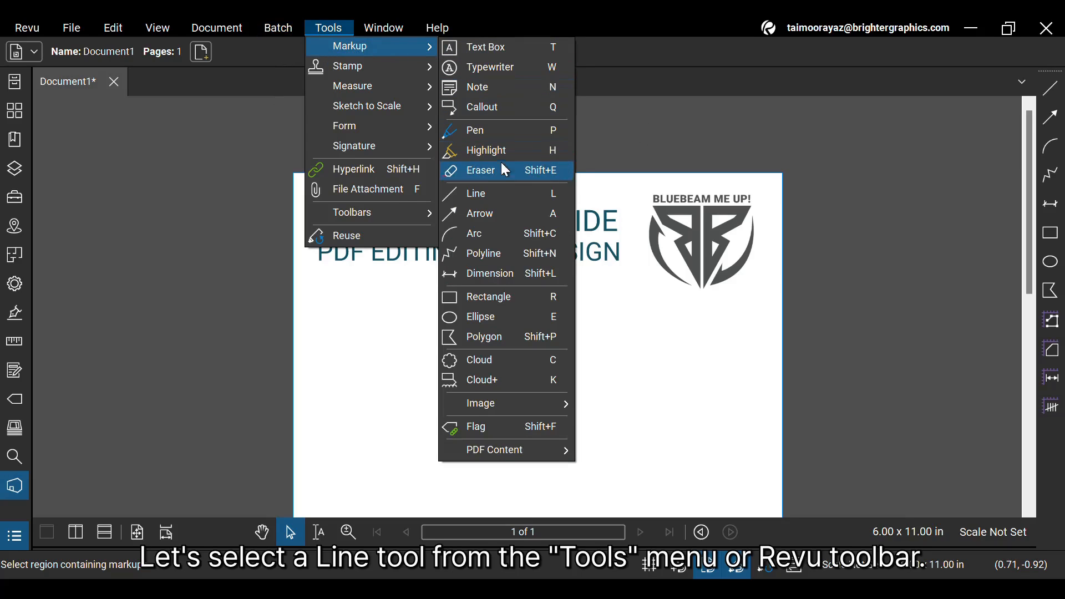
{"action": "left_click", "coordinate": [985, 132]}
Draw a red line just beneath the heading with the Line tool and thicken it to 1.5 pt.
{"action": "left_click", "coordinate": [1050, 87]}
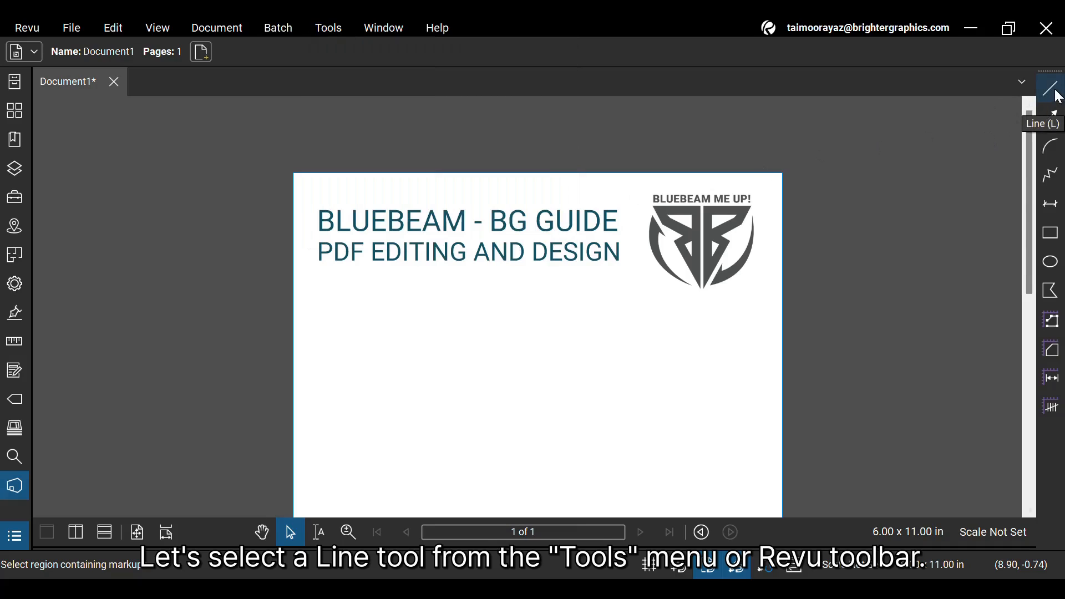
{"action": "key", "text": "l"}
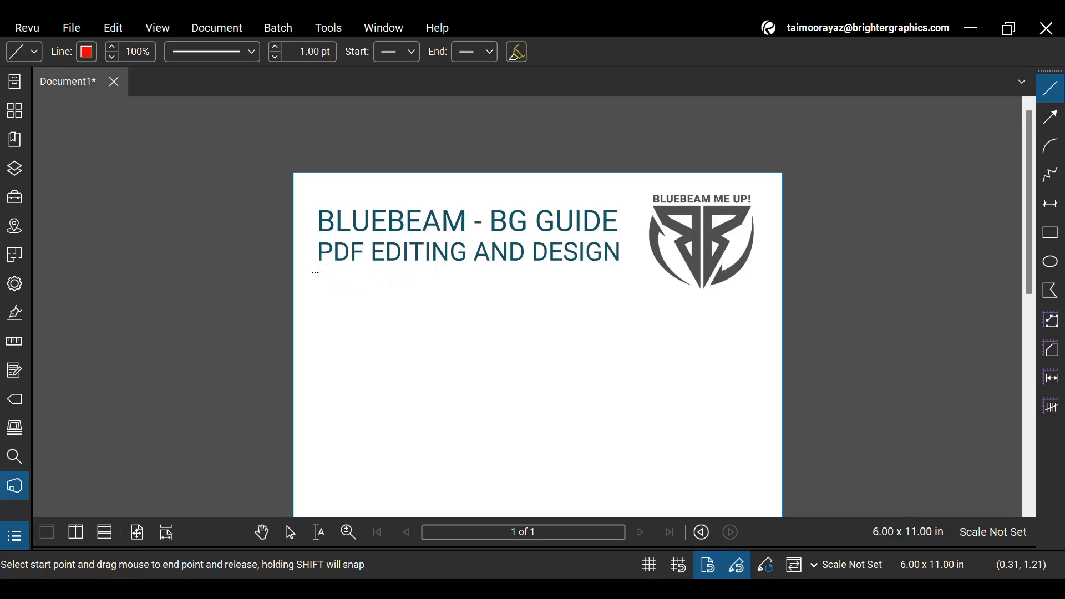
{"action": "left_click_drag", "start_coordinate": [314, 275], "coordinate": [621, 276]}
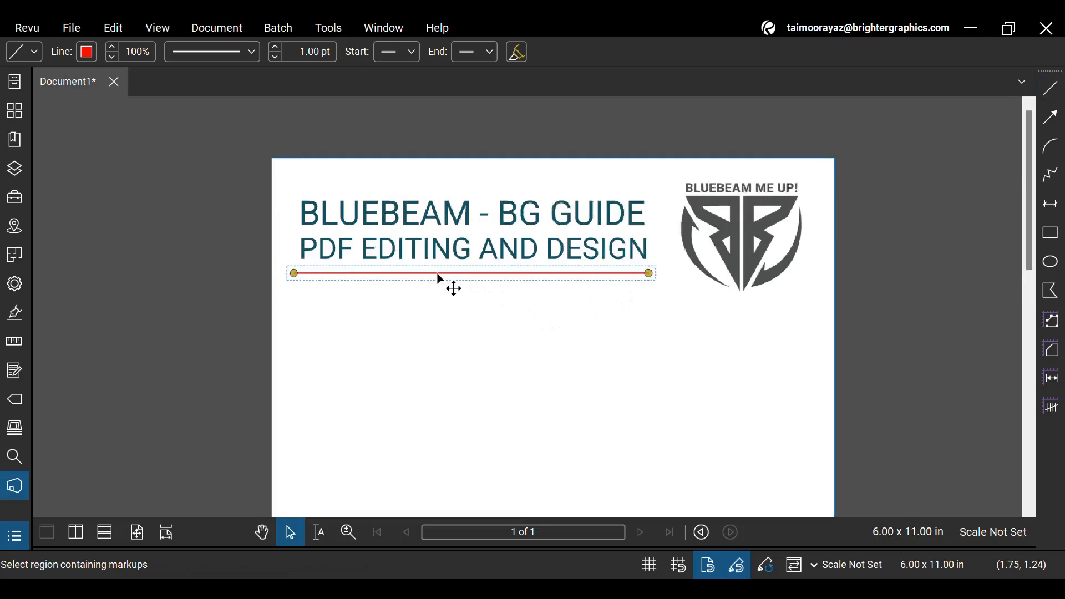
{"action": "scroll", "coordinate": [443, 277], "scroll_direction": "up", "scroll_amount": 3}
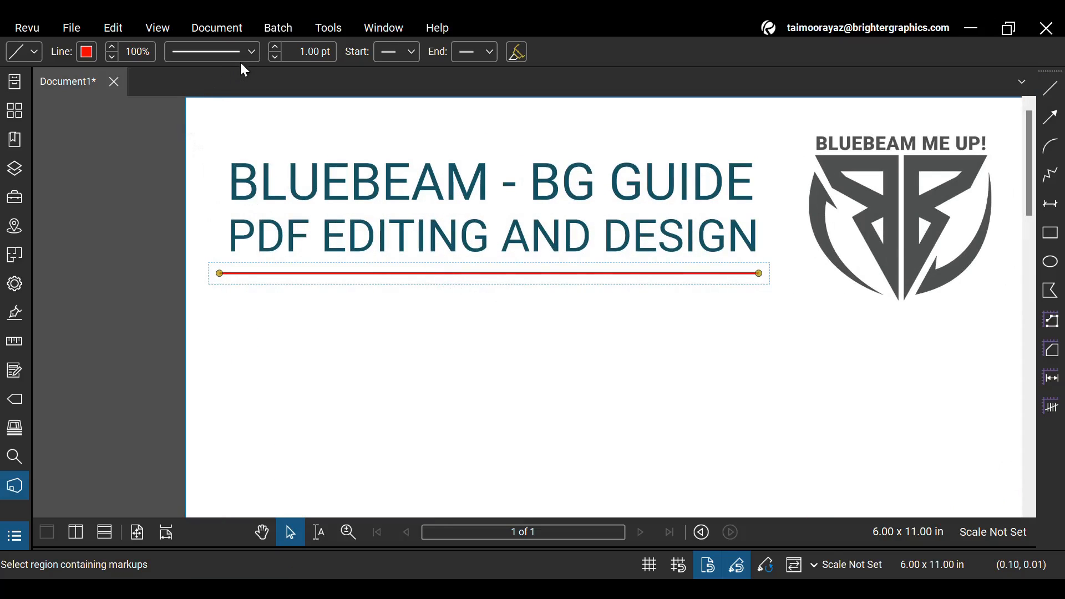
{"action": "left_click", "coordinate": [252, 52]}
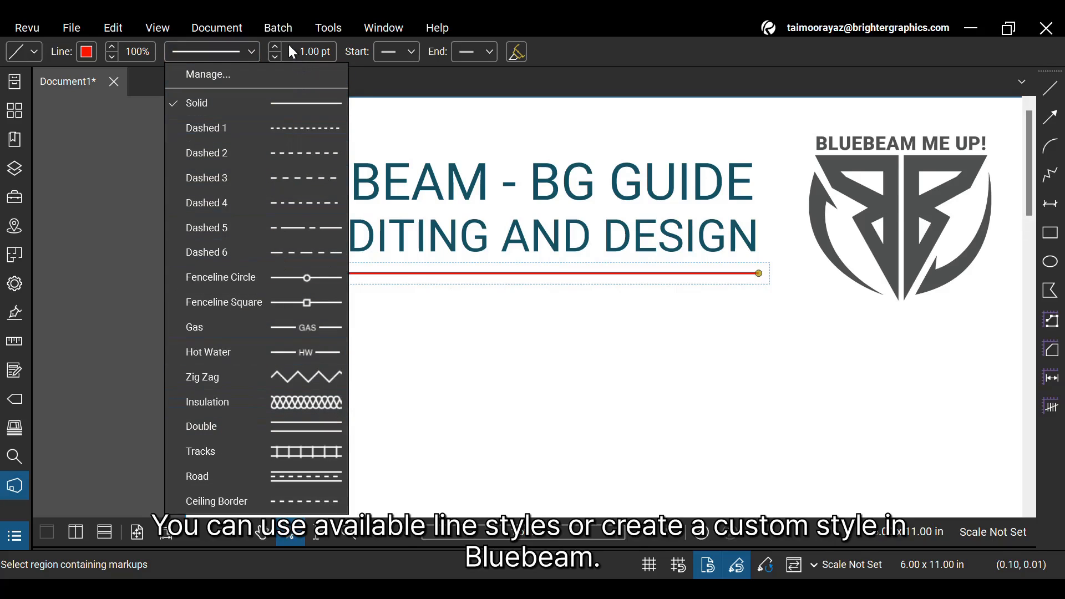
{"action": "left_click", "coordinate": [275, 45]}
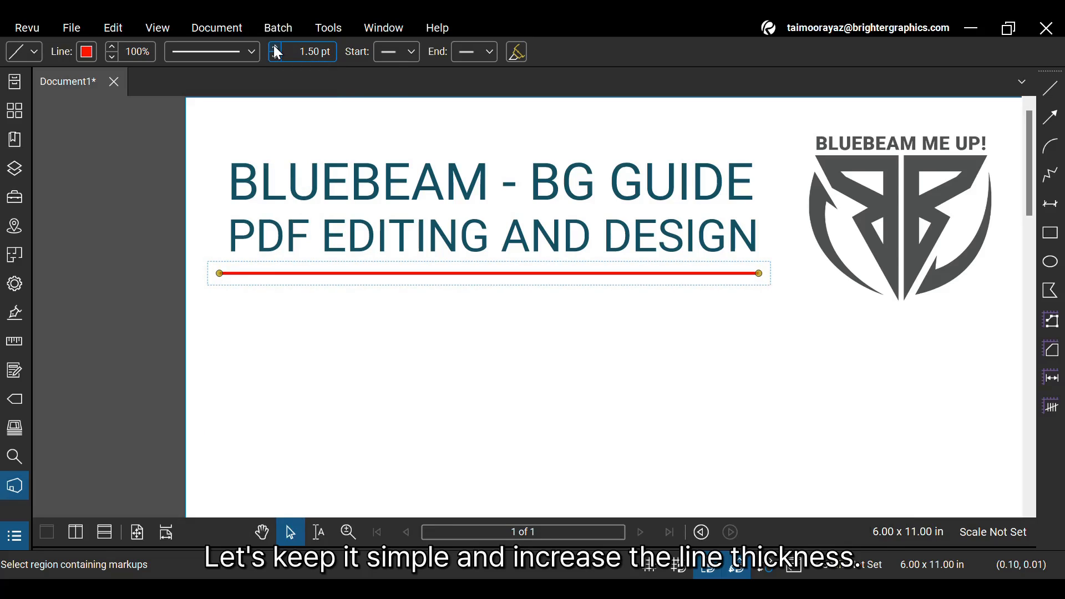
Recolour the line under the heading to golden yellow, hex FFC93C.
{"action": "left_click", "coordinate": [86, 51]}
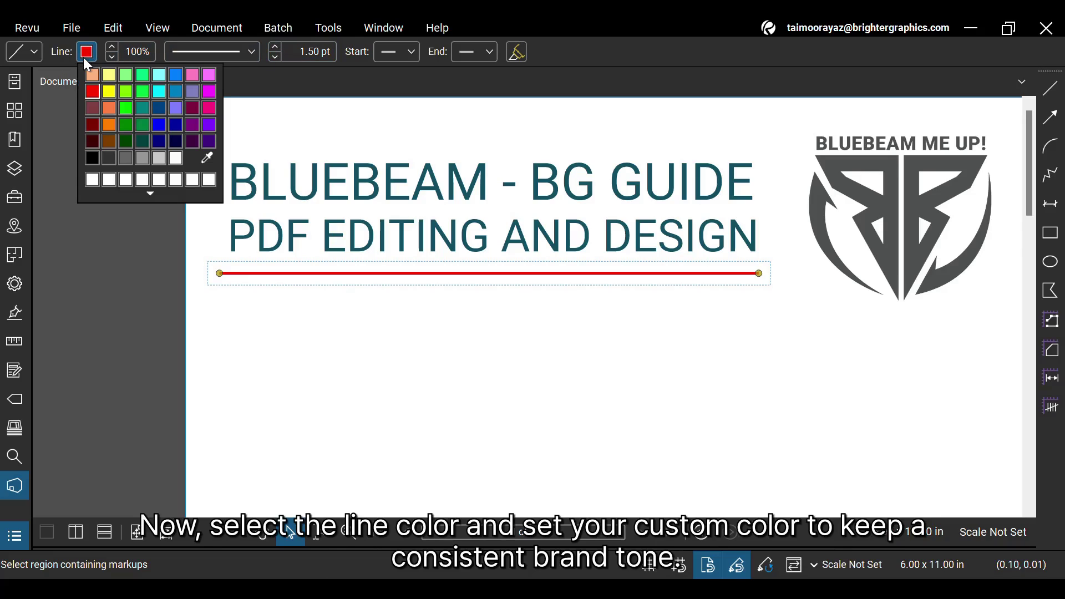
{"action": "left_click", "coordinate": [151, 193]}
{"action": "double_click", "coordinate": [170, 283]}
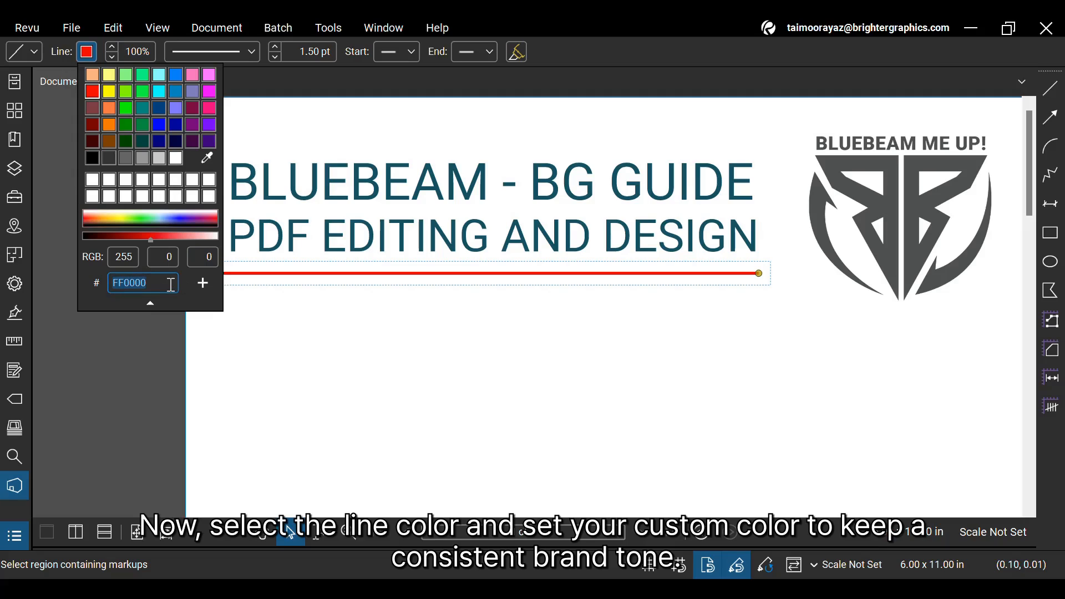
{"action": "type", "text": "FFC93C"}
{"action": "key", "text": "Return"}
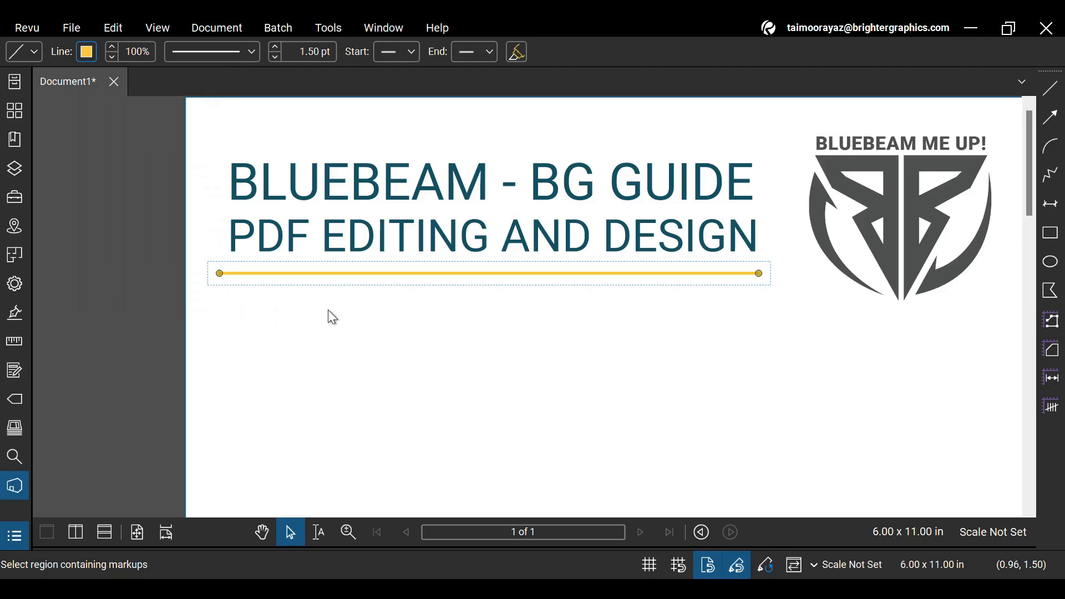
Copy the yellow line and place the duplicate above the heading text.
{"action": "right_click", "coordinate": [400, 283]}
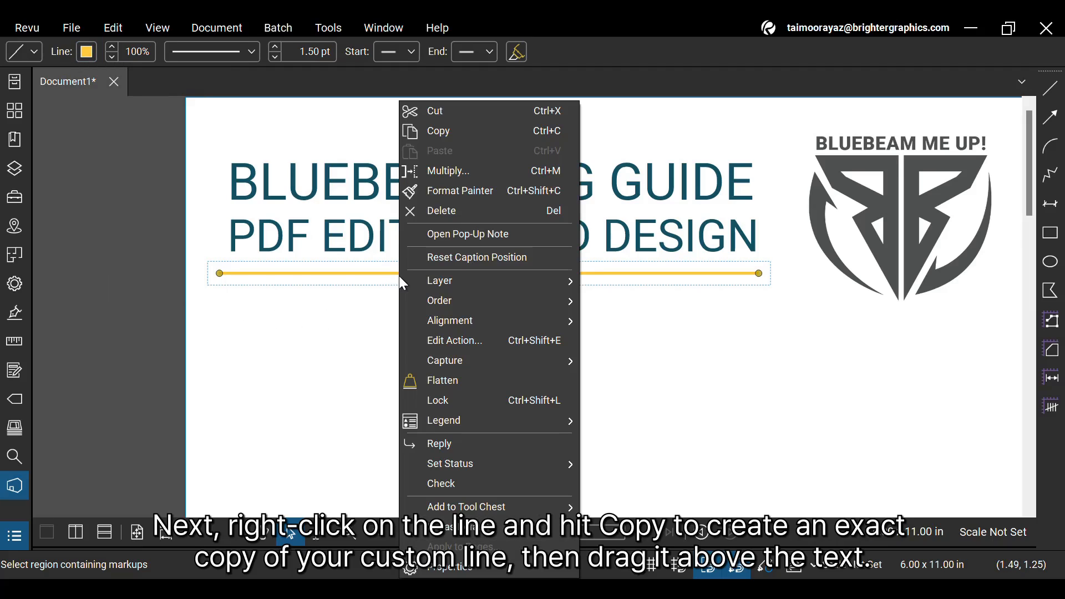
{"action": "left_click", "coordinate": [439, 130]}
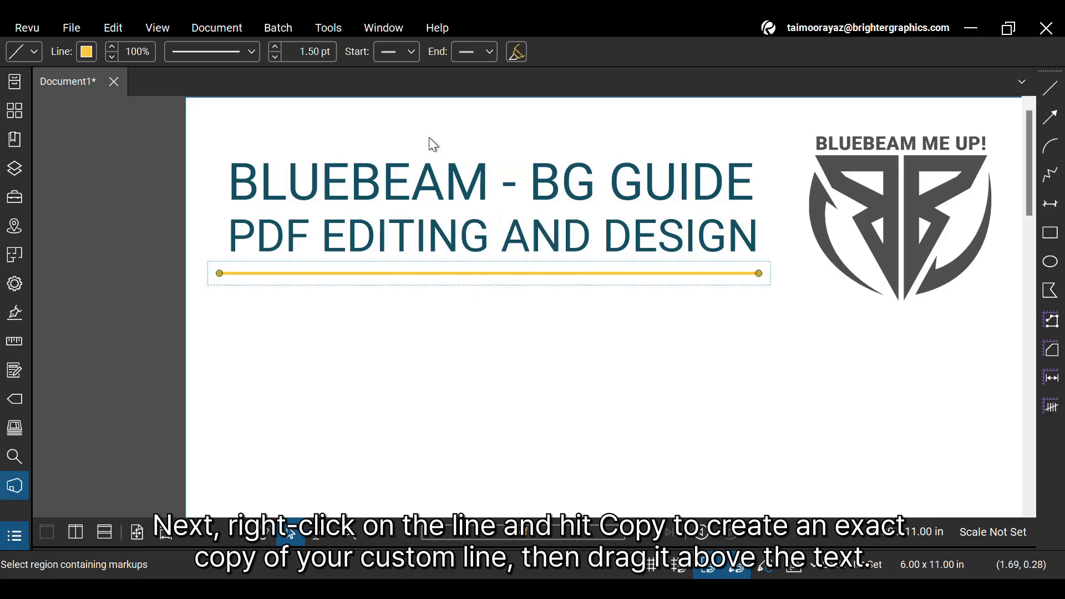
{"action": "key", "text": "ctrl+v"}
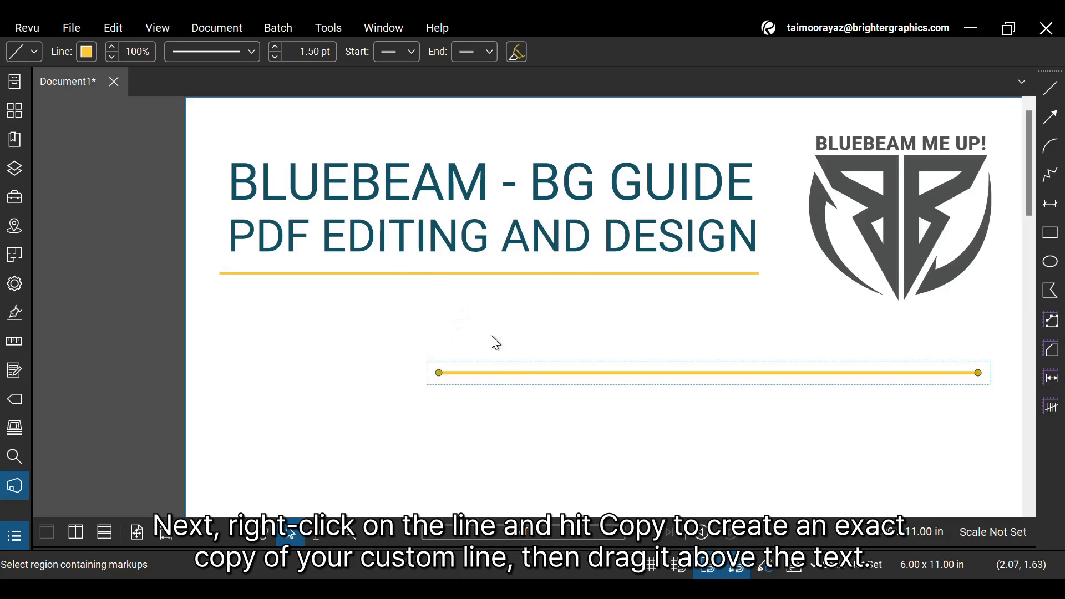
{"action": "mouse_move", "coordinate": [534, 375]}
{"action": "left_mouse_down"}
{"action": "mouse_move", "coordinate": [314, 160]}
{"action": "mouse_move", "coordinate": [329, 159]}
{"action": "left_mouse_up"}
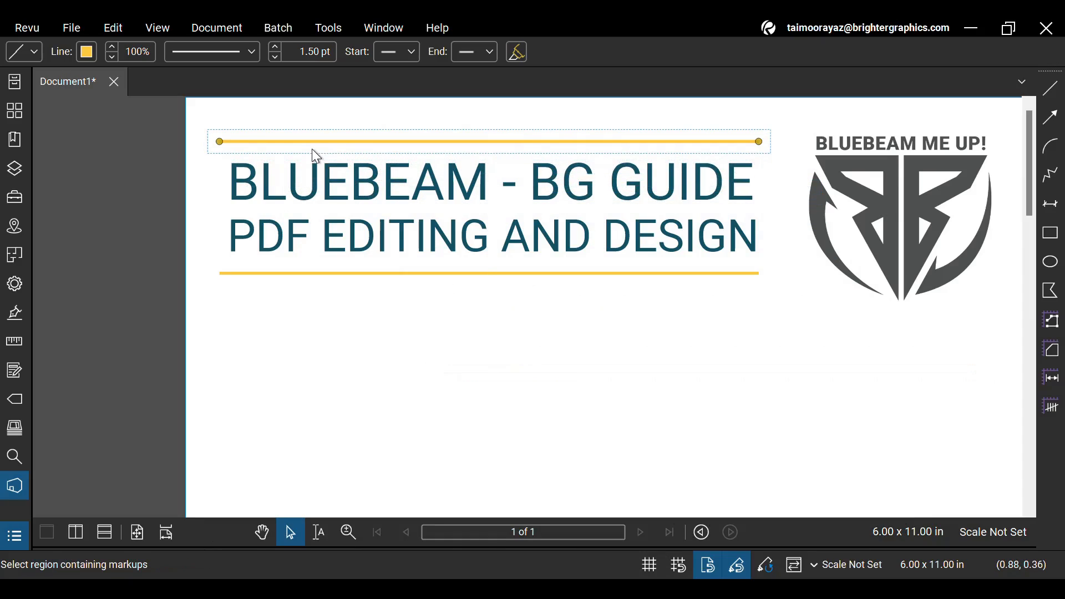
{"action": "left_click", "coordinate": [505, 325]}
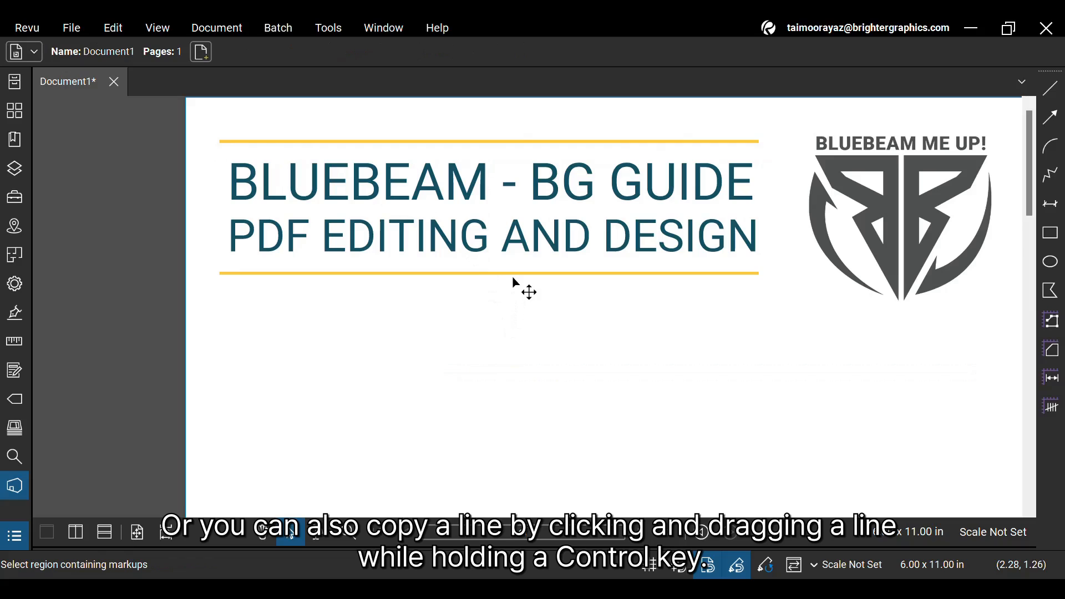
Delete an accidental extra copy and shift the lower yellow line slightly down.
{"action": "left_click", "coordinate": [513, 274]}
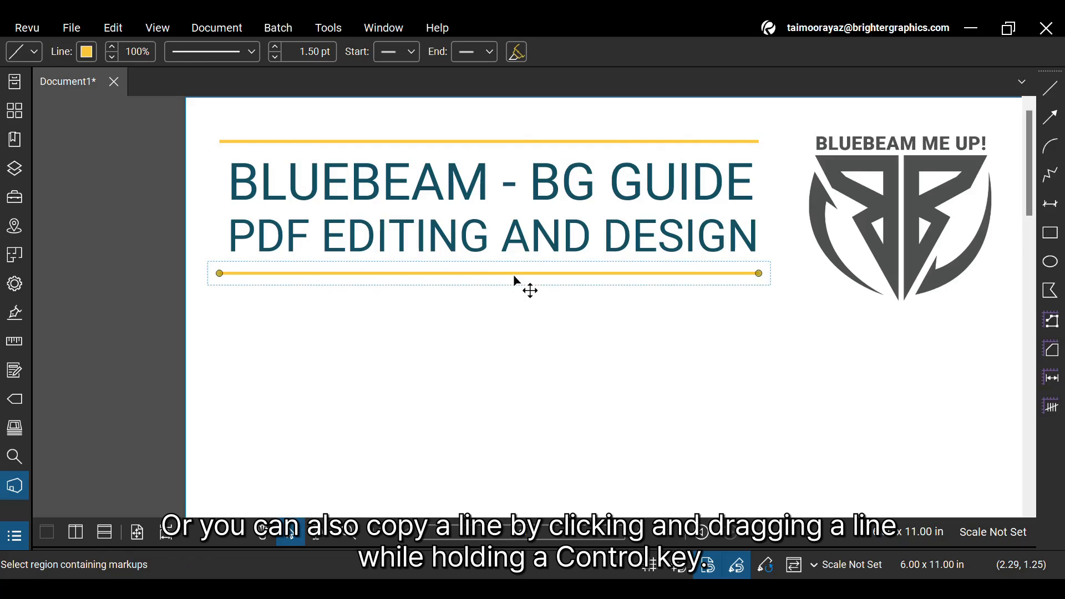
{"action": "left_click_drag", "start_coordinate": [513, 274], "coordinate": [516, 332], "text": "ctrl"}
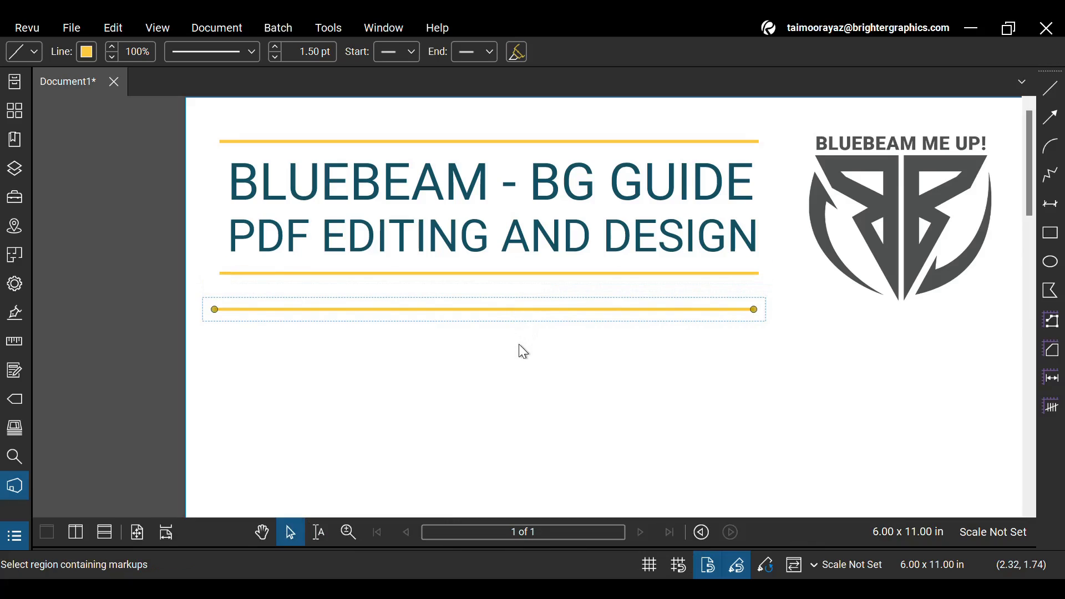
{"action": "key", "text": "Delete"}
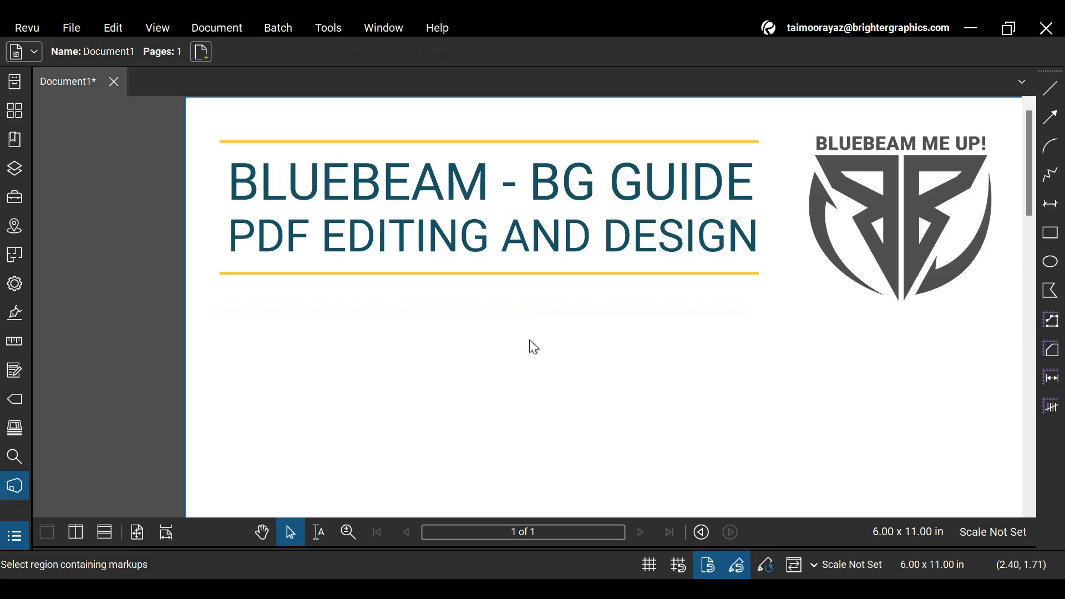
{"action": "left_click", "coordinate": [548, 274]}
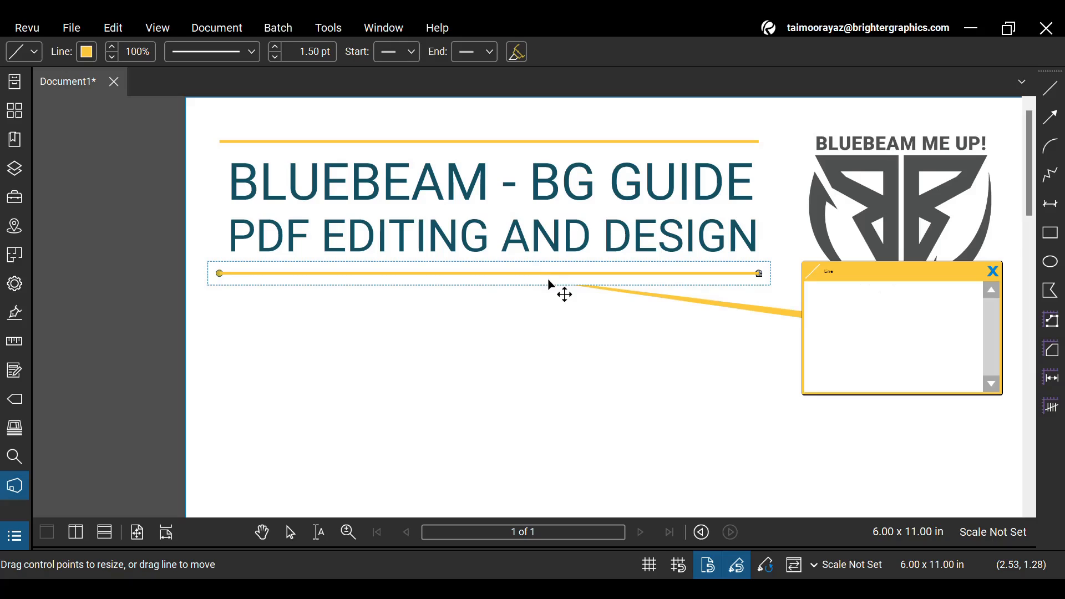
{"action": "left_click_drag", "start_coordinate": [548, 273], "coordinate": [550, 280]}
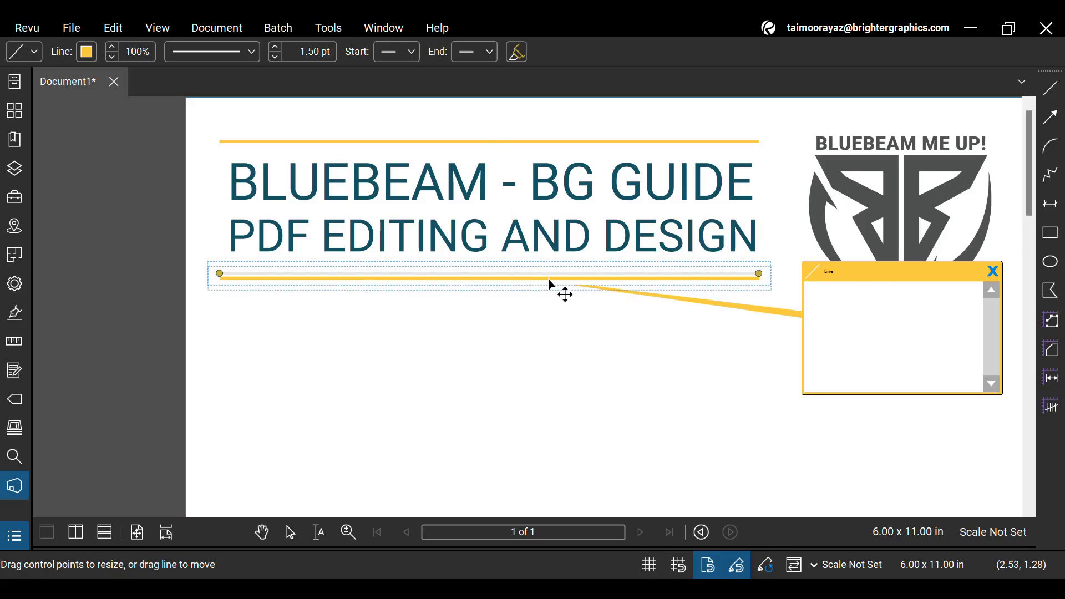
{"action": "key", "text": "Escape"}
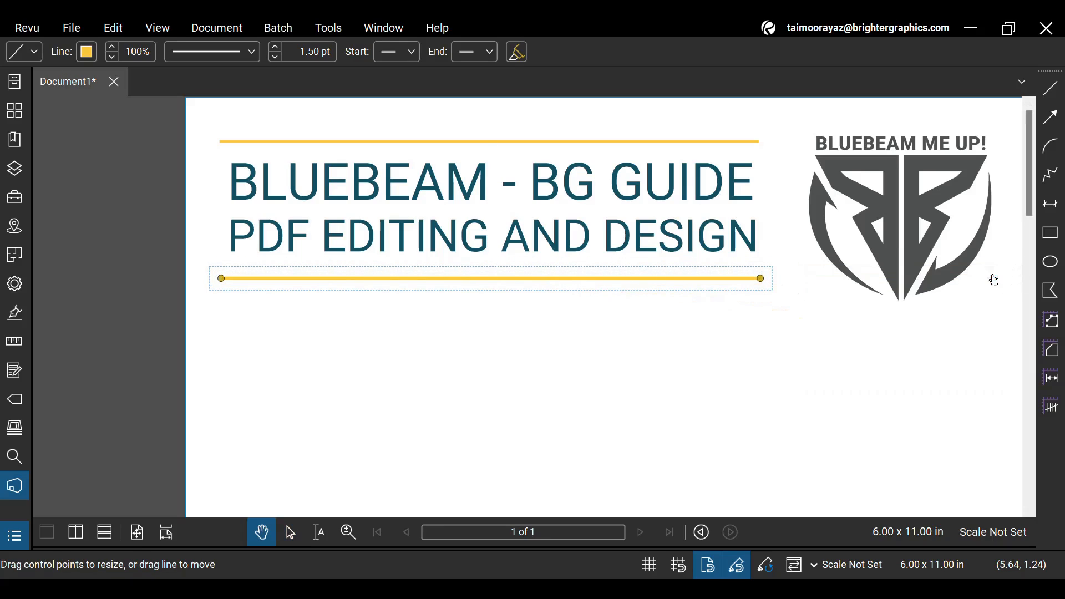
{"action": "key", "text": "Escape"}
{"action": "scroll", "coordinate": [767, 337], "scroll_direction": "down", "scroll_amount": 3}
{"action": "scroll", "coordinate": [765, 336], "scroll_direction": "down", "scroll_amount": 2}
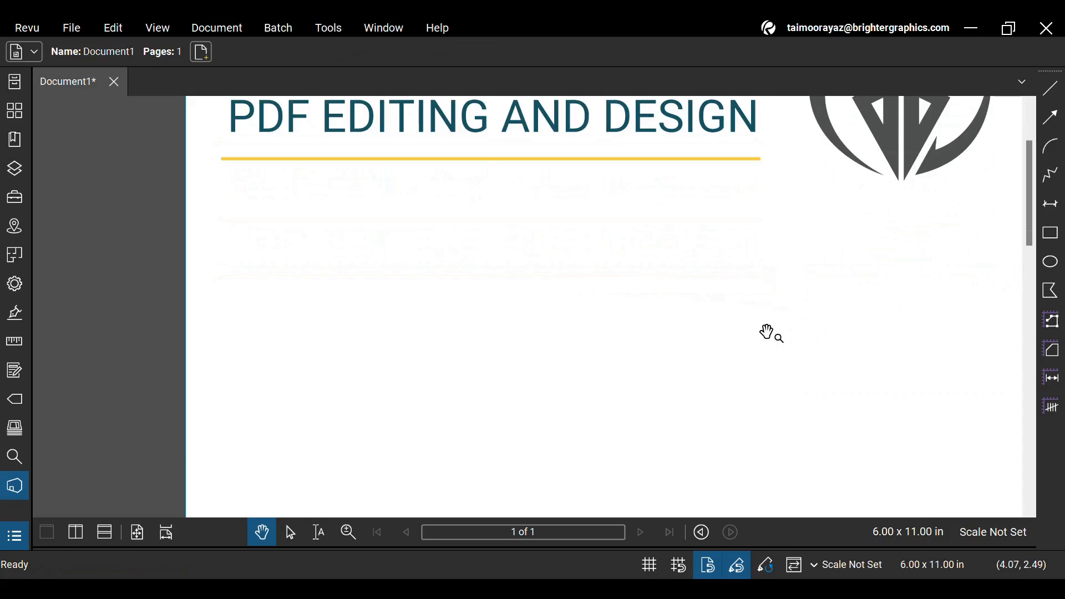
{"action": "scroll", "coordinate": [767, 332], "scroll_direction": "down", "scroll_amount": 4}
{"action": "left_click_drag", "start_coordinate": [749, 331], "coordinate": [642, 325]}
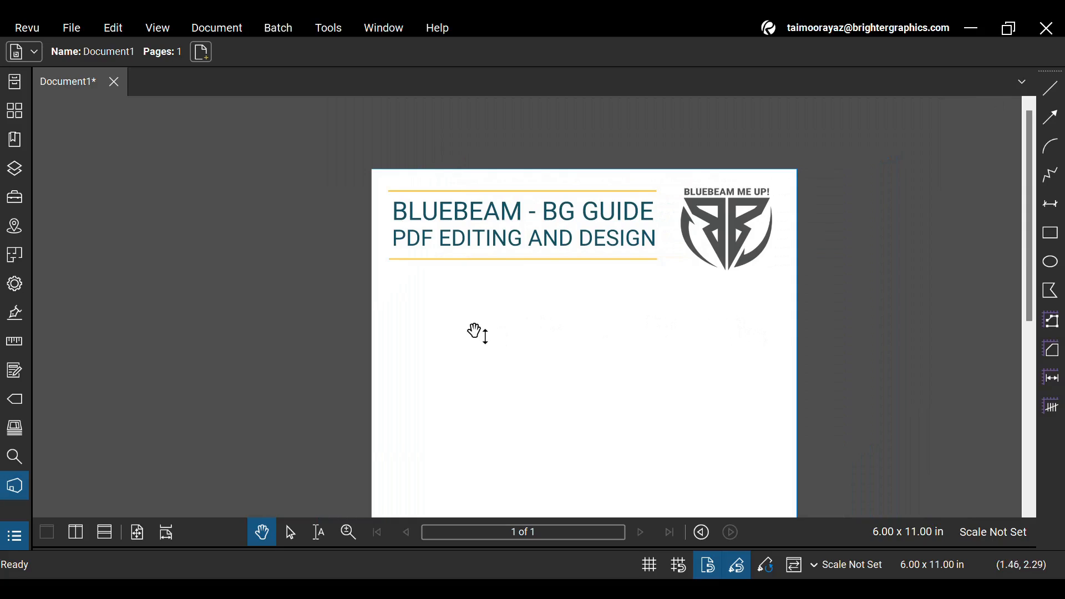
{"action": "scroll", "coordinate": [482, 285], "scroll_direction": "up", "scroll_amount": 1}
{"action": "scroll", "coordinate": [481, 284], "scroll_direction": "up", "scroll_amount": 1}
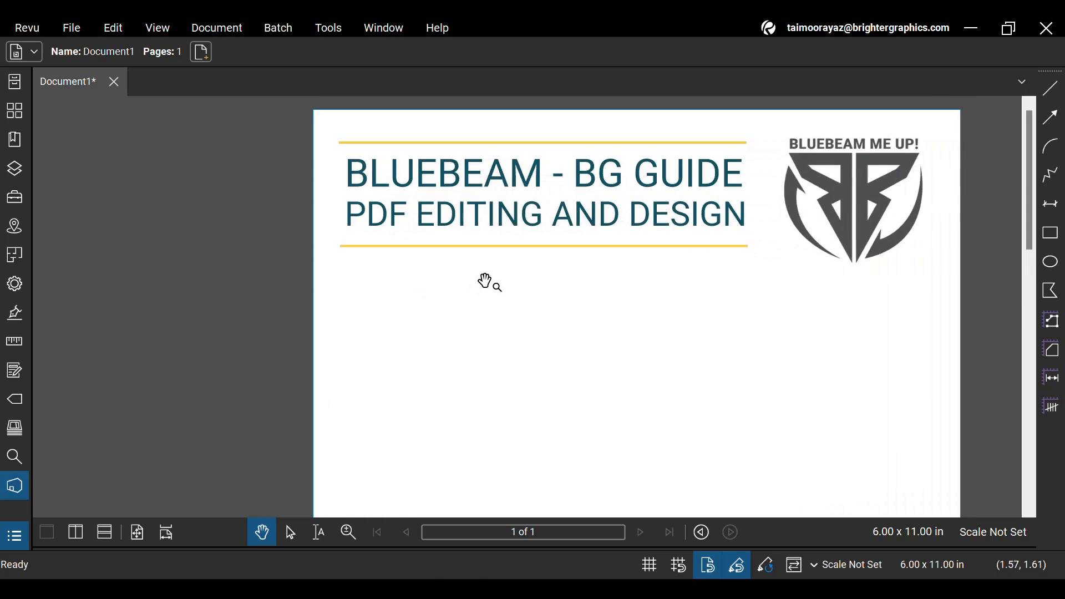
{"action": "scroll", "coordinate": [438, 315], "scroll_direction": "up", "scroll_amount": 2}
{"action": "left_click_drag", "start_coordinate": [434, 337], "coordinate": [434, 368]}
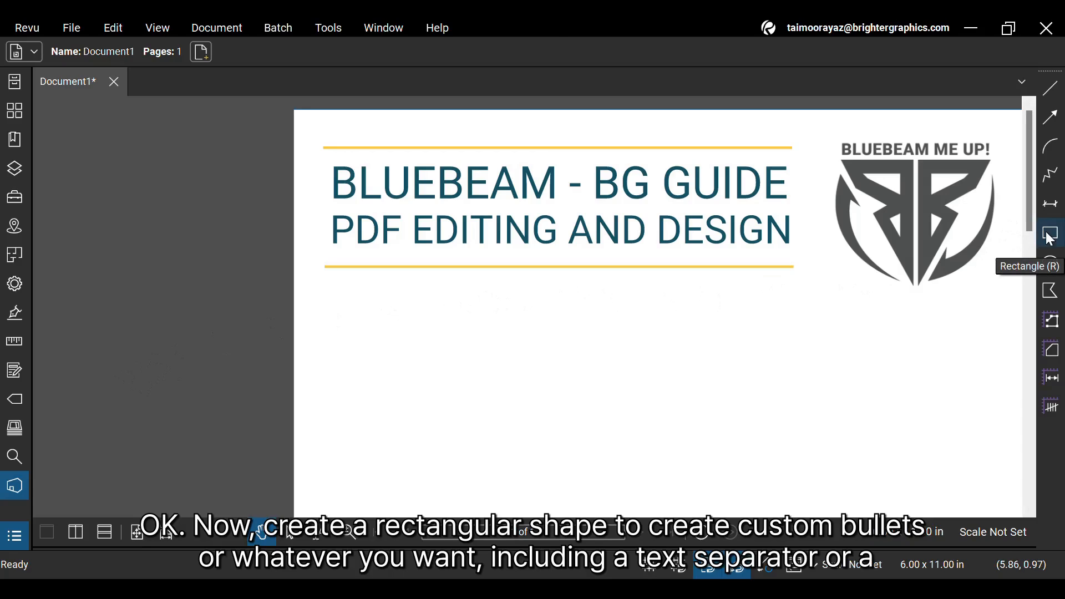
Draw a small square with the Rectangle tool below the yellow title line.
{"action": "left_click", "coordinate": [1050, 233]}
{"action": "scroll", "coordinate": [350, 358], "scroll_direction": "up", "scroll_amount": 2}
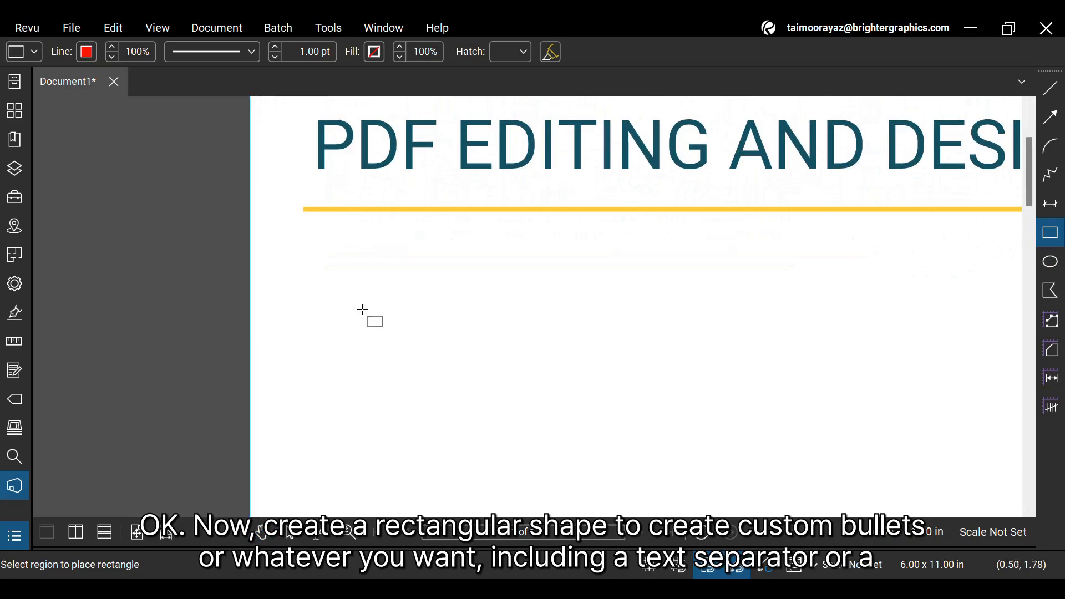
{"action": "left_click_drag", "start_coordinate": [362, 266], "coordinate": [412, 315]}
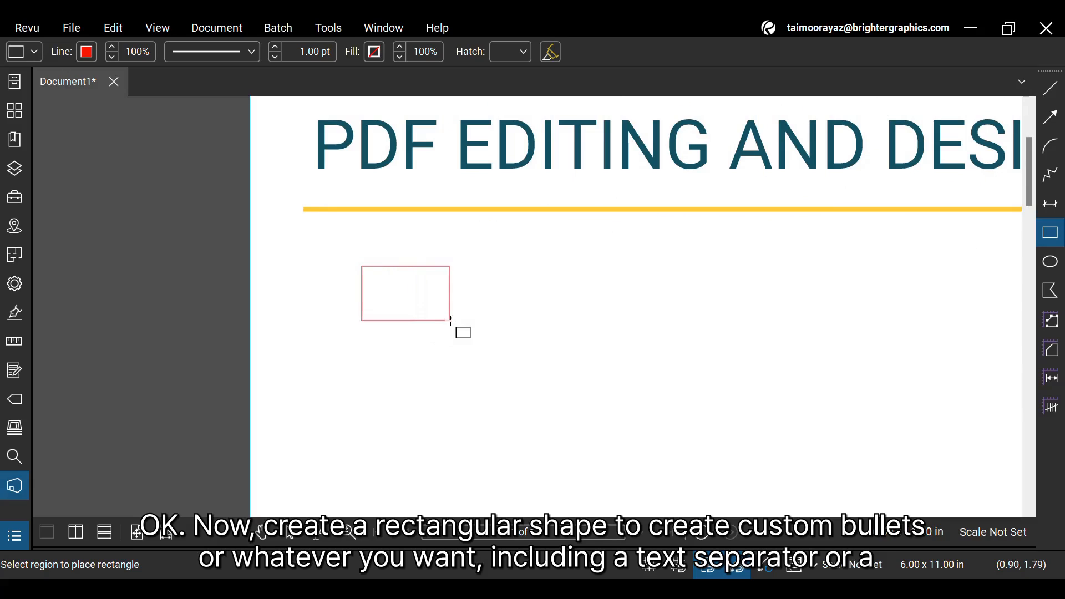
{"action": "mouse_move", "coordinate": [412, 315]}
{"action": "left_mouse_down"}
{"action": "mouse_move", "coordinate": [489, 316]}
{"action": "mouse_move", "coordinate": [429, 333]}
{"action": "left_mouse_up"}
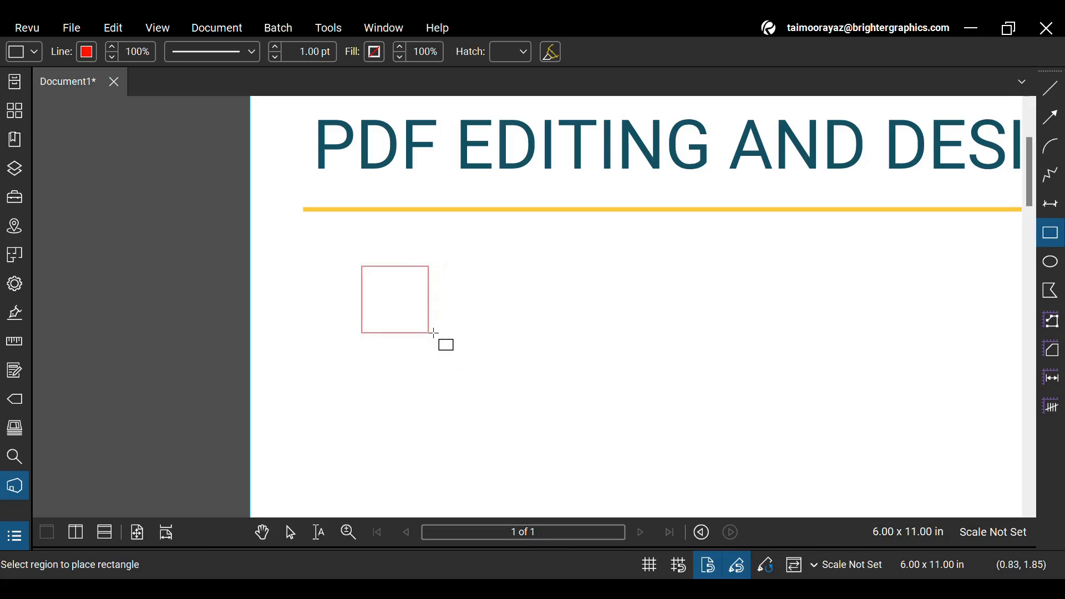
{"action": "left_click_drag", "start_coordinate": [428, 367], "coordinate": [426, 314]}
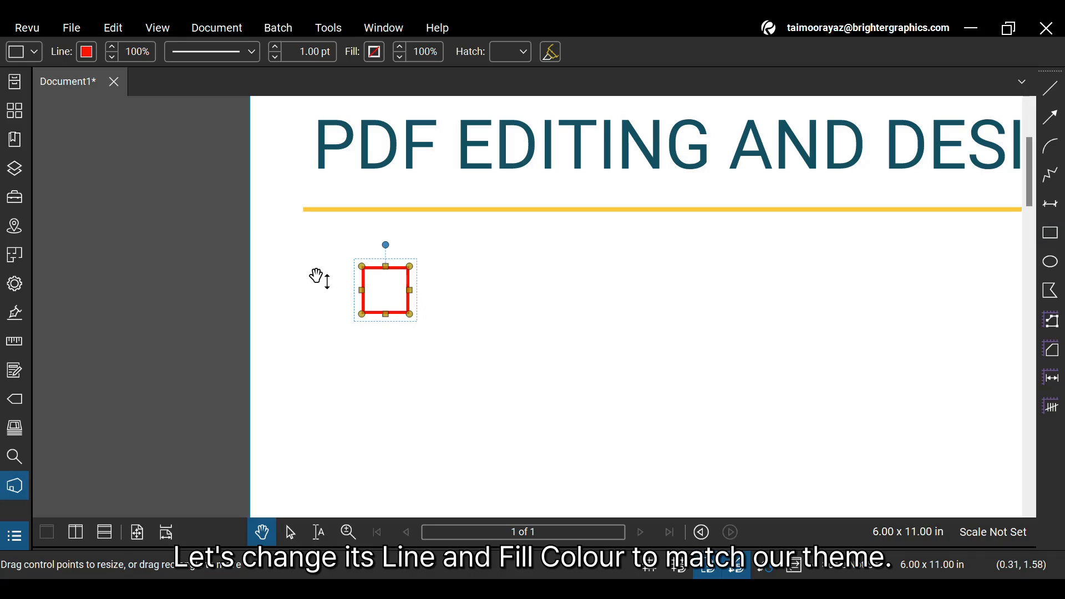
Set the square's outline colour to yellow FFC93C.
{"action": "left_click", "coordinate": [87, 52]}
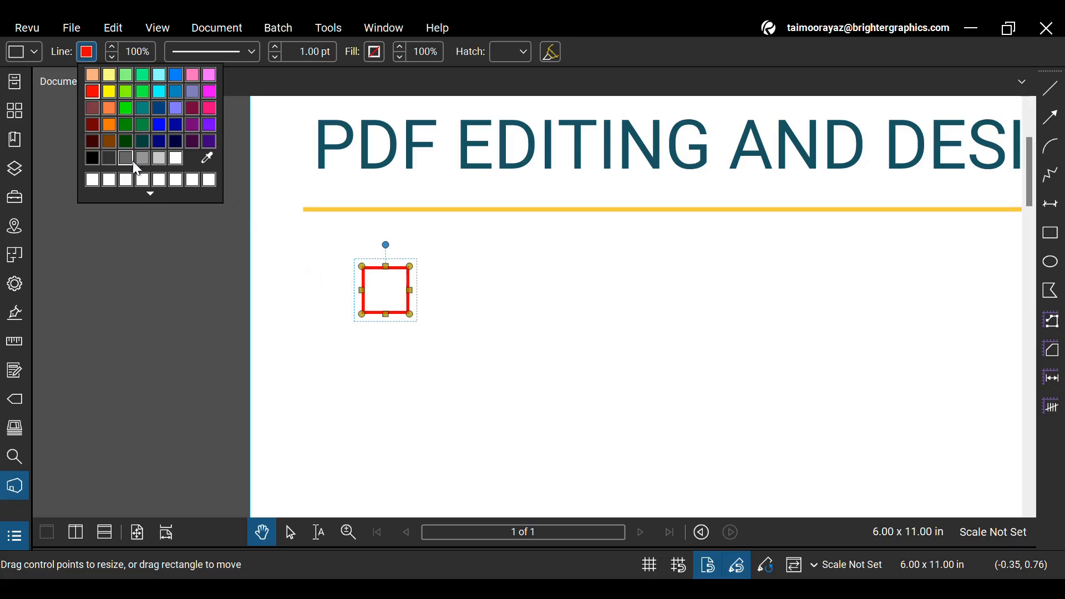
{"action": "left_click", "coordinate": [150, 193]}
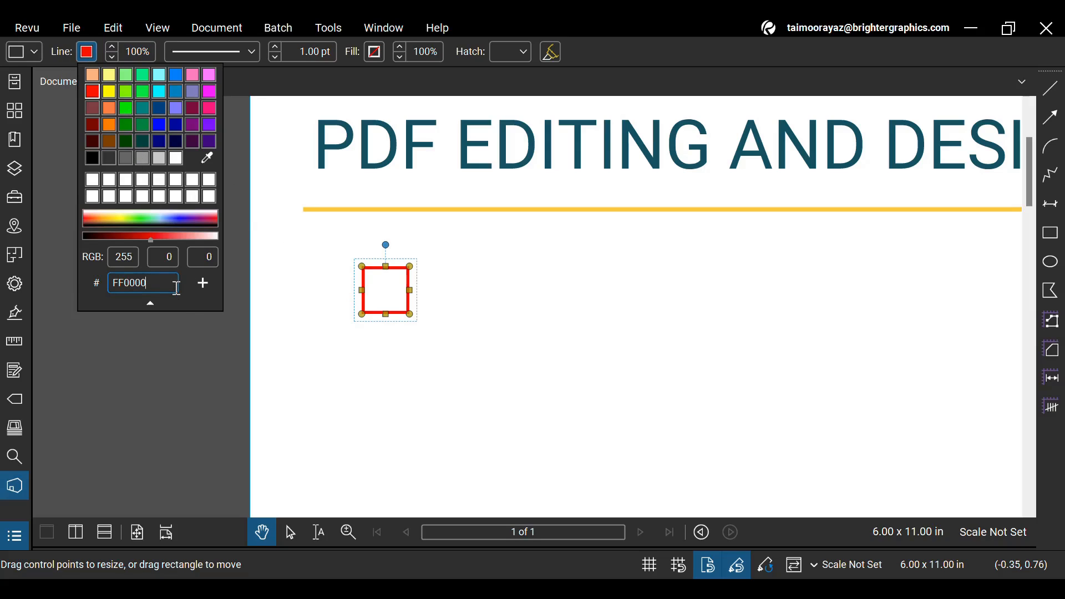
{"action": "key", "text": "ctrl+a"}
{"action": "type", "text": "F"}
{"action": "key", "text": "ctrl+a"}
{"action": "key", "text": "ctrl+c"}
{"action": "key", "text": "BackSpace"}
{"action": "key", "text": "Return"}
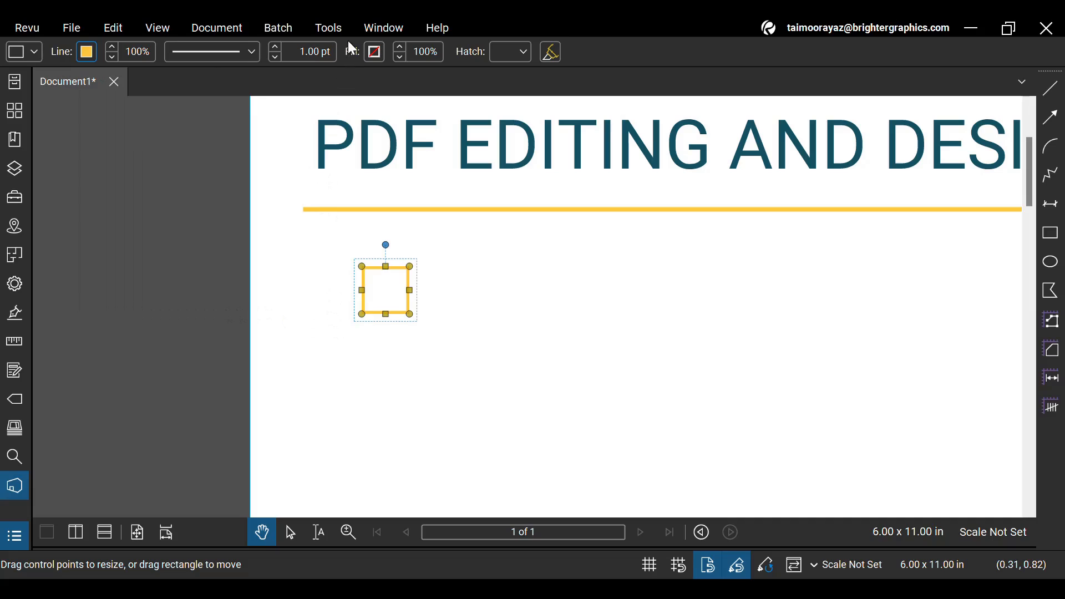
Set the square's fill colour to yellow FFC93C, replacing white.
{"action": "left_click", "coordinate": [374, 52]}
{"action": "left_click", "coordinate": [437, 194]}
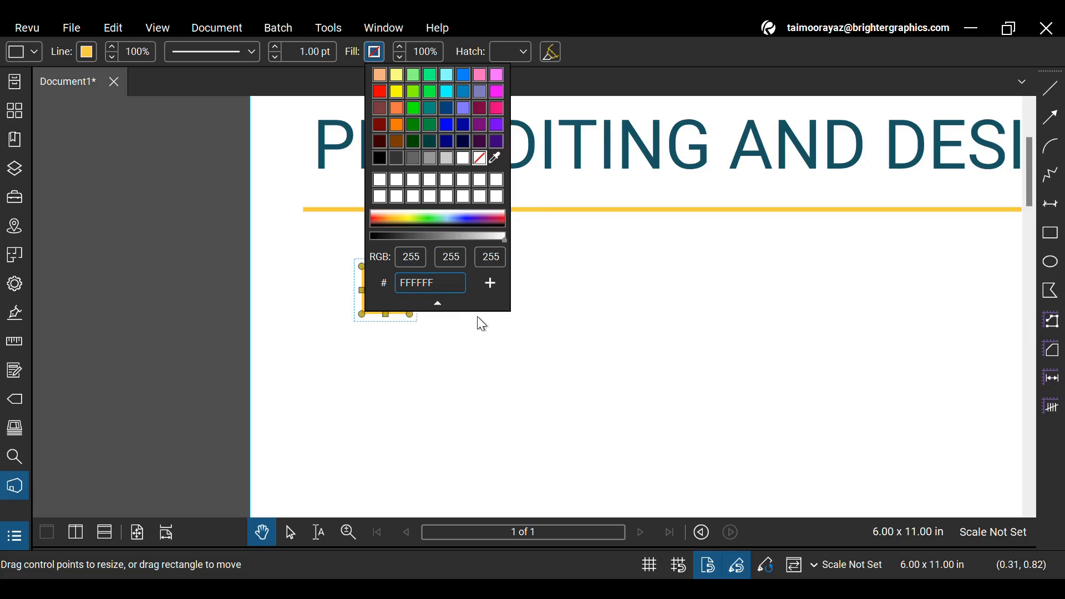
{"action": "double_click", "coordinate": [423, 282]}
{"action": "key", "text": "ctrl+v"}
{"action": "key", "text": "Return"}
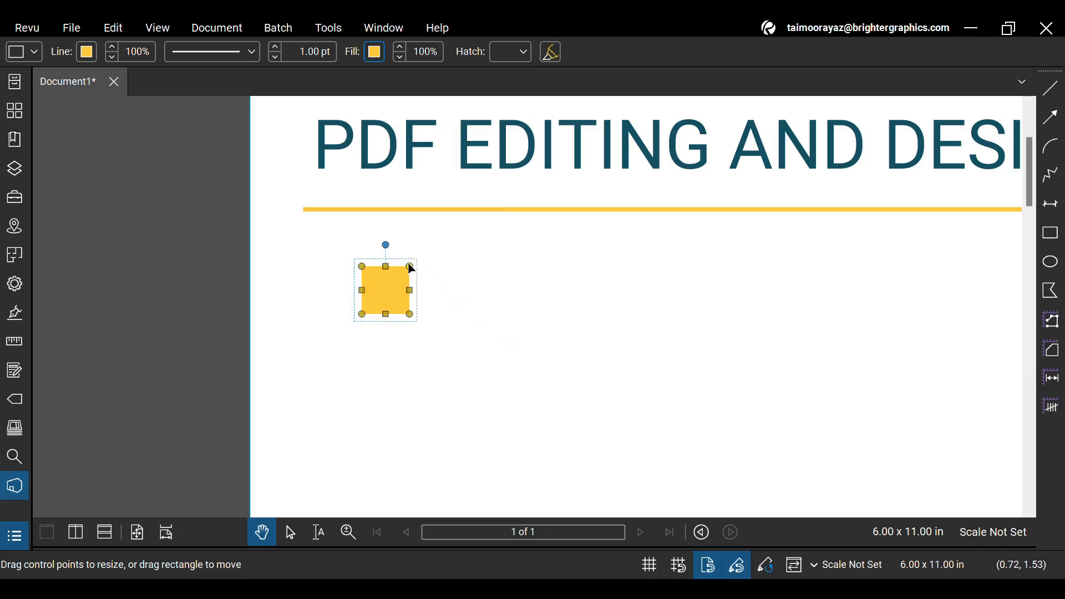
Rotate the yellow square 45 degrees into a diamond.
{"action": "mouse_move", "coordinate": [385, 245]}
{"action": "left_mouse_down"}
{"action": "mouse_move", "coordinate": [406, 242]}
{"action": "mouse_move", "coordinate": [358, 239]}
{"action": "left_mouse_up"}
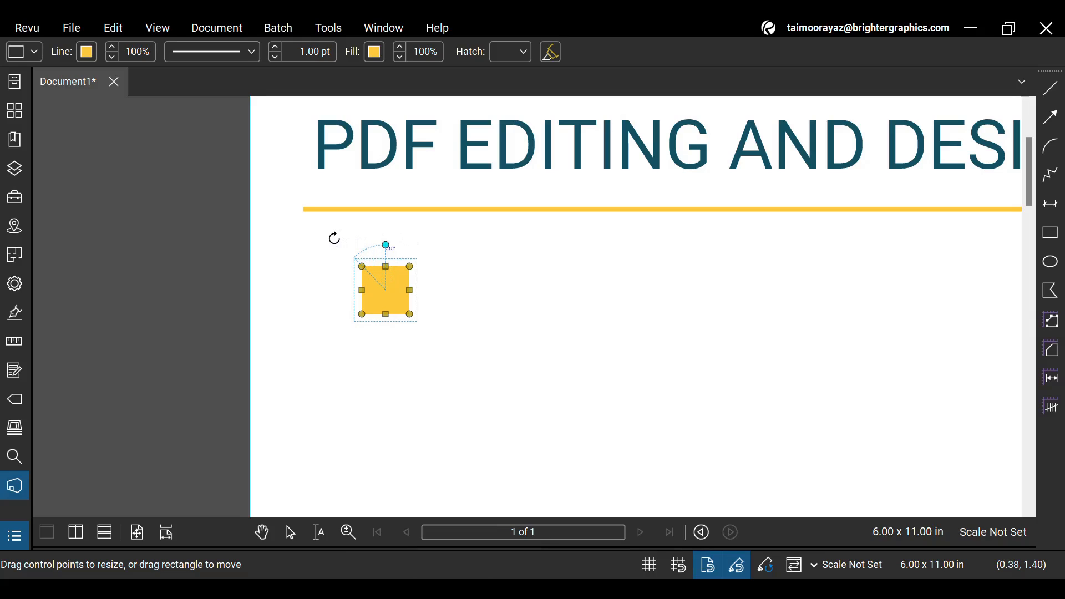
{"action": "left_click_drag", "start_coordinate": [386, 244], "coordinate": [331, 239]}
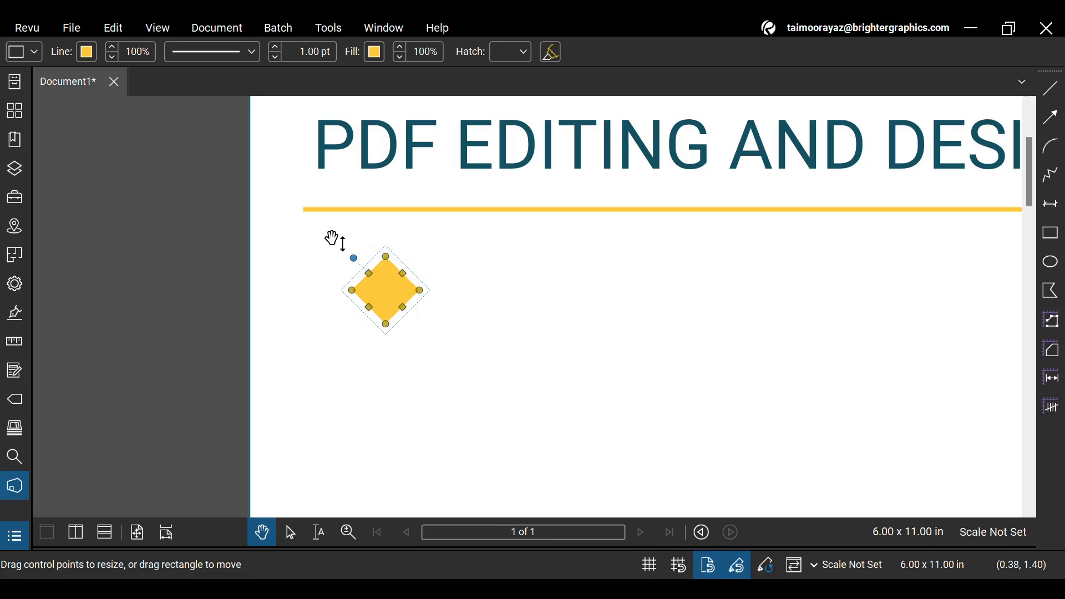
{"action": "left_click", "coordinate": [454, 295]}
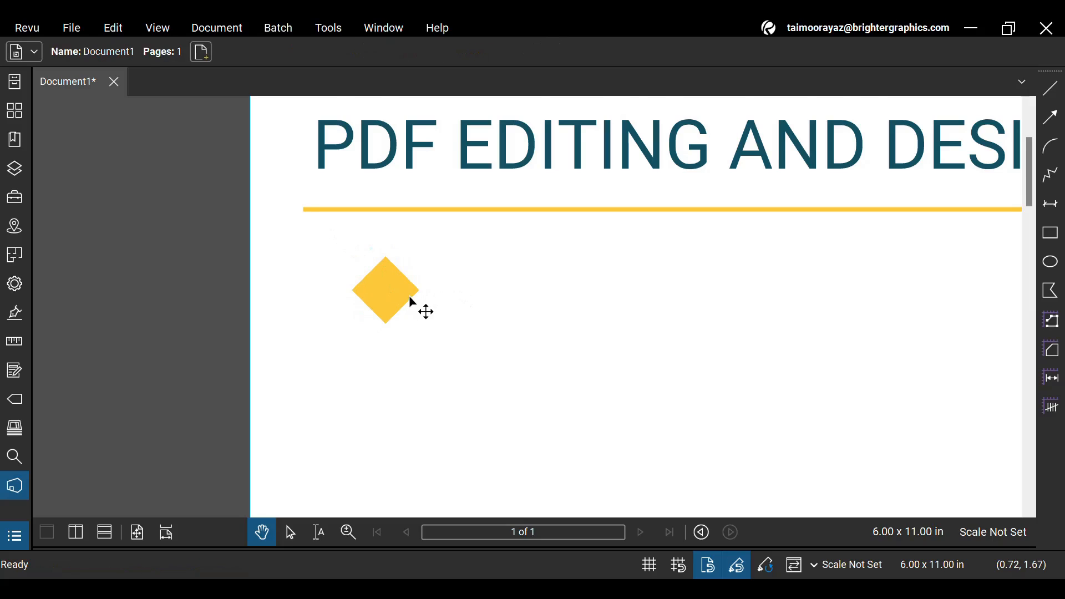
{"action": "scroll", "coordinate": [425, 311], "scroll_direction": "up", "scroll_amount": 1}
{"action": "scroll", "coordinate": [426, 312], "scroll_direction": "up", "scroll_amount": 1}
Duplicate the diamond and stack a second diamond directly below the first on the left.
{"action": "left_click_drag", "start_coordinate": [366, 296], "coordinate": [335, 322]}
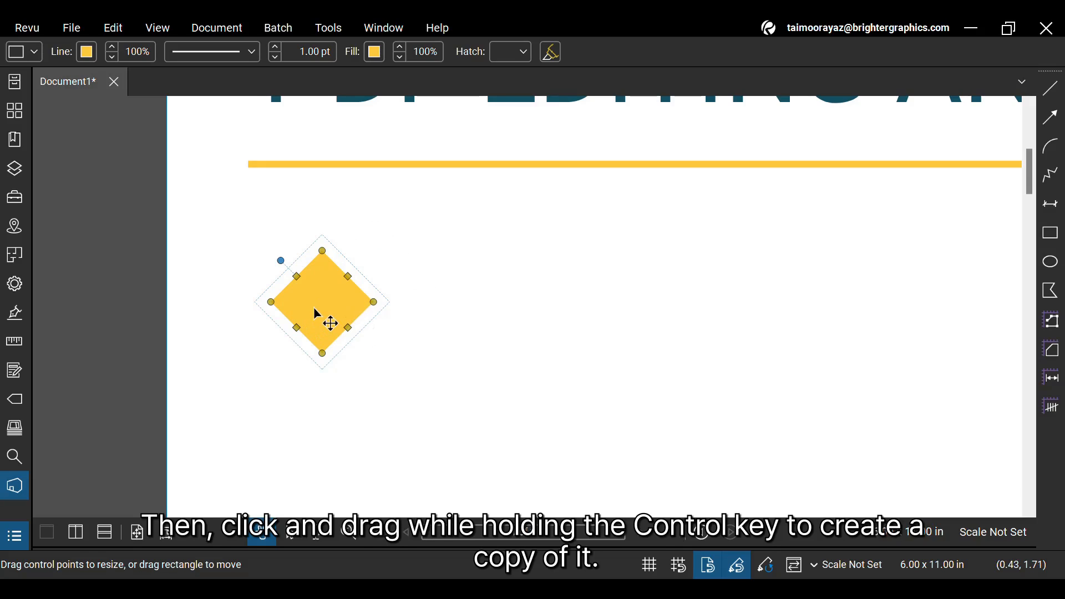
{"action": "left_click_drag", "start_coordinate": [324, 310], "coordinate": [710, 429]}
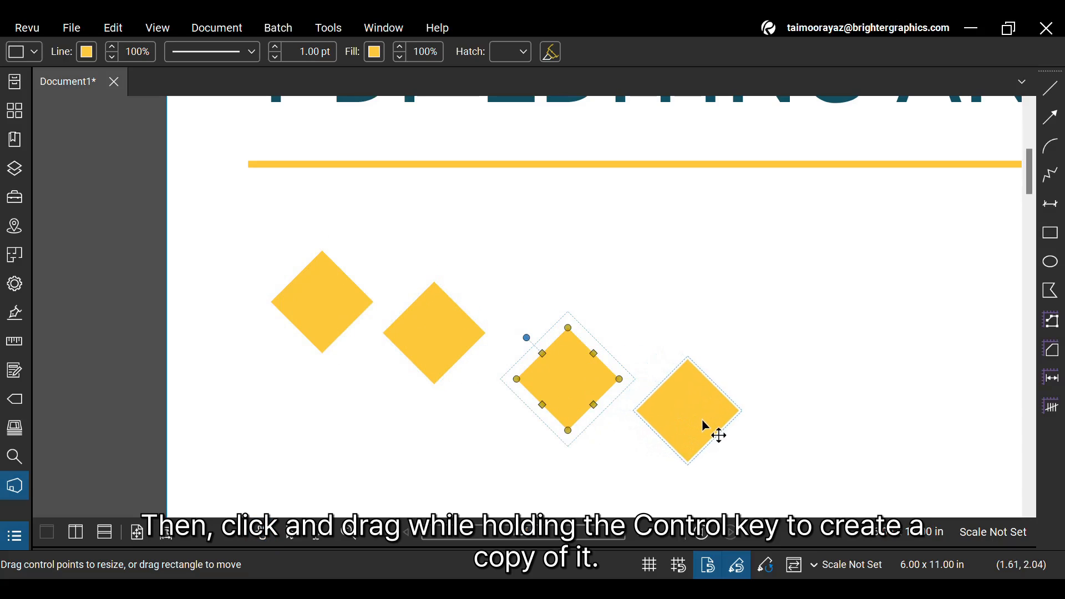
{"action": "left_click", "coordinate": [737, 342]}
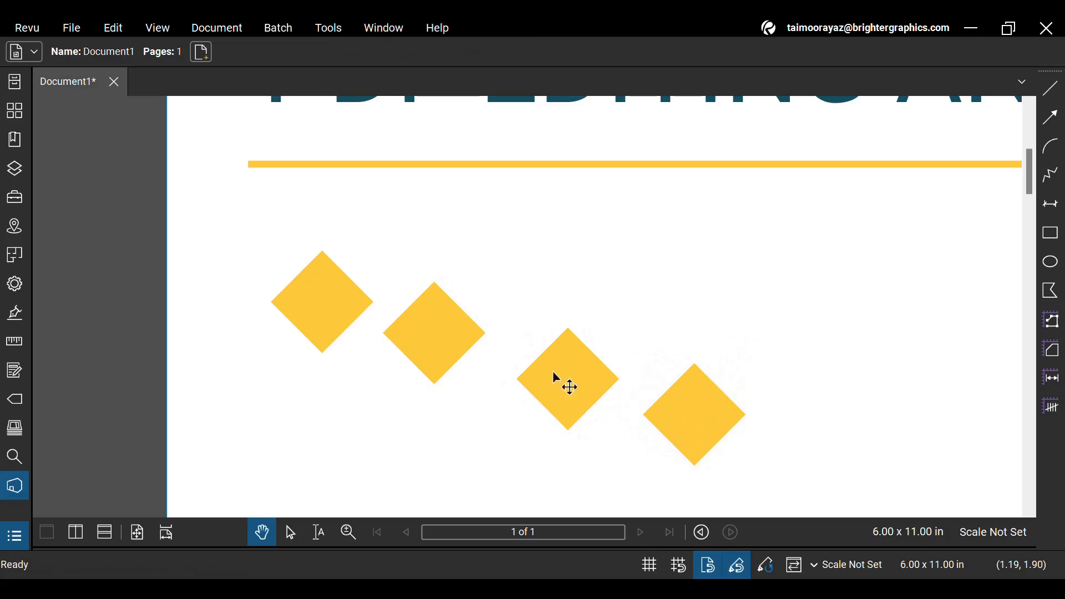
{"action": "scroll", "coordinate": [545, 373], "scroll_direction": "down", "scroll_amount": 3}
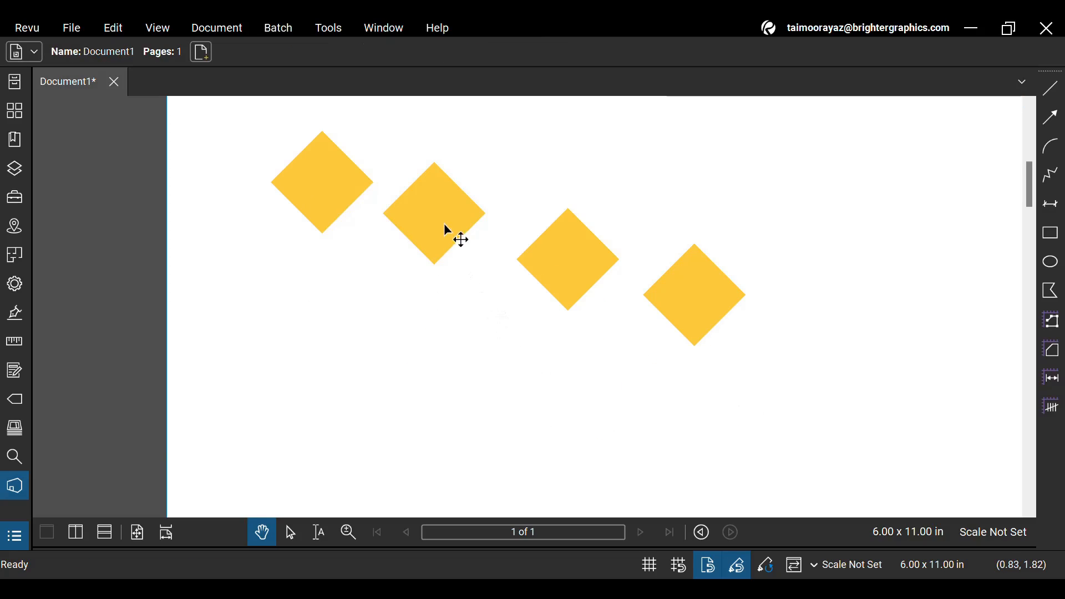
{"action": "mouse_move", "coordinate": [444, 223]}
{"action": "left_mouse_down"}
{"action": "mouse_move", "coordinate": [405, 333]}
{"action": "mouse_move", "coordinate": [336, 379]}
{"action": "left_mouse_up"}
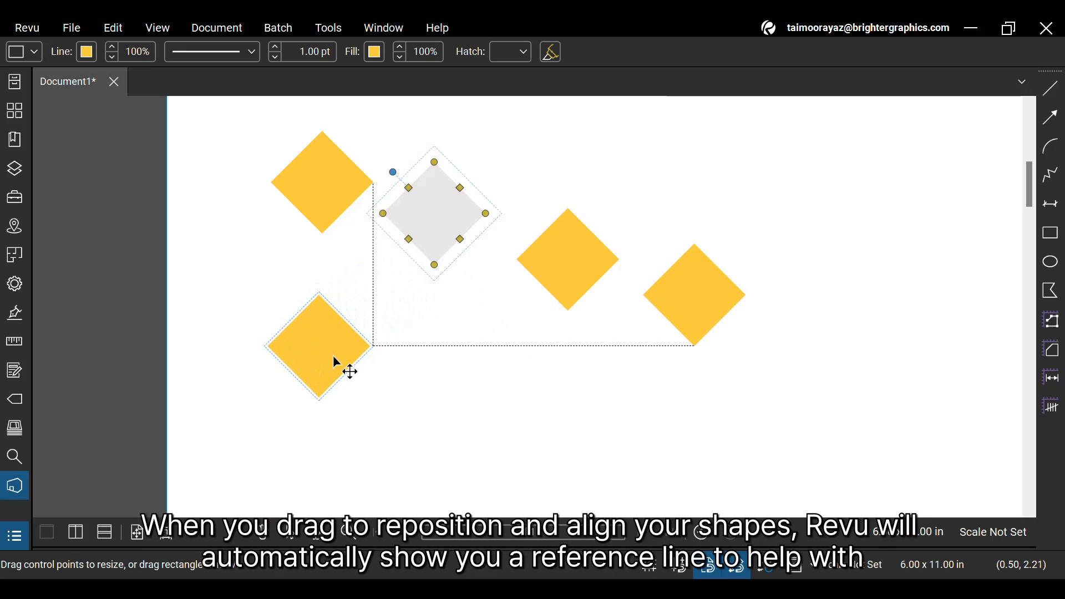
{"action": "left_click_drag", "start_coordinate": [327, 369], "coordinate": [330, 392]}
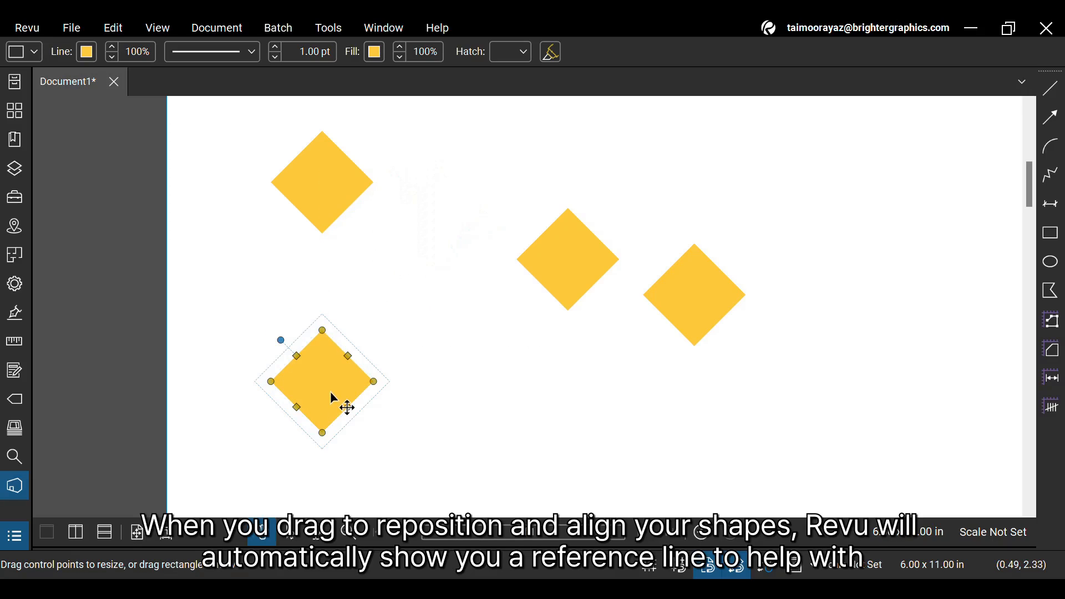
{"action": "left_click", "coordinate": [486, 336]}
{"action": "scroll", "coordinate": [485, 336], "scroll_direction": "up", "scroll_amount": 1}
{"action": "scroll", "coordinate": [485, 337], "scroll_direction": "down", "scroll_amount": 3}
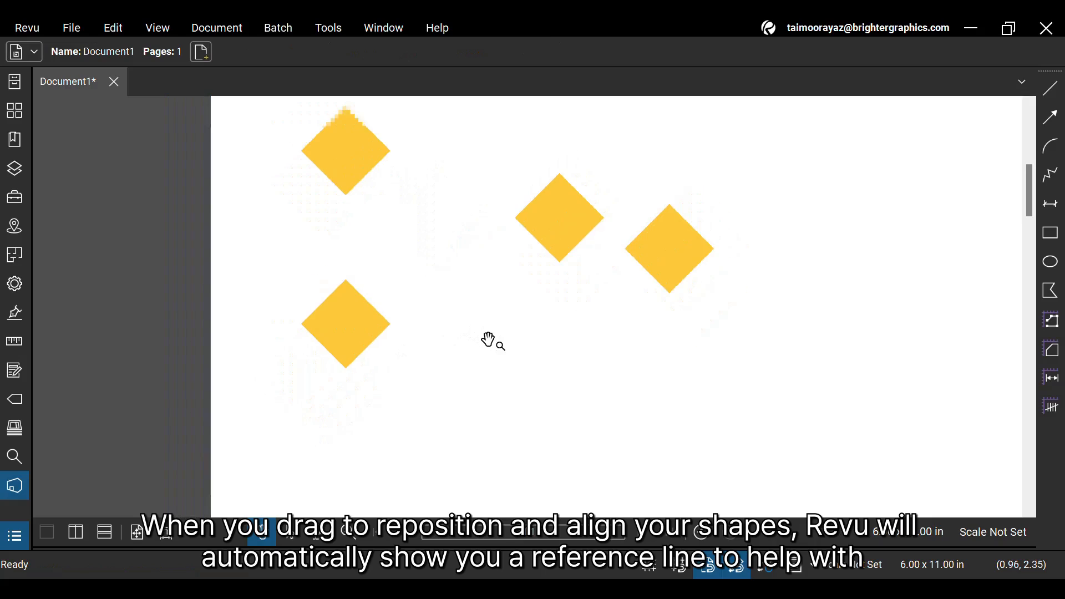
{"action": "scroll", "coordinate": [489, 340], "scroll_direction": "down", "scroll_amount": 2}
{"action": "scroll", "coordinate": [489, 340], "scroll_direction": "down", "scroll_amount": 2}
{"action": "scroll", "coordinate": [488, 383], "scroll_direction": "down", "scroll_amount": 2}
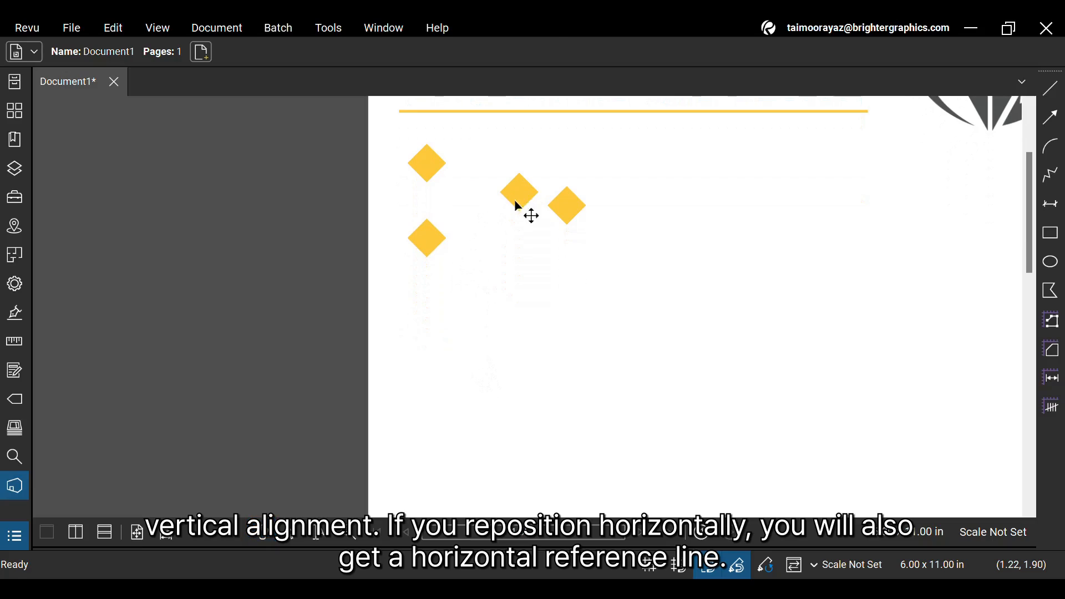
Move the remaining diamonds into a vertical column of four along the left.
{"action": "left_click_drag", "start_coordinate": [519, 193], "coordinate": [434, 318]}
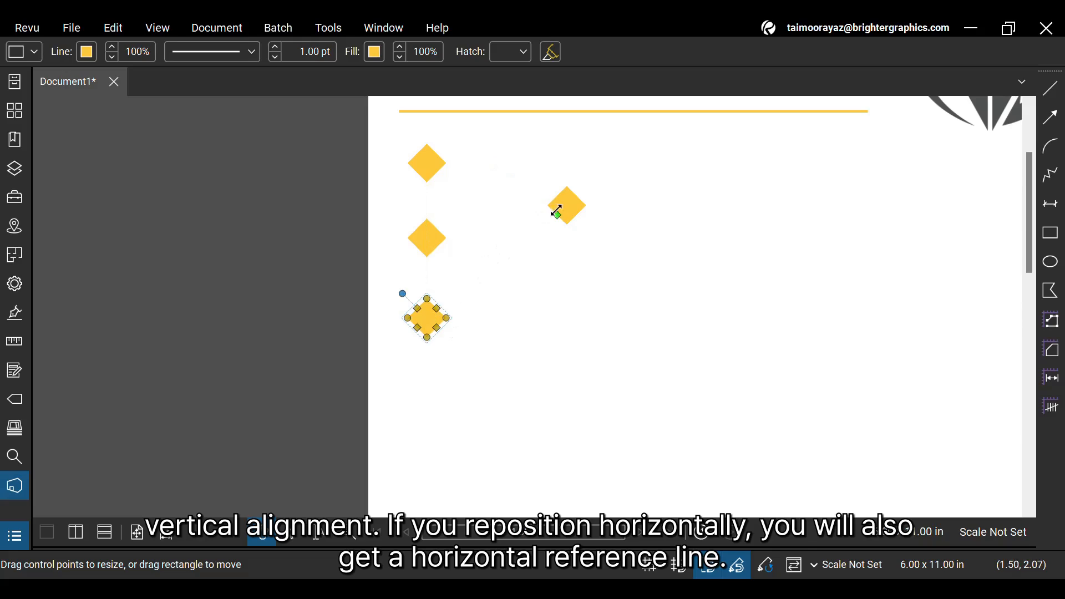
{"action": "left_click_drag", "start_coordinate": [566, 208], "coordinate": [432, 404]}
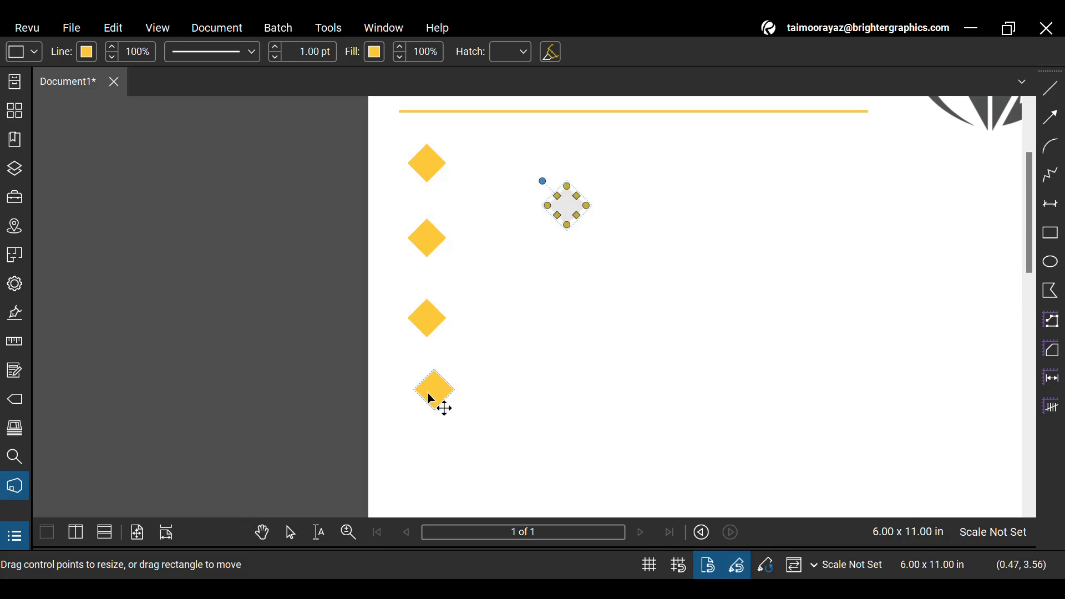
{"action": "left_click_drag", "start_coordinate": [433, 404], "coordinate": [432, 404]}
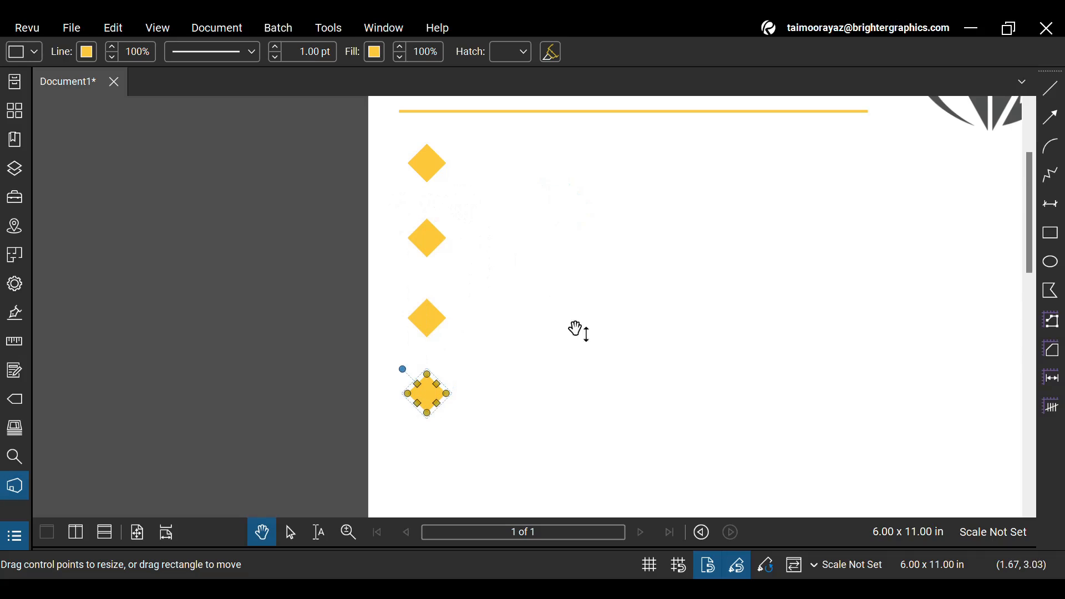
Turn on Snap to Grid from the status bar, then hide the page grid again.
{"action": "left_click", "coordinate": [650, 565]}
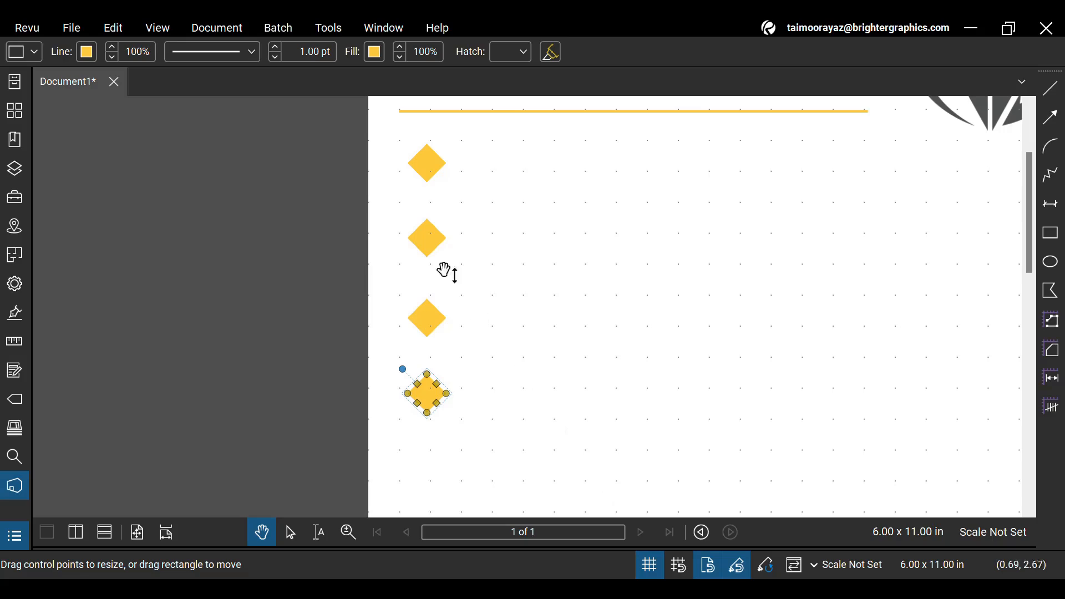
{"action": "scroll", "coordinate": [405, 196], "scroll_direction": "up", "scroll_amount": 1}
{"action": "scroll", "coordinate": [406, 197], "scroll_direction": "down", "scroll_amount": 3}
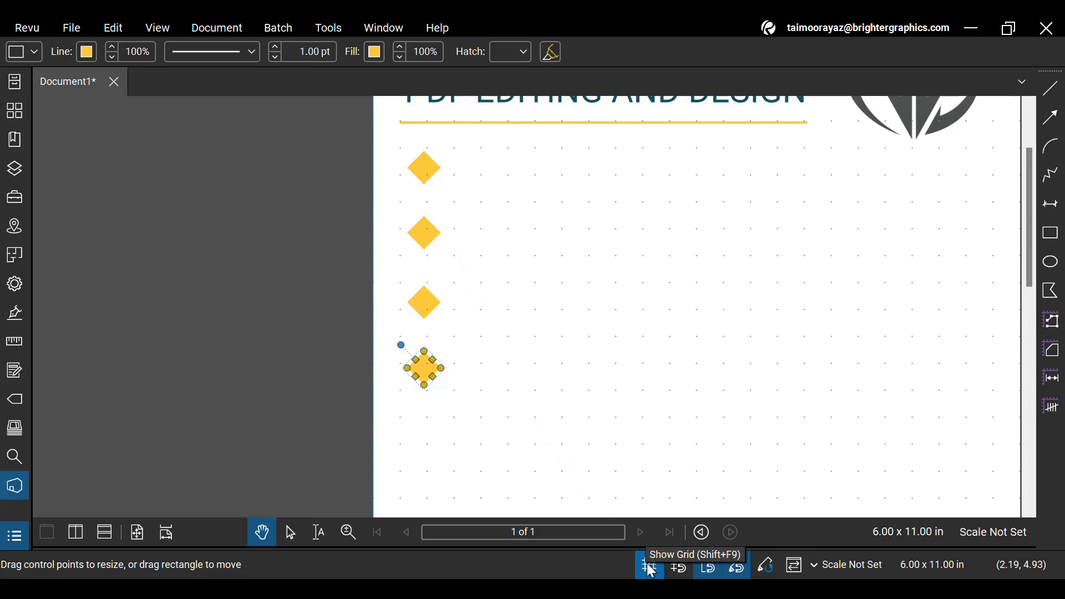
{"action": "left_click", "coordinate": [679, 564]}
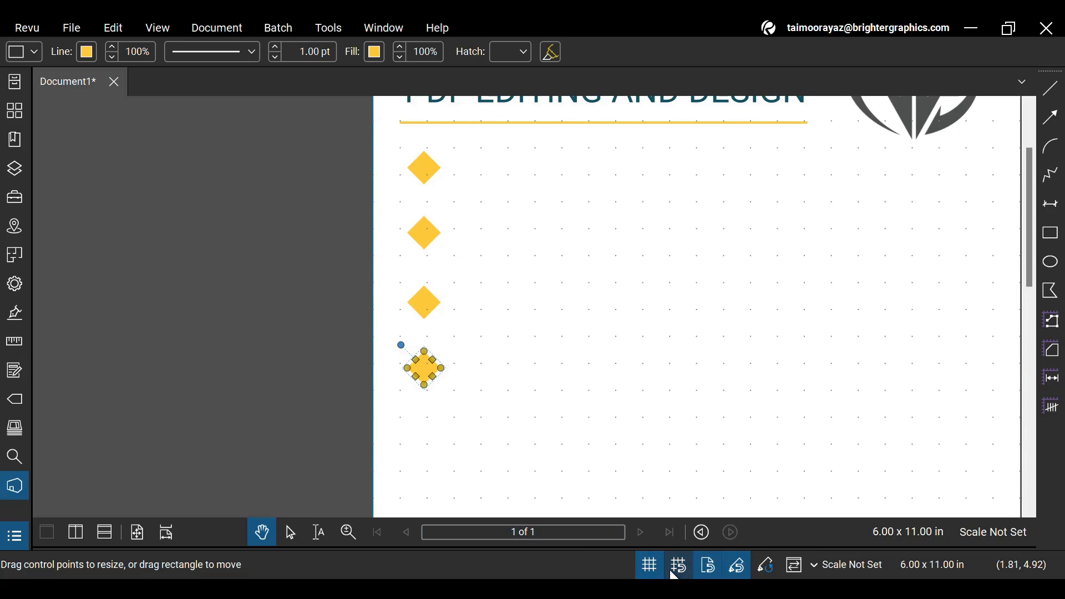
{"action": "left_click", "coordinate": [656, 566]}
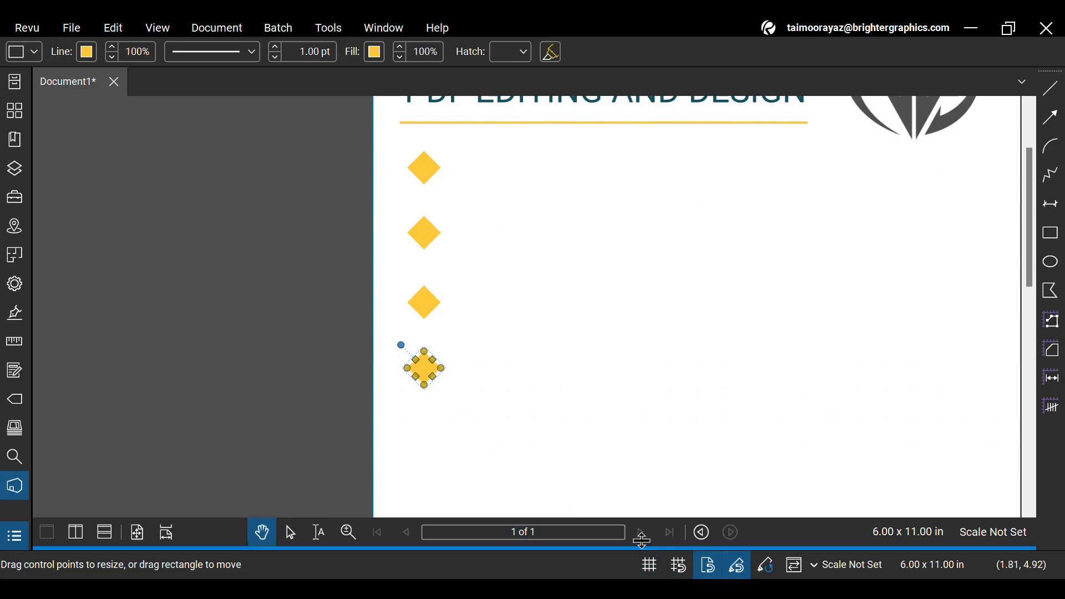
{"action": "left_click", "coordinate": [503, 348]}
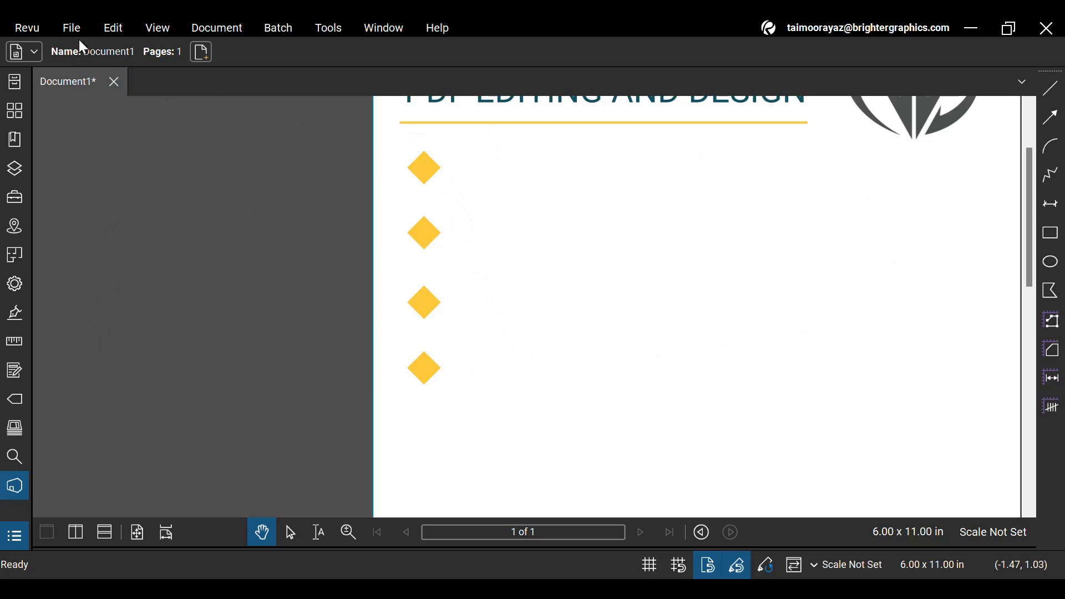
Draw a text box beside the diamonds and enter the first 'BULLET TEXT - 1' line.
{"action": "left_click", "coordinate": [323, 27]}
{"action": "mouse_move", "coordinate": [350, 46]}
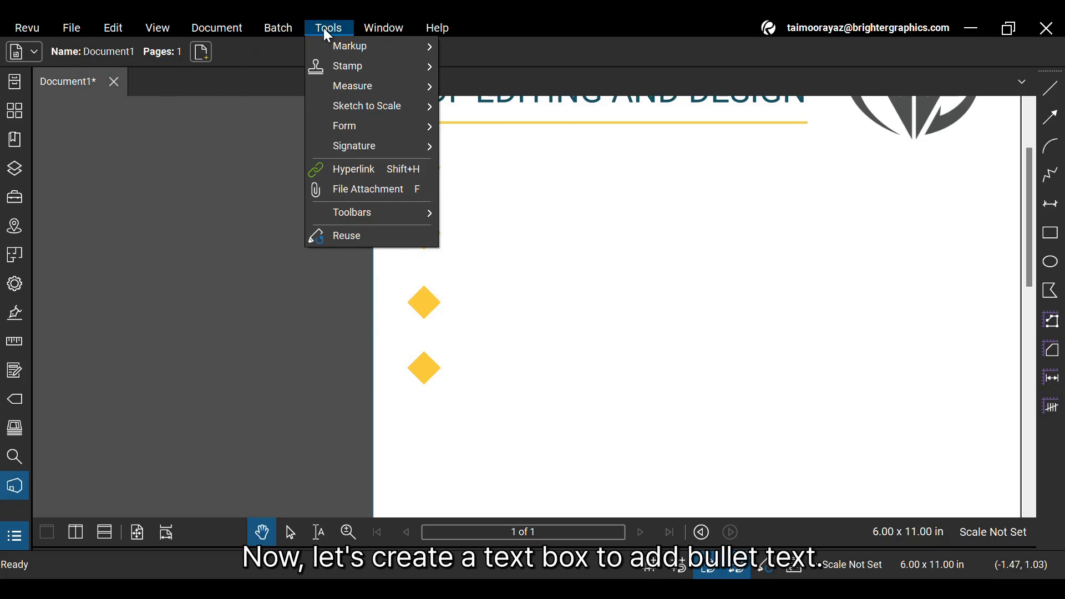
{"action": "left_click", "coordinate": [485, 48]}
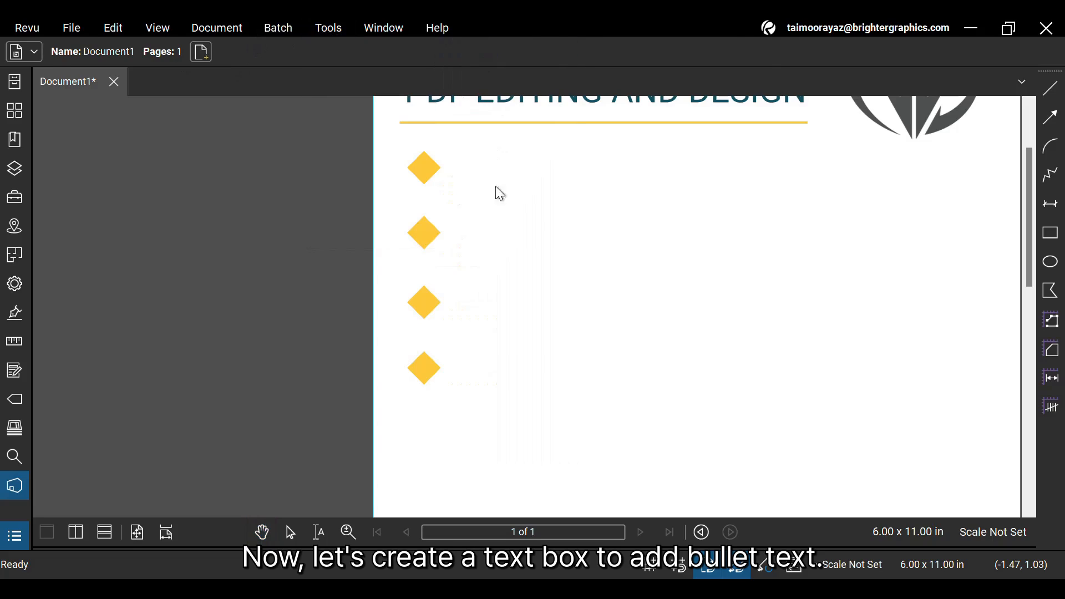
{"action": "left_click_drag", "start_coordinate": [471, 152], "coordinate": [749, 400]}
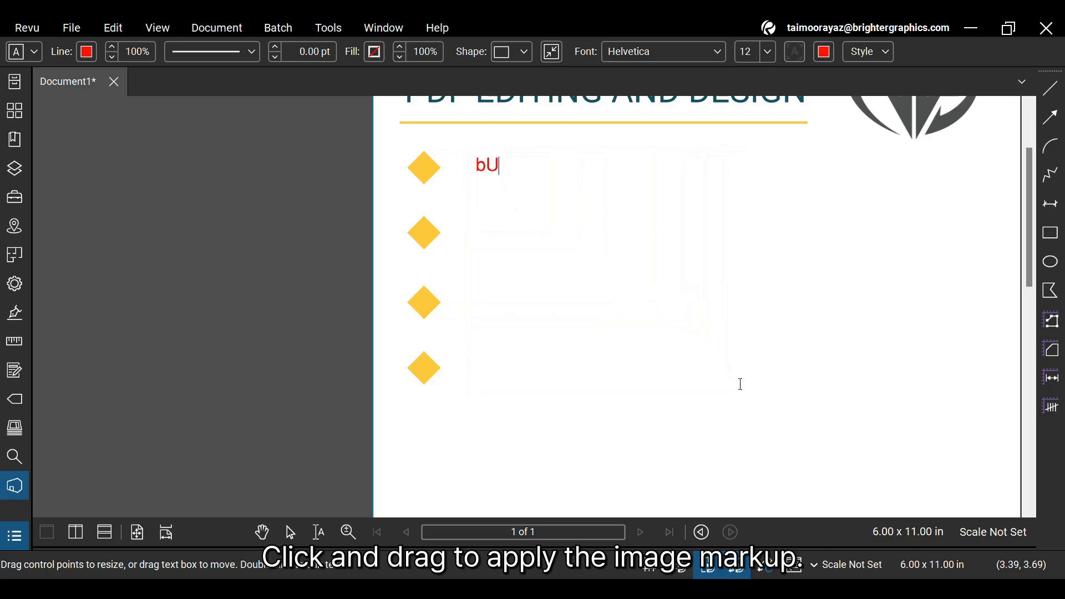
{"action": "key", "text": "BackSpace"}
{"action": "key", "text": "BackSpace"}
{"action": "type", "text": "BULLET TEXT - 1"}
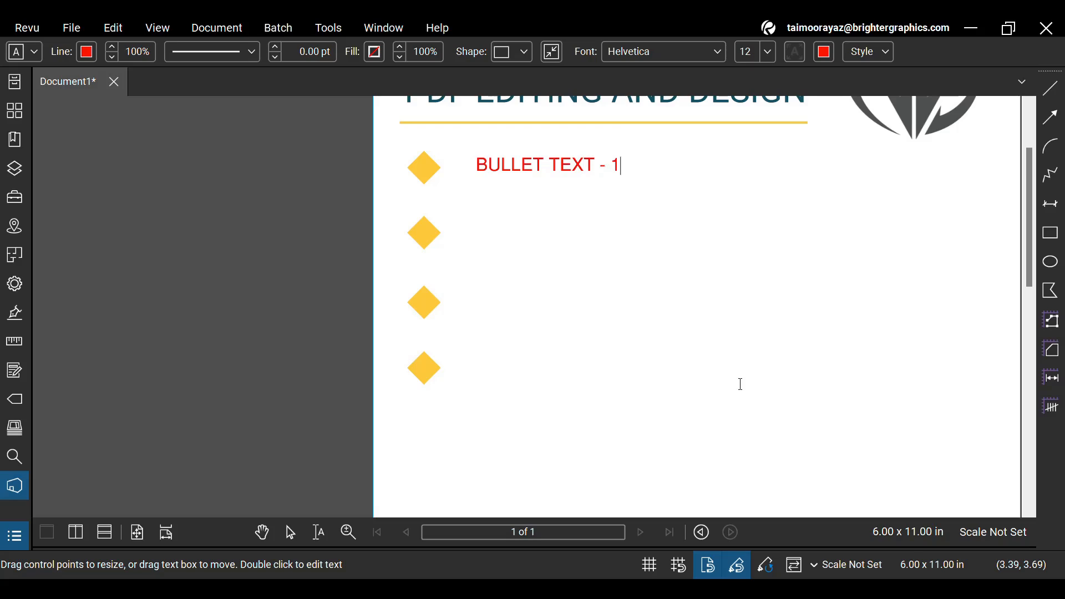
Copy the bullet line, paste it as further lines and add blank lines between them.
{"action": "key", "text": "ctrl+shift+Left"}
{"action": "key", "text": "ctrl+shift+Left"}
{"action": "key", "text": "ctrl+c"}
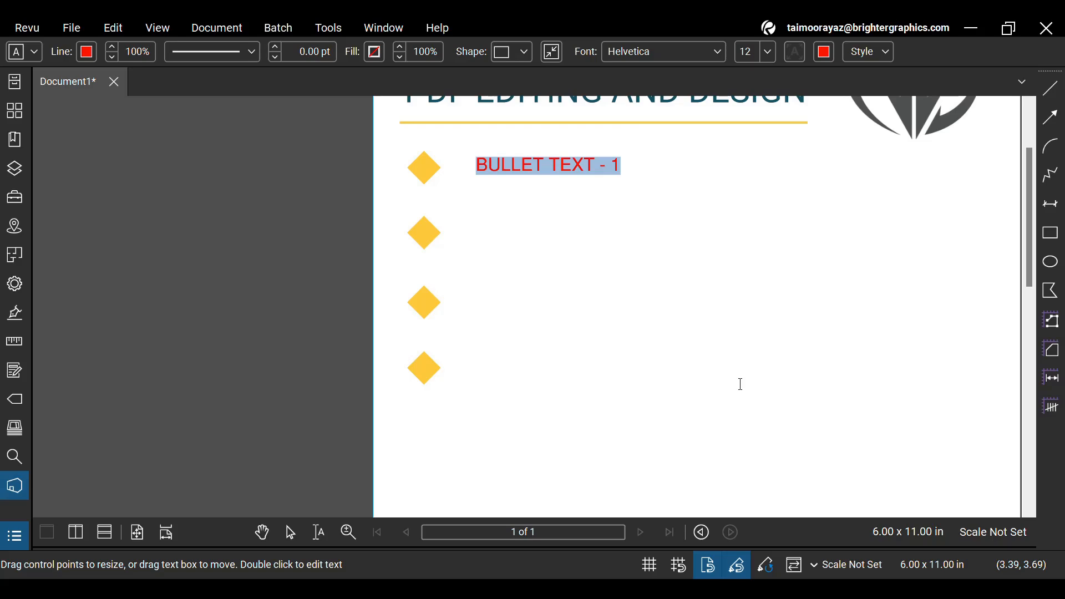
{"action": "key", "text": "End"}
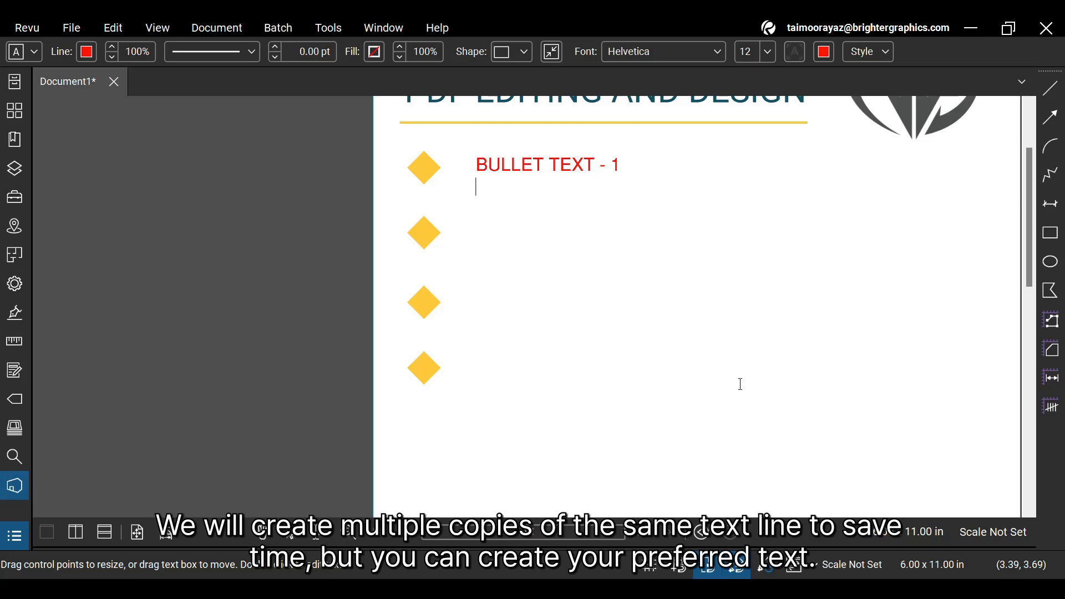
{"action": "key", "text": "ctrl+v"}
{"action": "key", "text": "ctrl+v"}
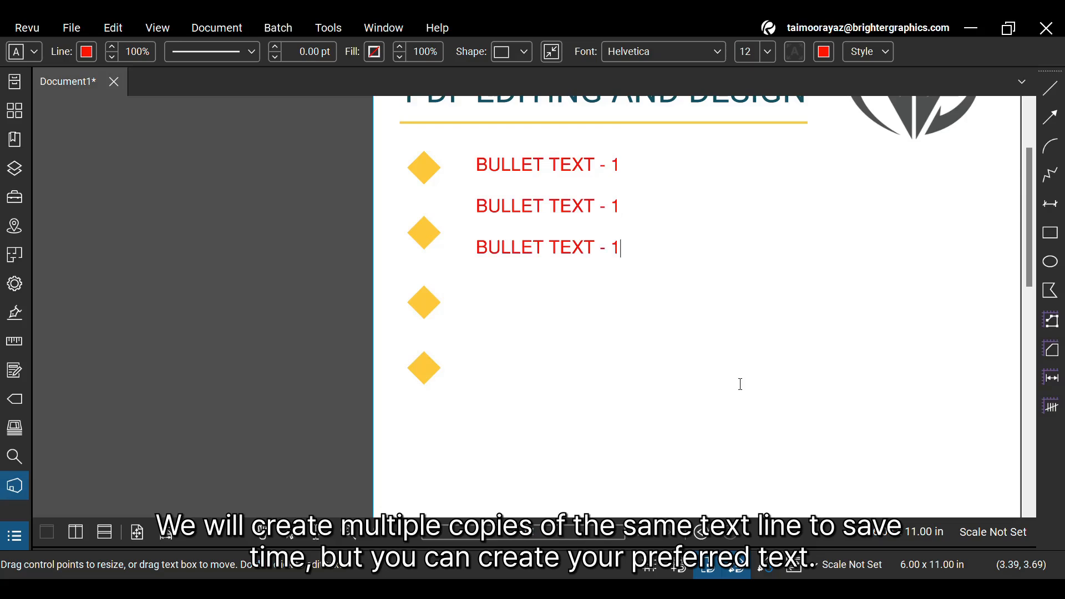
{"action": "key", "text": "ctrl+v"}
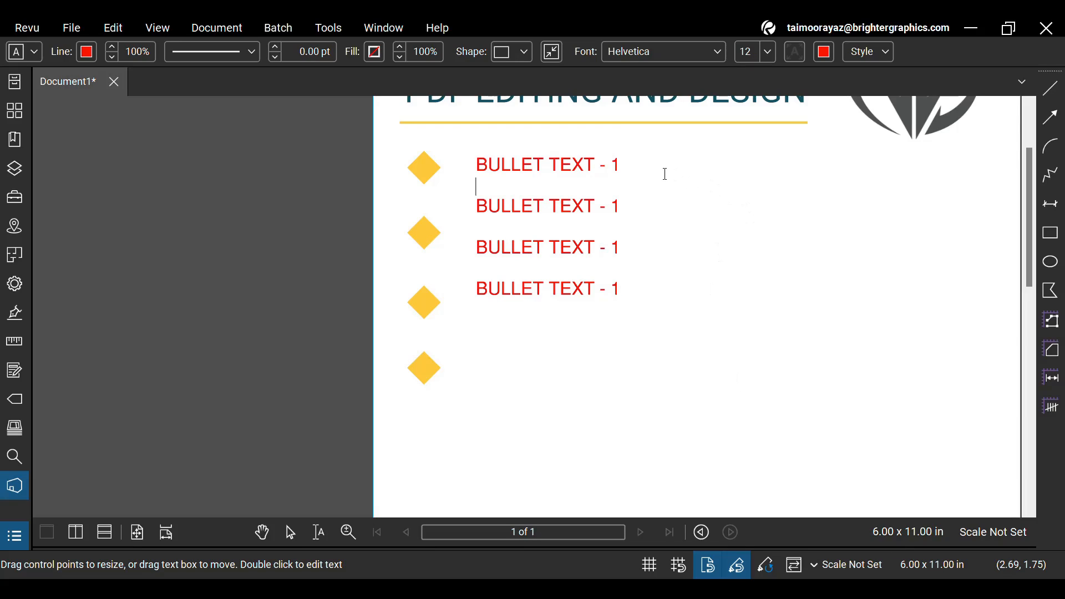
{"action": "key", "text": "Return"}
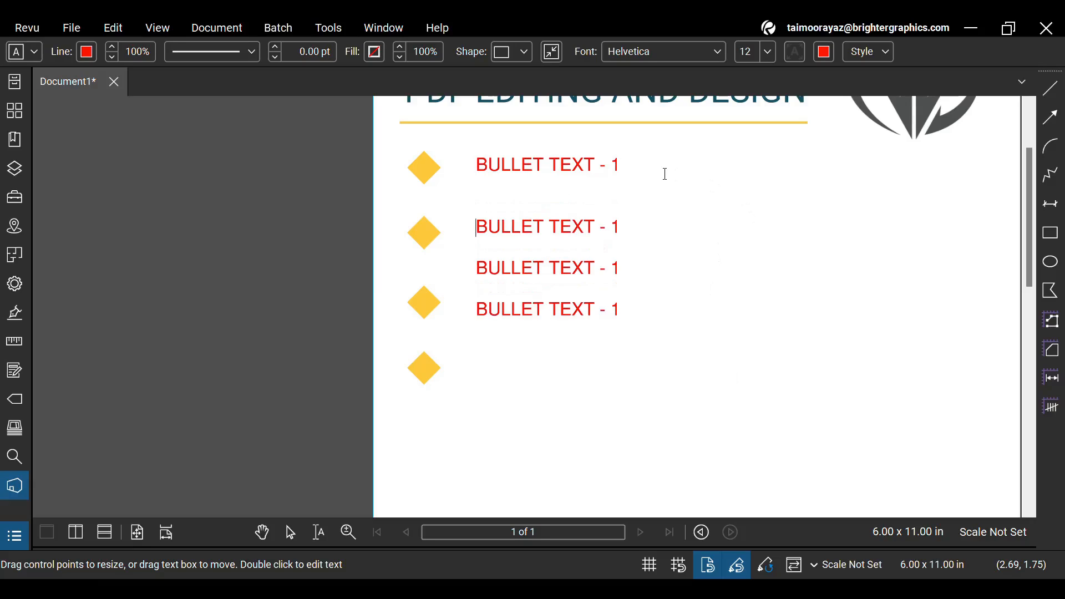
{"action": "key", "text": "Return"}
Even out the line spacing and set all bullet text in Roboto Light.
{"action": "key", "text": "Down"}
{"action": "key", "text": "Return"}
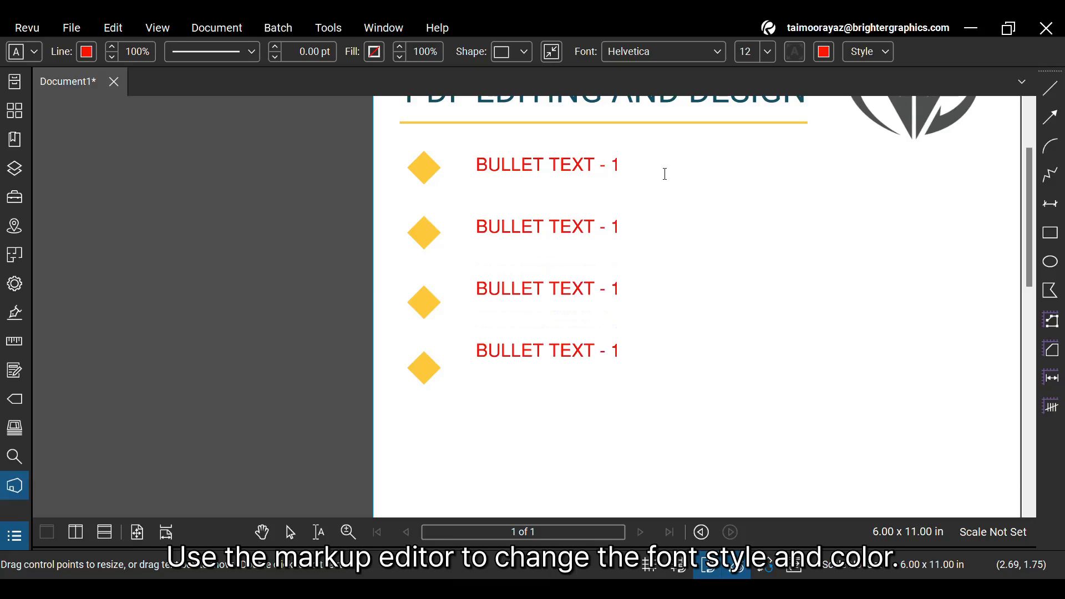
{"action": "key", "text": "ctrl+a"}
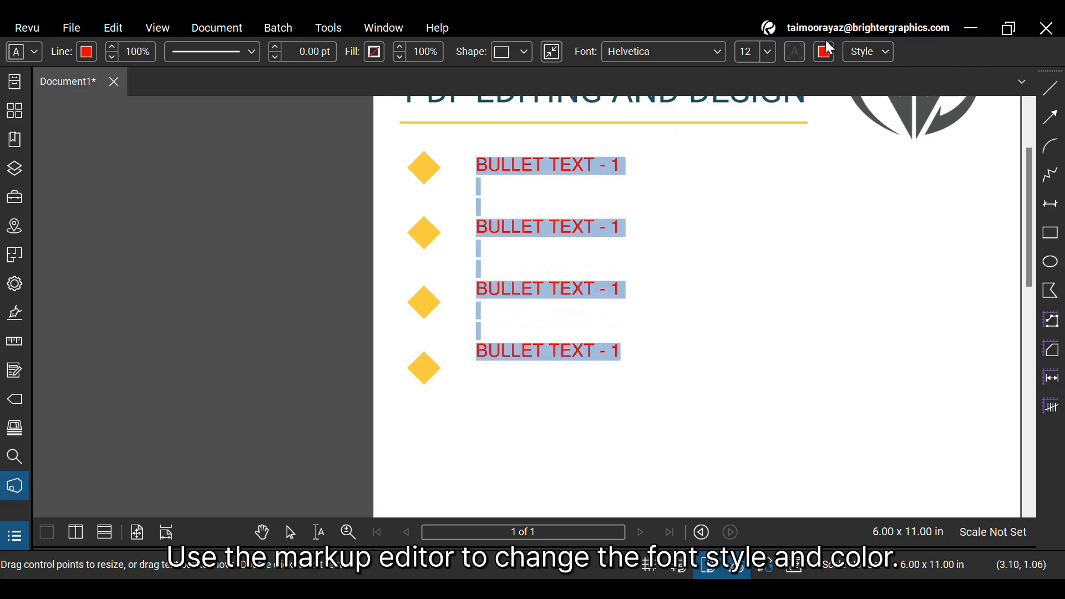
{"action": "left_click", "coordinate": [713, 51]}
{"action": "scroll", "coordinate": [709, 100], "scroll_direction": "down", "scroll_amount": 15}
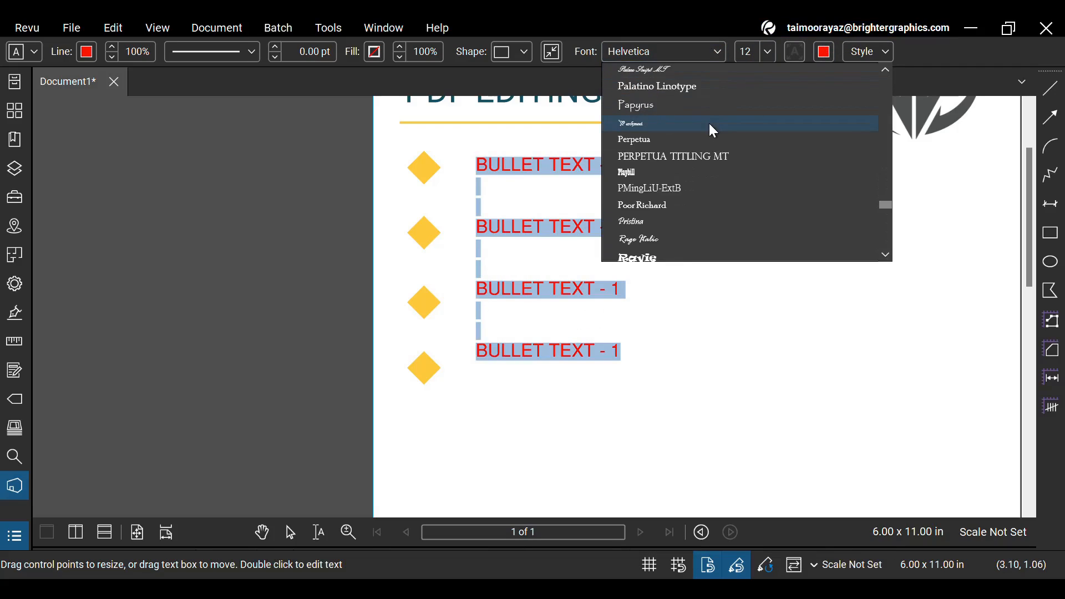
{"action": "scroll", "coordinate": [688, 215], "scroll_direction": "down", "scroll_amount": 3}
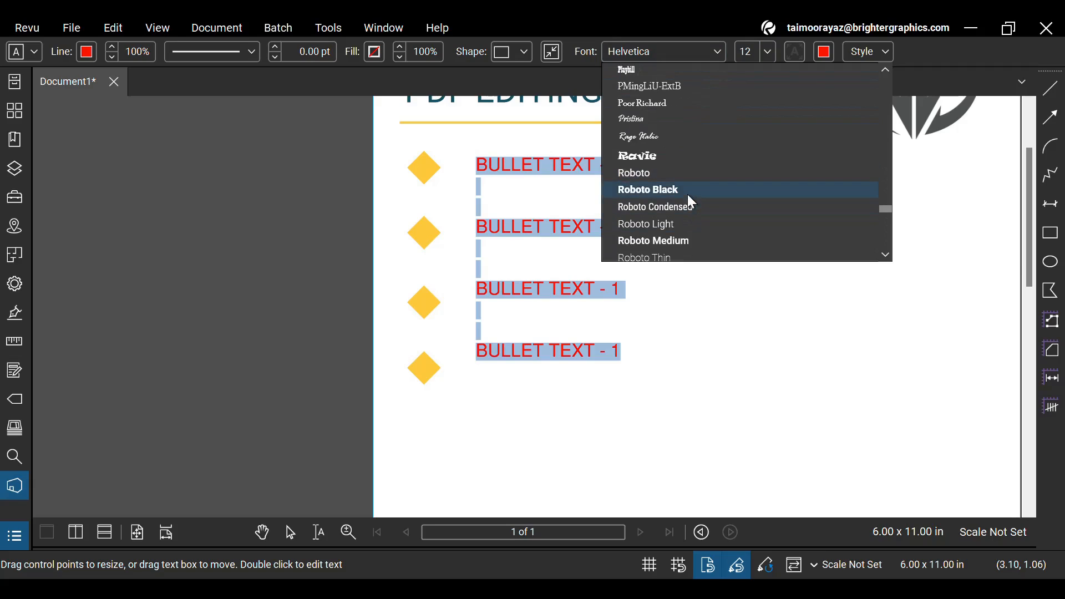
{"action": "left_click", "coordinate": [697, 223]}
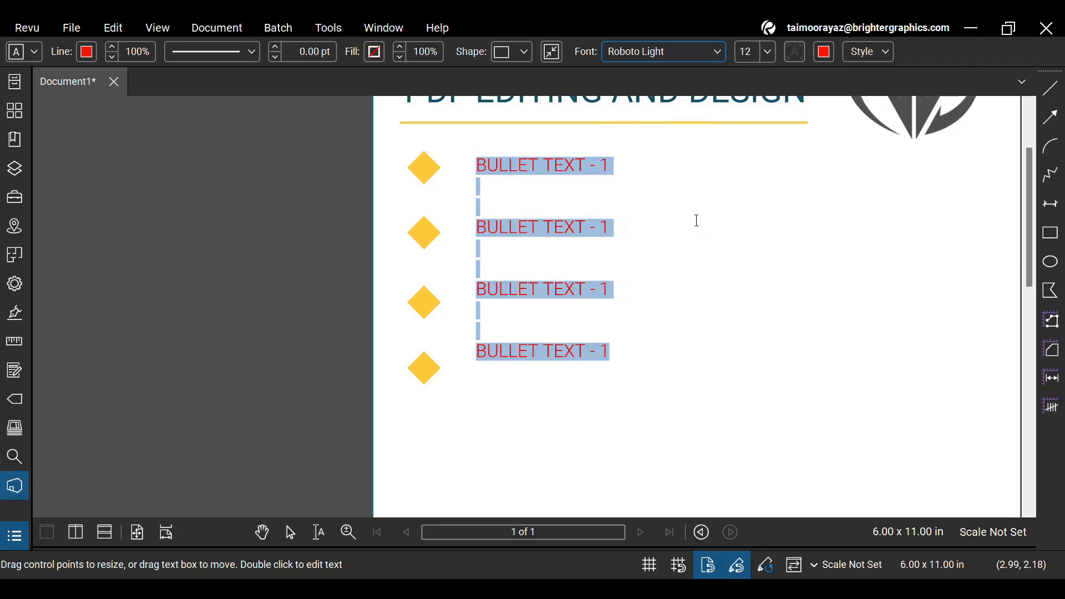
Colour all the bullet text with custom hex 155263 dark teal.
{"action": "key", "text": "ctrl+a"}
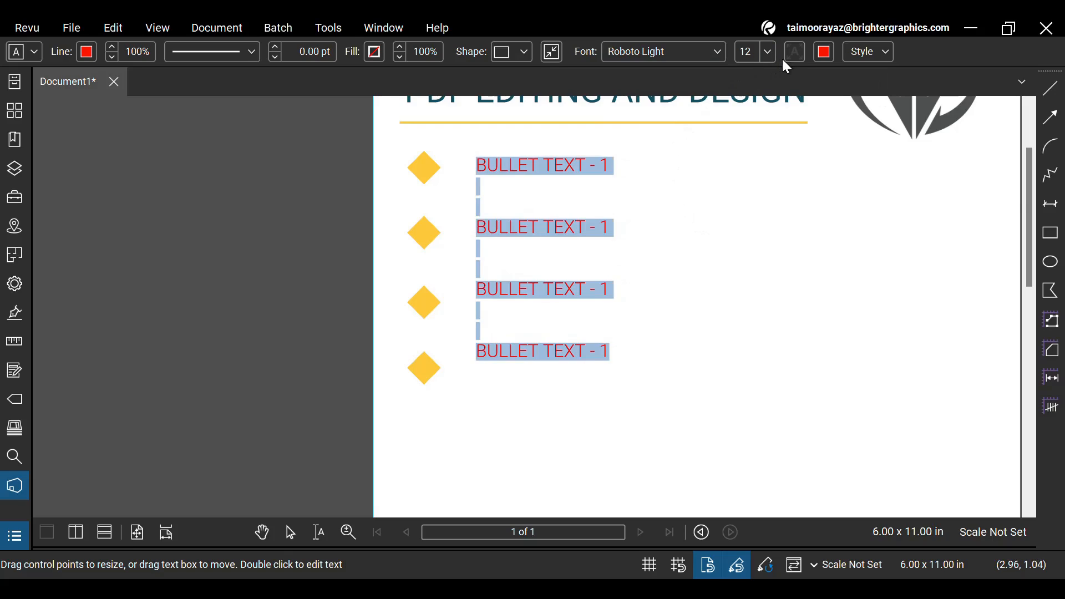
{"action": "left_click", "coordinate": [825, 56]}
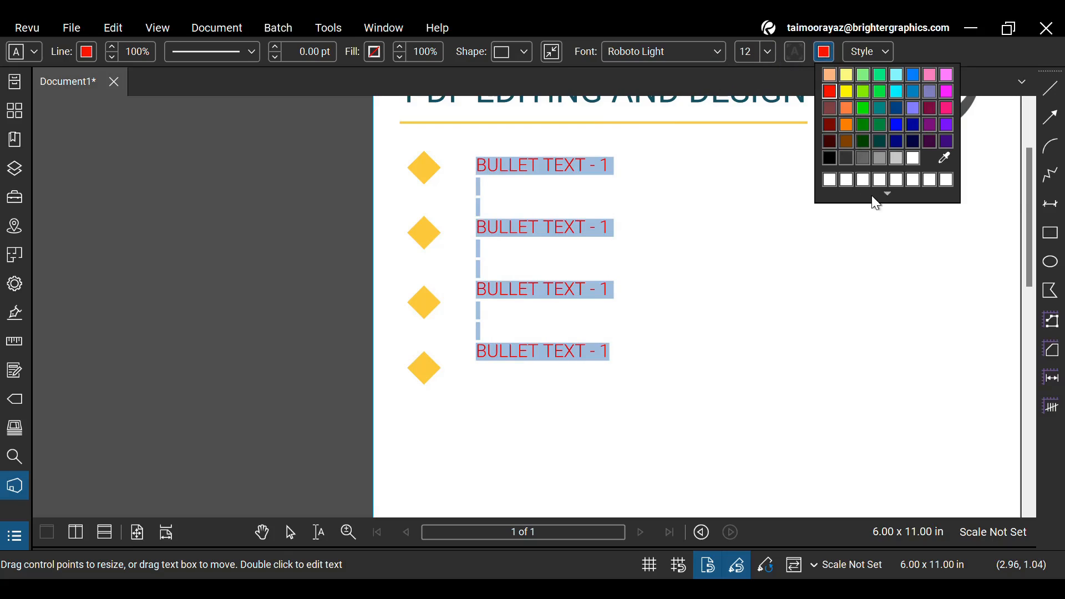
{"action": "left_click", "coordinate": [887, 194]}
{"action": "double_click", "coordinate": [866, 283]}
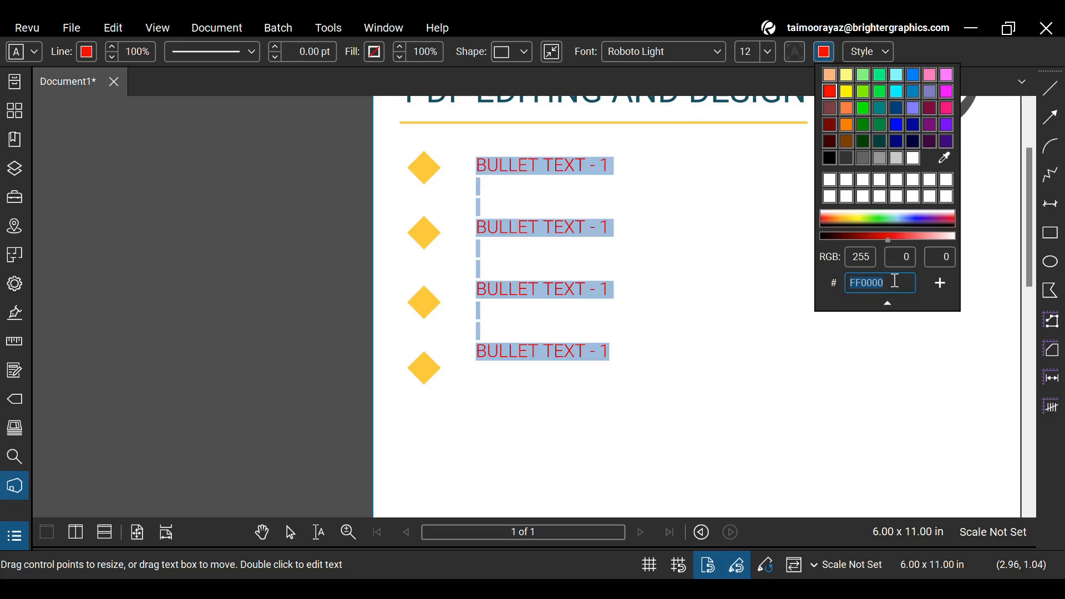
{"action": "type", "text": "155263"}
{"action": "key", "text": "Return"}
{"action": "key", "text": "Return"}
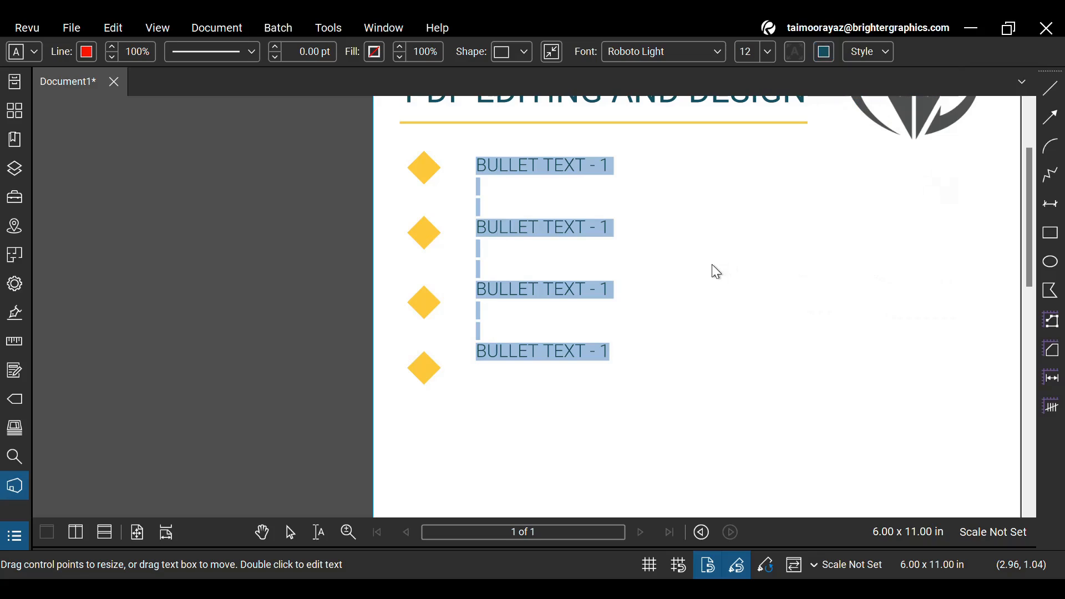
{"action": "left_click", "coordinate": [593, 192]}
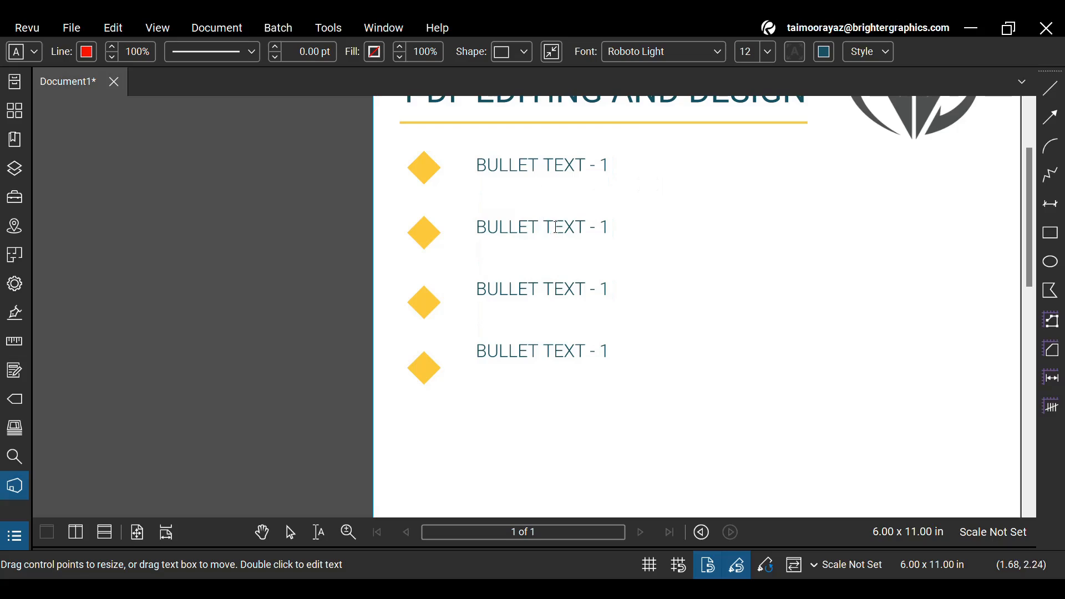
{"action": "scroll", "coordinate": [584, 193], "scroll_direction": "up", "scroll_amount": 2}
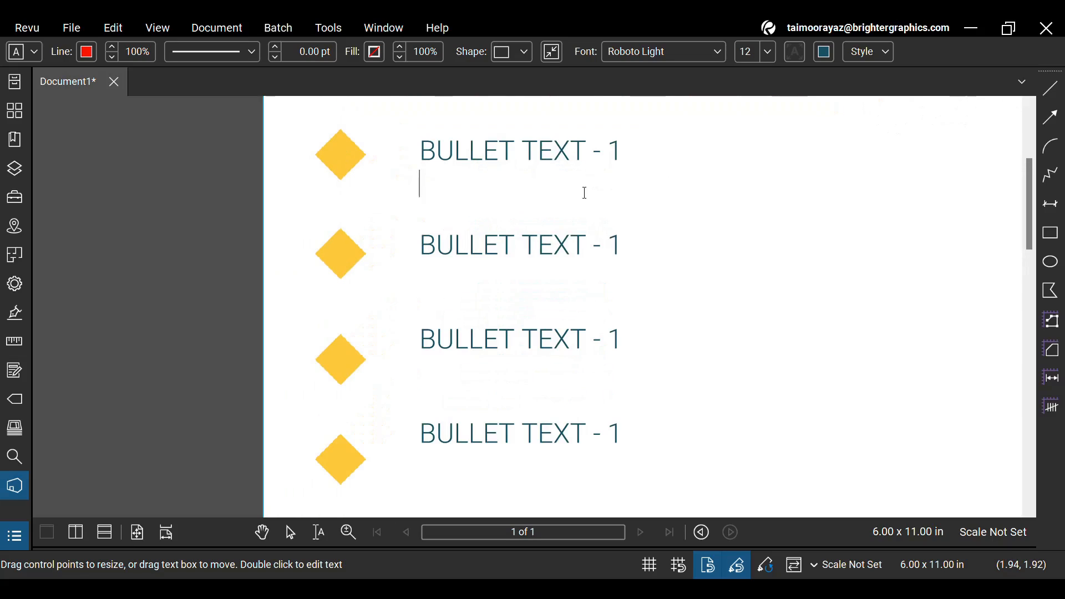
Shift the bullet text box slightly left and up so each line sits beside its diamond.
{"action": "key", "text": "Escape"}
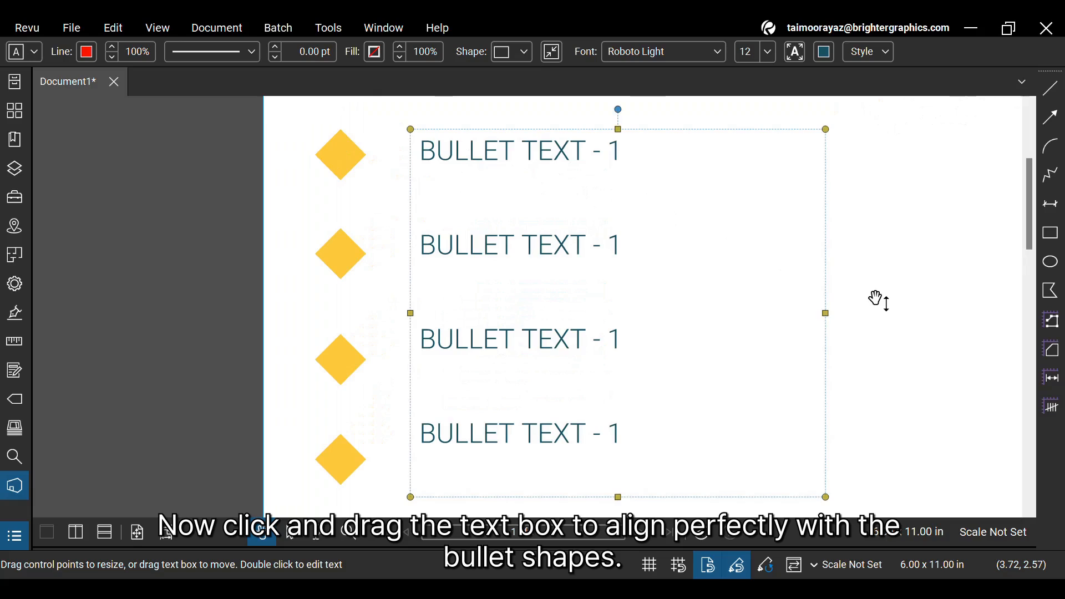
{"action": "left_click_drag", "start_coordinate": [549, 265], "coordinate": [533, 272]}
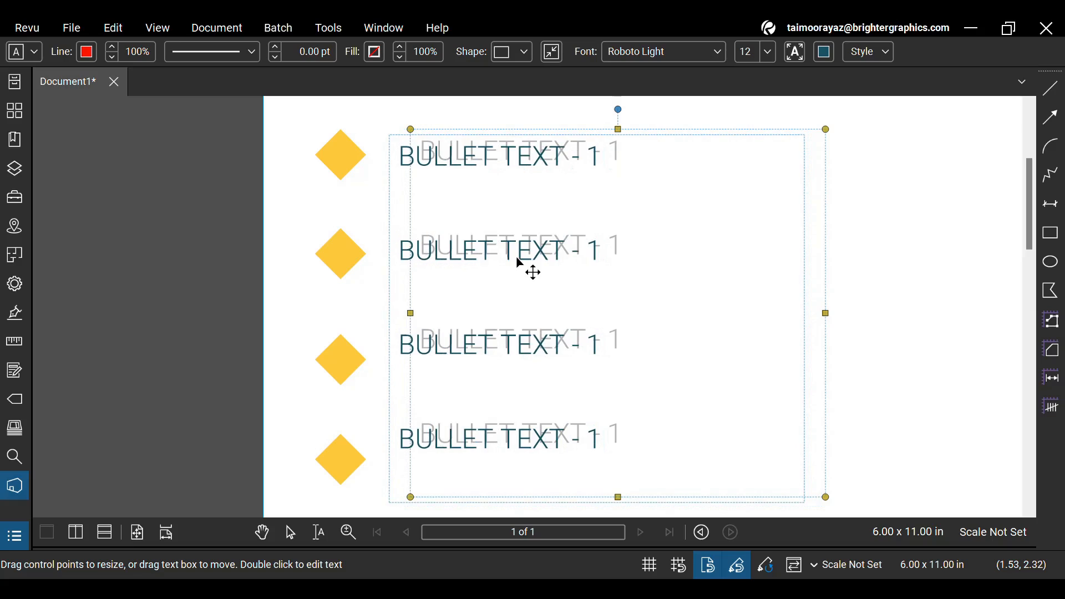
{"action": "left_click", "coordinate": [891, 269]}
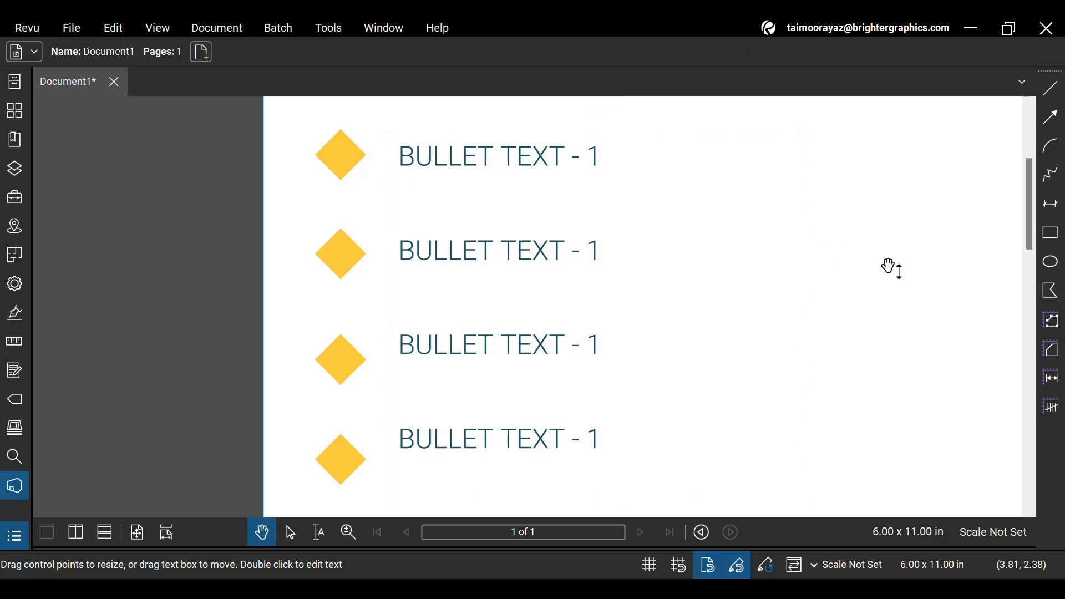
{"action": "left_click", "coordinate": [505, 243]}
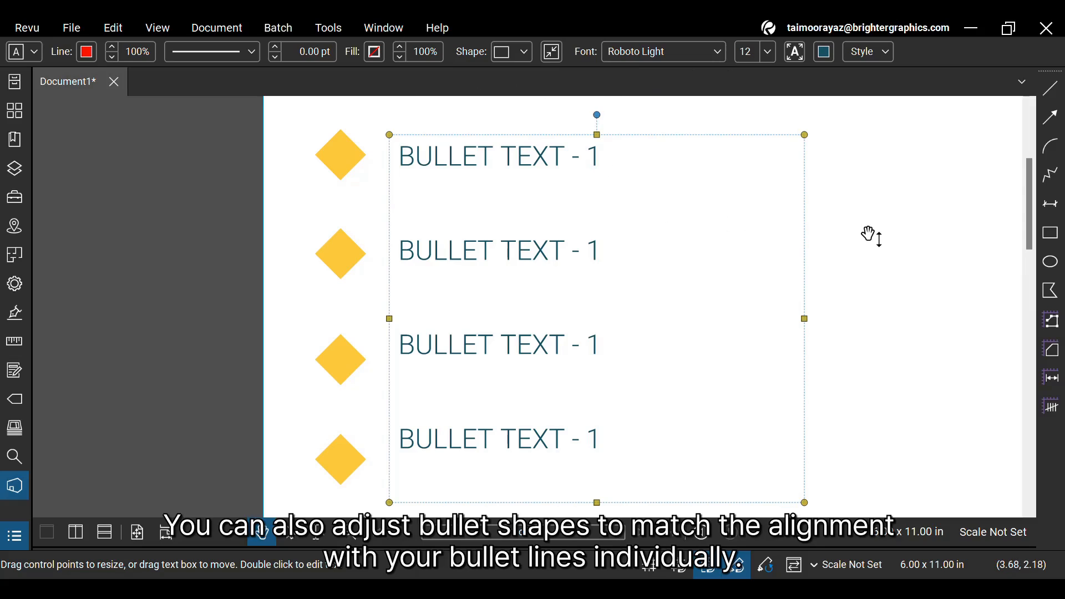
{"action": "left_click", "coordinate": [858, 188]}
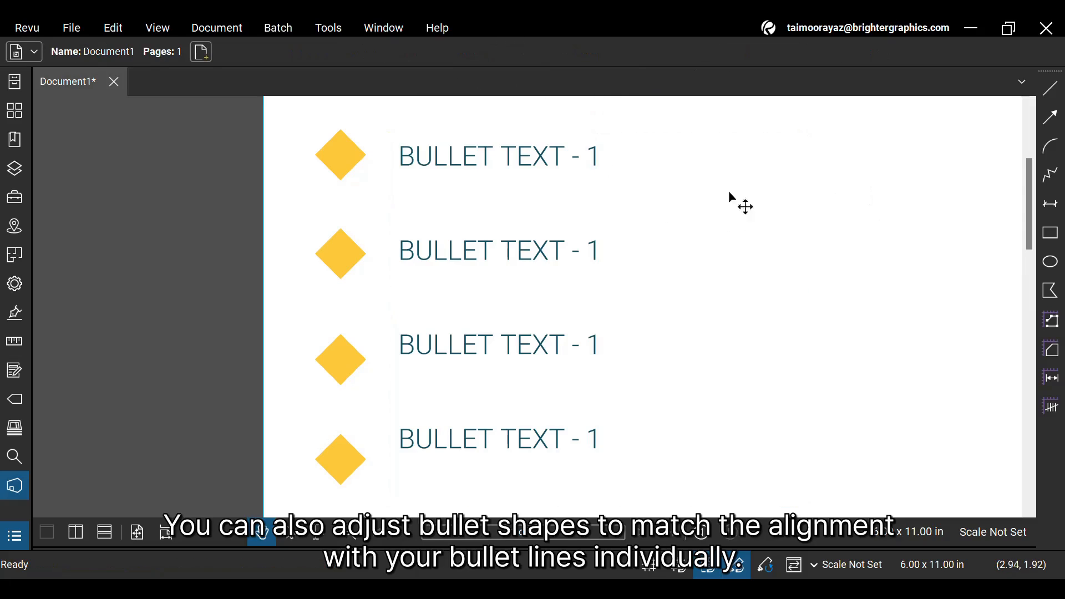
Nudge the middle diamond into position and move the lower diamond upward.
{"action": "double_click", "coordinate": [339, 253]}
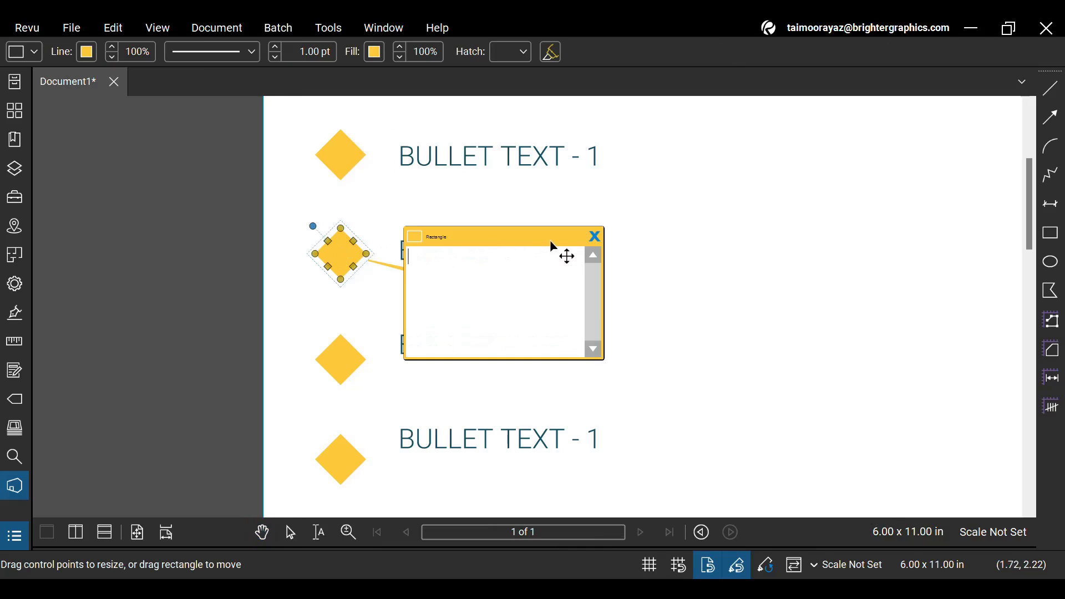
{"action": "left_click", "coordinate": [595, 236]}
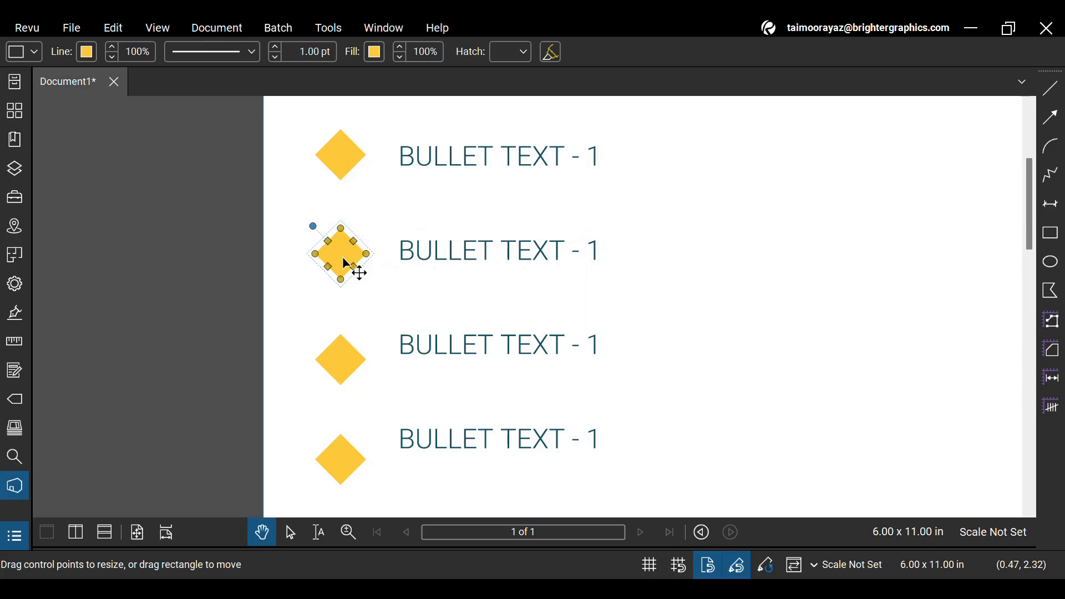
{"action": "key", "text": "space"}
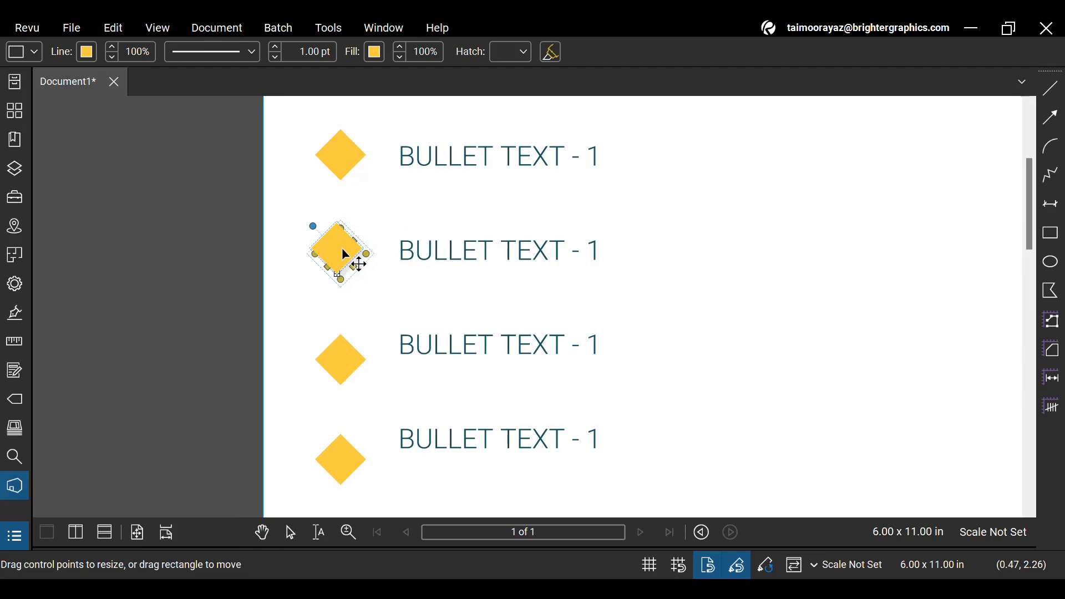
{"action": "key", "text": "space"}
{"action": "left_click_drag", "start_coordinate": [342, 246], "coordinate": [335, 245]}
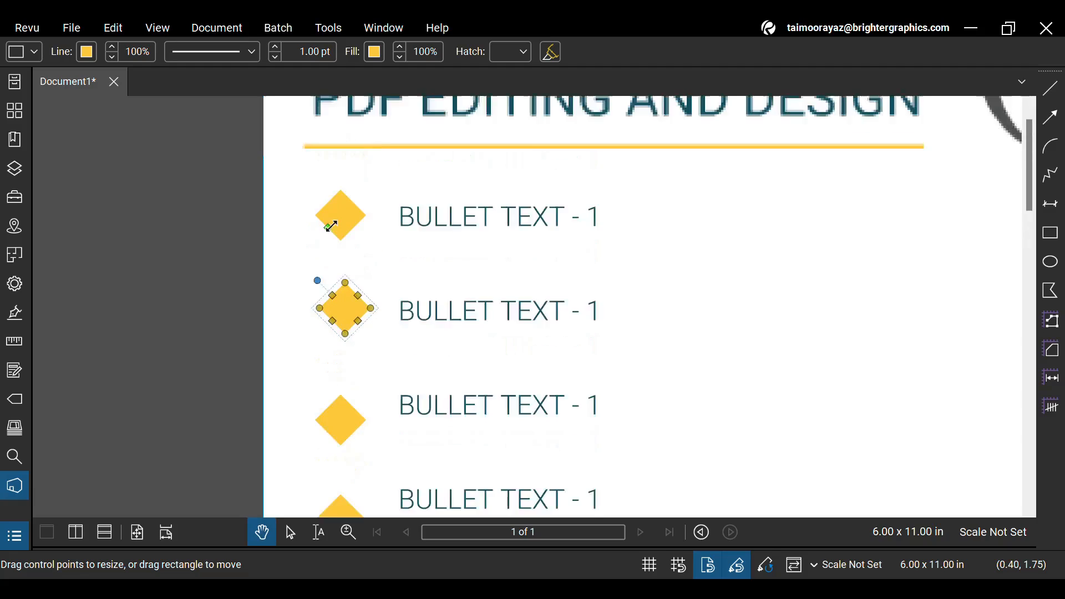
{"action": "scroll", "coordinate": [334, 244], "scroll_direction": "up", "scroll_amount": 1}
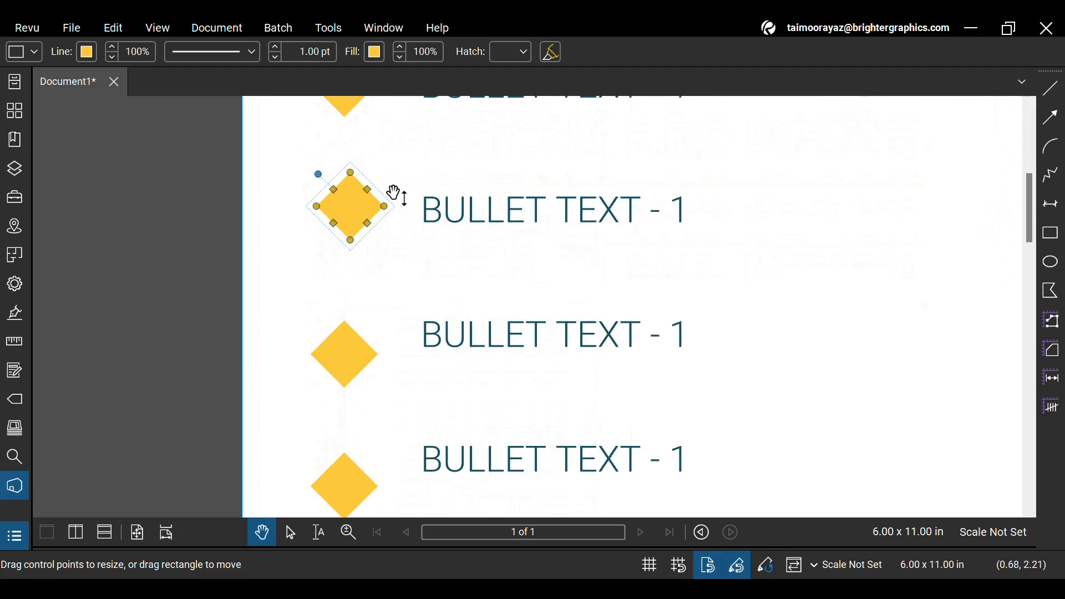
{"action": "scroll", "coordinate": [391, 195], "scroll_direction": "up", "scroll_amount": 2}
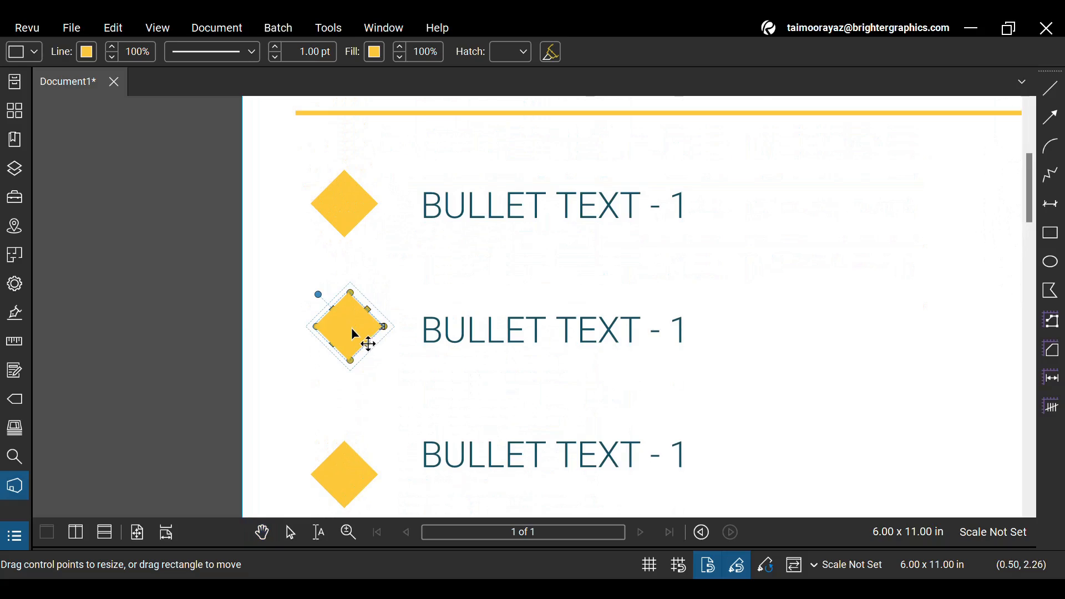
{"action": "left_click_drag", "start_coordinate": [353, 334], "coordinate": [350, 333]}
{"action": "key", "text": "space"}
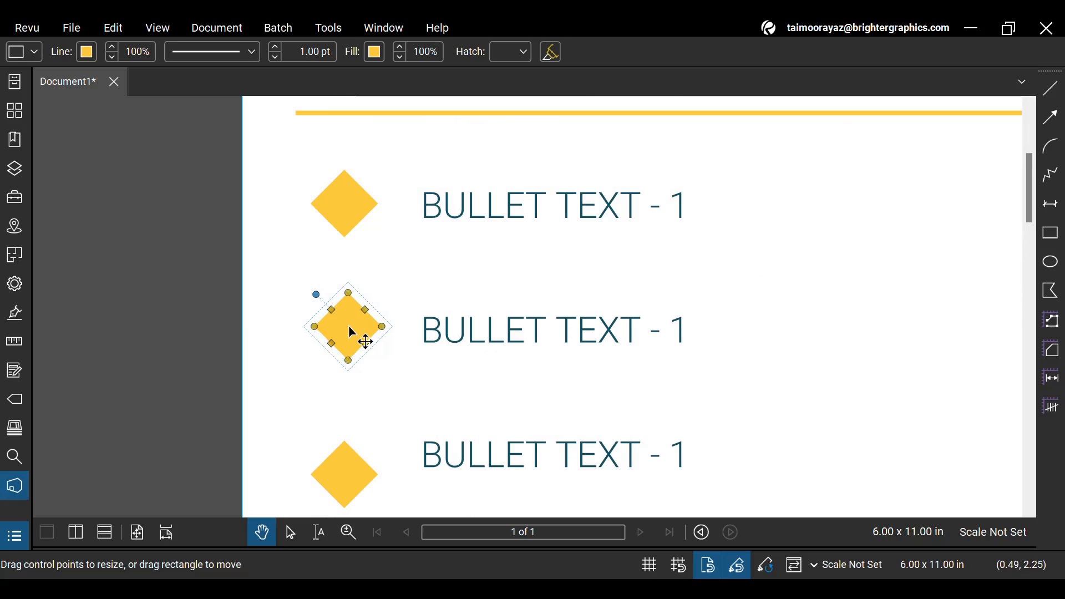
{"action": "left_click", "coordinate": [356, 420]}
{"action": "left_click_drag", "start_coordinate": [361, 499], "coordinate": [359, 456]}
Align the lower diamond under the middle one, then view the whole flyer page.
{"action": "double_click", "coordinate": [349, 336]}
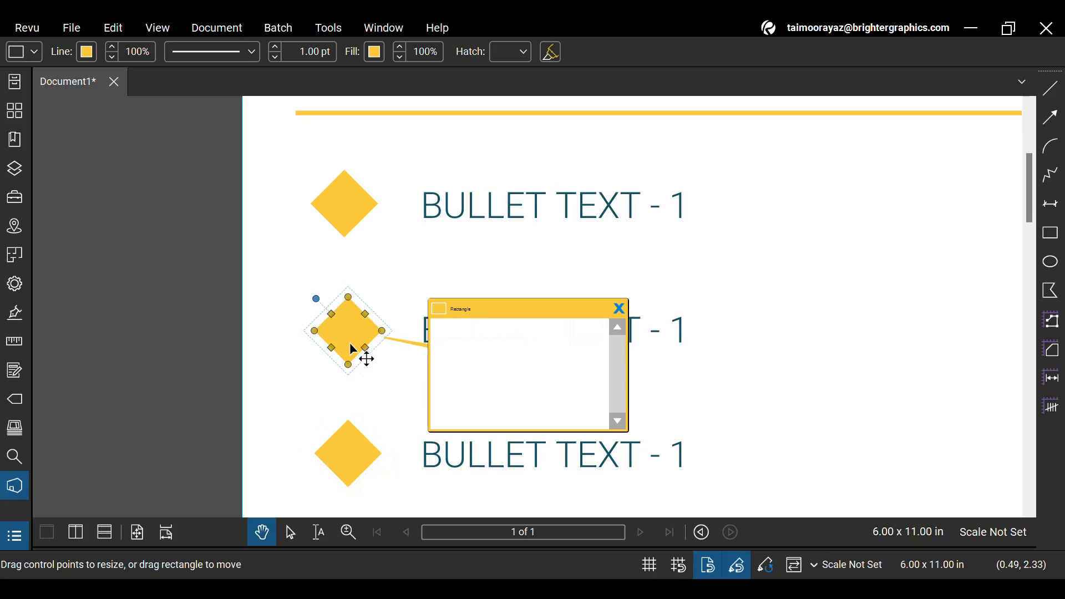
{"action": "left_click", "coordinate": [619, 309]}
{"action": "left_click", "coordinate": [479, 323]}
{"action": "scroll", "coordinate": [478, 323], "scroll_direction": "down", "scroll_amount": 2}
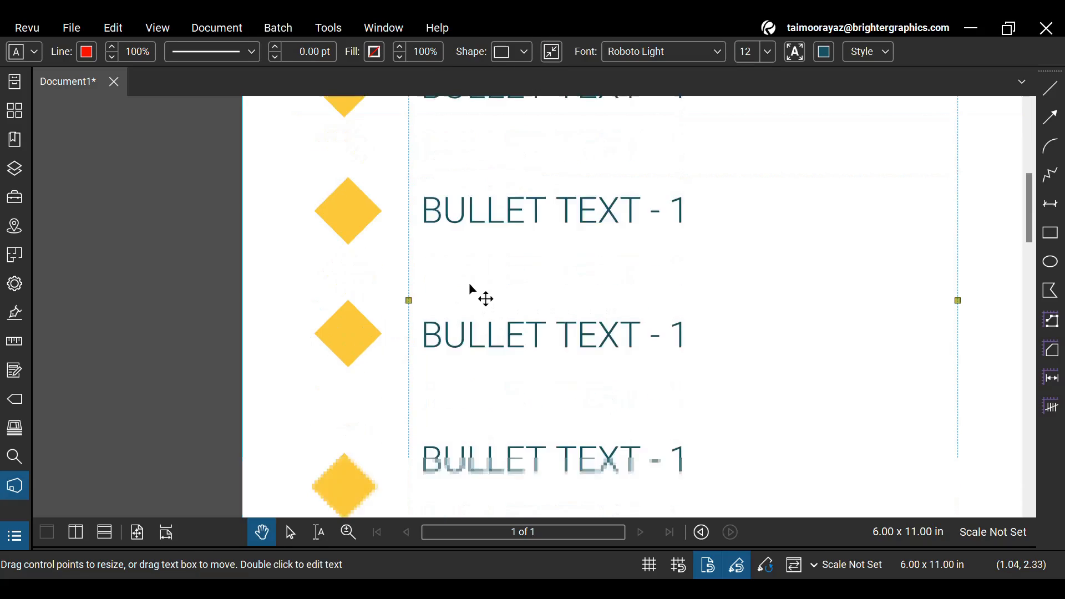
{"action": "left_click", "coordinate": [344, 426]}
{"action": "left_click_drag", "start_coordinate": [344, 427], "coordinate": [343, 403]}
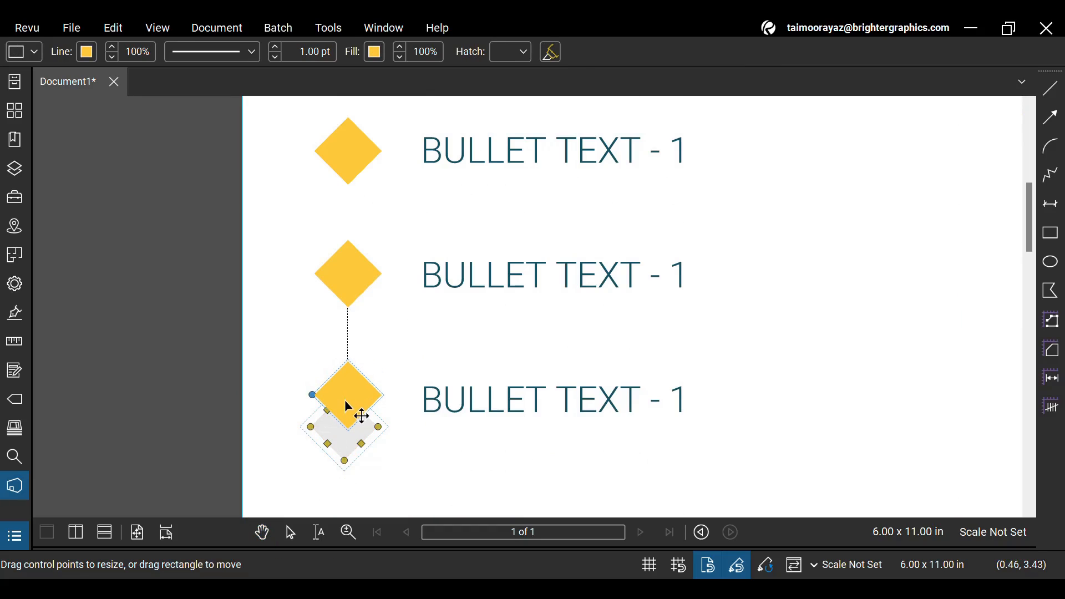
{"action": "left_click_drag", "start_coordinate": [348, 406], "coordinate": [347, 404]}
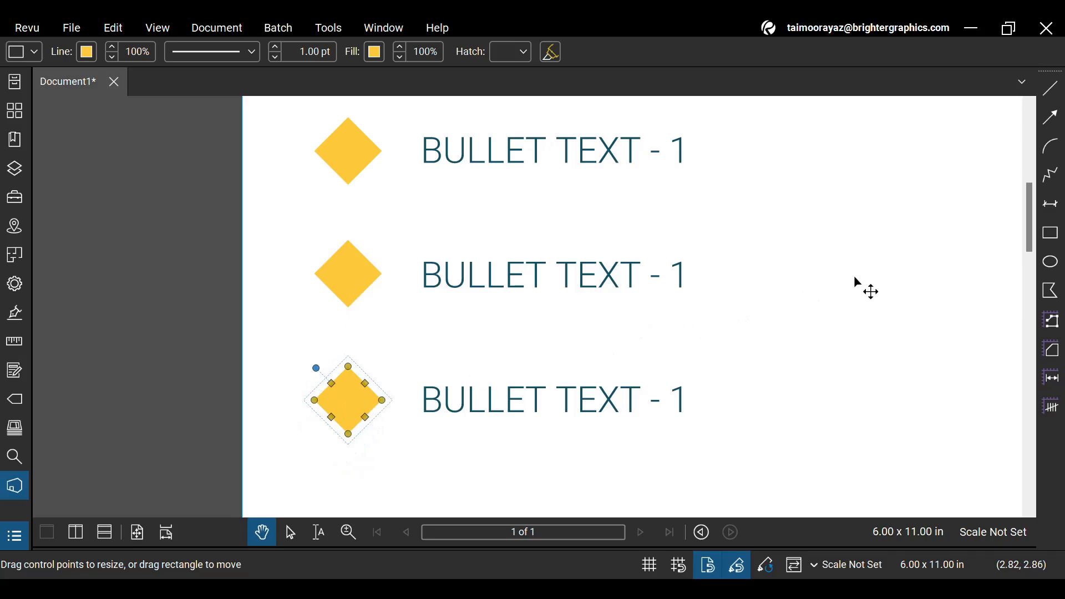
{"action": "left_click", "coordinate": [832, 283]}
{"action": "scroll", "coordinate": [748, 278], "scroll_direction": "down", "scroll_amount": 4}
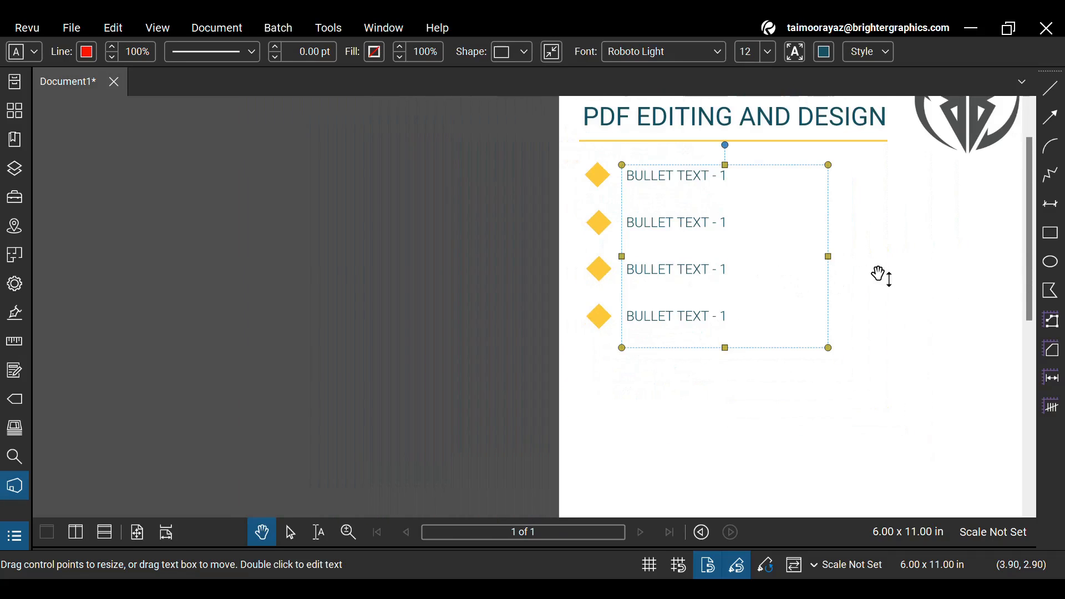
{"action": "left_click", "coordinate": [878, 274]}
{"action": "left_click_drag", "start_coordinate": [879, 275], "coordinate": [682, 317]}
{"action": "scroll", "coordinate": [514, 337], "scroll_direction": "down", "scroll_amount": 2}
{"action": "scroll", "coordinate": [516, 333], "scroll_direction": "up", "scroll_amount": 2}
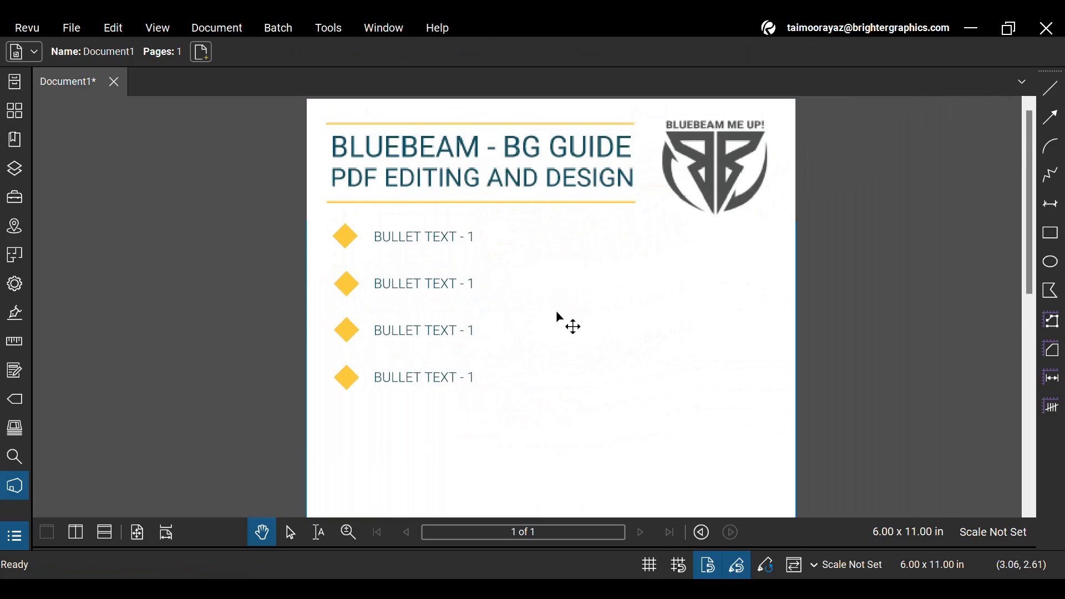
Move the bullet text box down and right, then undo the move.
{"action": "left_click", "coordinate": [290, 532]}
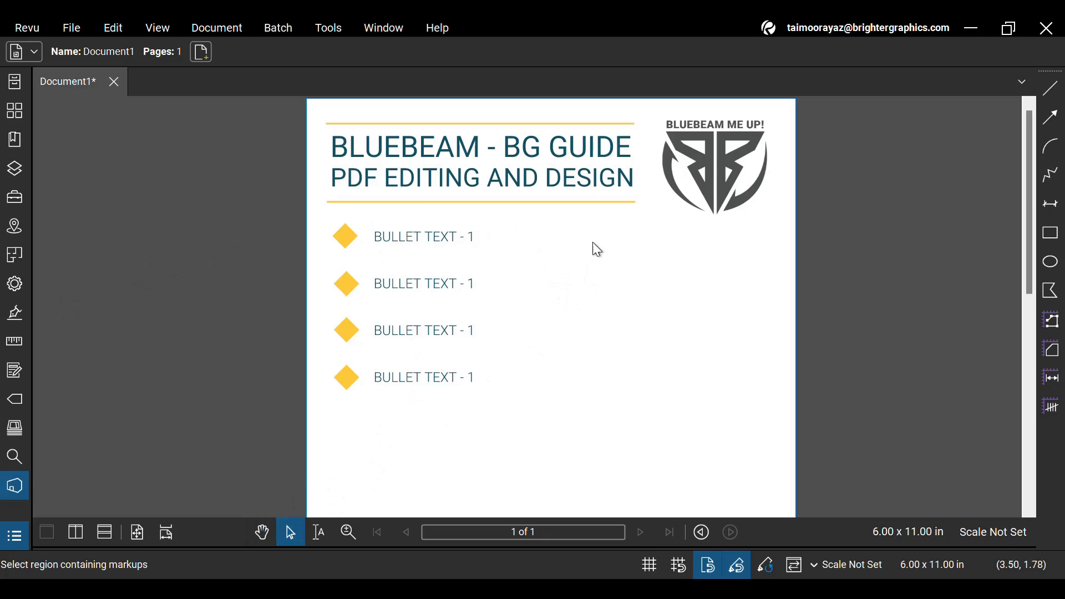
{"action": "left_click", "coordinate": [547, 241]}
{"action": "left_click_drag", "start_coordinate": [572, 299], "coordinate": [723, 356]}
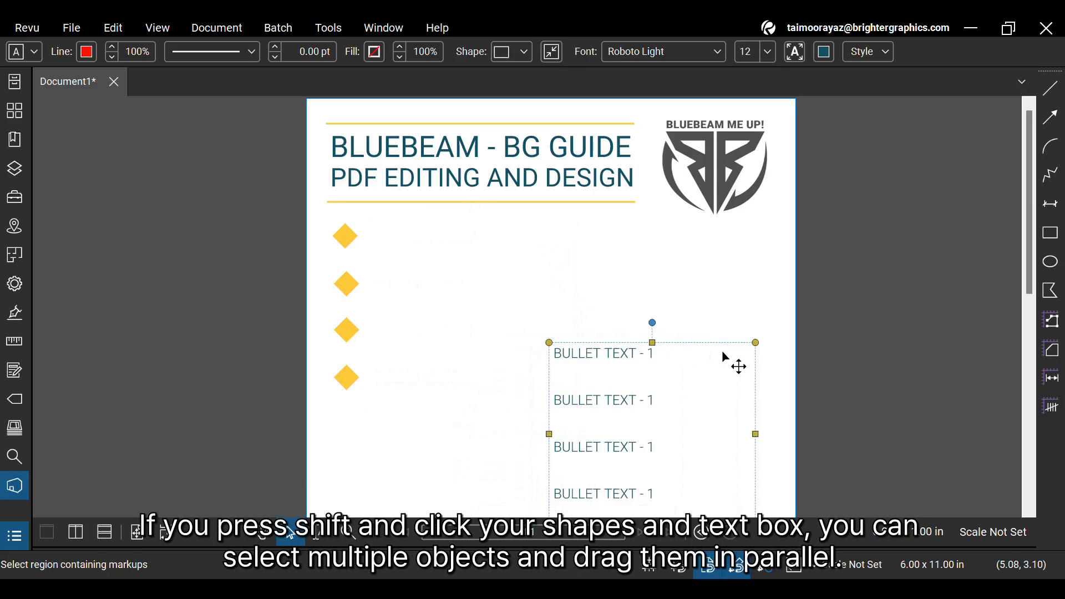
{"action": "key", "text": "ctrl+z"}
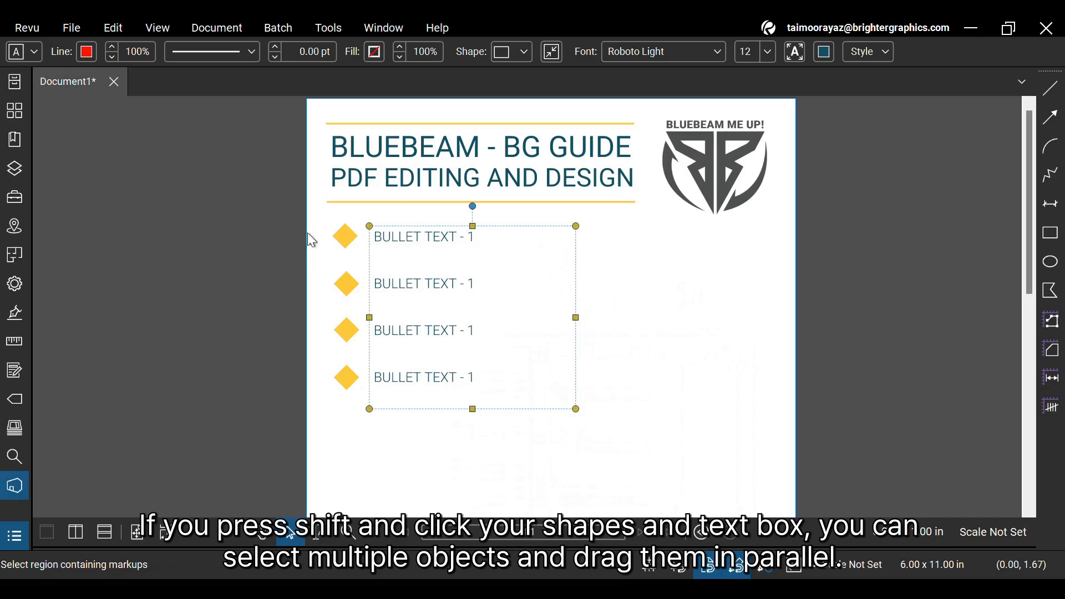
Select all four diamonds with the text box and move them down together.
{"action": "left_click", "coordinate": [338, 235]}
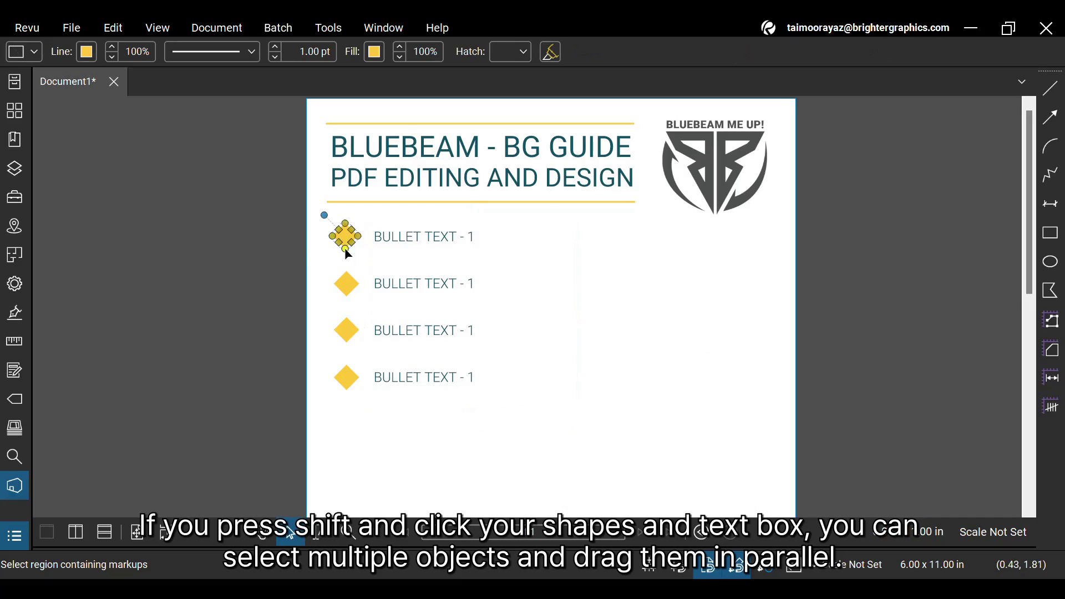
{"action": "left_click", "coordinate": [352, 288]}
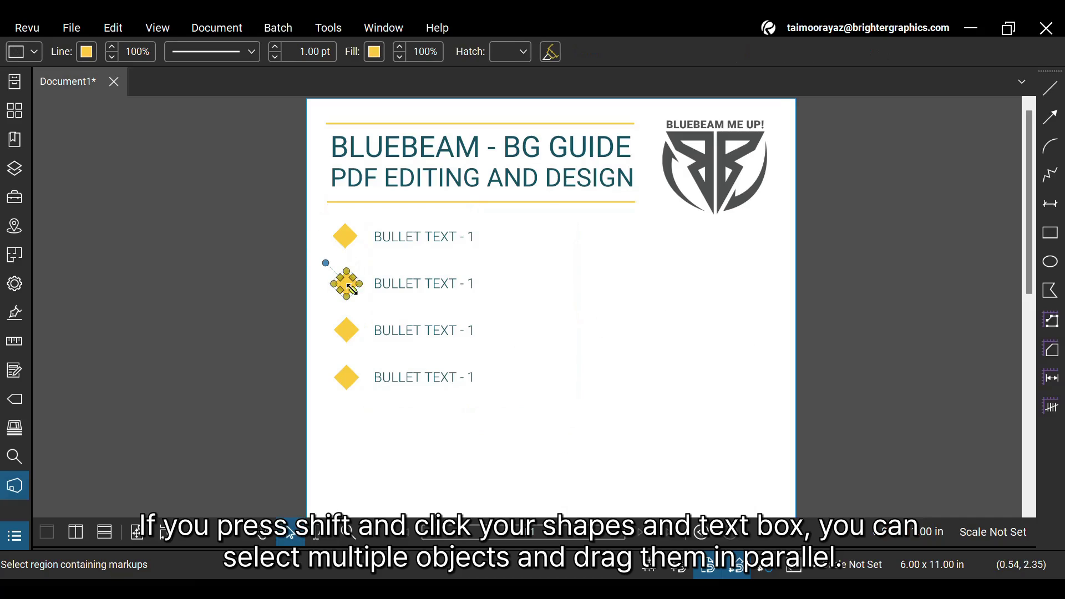
{"action": "left_click", "coordinate": [347, 237], "text": "shift"}
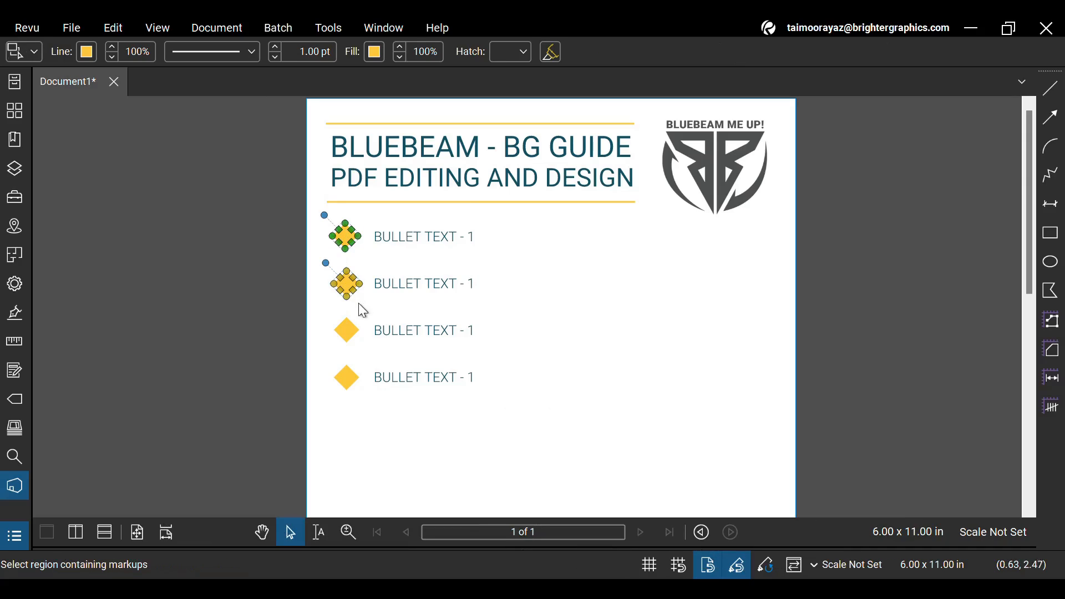
{"action": "left_click", "coordinate": [348, 333], "text": "shift"}
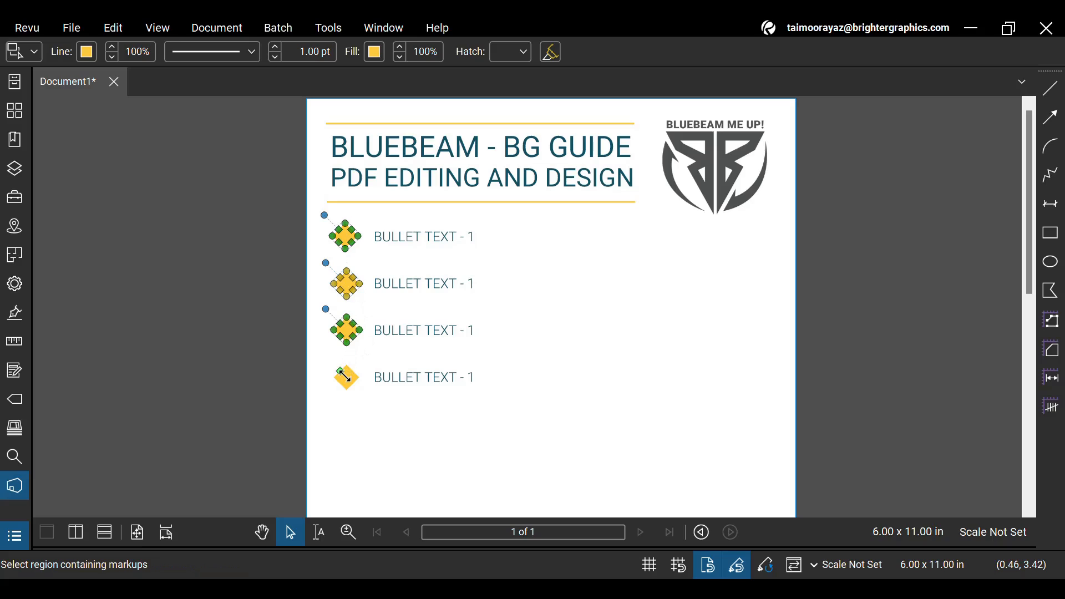
{"action": "left_click", "coordinate": [348, 377], "text": "shift"}
{"action": "left_click", "coordinate": [420, 334], "text": "shift"}
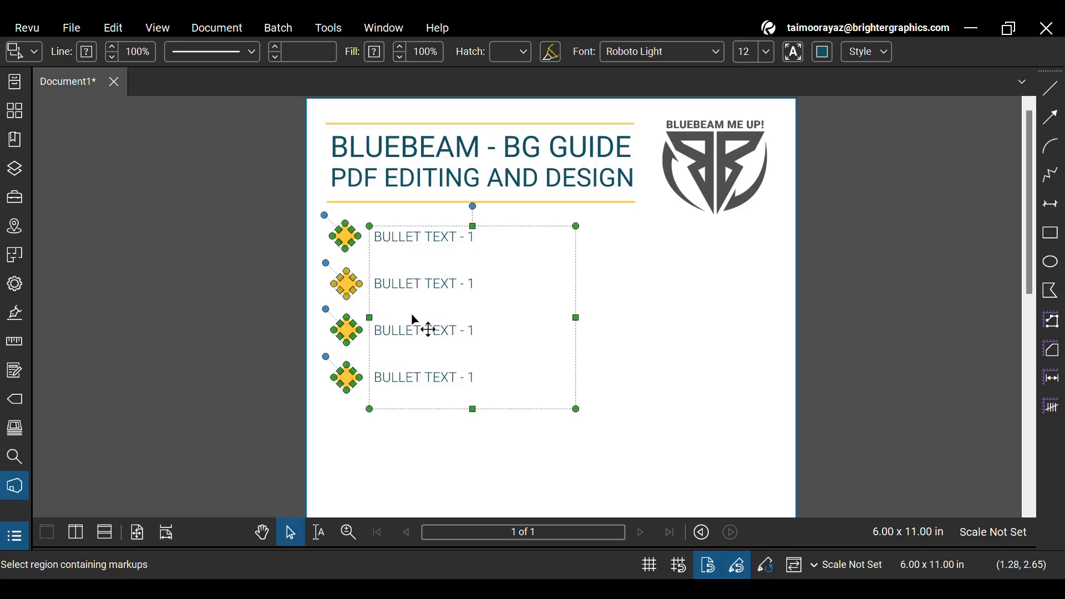
{"action": "left_click_drag", "start_coordinate": [415, 293], "coordinate": [414, 315]}
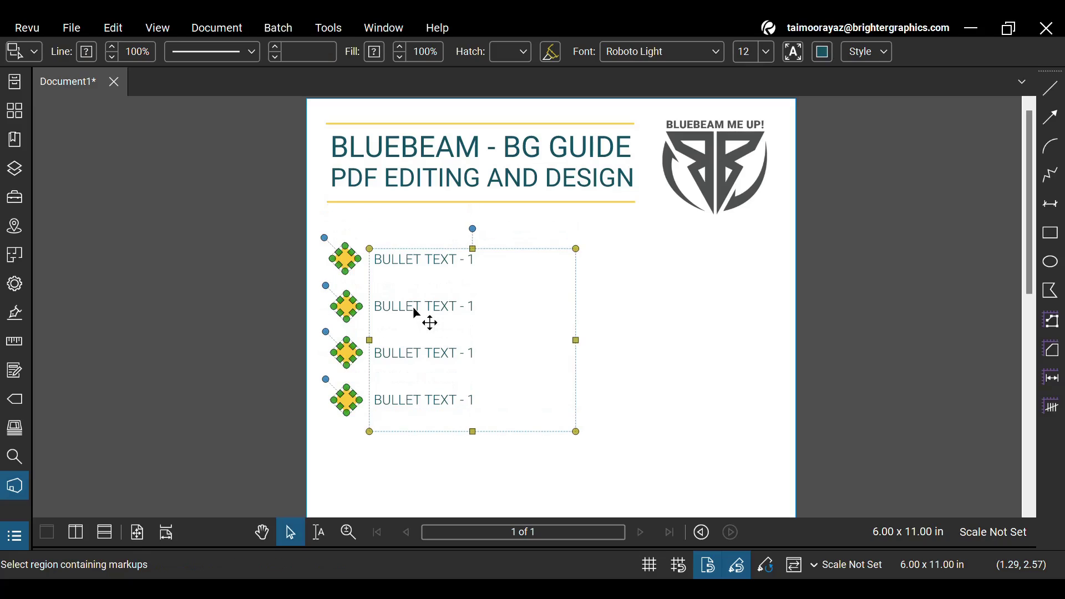
{"action": "left_click", "coordinate": [646, 268]}
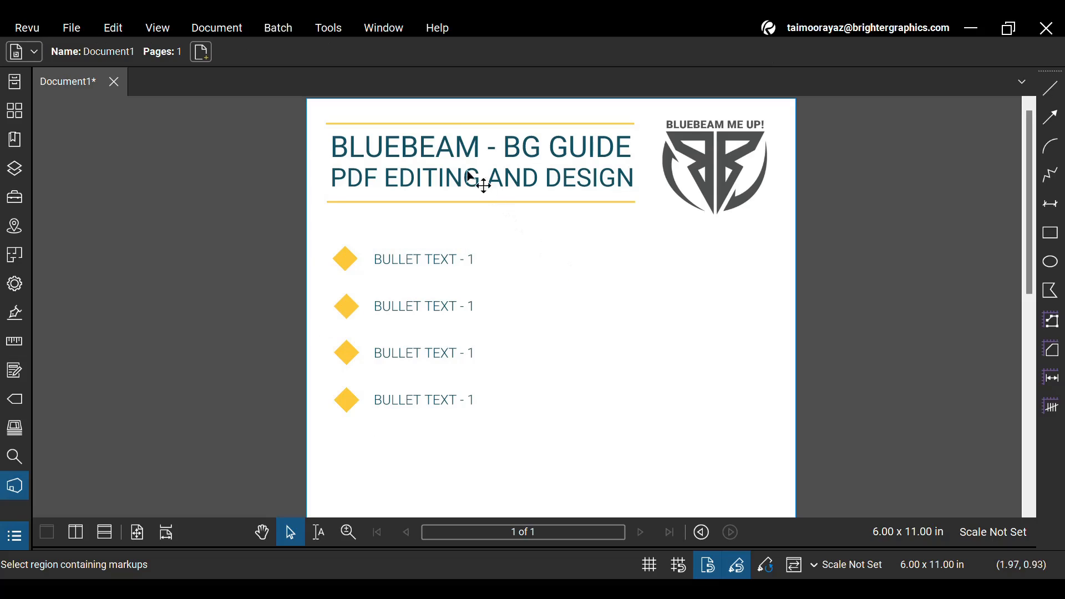
Choose Image From File and open 'Bluebeam PDF Editing YouTube' from Downloads > PDF Editing.
{"action": "left_click", "coordinate": [328, 28]}
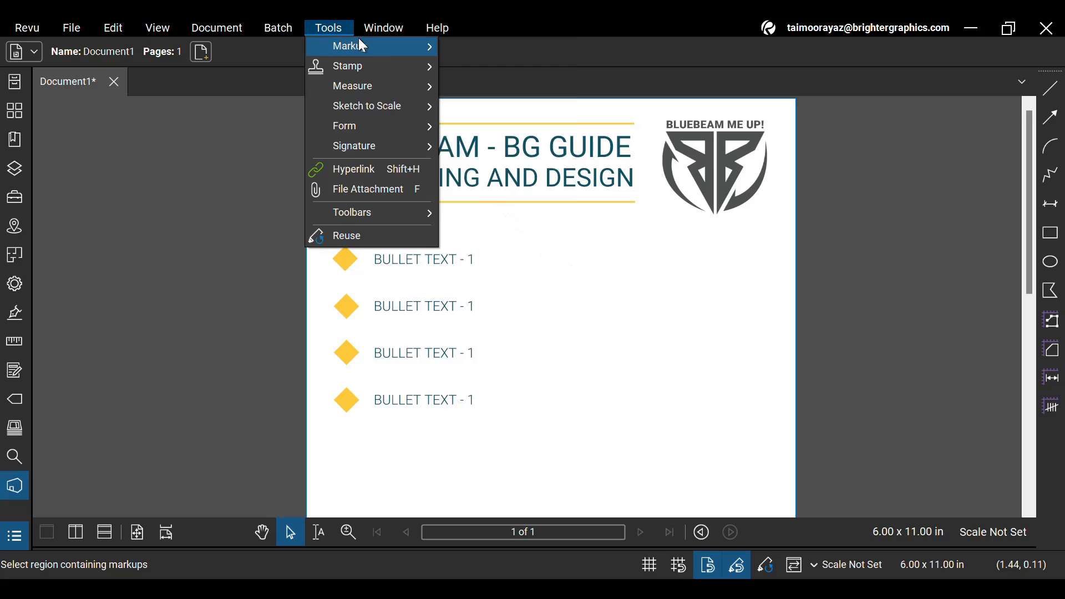
{"action": "mouse_move", "coordinate": [349, 46]}
{"action": "mouse_move", "coordinate": [480, 403]}
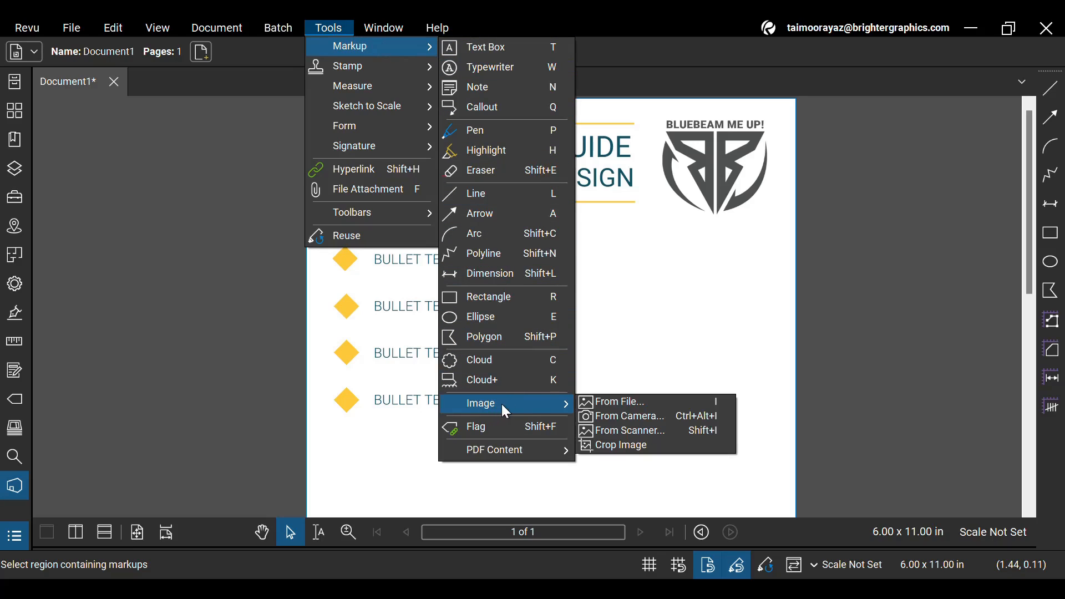
{"action": "left_click", "coordinate": [616, 403]}
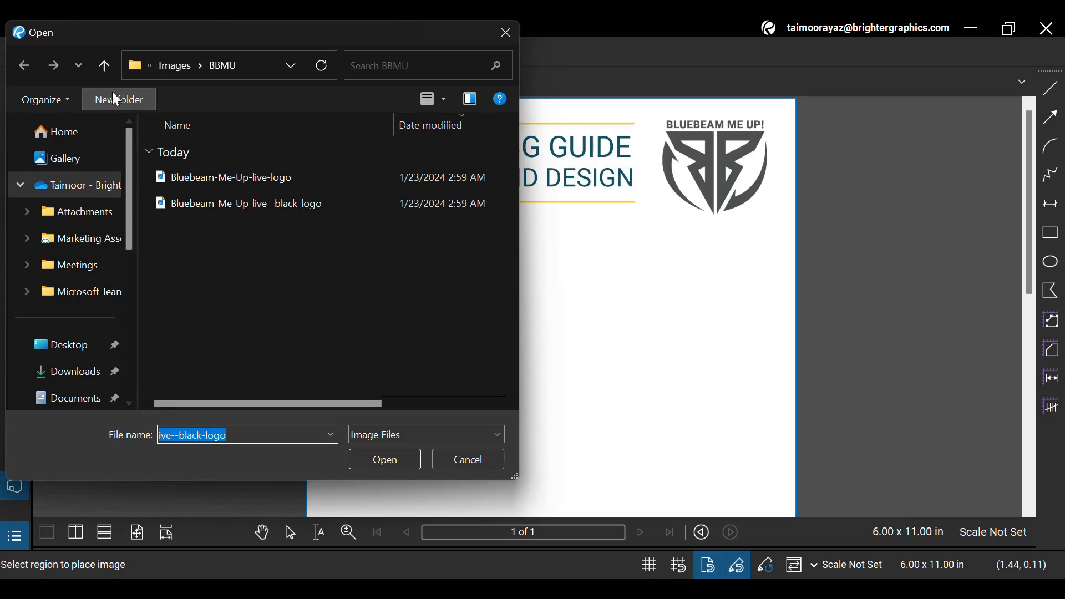
{"action": "left_click", "coordinate": [111, 64]}
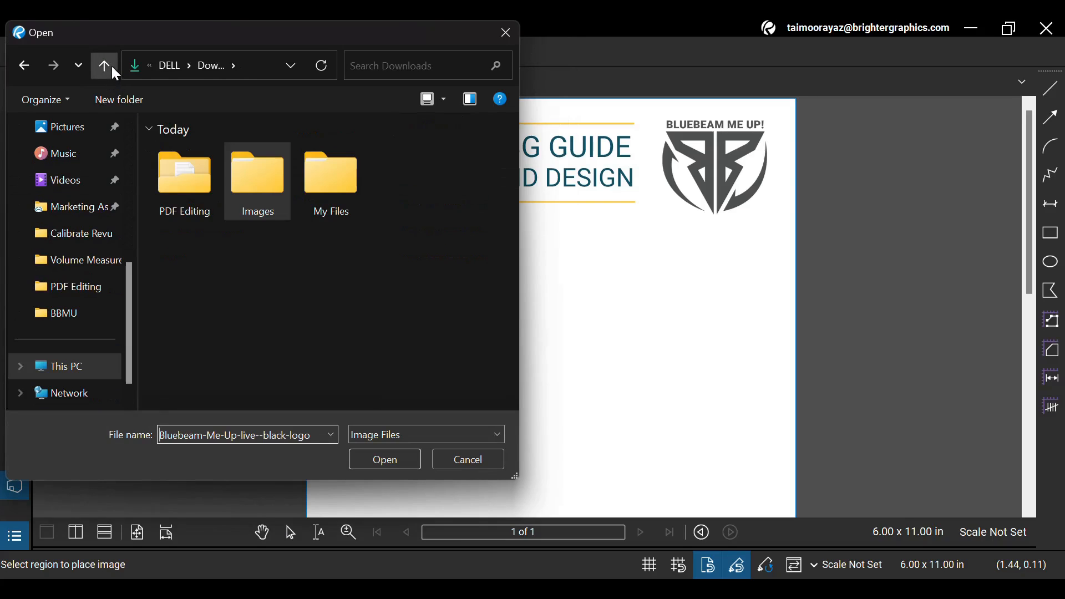
{"action": "left_click", "coordinate": [205, 201]}
{"action": "double_click", "coordinate": [206, 201]}
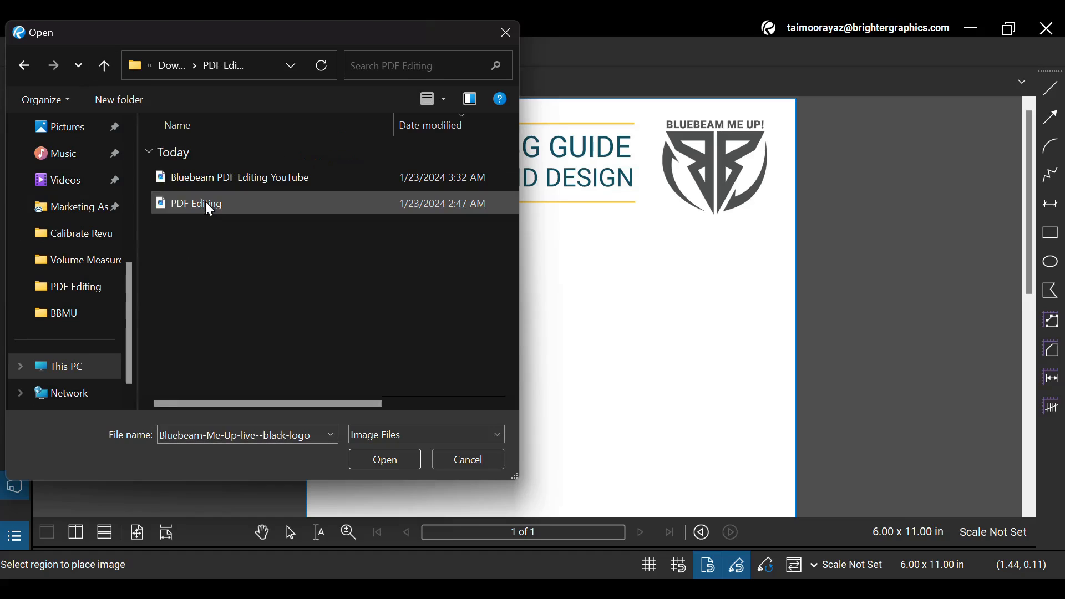
{"action": "left_click", "coordinate": [218, 183]}
{"action": "double_click", "coordinate": [217, 183]}
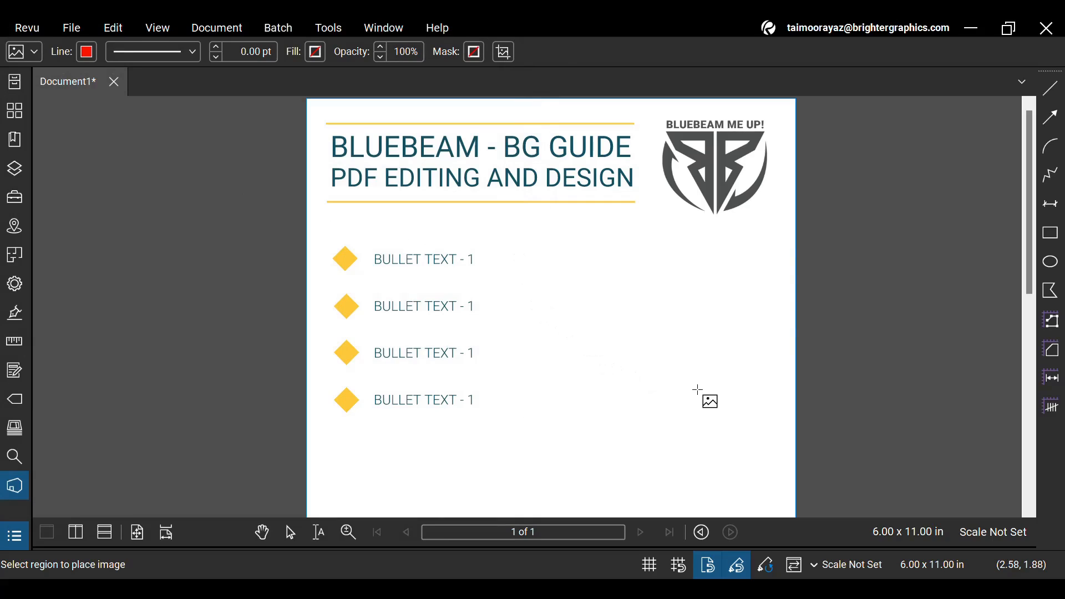
Place the image to the right of the bullet list.
{"action": "mouse_move", "coordinate": [518, 255]}
{"action": "left_mouse_down"}
{"action": "mouse_move", "coordinate": [753, 413]}
{"action": "mouse_move", "coordinate": [758, 457]}
{"action": "mouse_move", "coordinate": [753, 424]}
{"action": "left_mouse_up"}
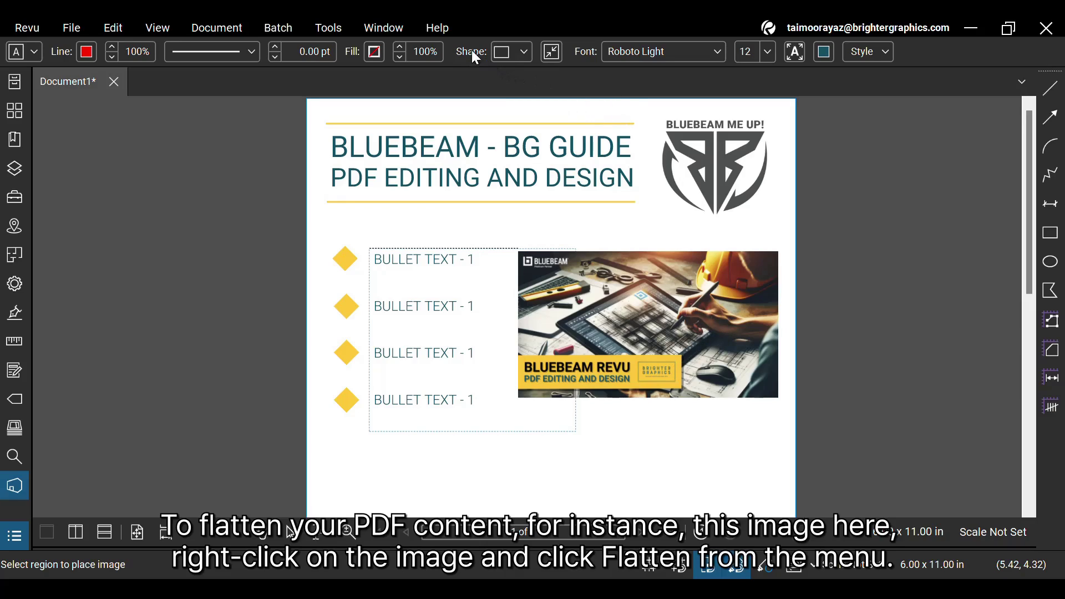
{"action": "key", "text": "Escape"}
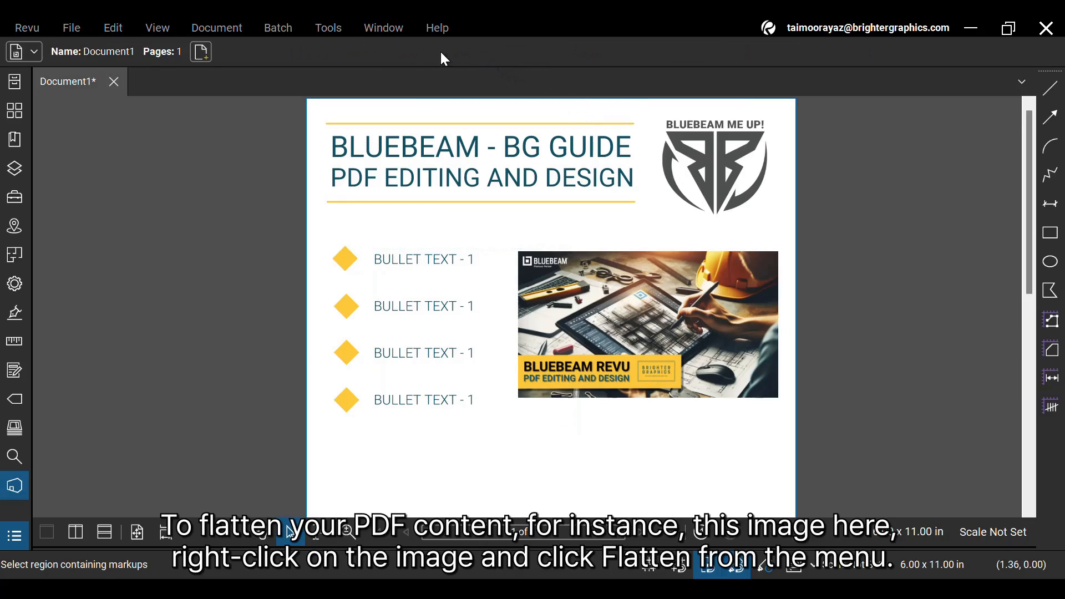
{"action": "right_click", "coordinate": [670, 300]}
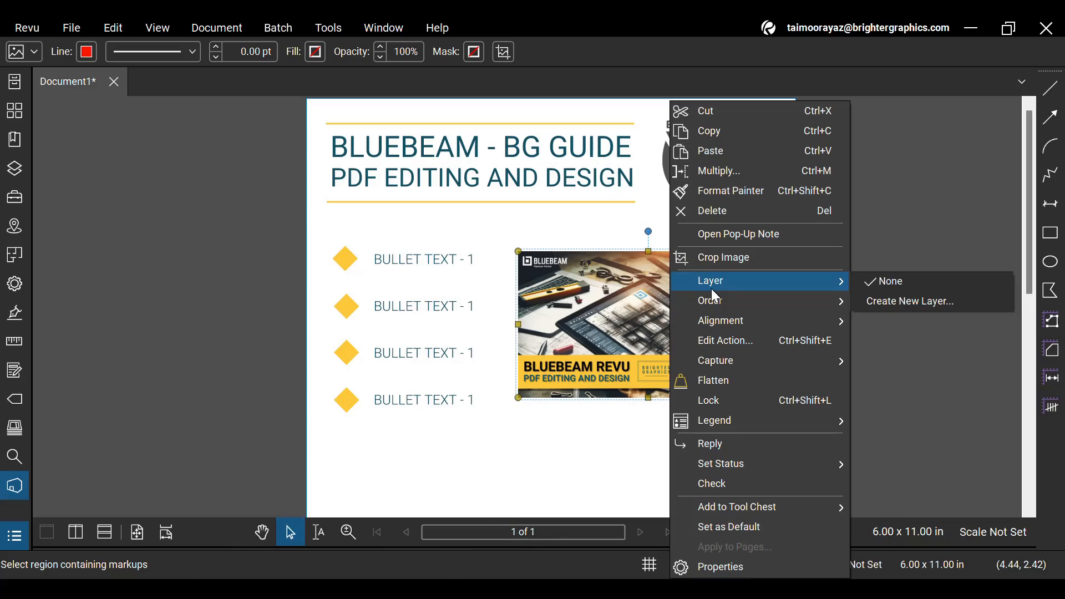
{"action": "left_click", "coordinate": [739, 383]}
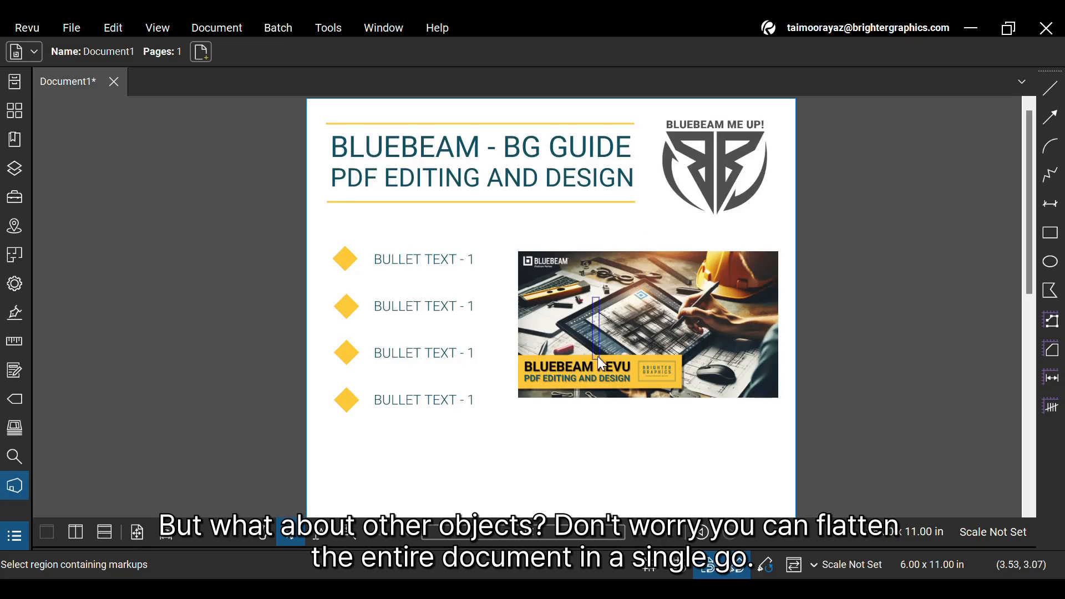
{"action": "left_click_drag", "start_coordinate": [611, 358], "coordinate": [706, 429]}
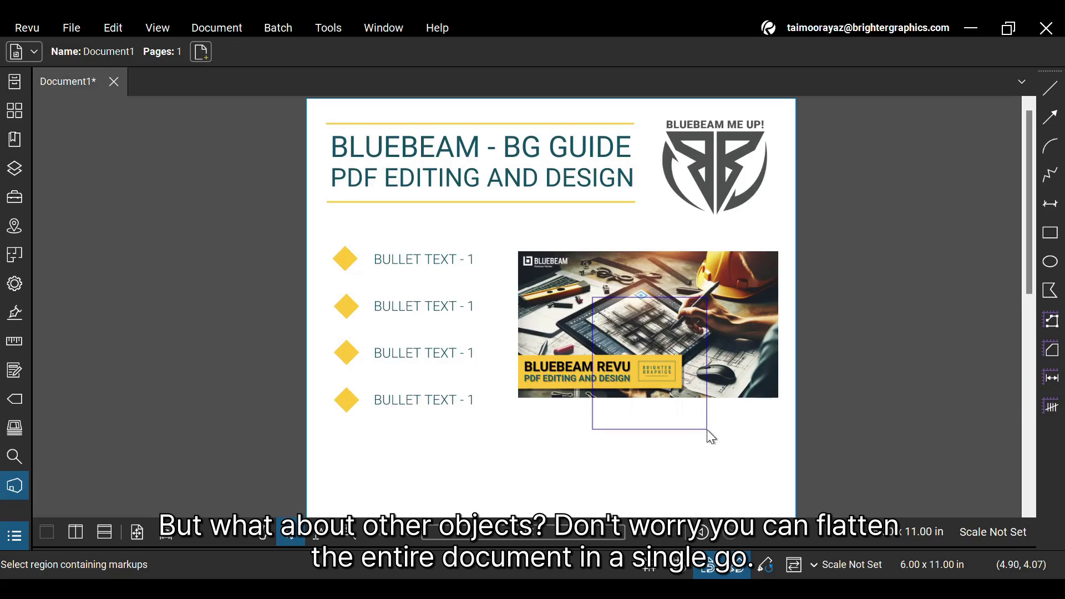
{"action": "left_click", "coordinate": [724, 191]}
{"action": "left_click", "coordinate": [707, 301]}
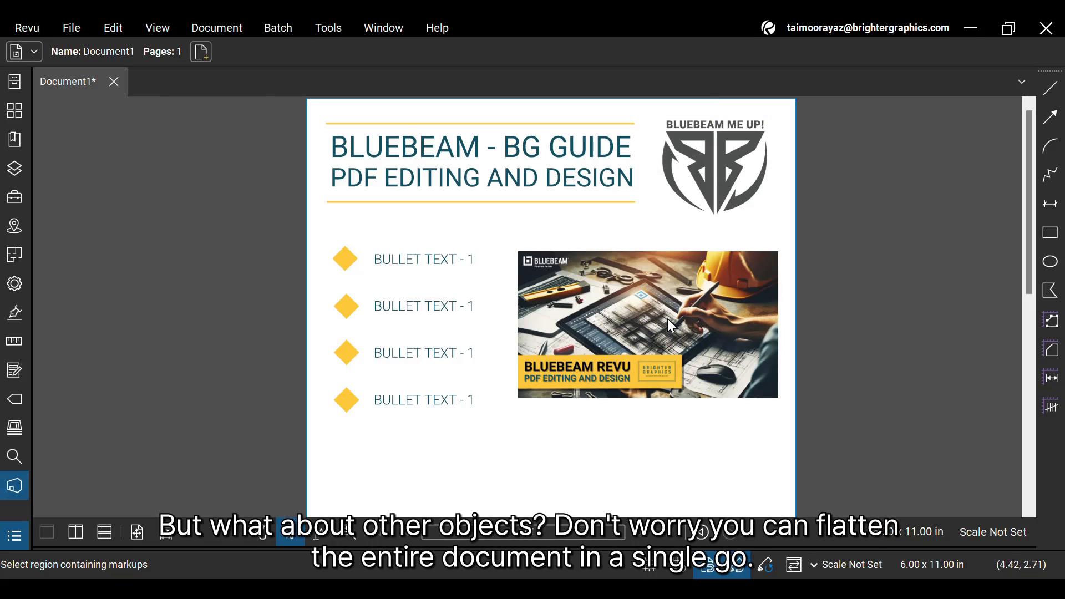
Flatten all markups in the document via Document > Flatten.
{"action": "left_click", "coordinate": [234, 31]}
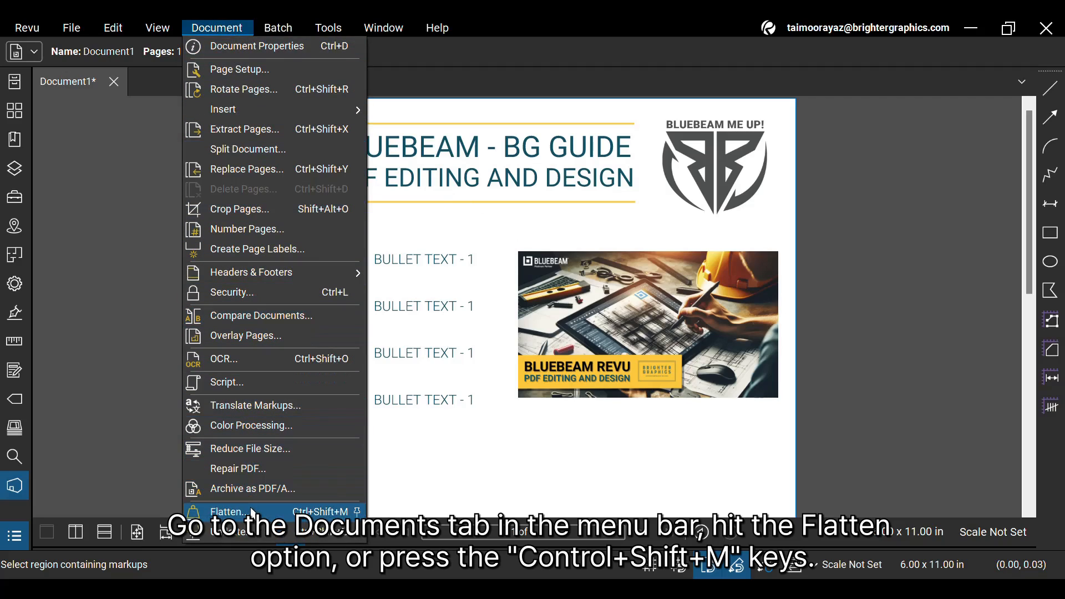
{"action": "left_click", "coordinate": [228, 512]}
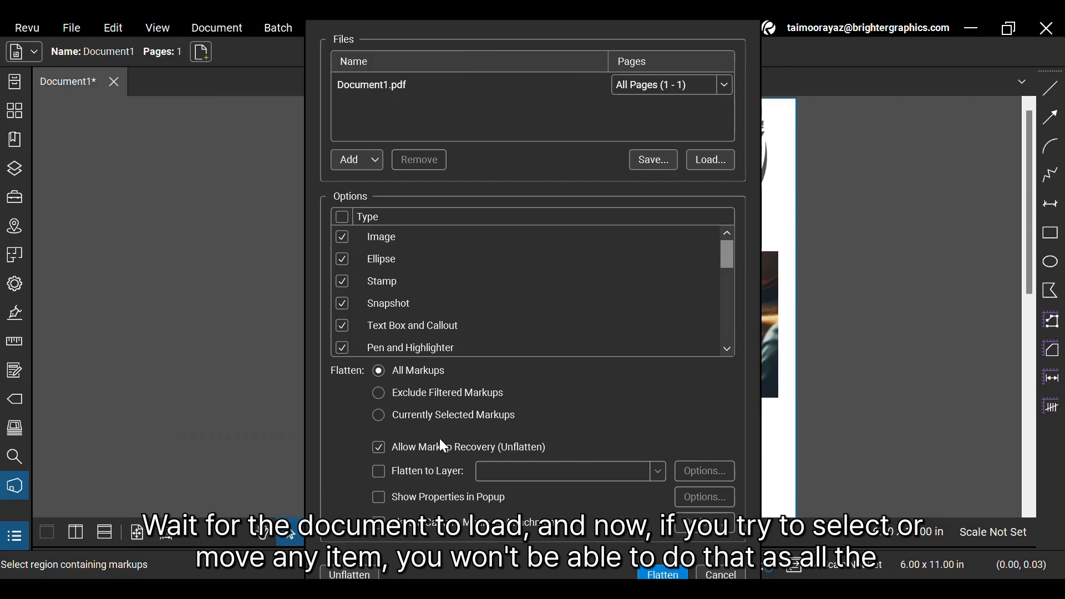
{"action": "left_click", "coordinate": [663, 575]}
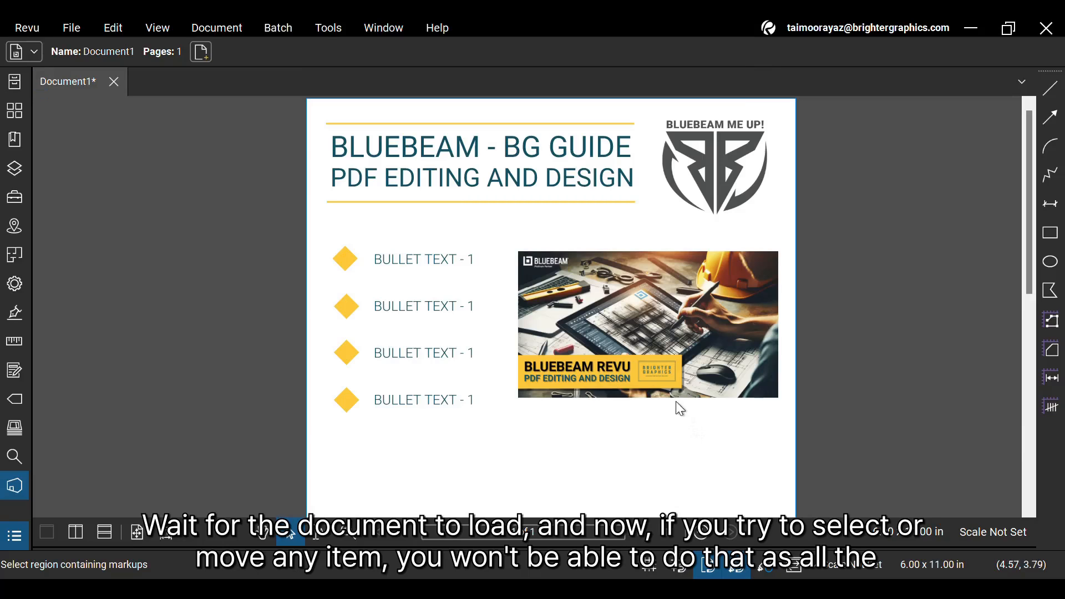
Confirm the logo and title can no longer be selected, then undo the flatten.
{"action": "left_click_drag", "start_coordinate": [631, 107], "coordinate": [781, 236]}
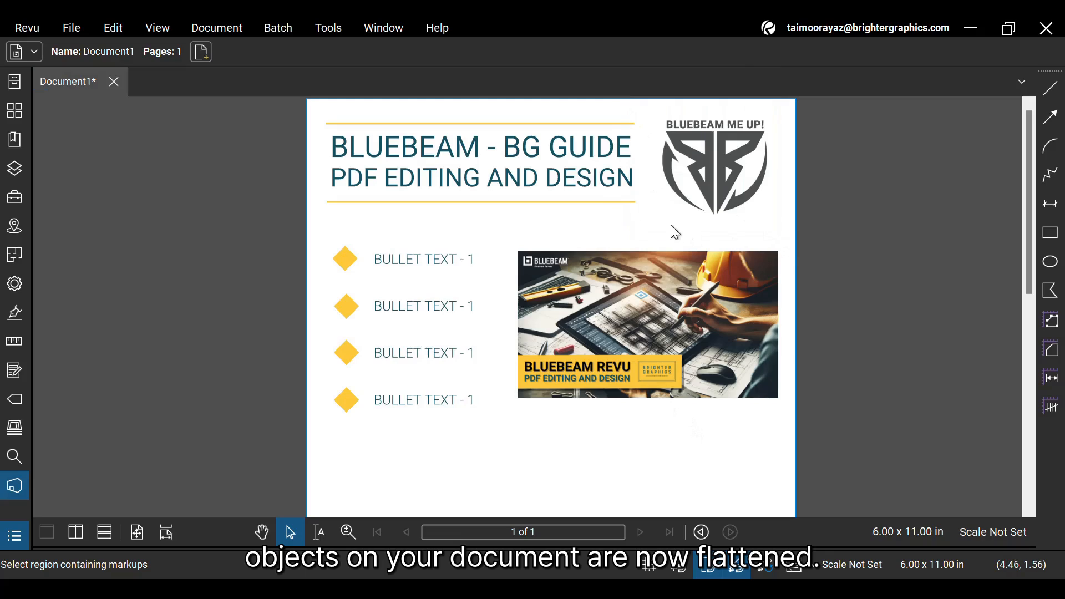
{"action": "left_click_drag", "start_coordinate": [671, 224], "coordinate": [319, 112]}
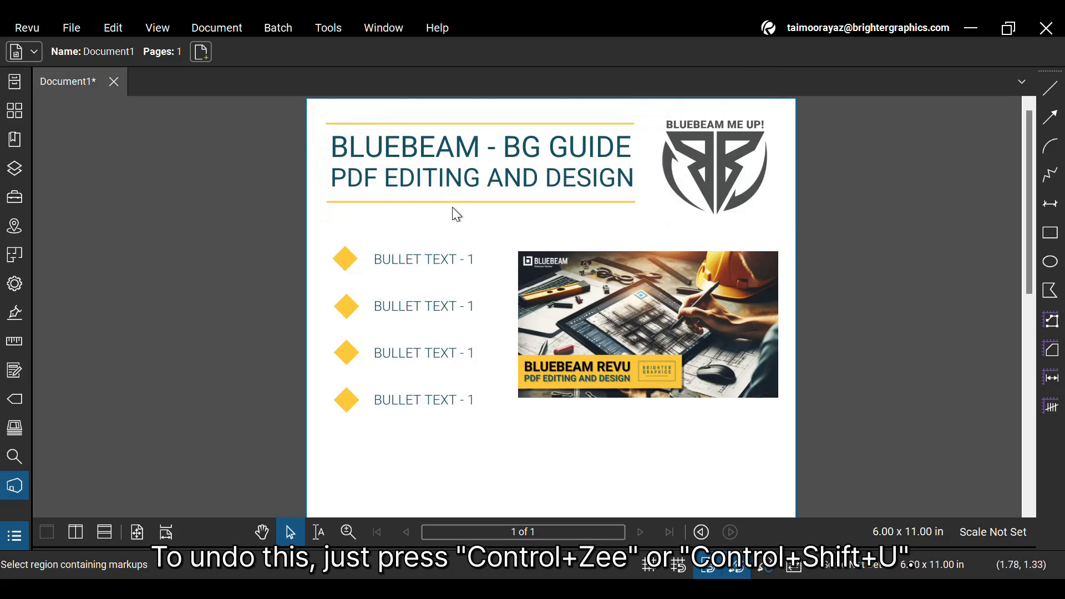
{"action": "key", "text": "ctrl+z"}
Select the title and logo markups and show the Markups List.
{"action": "left_click_drag", "start_coordinate": [651, 223], "coordinate": [325, 113]}
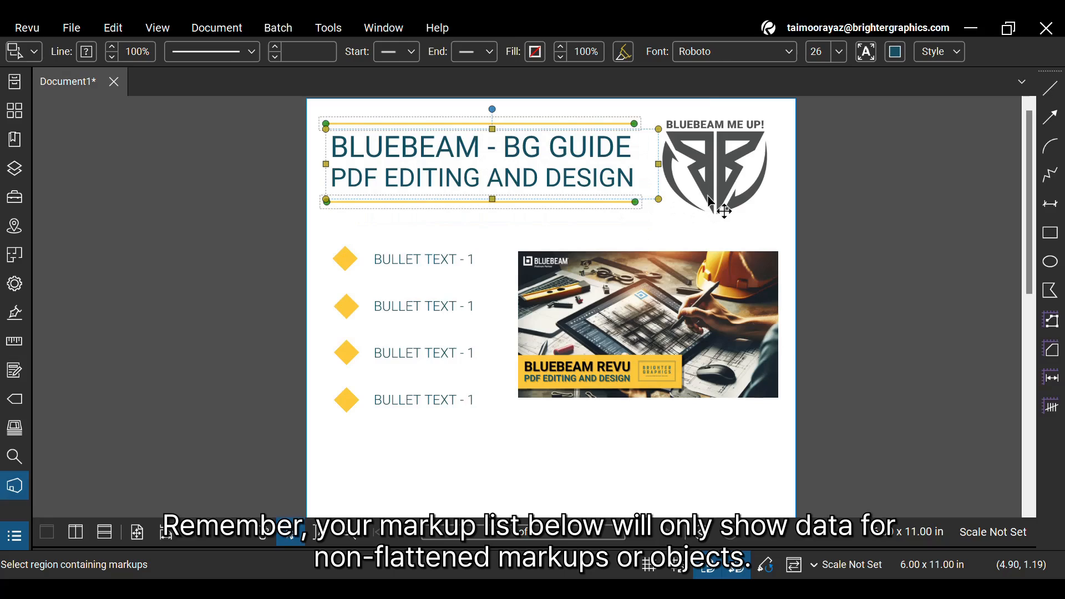
{"action": "left_click", "coordinate": [716, 166]}
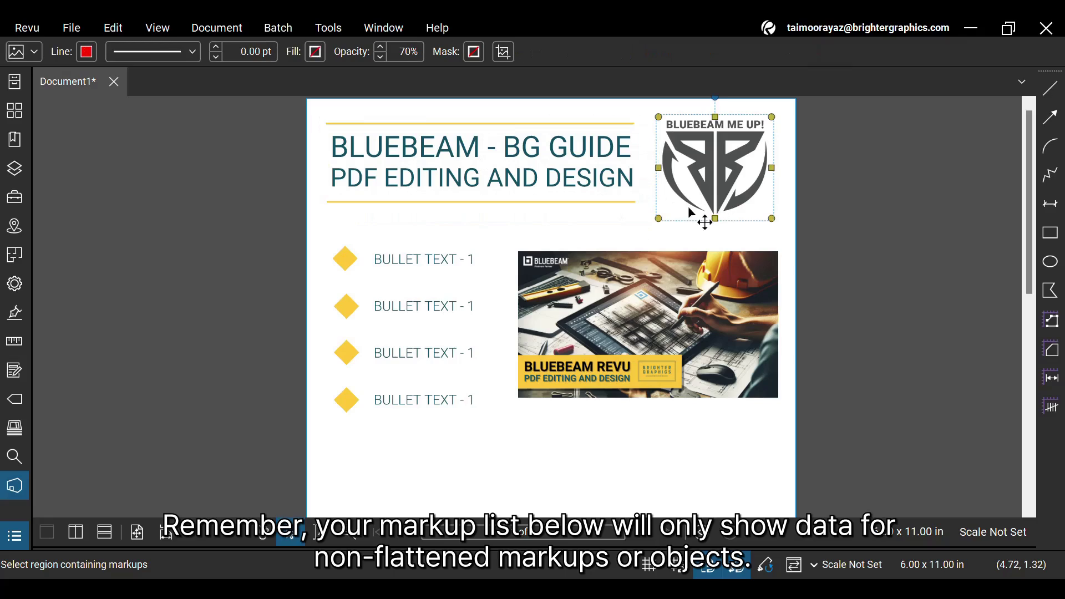
{"action": "left_click", "coordinate": [13, 533]}
{"action": "scroll", "coordinate": [382, 483], "scroll_direction": "up", "scroll_amount": 5}
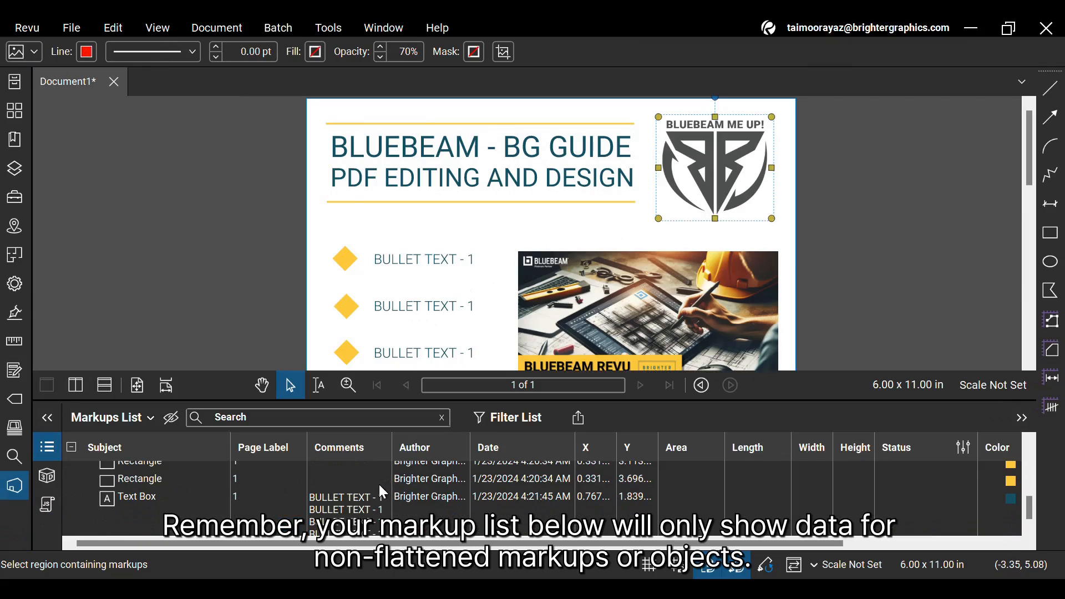
{"action": "left_click", "coordinate": [538, 230]}
Flatten all markups into the page and hide the Markups List.
{"action": "left_click", "coordinate": [216, 27]}
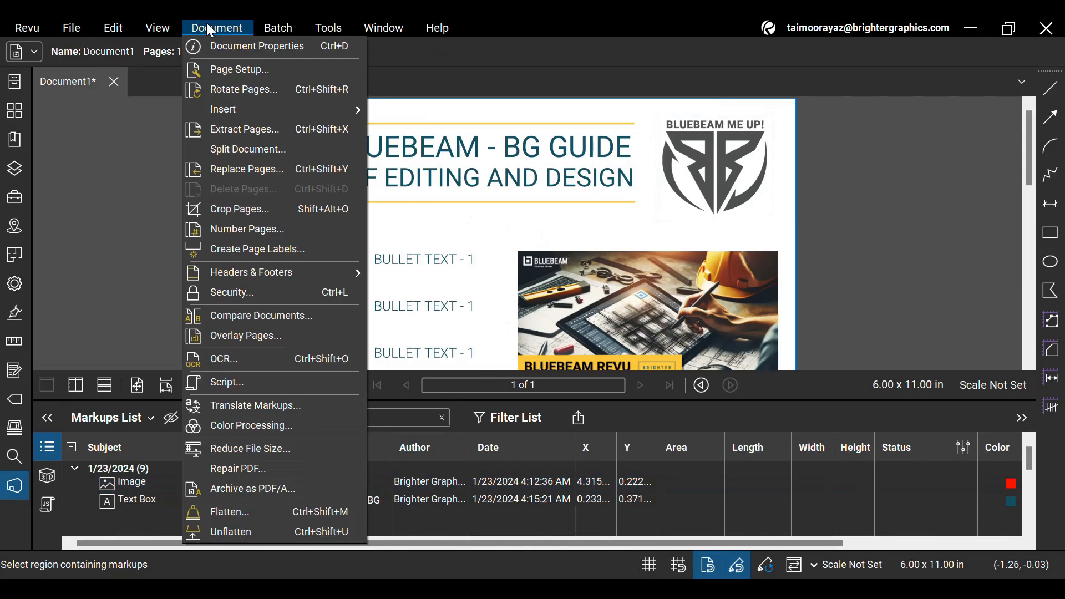
{"action": "left_click", "coordinate": [225, 512]}
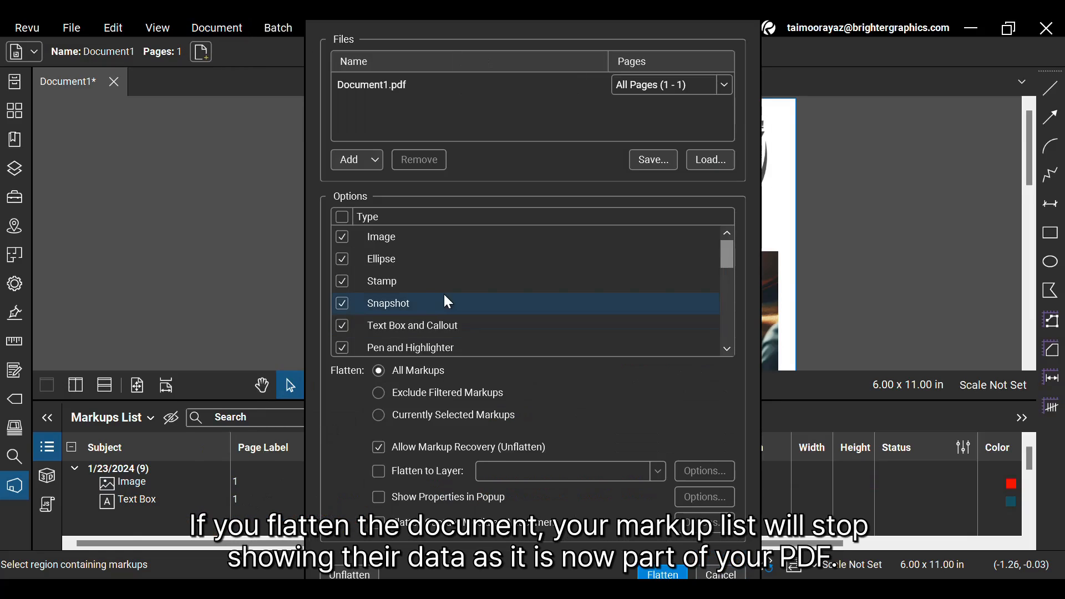
{"action": "left_click", "coordinate": [662, 574]}
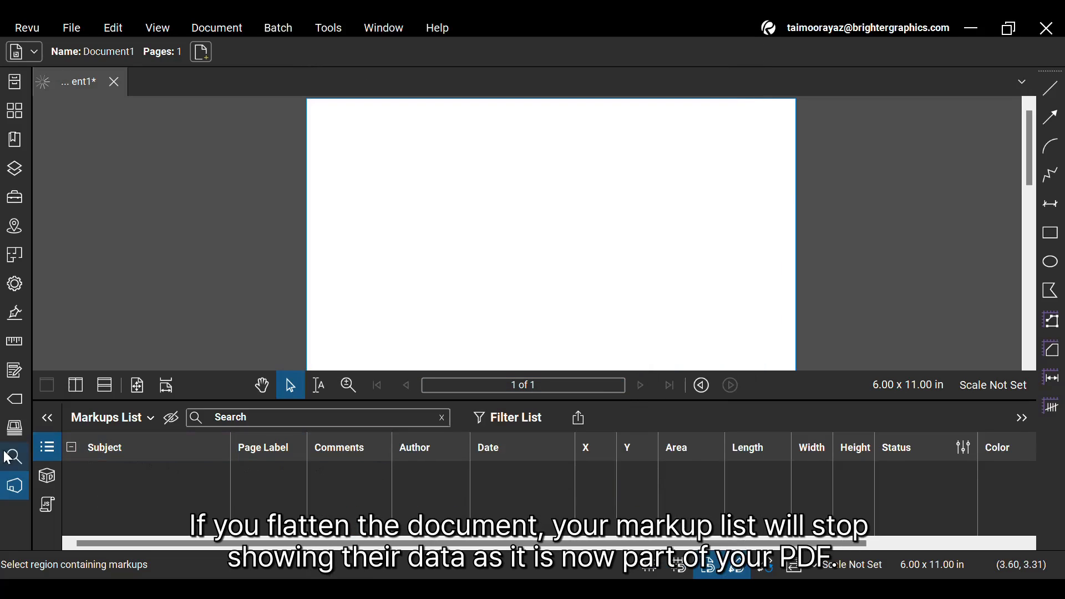
{"action": "left_click", "coordinate": [13, 485]}
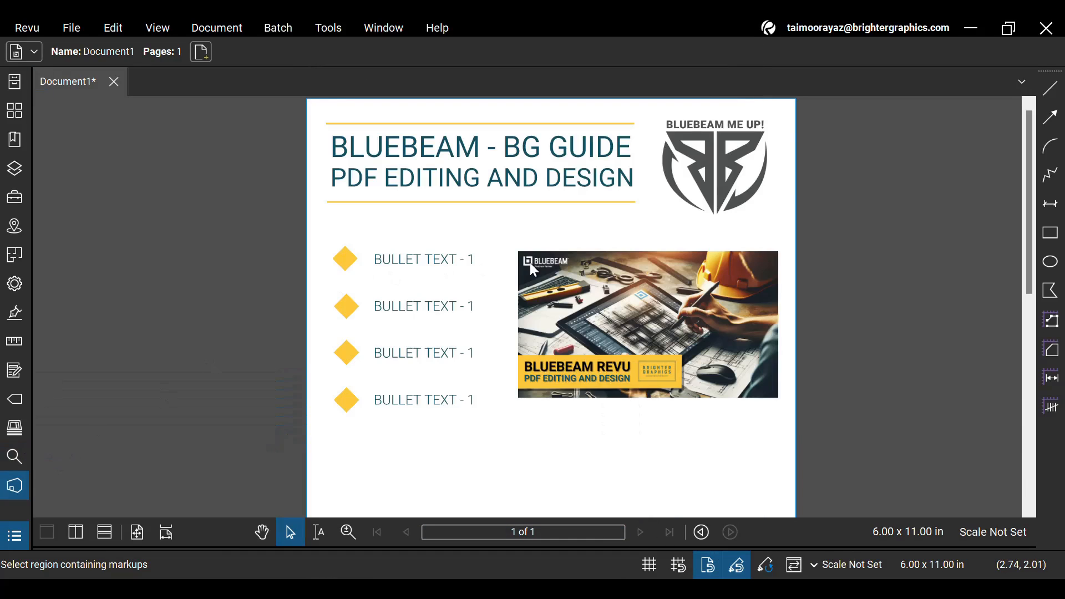
{"action": "scroll", "coordinate": [568, 260], "scroll_direction": "down", "scroll_amount": 3}
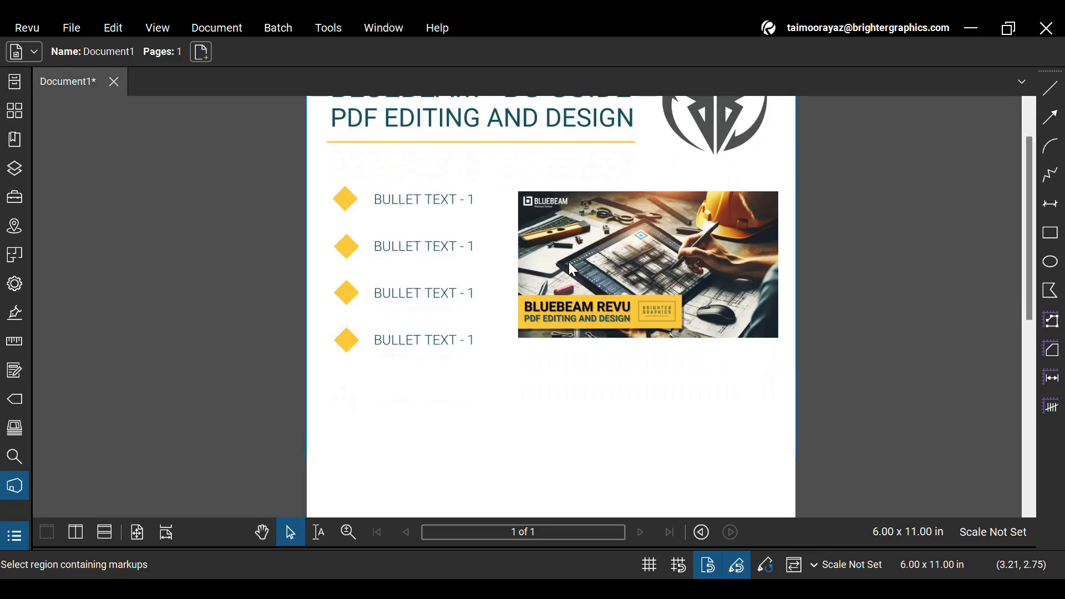
{"action": "scroll", "coordinate": [570, 262], "scroll_direction": "down", "scroll_amount": 3}
{"action": "scroll", "coordinate": [570, 263], "scroll_direction": "up", "scroll_amount": 5}
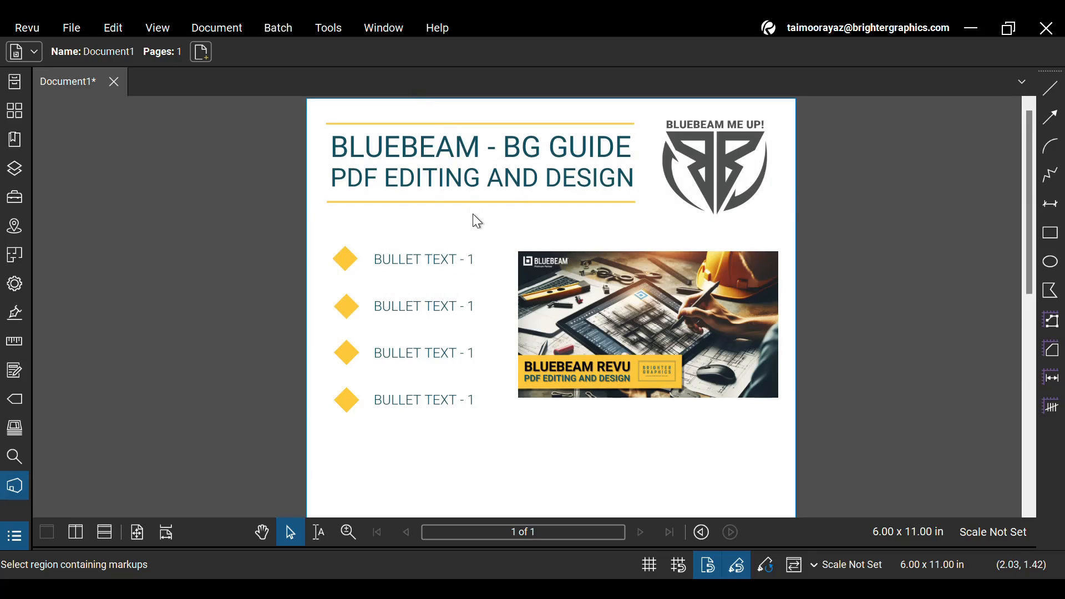
{"action": "scroll", "coordinate": [464, 259], "scroll_direction": "down", "scroll_amount": 3}
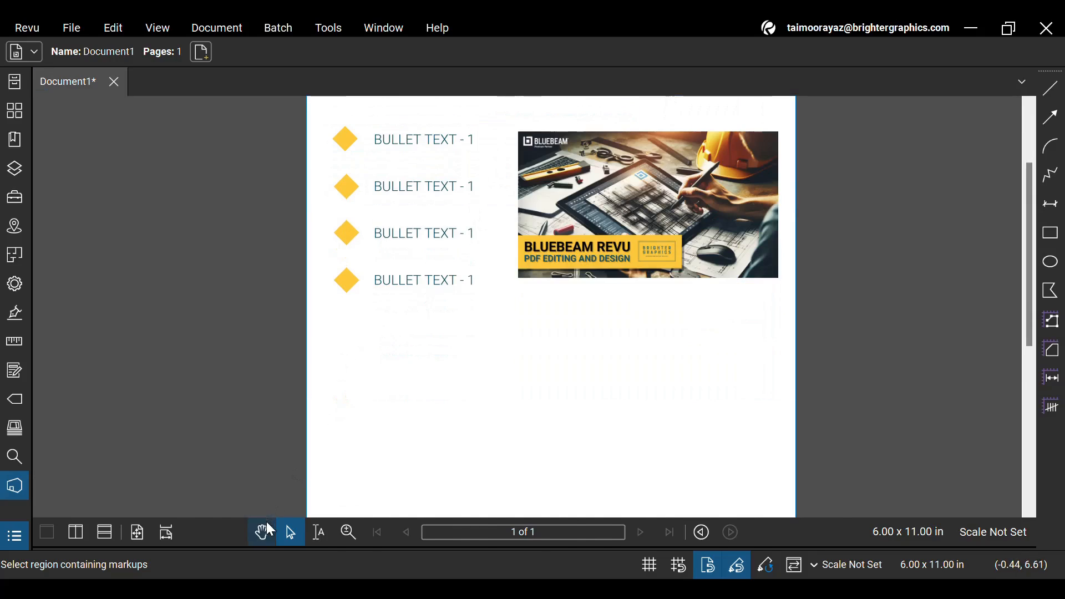
Choose Image From File and open the colour Brighter Graphics logo from Images\BG.
{"action": "left_click", "coordinate": [264, 532]}
{"action": "scroll", "coordinate": [477, 369], "scroll_direction": "down", "scroll_amount": 3}
{"action": "scroll", "coordinate": [477, 369], "scroll_direction": "down", "scroll_amount": 3}
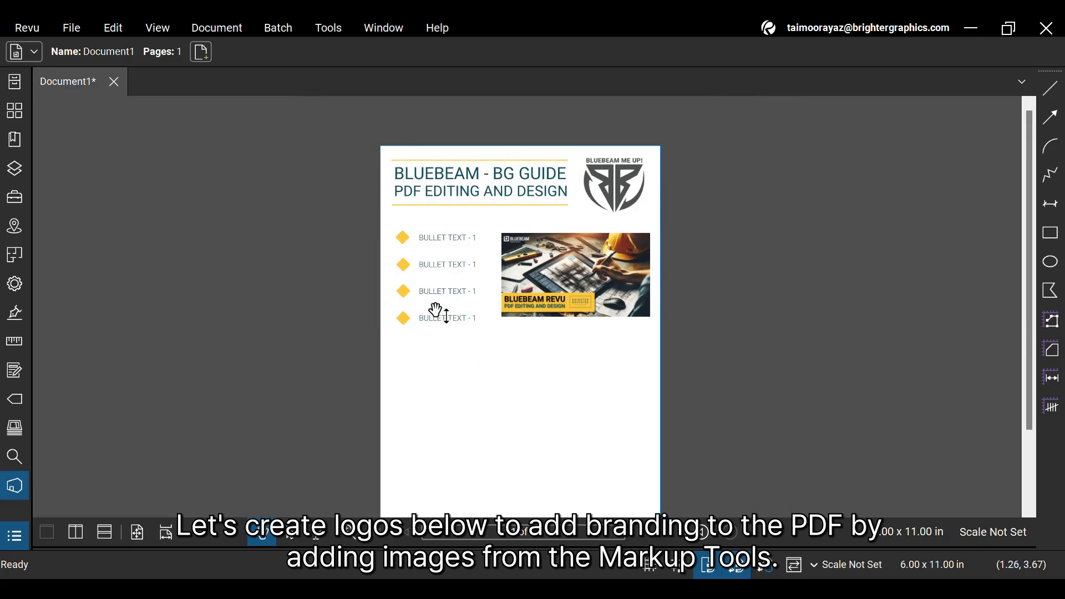
{"action": "left_click", "coordinate": [340, 32]}
{"action": "mouse_move", "coordinate": [350, 46]}
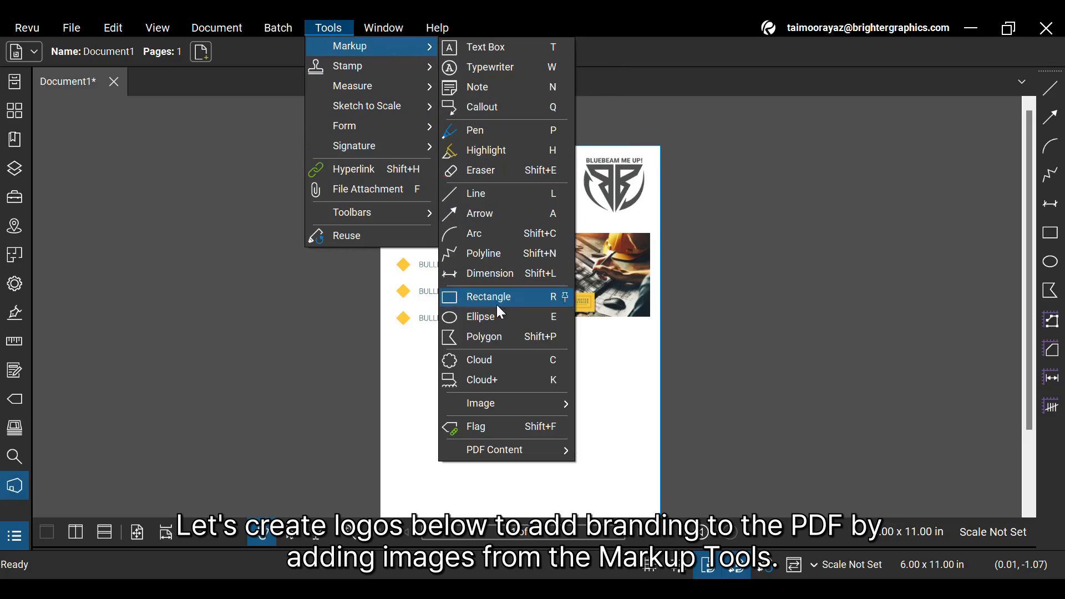
{"action": "mouse_move", "coordinate": [481, 403]}
{"action": "left_click", "coordinate": [618, 402]}
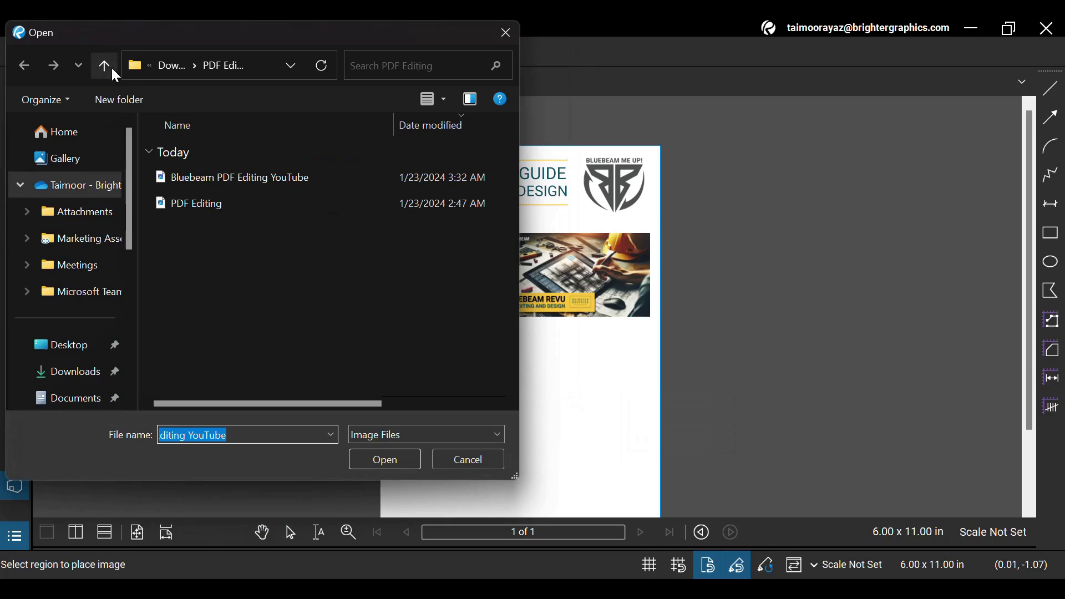
{"action": "left_click", "coordinate": [105, 65]}
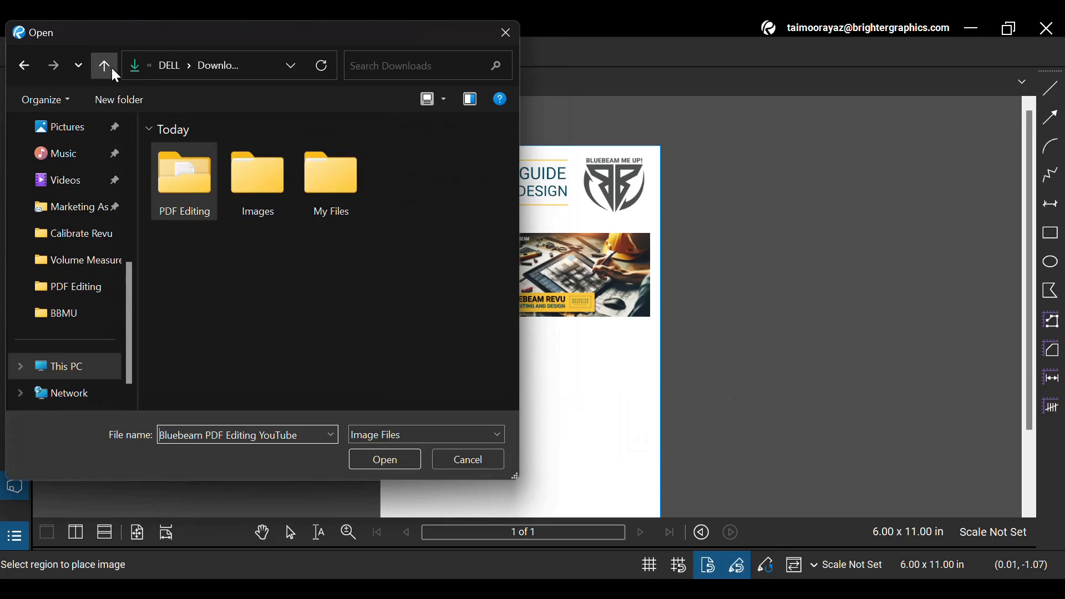
{"action": "double_click", "coordinate": [274, 189]}
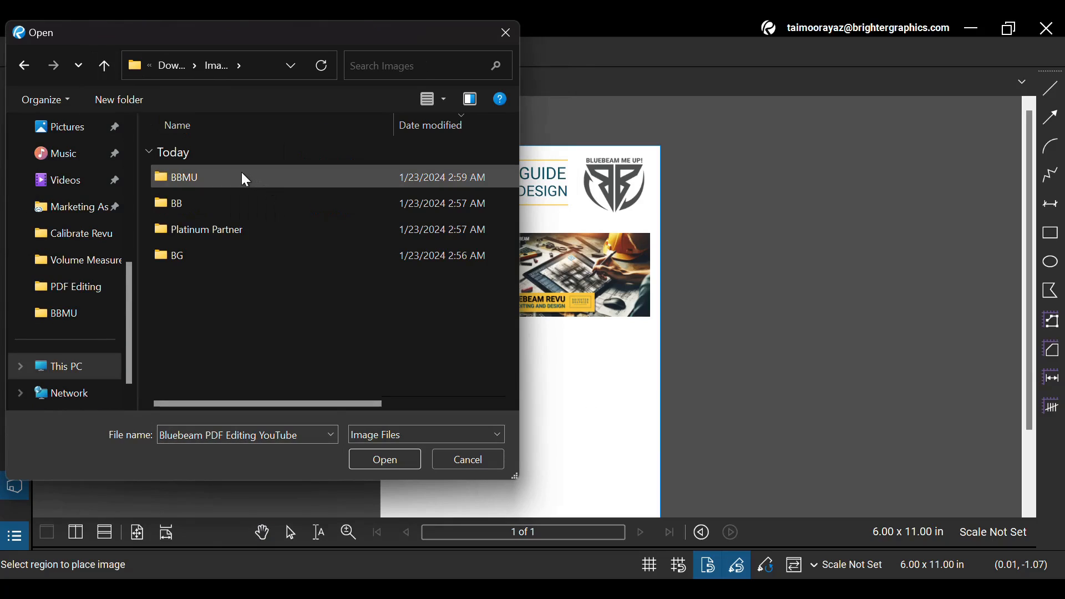
{"action": "double_click", "coordinate": [230, 255]}
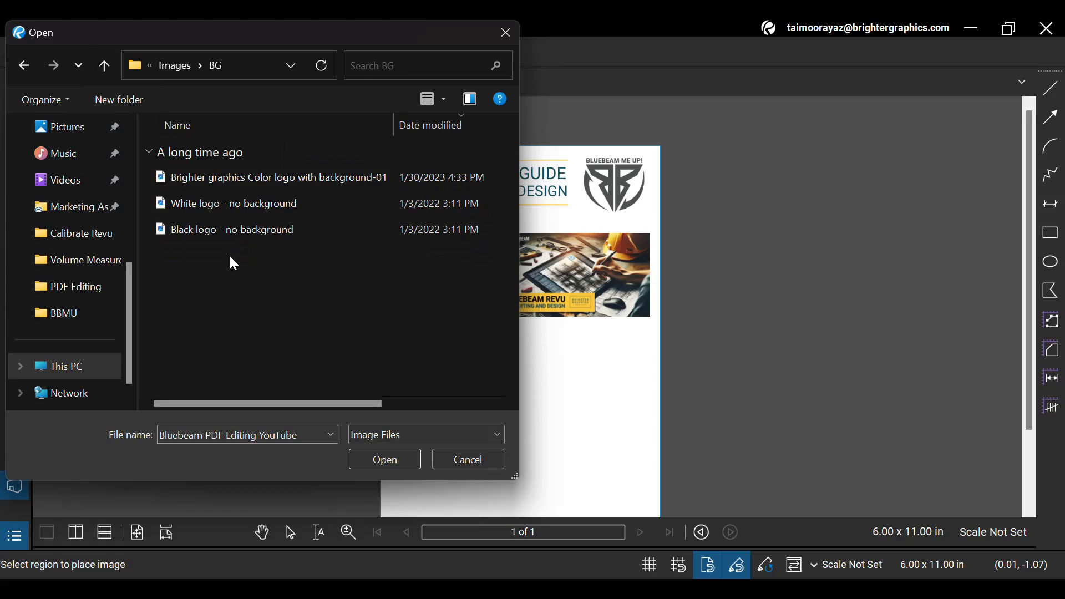
{"action": "double_click", "coordinate": [262, 178]}
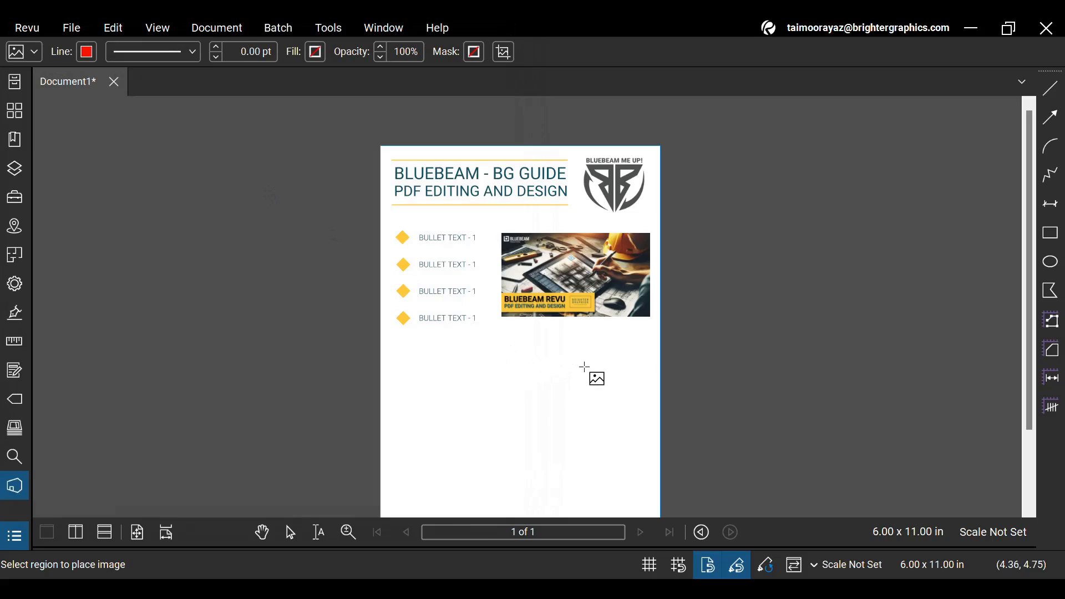
{"action": "scroll", "coordinate": [562, 356], "scroll_direction": "up", "scroll_amount": 3}
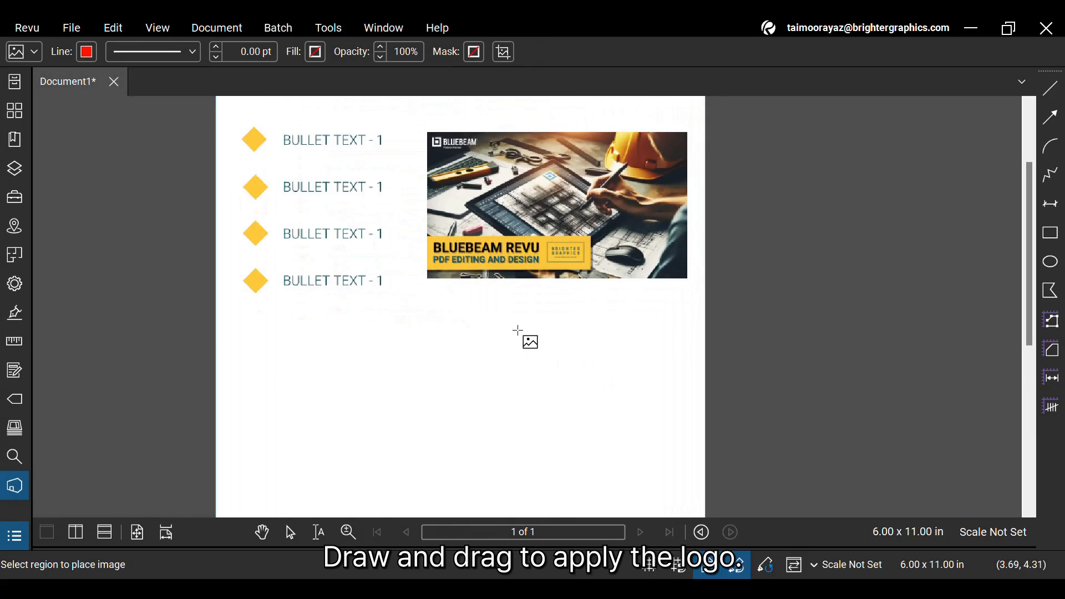
Place the yellow logo below the photo on the lower right.
{"action": "left_click_drag", "start_coordinate": [510, 346], "coordinate": [689, 433]}
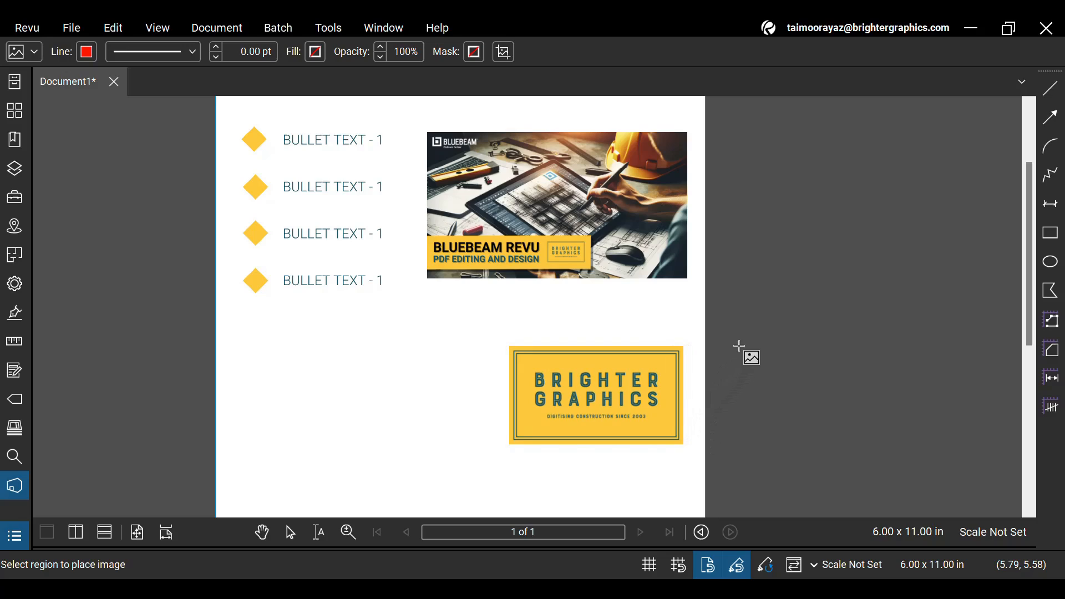
{"action": "left_click", "coordinate": [621, 338]}
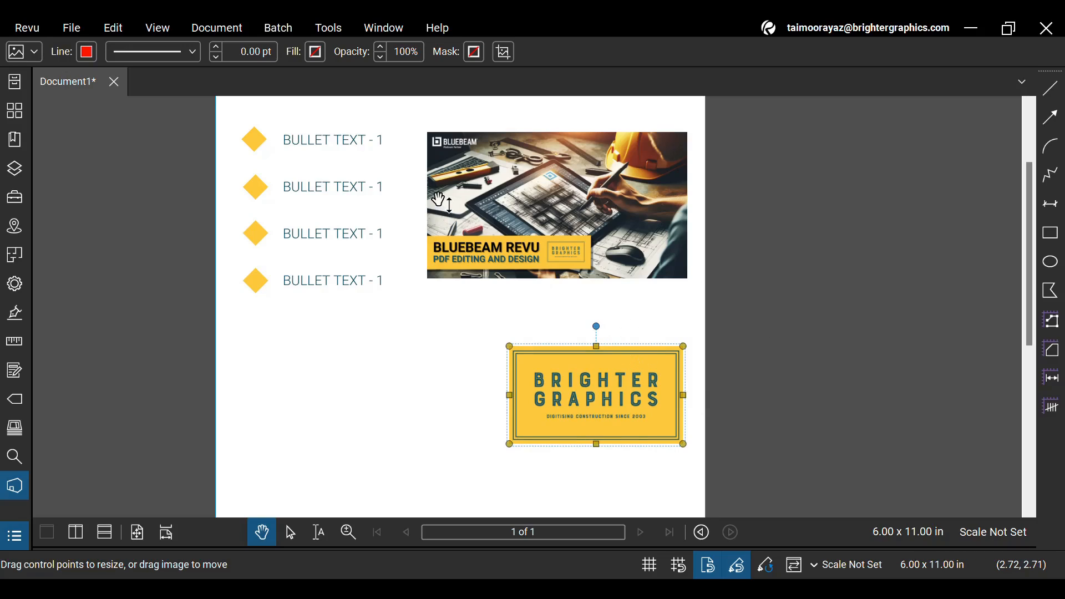
Choose Image From File and open BB-Logo-H-PltnmPrtnr-Blue-2x from the Platinum Partner folder.
{"action": "left_click", "coordinate": [217, 27]}
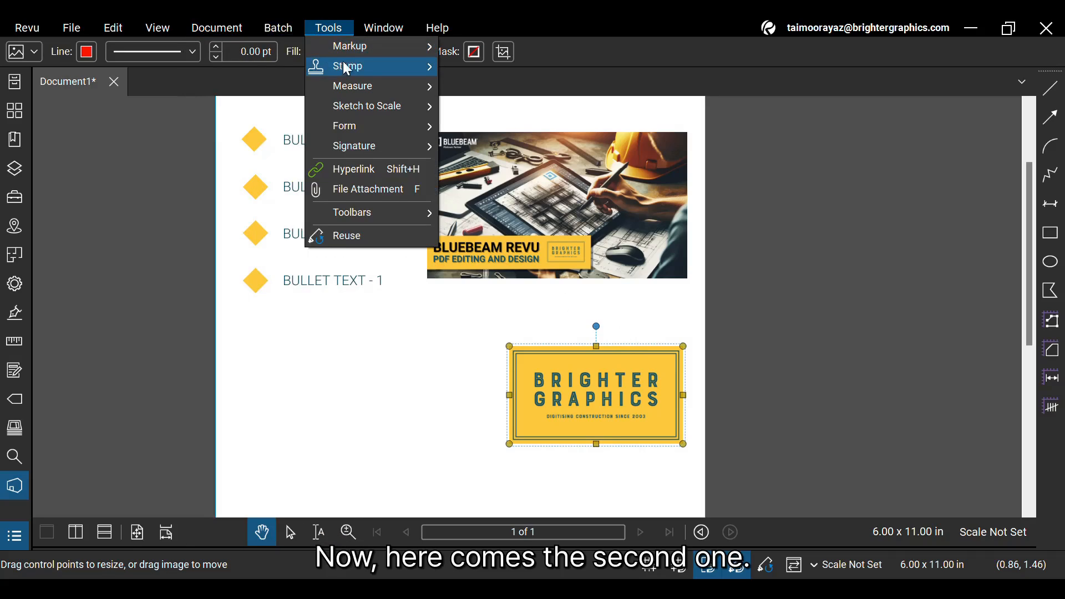
{"action": "mouse_move", "coordinate": [350, 45]}
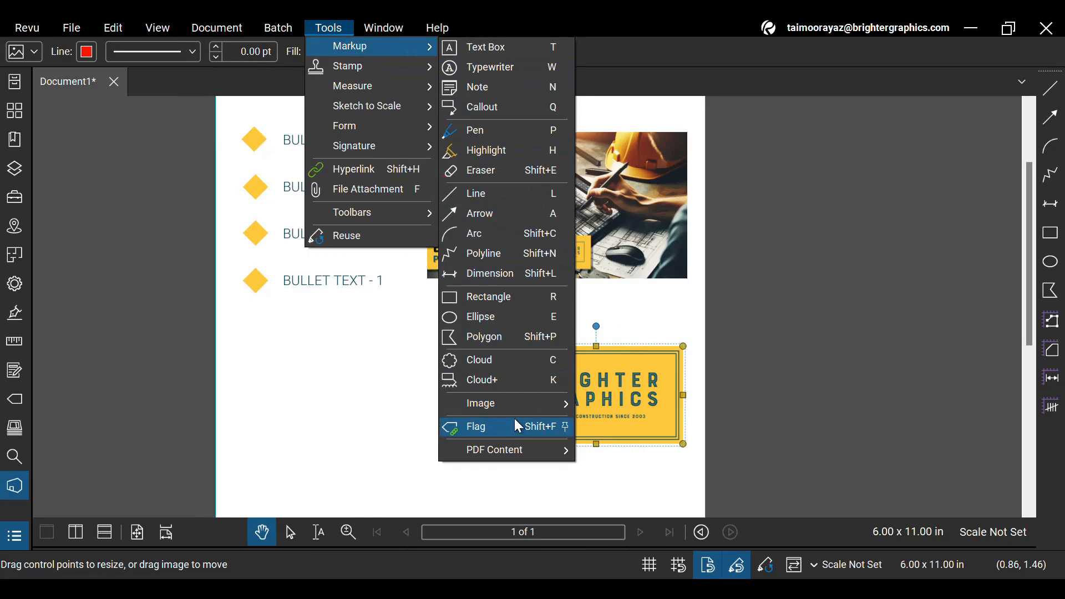
{"action": "mouse_move", "coordinate": [481, 403]}
{"action": "left_click", "coordinate": [582, 403]}
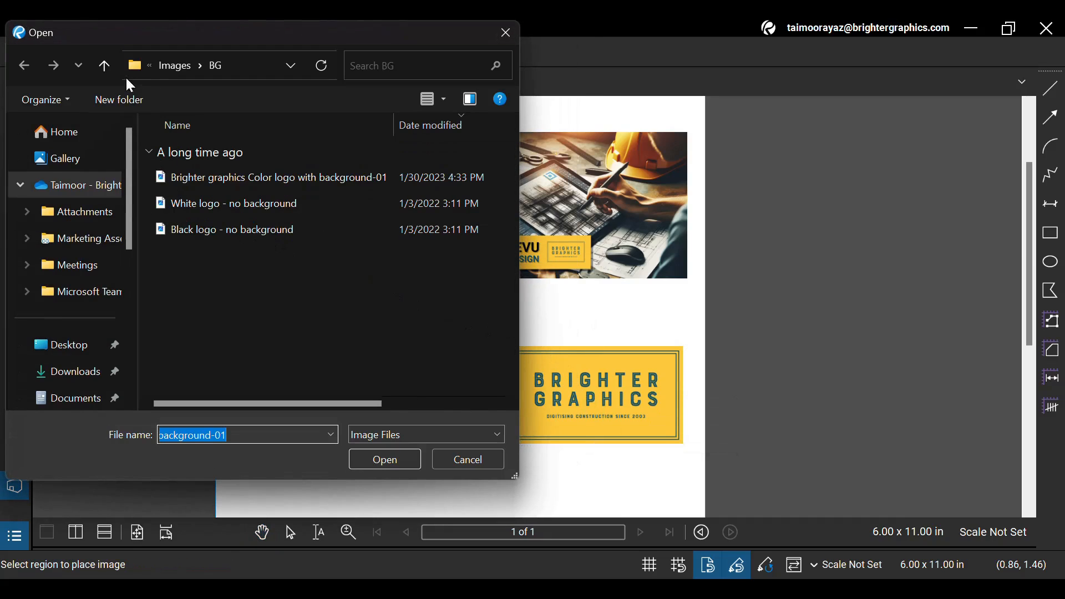
{"action": "left_click", "coordinate": [105, 66]}
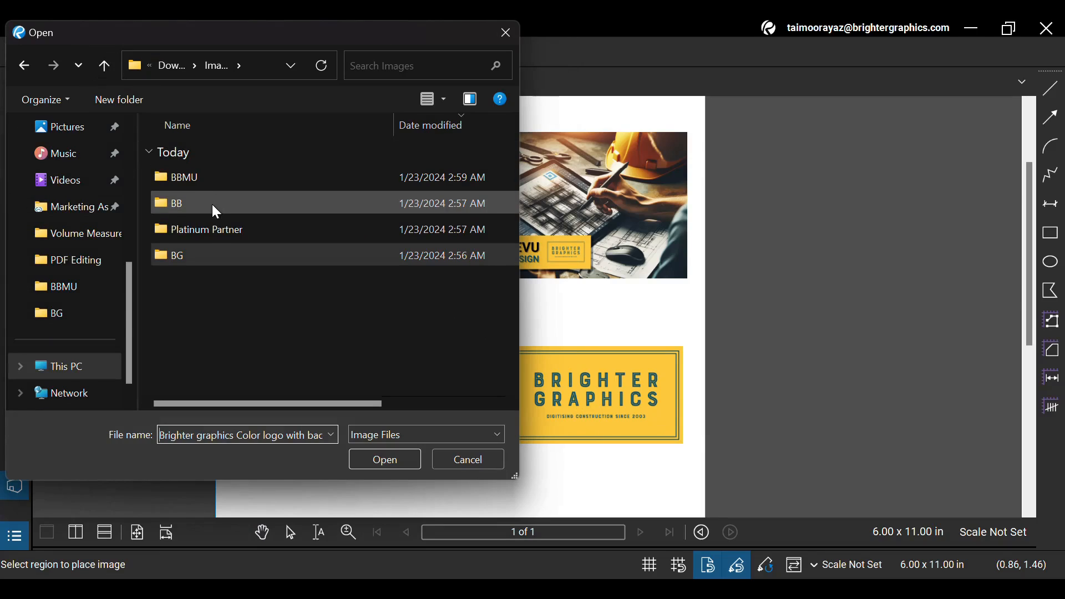
{"action": "double_click", "coordinate": [206, 229]}
{"action": "left_click", "coordinate": [217, 229]}
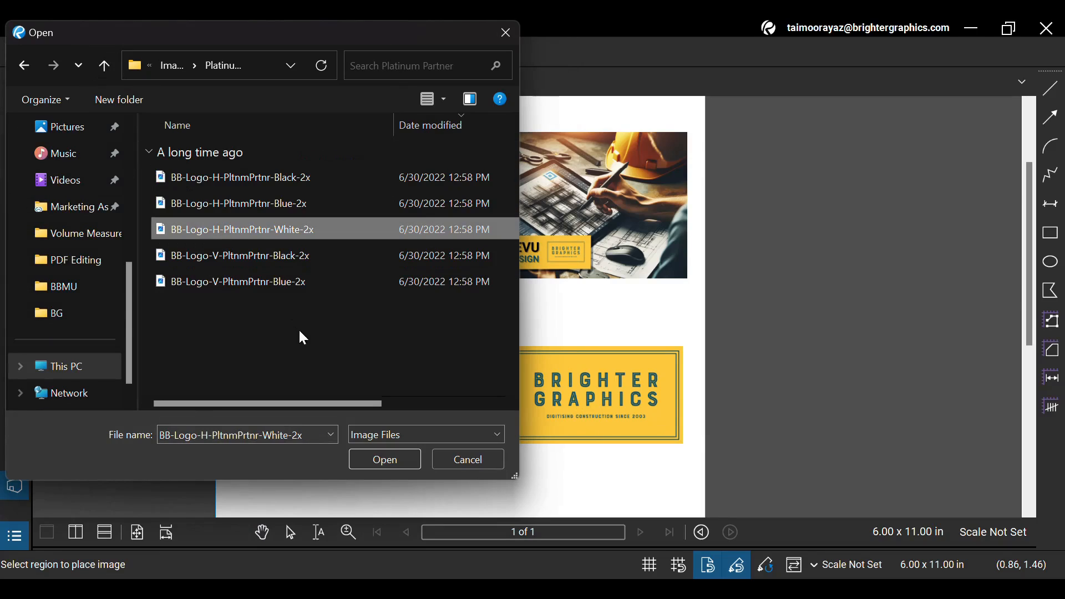
{"action": "scroll", "coordinate": [293, 276], "scroll_direction": "up", "scroll_amount": 3}
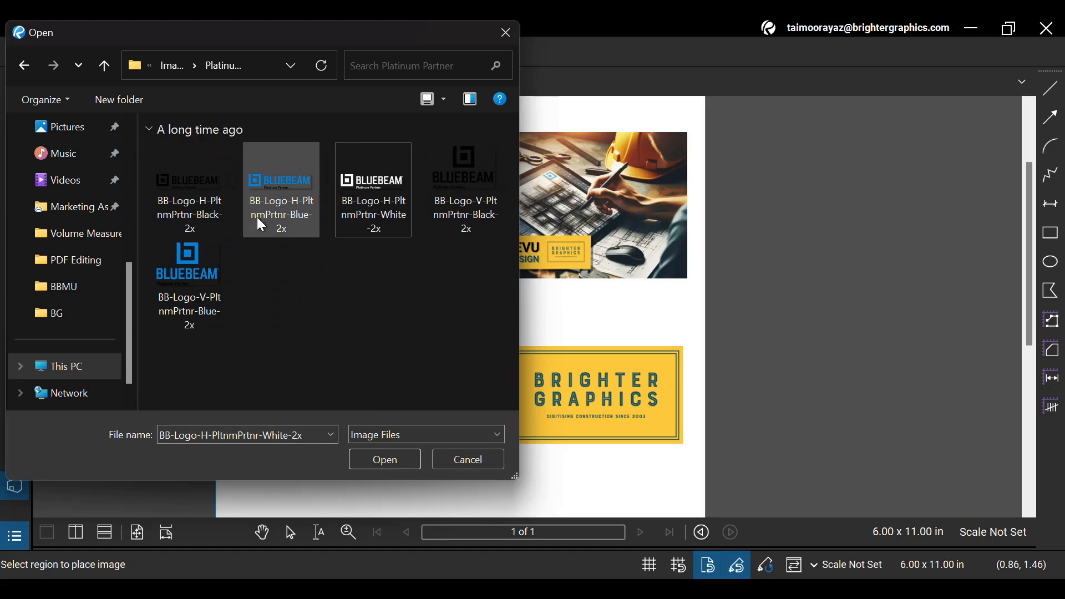
{"action": "double_click", "coordinate": [272, 201]}
{"action": "scroll", "coordinate": [524, 453], "scroll_direction": "down", "scroll_amount": 2}
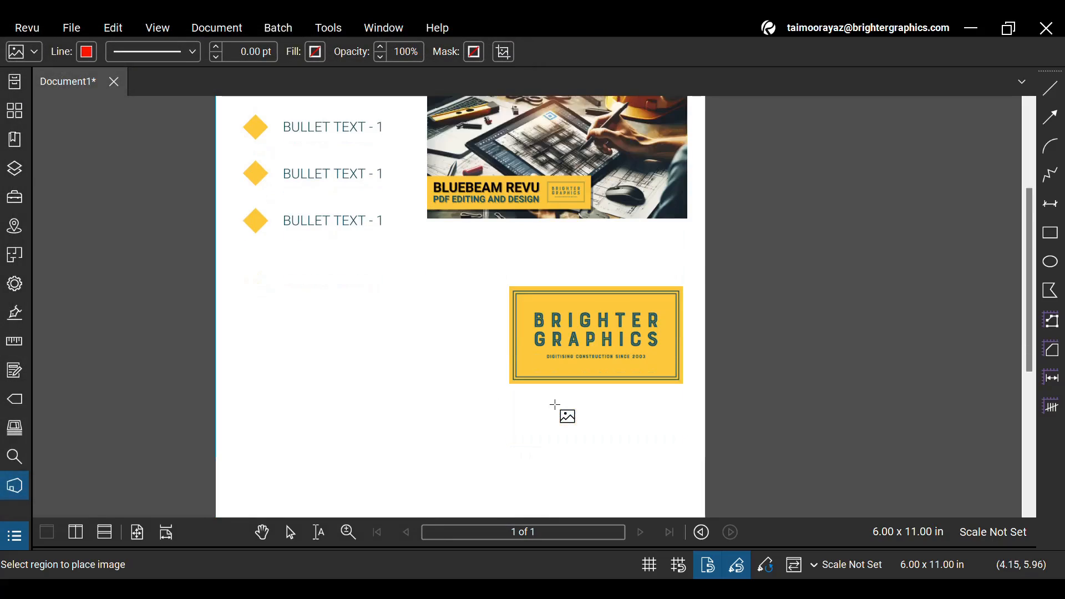
{"action": "scroll", "coordinate": [549, 417], "scroll_direction": "down", "scroll_amount": 2}
{"action": "scroll", "coordinate": [554, 408], "scroll_direction": "down", "scroll_amount": 2}
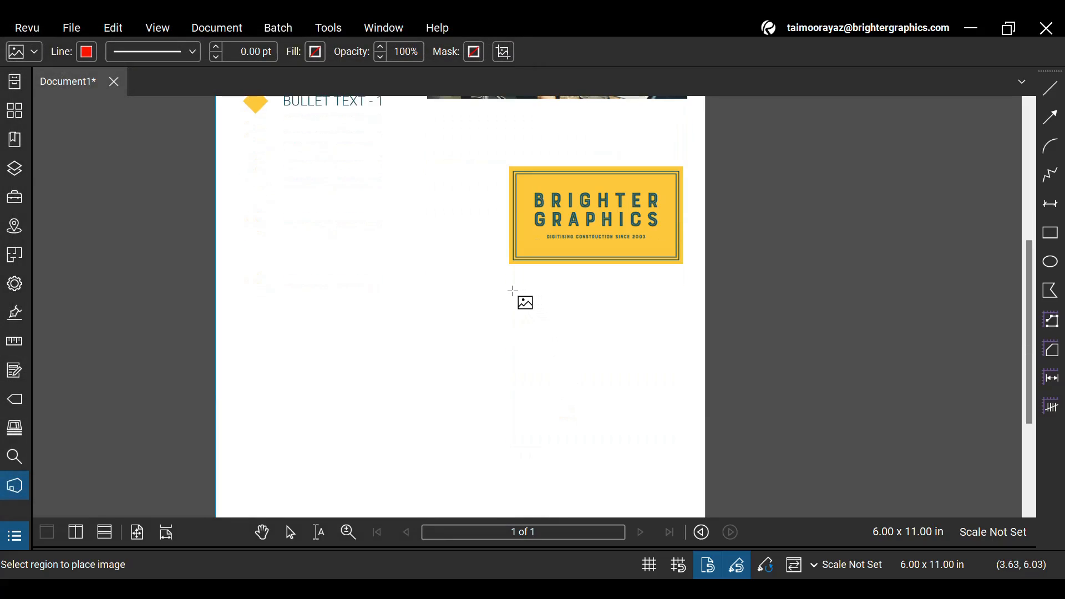
Place the blue logo below the Brighter Graphics logo, nudge it left and resize it.
{"action": "left_click_drag", "start_coordinate": [512, 292], "coordinate": [655, 475]}
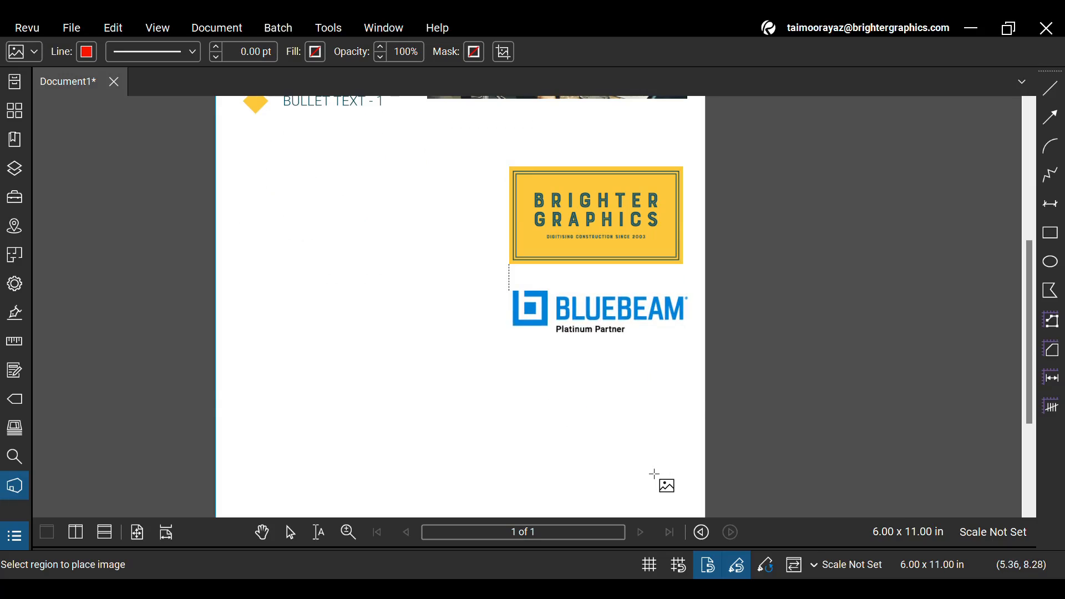
{"action": "left_click", "coordinate": [604, 327]}
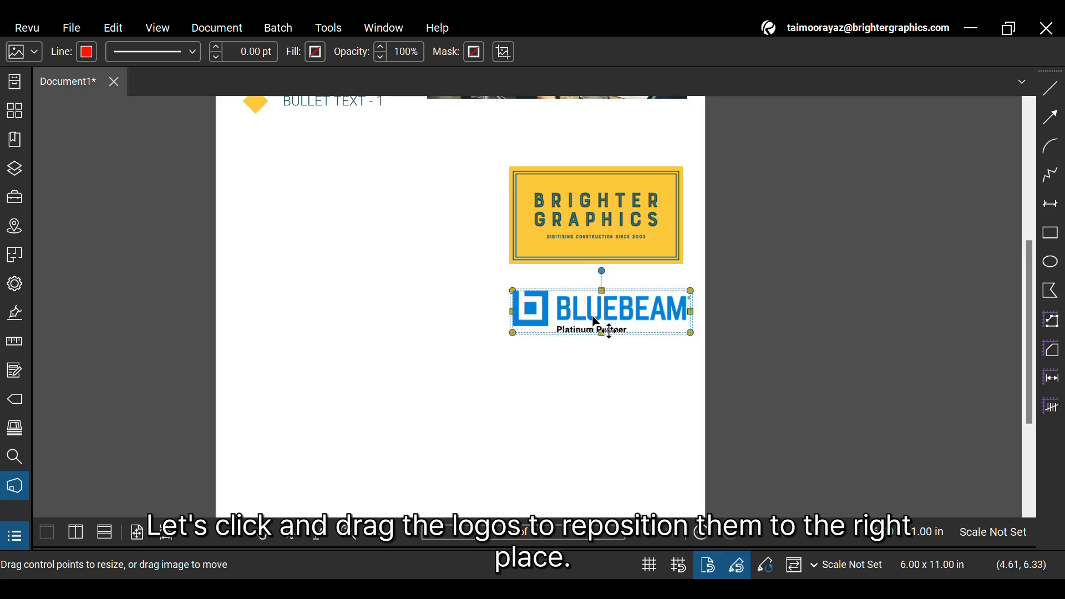
{"action": "left_click_drag", "start_coordinate": [602, 324], "coordinate": [597, 325]}
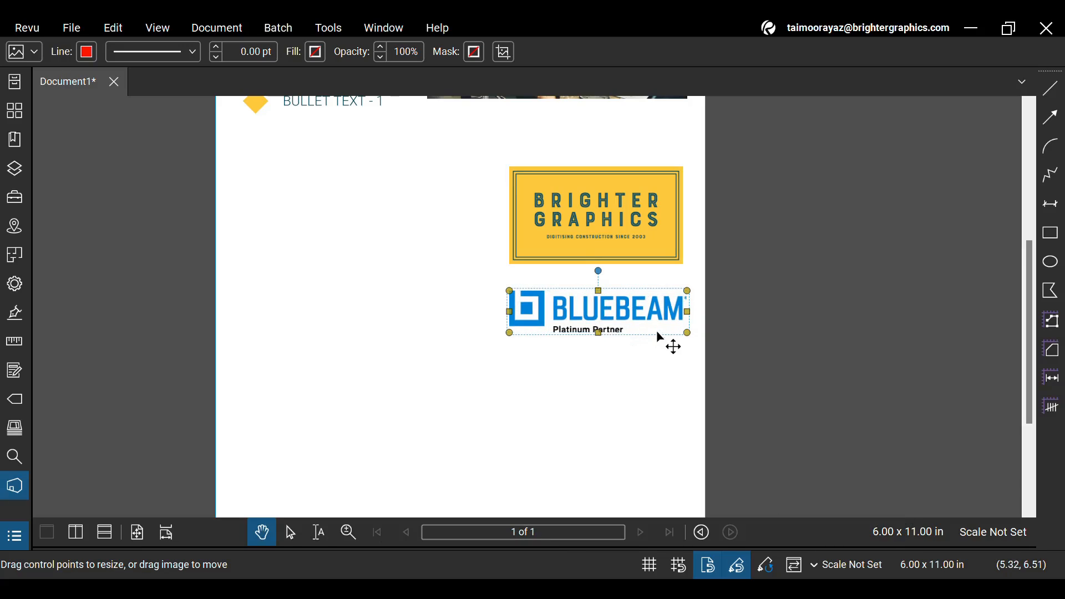
{"action": "left_click_drag", "start_coordinate": [686, 336], "coordinate": [681, 333]}
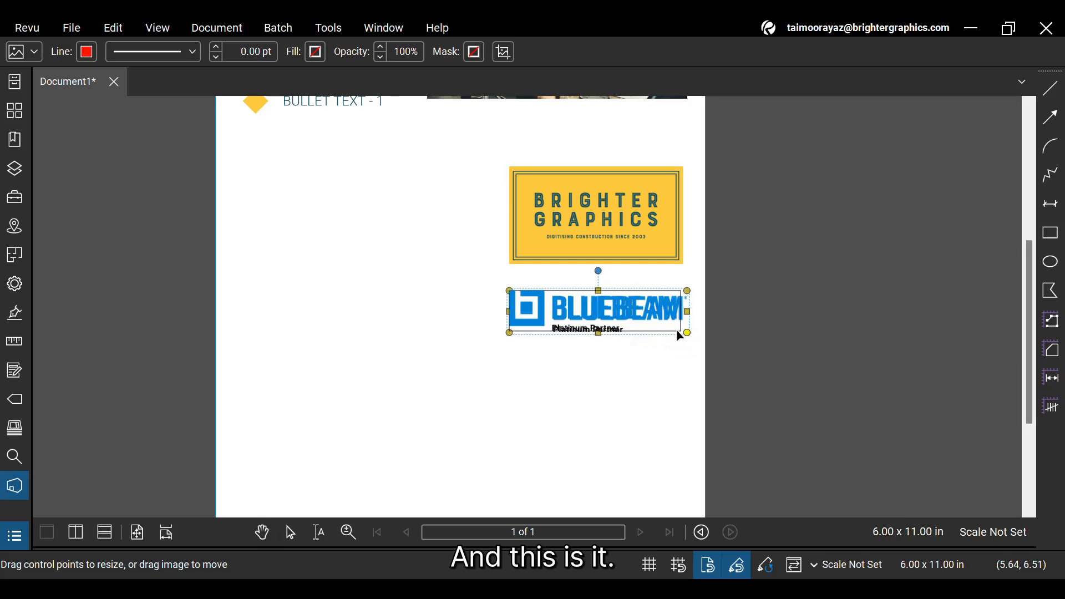
Select the Brighter Graphics logo and bring up its Edit Action settings.
{"action": "left_click", "coordinate": [661, 366]}
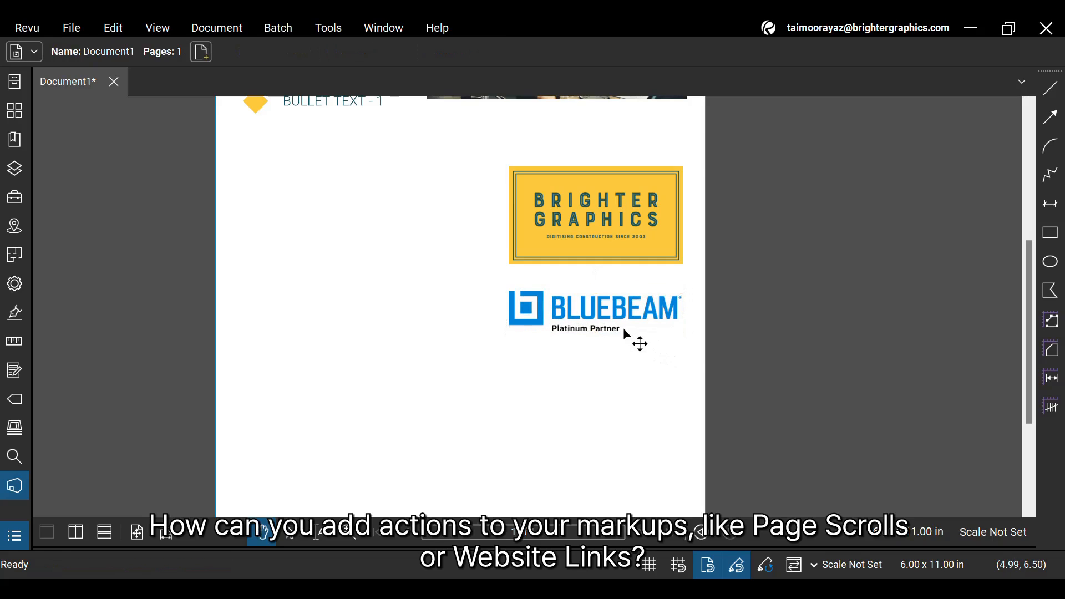
{"action": "scroll", "coordinate": [640, 344], "scroll_direction": "down", "scroll_amount": 1}
{"action": "scroll", "coordinate": [640, 343], "scroll_direction": "up", "scroll_amount": 1}
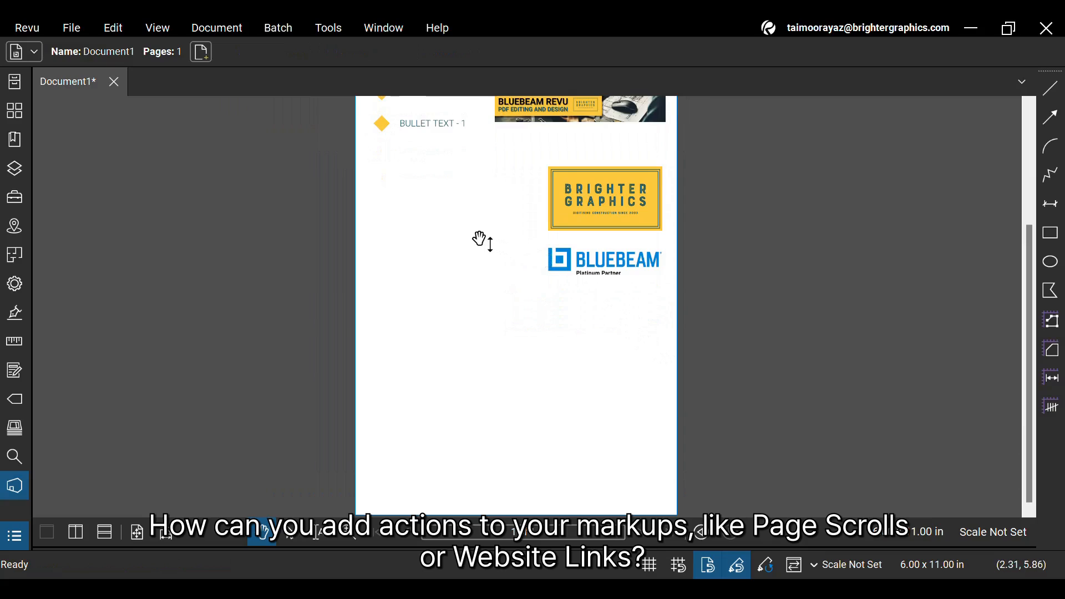
{"action": "scroll", "coordinate": [480, 238], "scroll_direction": "up", "scroll_amount": 2}
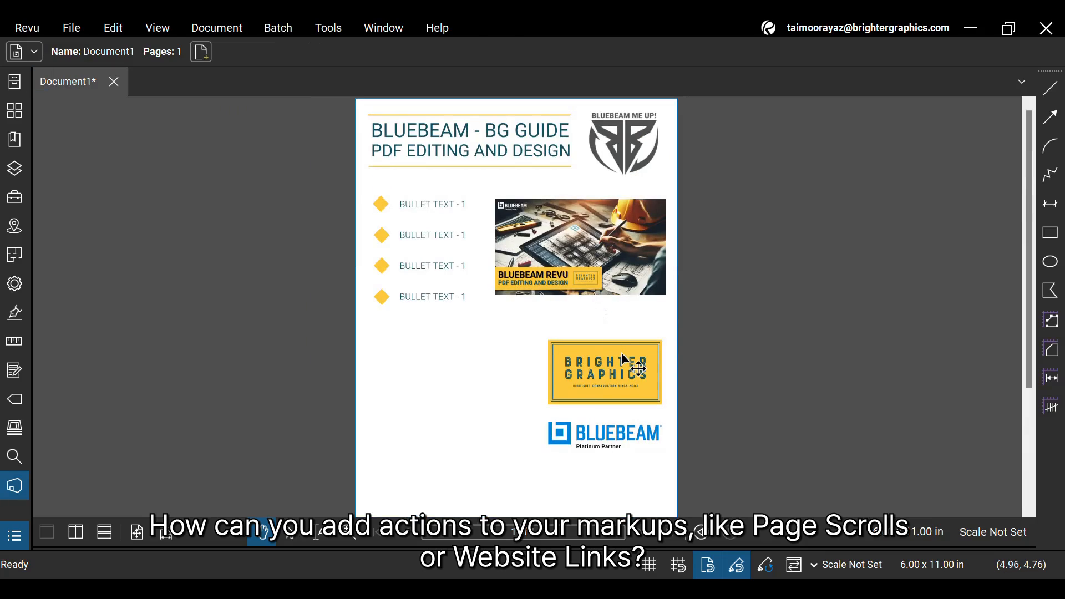
{"action": "left_click", "coordinate": [631, 364]}
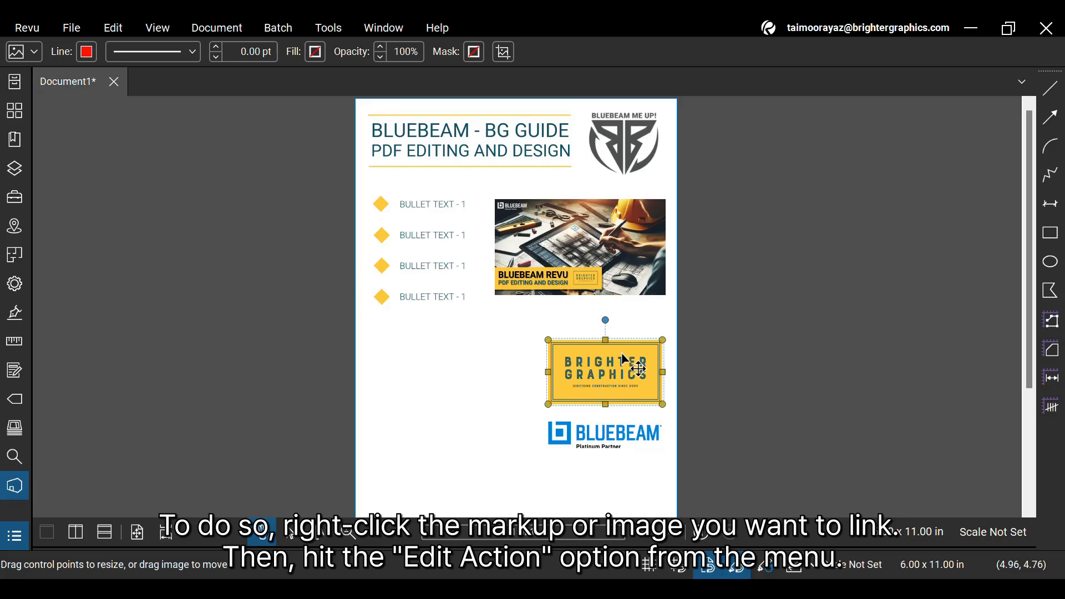
{"action": "right_click", "coordinate": [621, 357]}
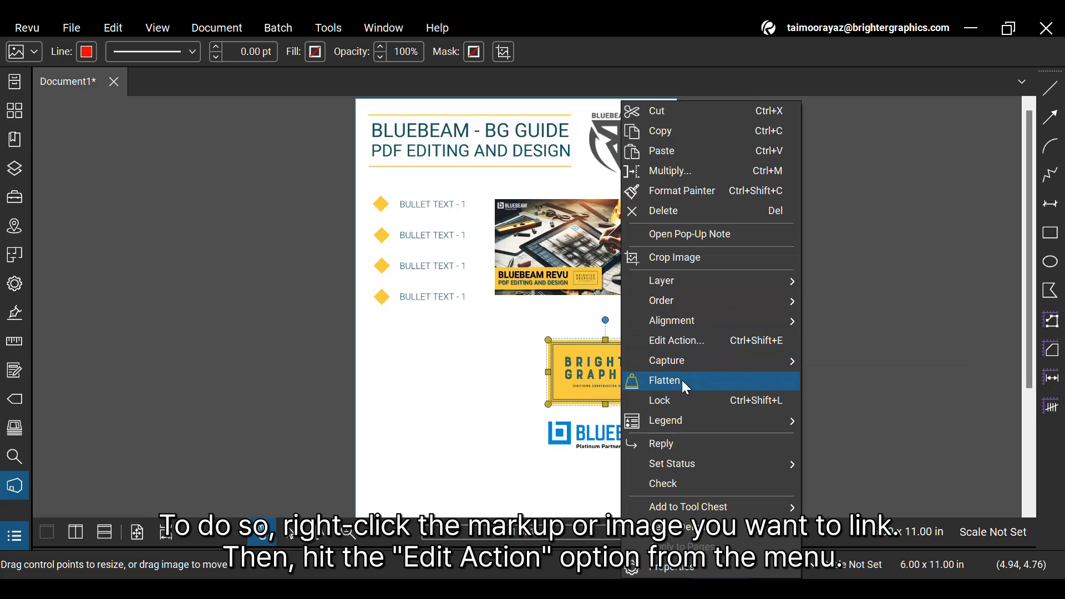
{"action": "left_click", "coordinate": [708, 342]}
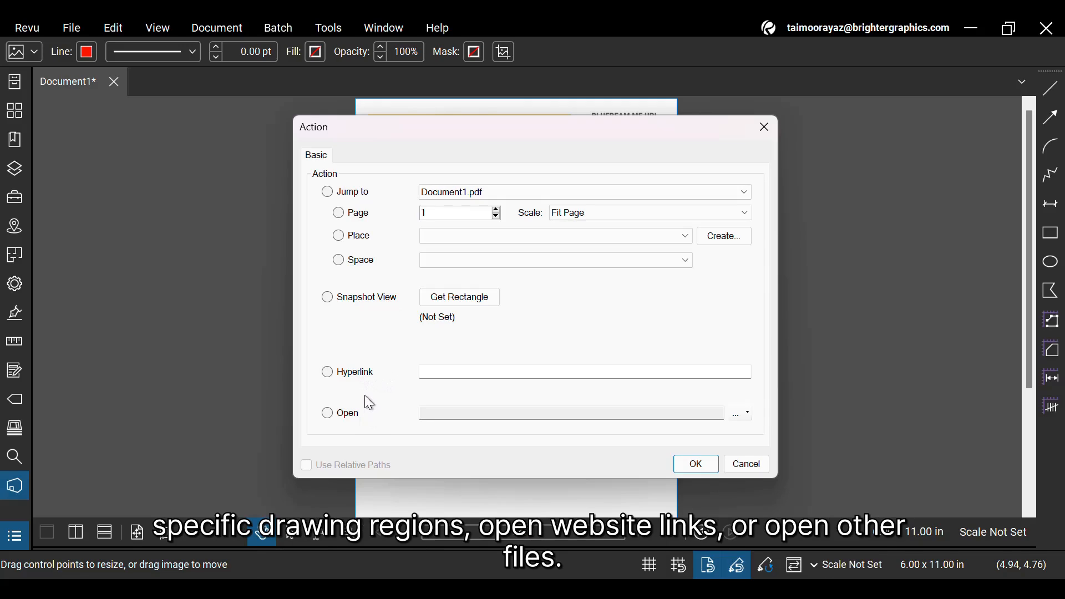
{"action": "left_click", "coordinate": [356, 372]}
{"action": "left_click", "coordinate": [486, 368]}
{"action": "type", "text": "www"}
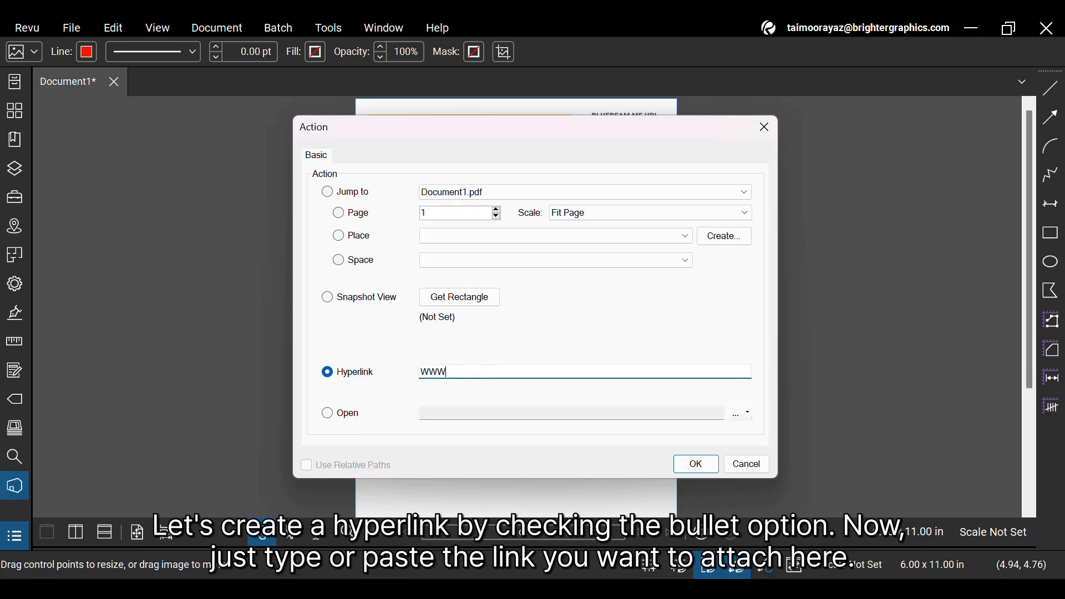
{"action": "key", "text": "ctrl+a"}
{"action": "key", "text": "BackSpace"}
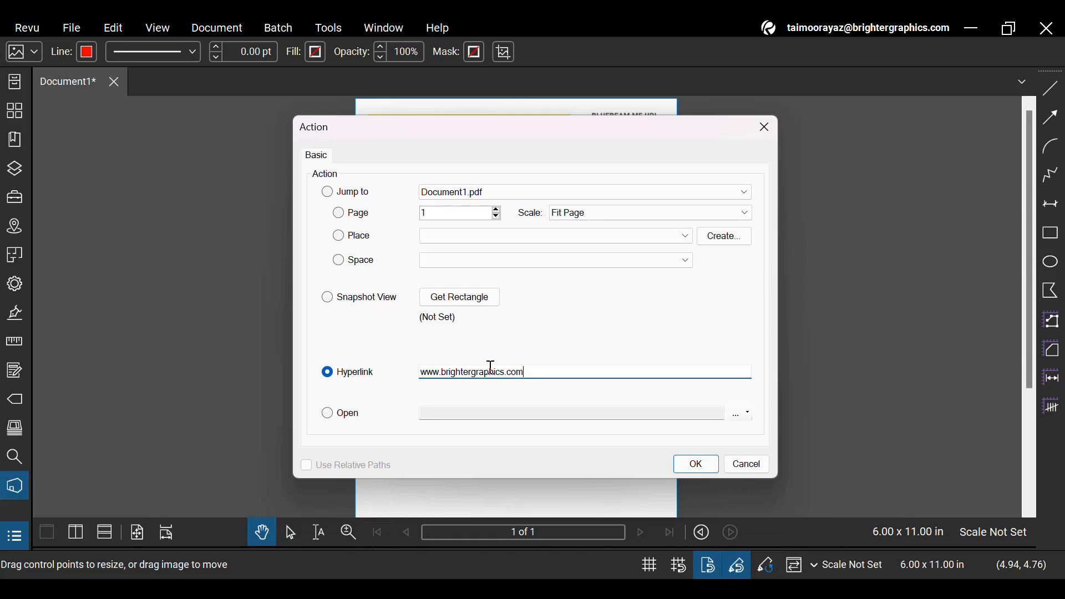
{"action": "left_click", "coordinate": [698, 469]}
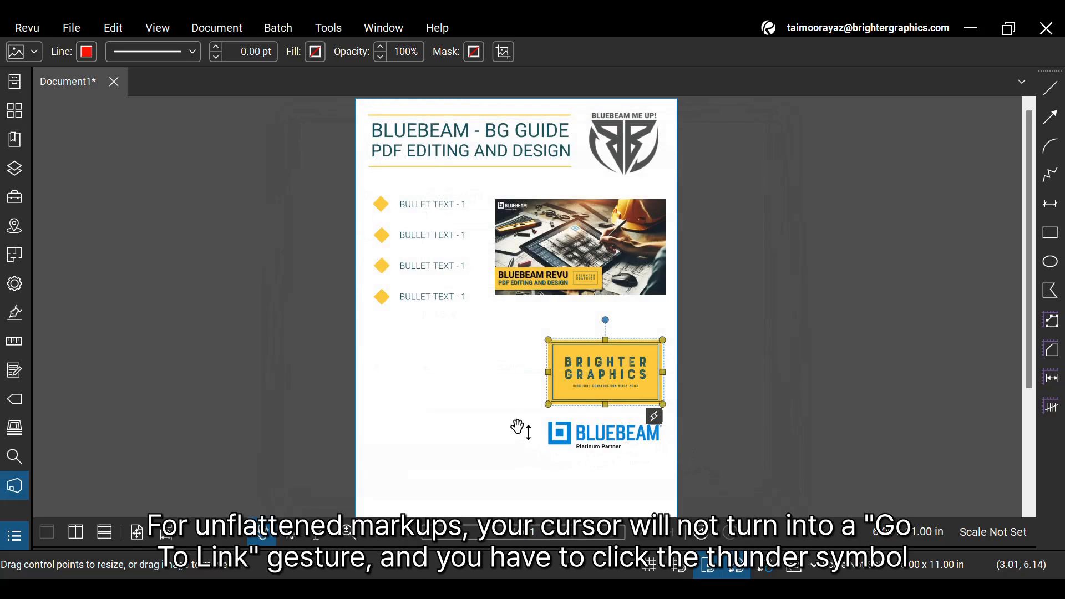
{"action": "left_click", "coordinate": [519, 428]}
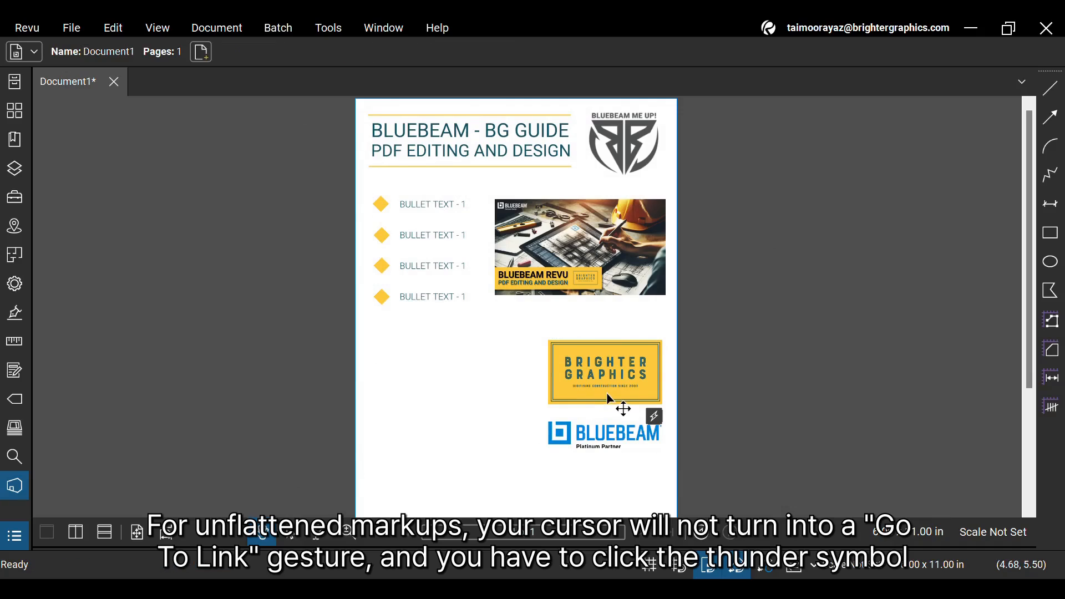
{"action": "left_click", "coordinate": [605, 373]}
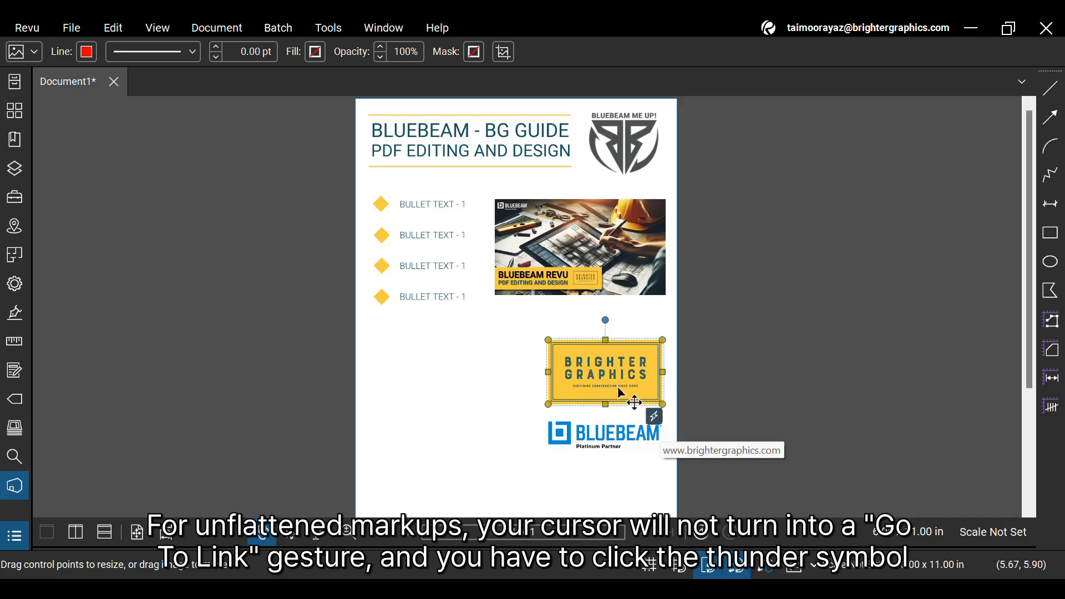
{"action": "right_click", "coordinate": [616, 385]}
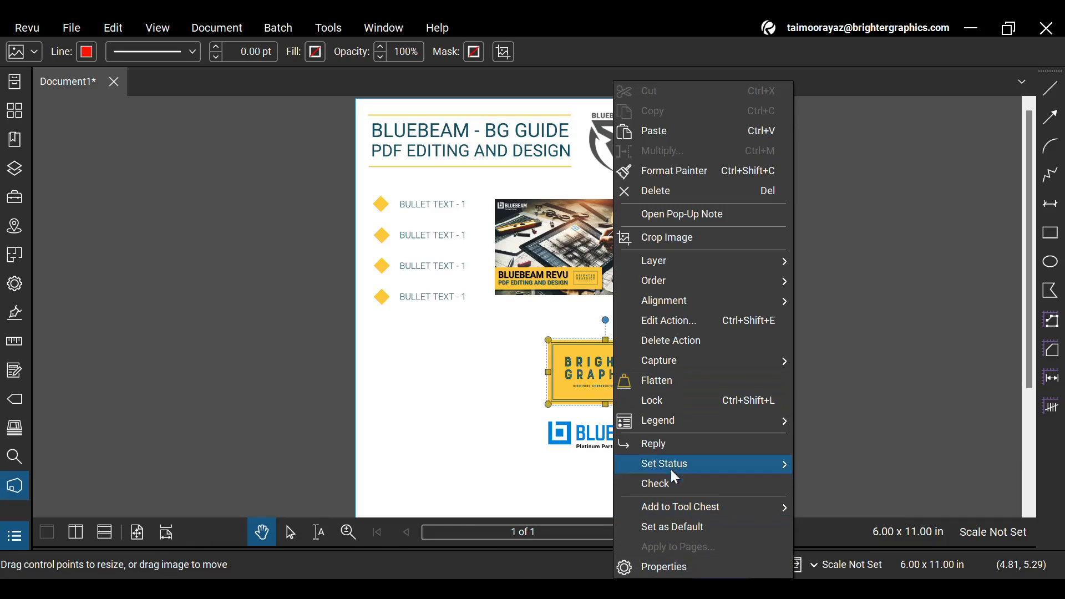
{"action": "left_click", "coordinate": [657, 380]}
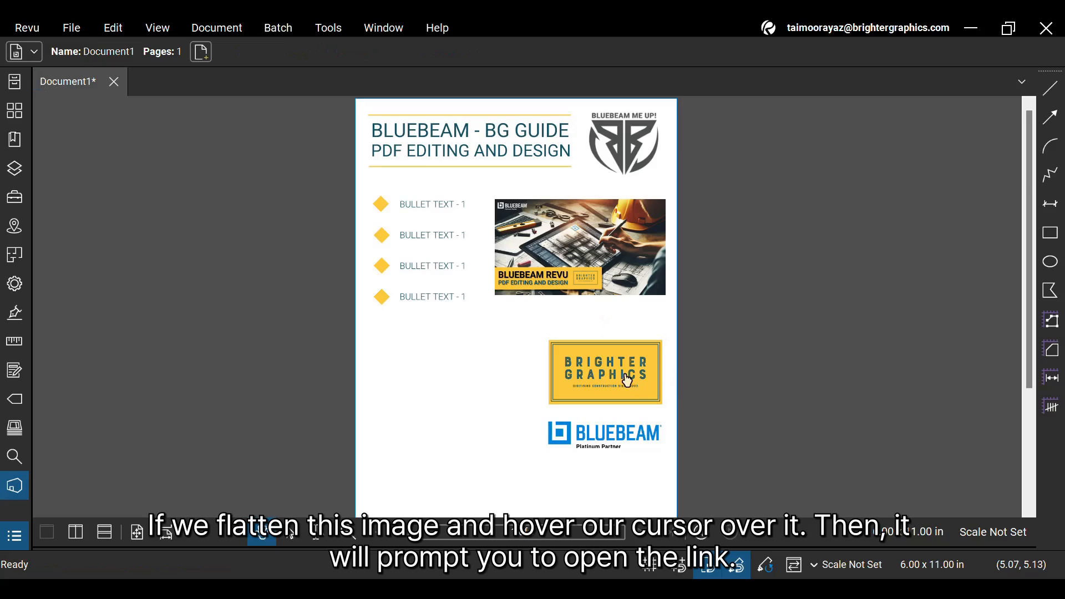
{"action": "left_click", "coordinate": [619, 377]}
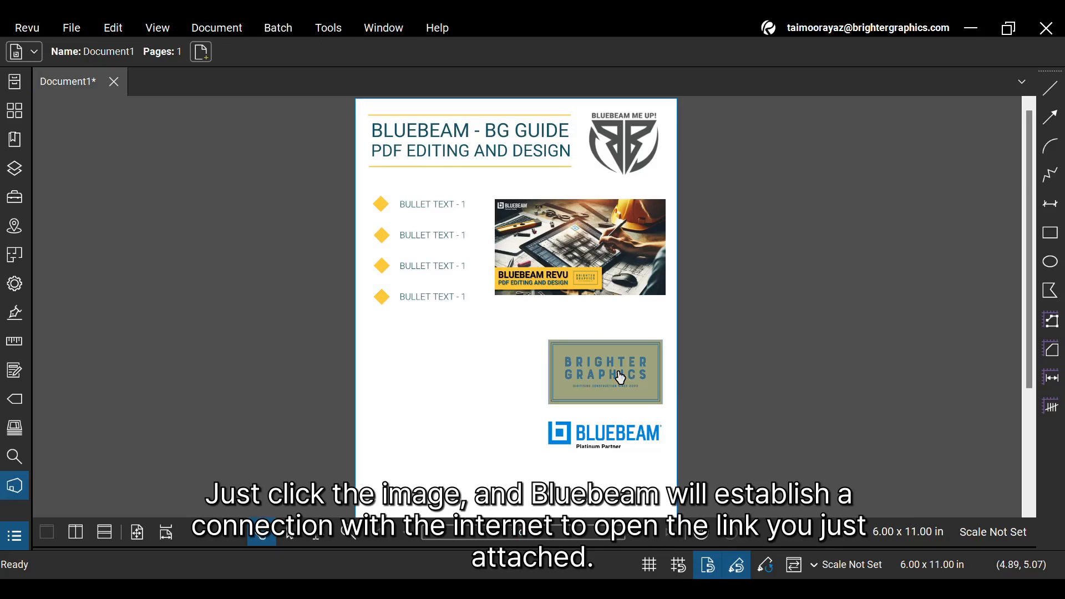
{"action": "left_click", "coordinate": [638, 382]}
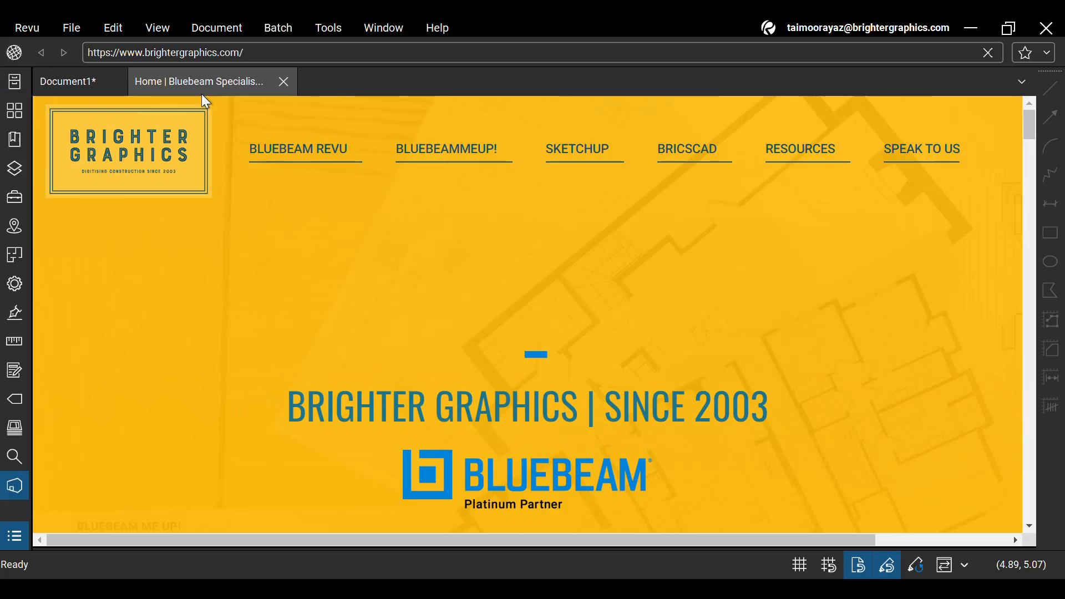
{"action": "scroll", "coordinate": [347, 234], "scroll_direction": "down", "scroll_amount": 3}
{"action": "scroll", "coordinate": [347, 233], "scroll_direction": "up", "scroll_amount": 3}
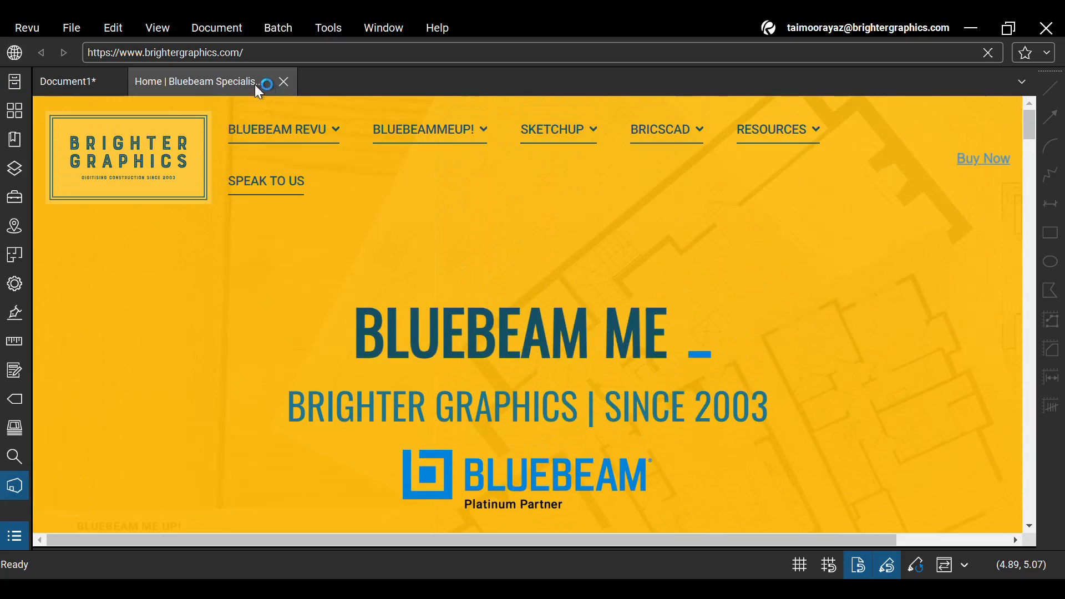
{"action": "left_click", "coordinate": [284, 83]}
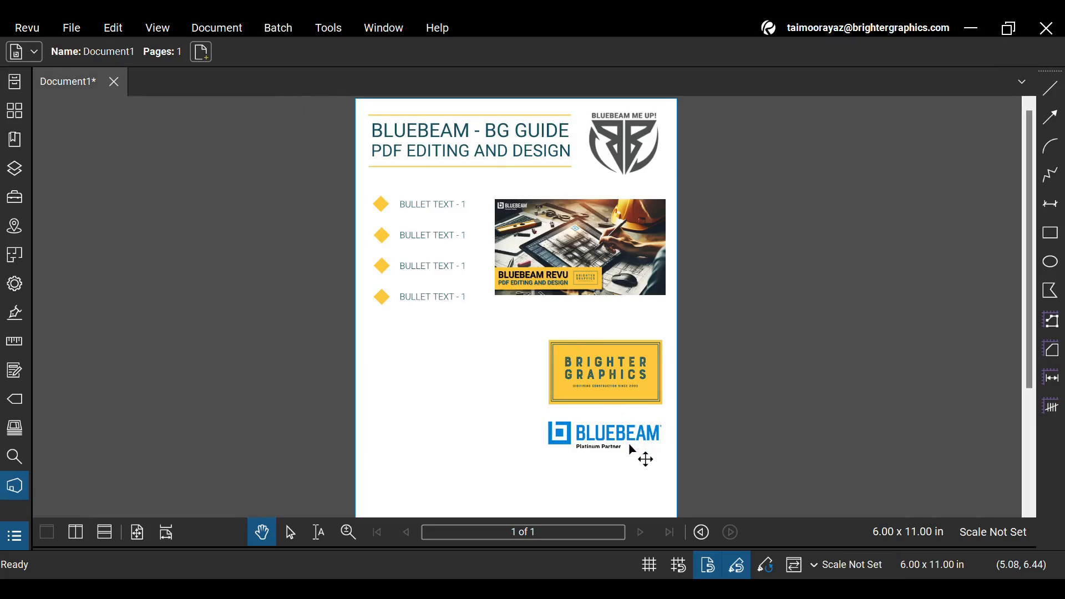
{"action": "scroll", "coordinate": [633, 450], "scroll_direction": "up", "scroll_amount": 3}
{"action": "scroll", "coordinate": [632, 449], "scroll_direction": "up", "scroll_amount": 2}
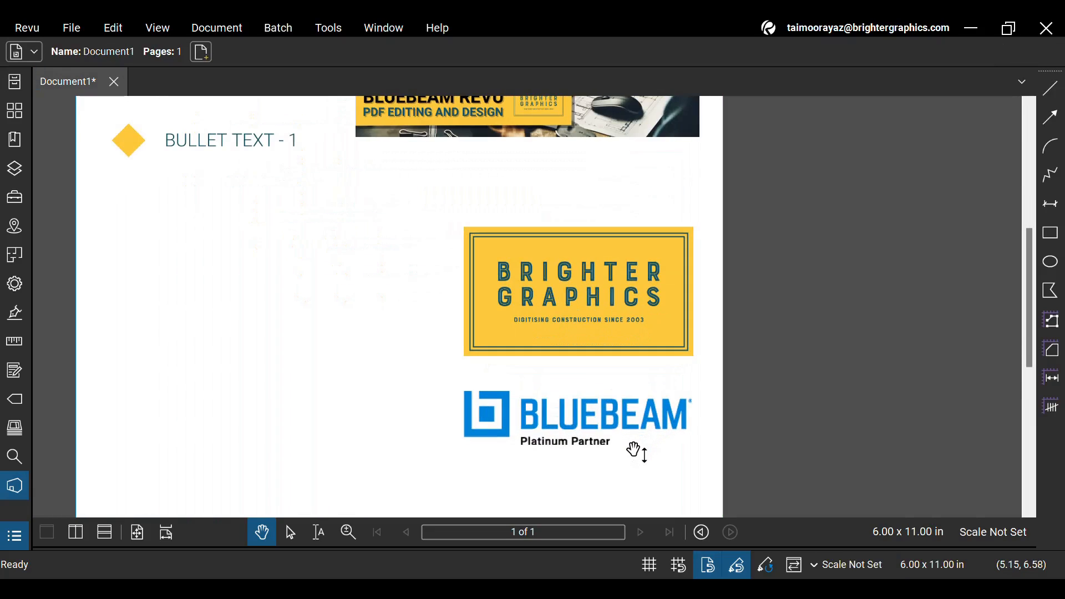
Select the Bluebeam Platinum Partner logo and bring up its Edit Action settings.
{"action": "left_click", "coordinate": [1050, 235]}
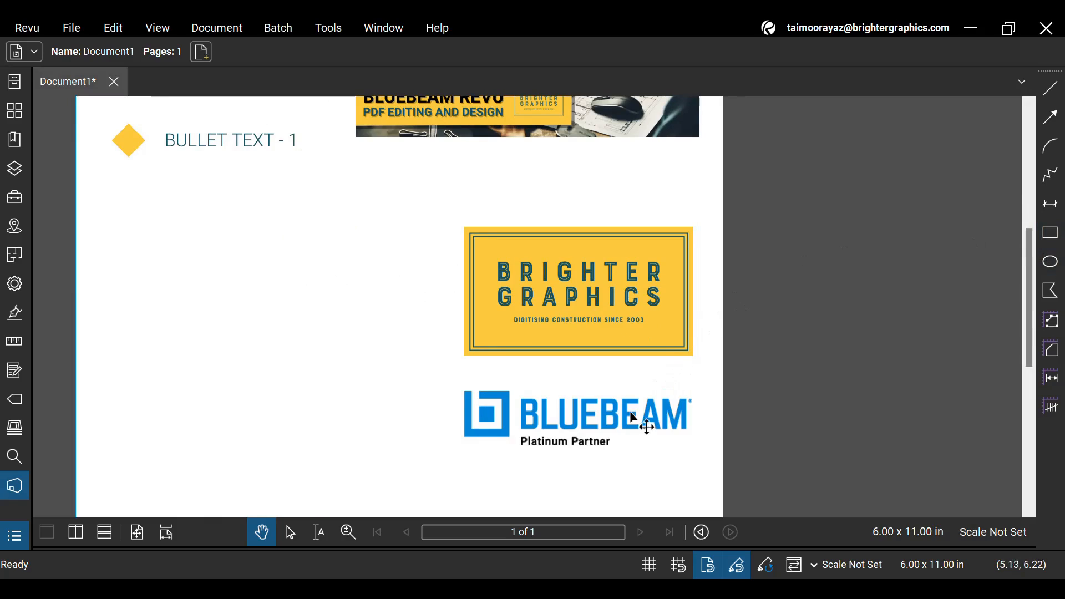
{"action": "left_click", "coordinate": [647, 426]}
{"action": "right_click", "coordinate": [647, 426]}
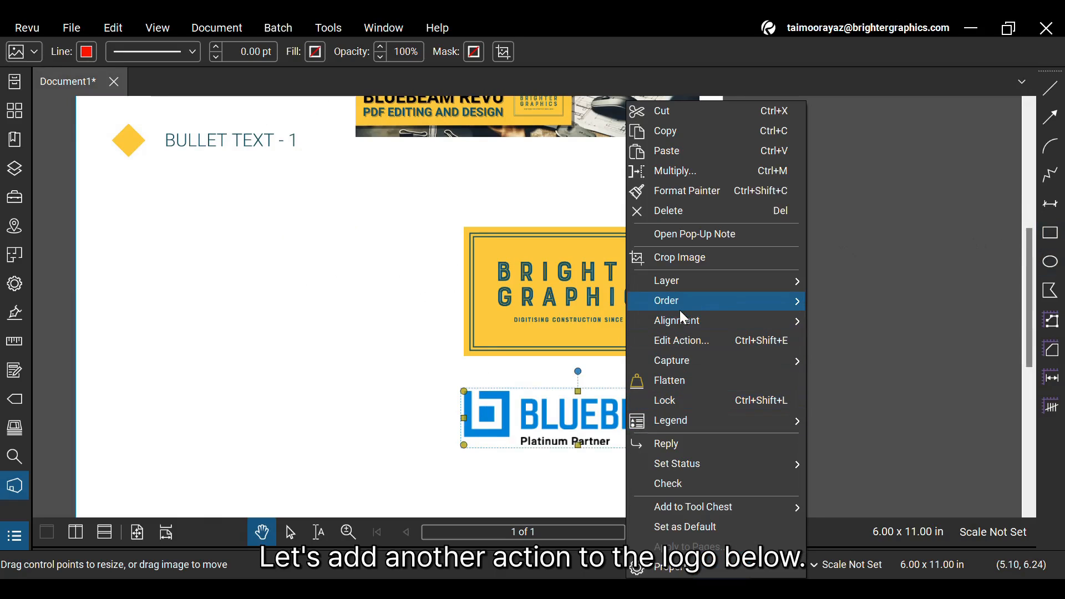
{"action": "left_click", "coordinate": [686, 337]}
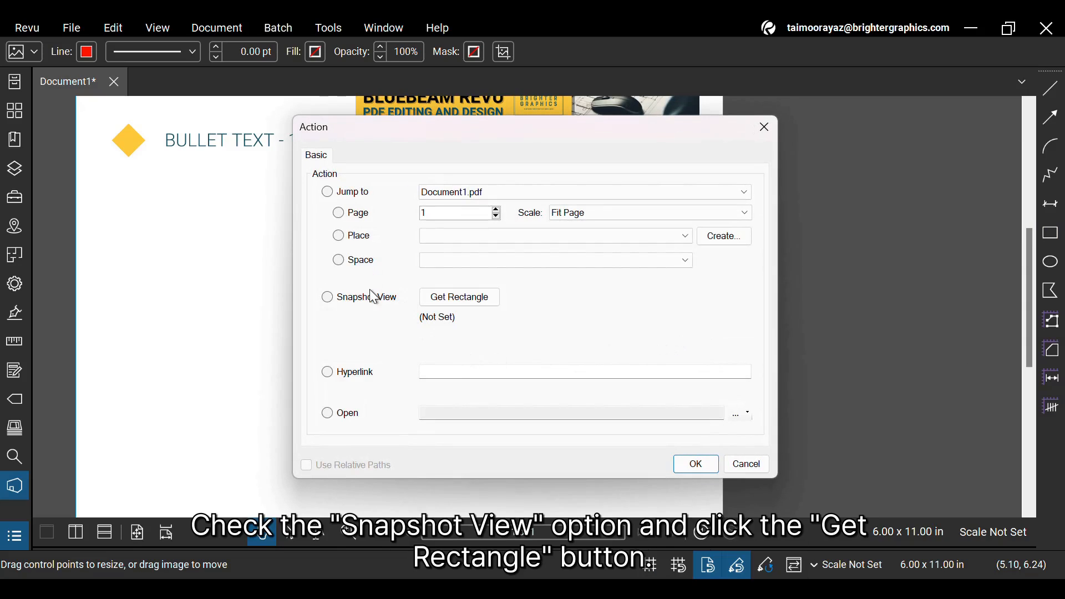
Give the logo a Snapshot View action framing the flyer's title block via Get Rectangle.
{"action": "left_click", "coordinate": [439, 301]}
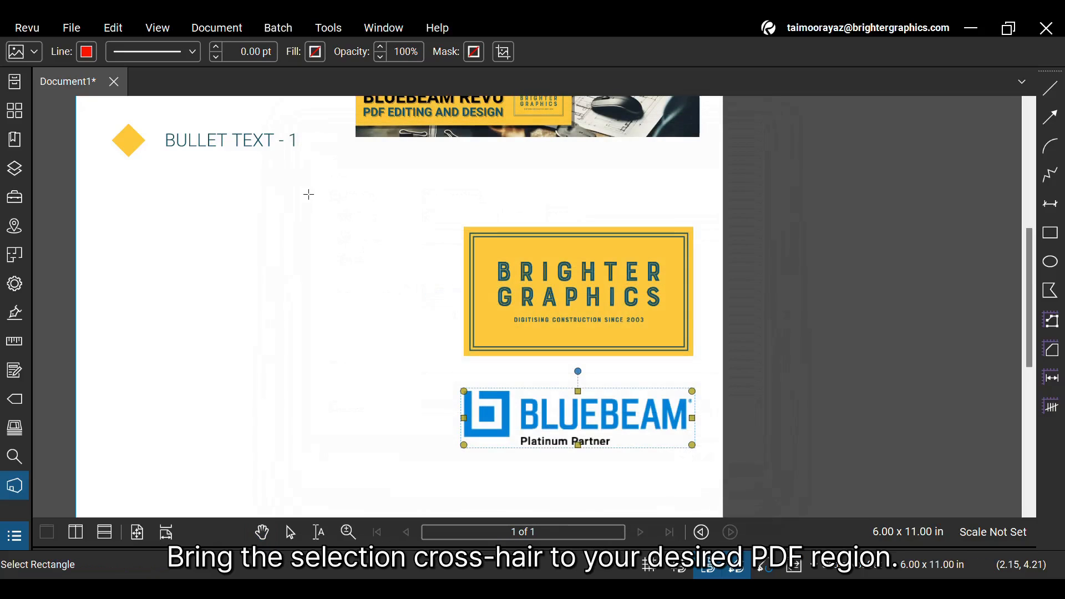
{"action": "scroll", "coordinate": [310, 193], "scroll_direction": "up", "scroll_amount": 3}
{"action": "scroll", "coordinate": [309, 194], "scroll_direction": "up", "scroll_amount": 3}
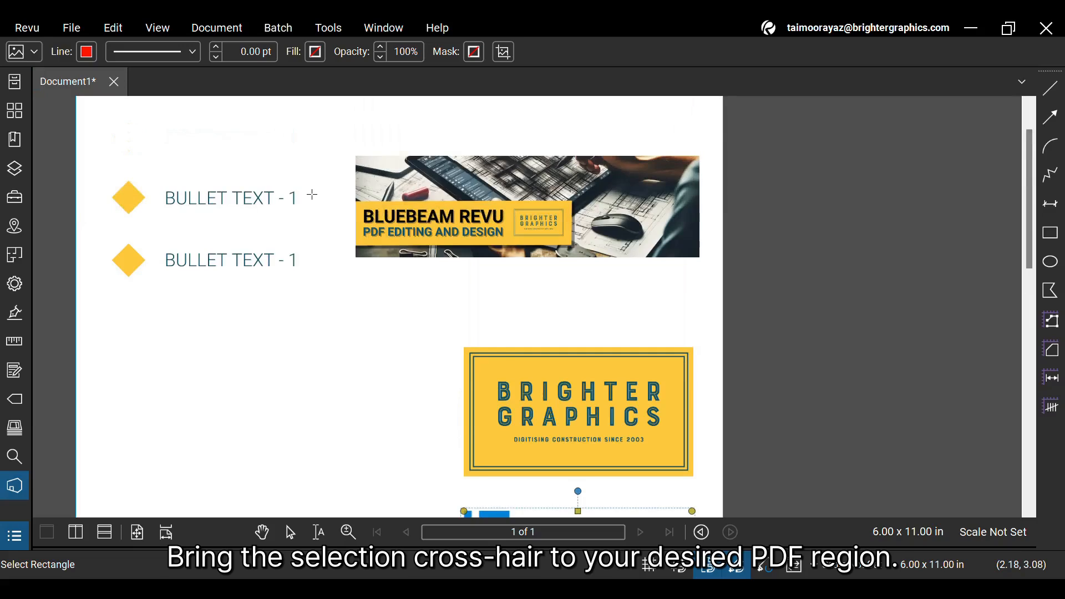
{"action": "scroll", "coordinate": [309, 193], "scroll_direction": "up", "scroll_amount": 3}
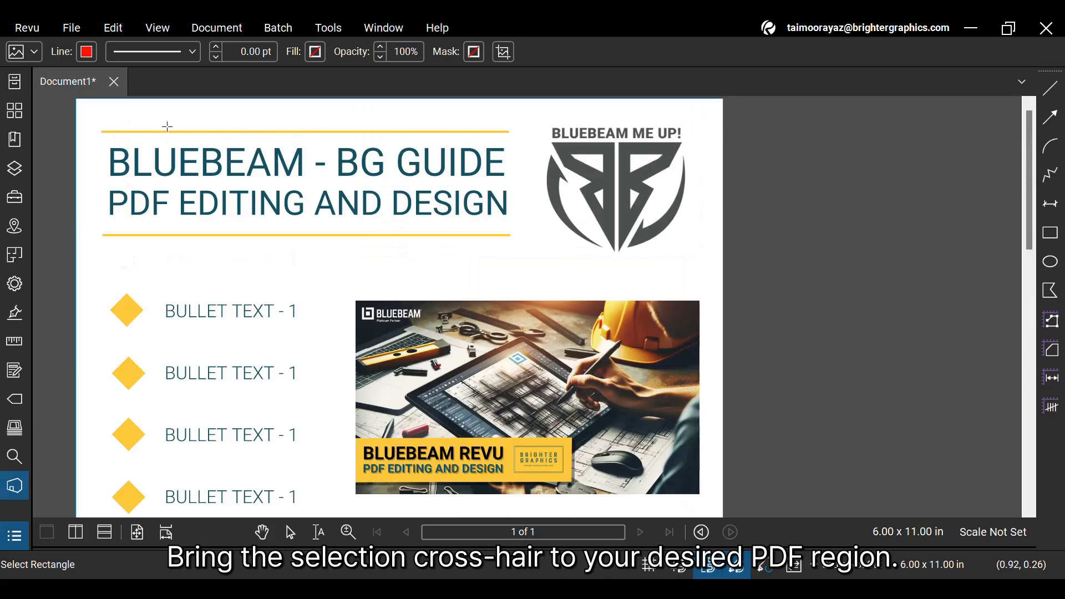
{"action": "mouse_move", "coordinate": [92, 123]}
{"action": "left_mouse_down"}
{"action": "mouse_move", "coordinate": [523, 256]}
{"action": "mouse_move", "coordinate": [526, 247]}
{"action": "left_mouse_up"}
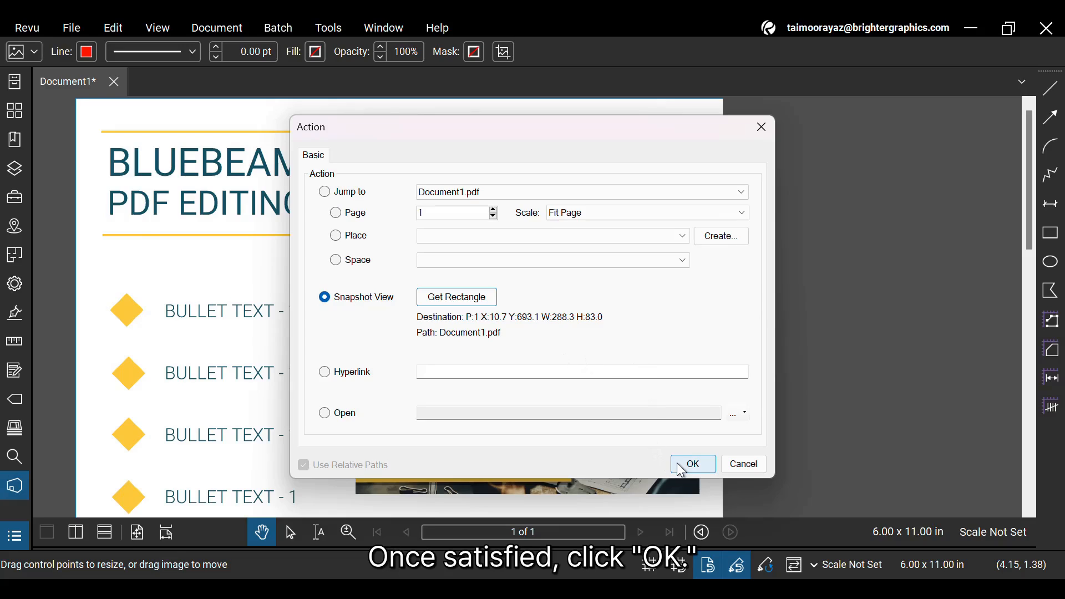
{"action": "left_click", "coordinate": [692, 463]}
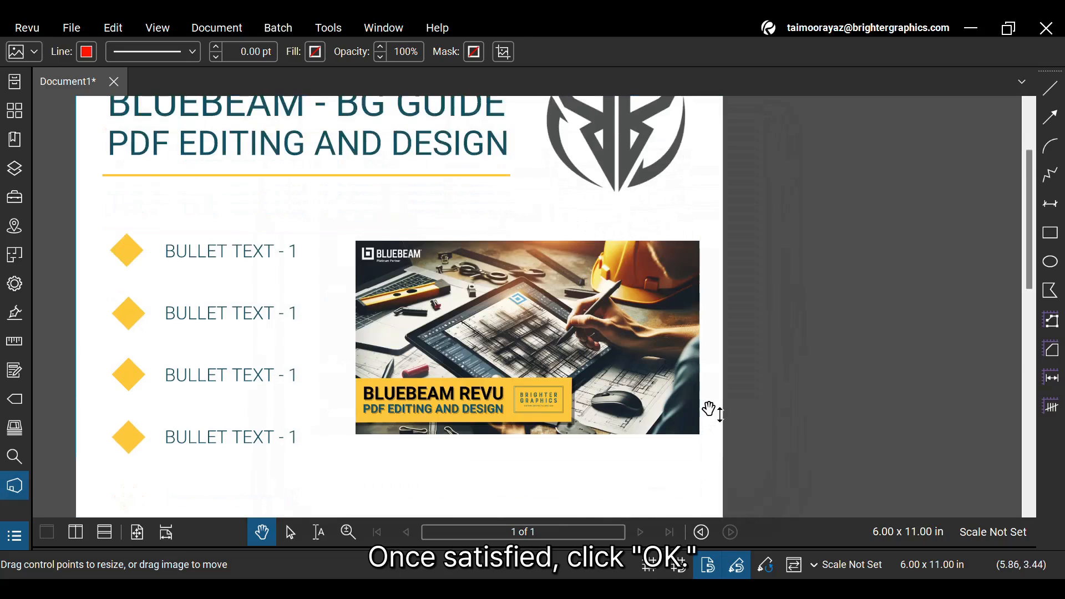
{"action": "scroll", "coordinate": [710, 410], "scroll_direction": "down", "scroll_amount": 5}
{"action": "scroll", "coordinate": [710, 409], "scroll_direction": "down", "scroll_amount": 2}
{"action": "left_click", "coordinate": [641, 416]}
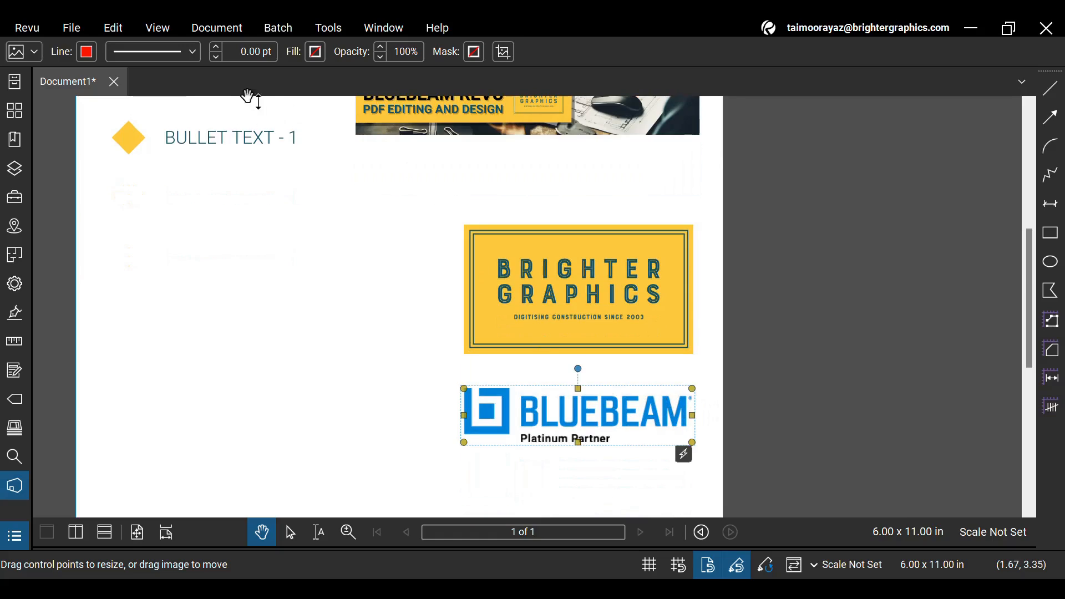
Flatten all markups on the page, then follow the logo's jump to the title area.
{"action": "left_click", "coordinate": [217, 27]}
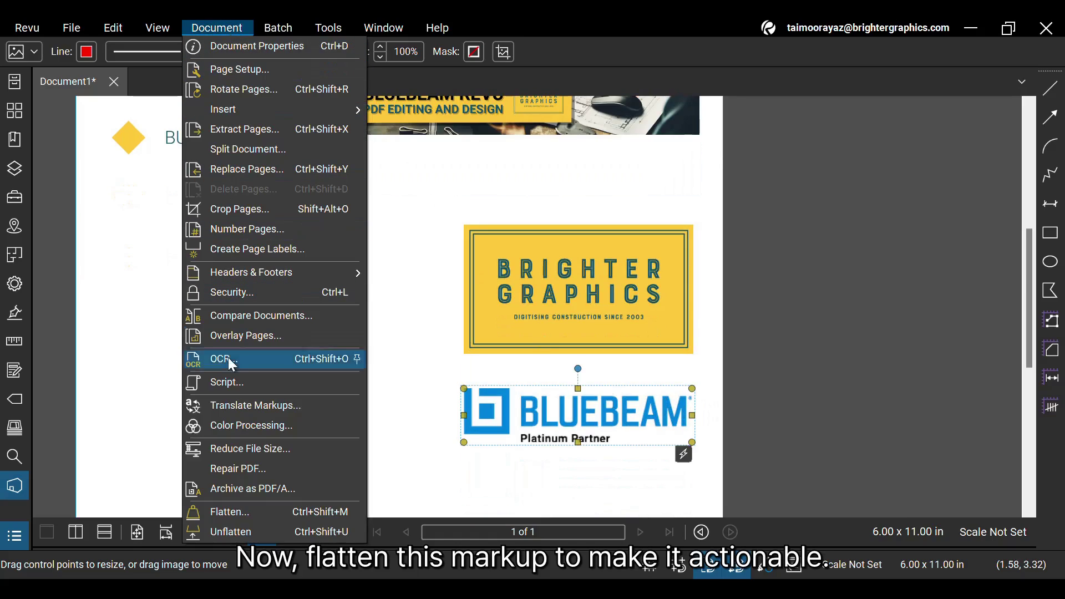
{"action": "left_click", "coordinate": [250, 508]}
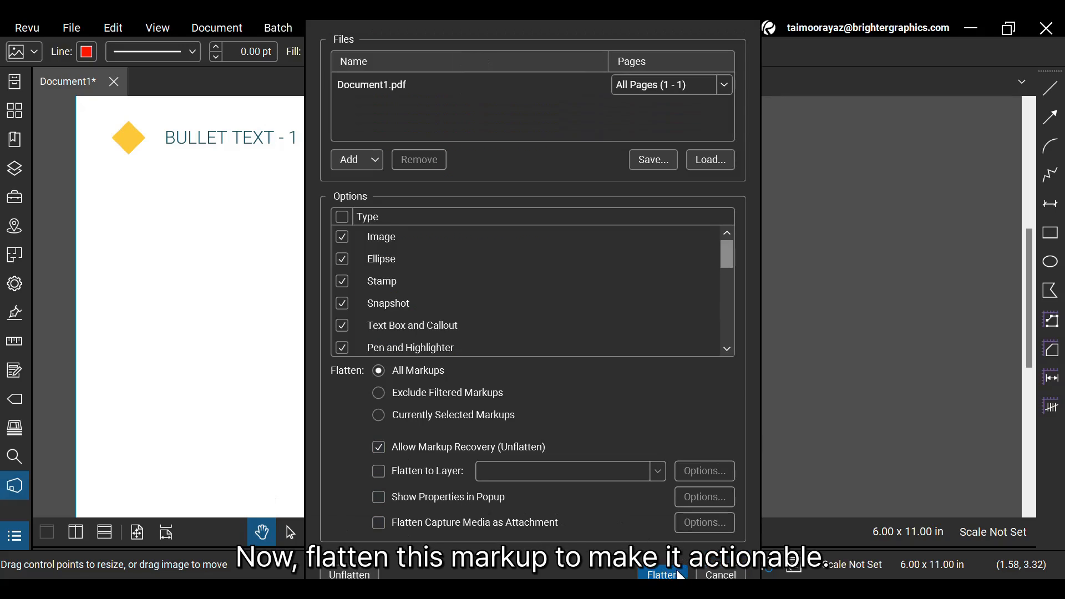
{"action": "left_click", "coordinate": [665, 573]}
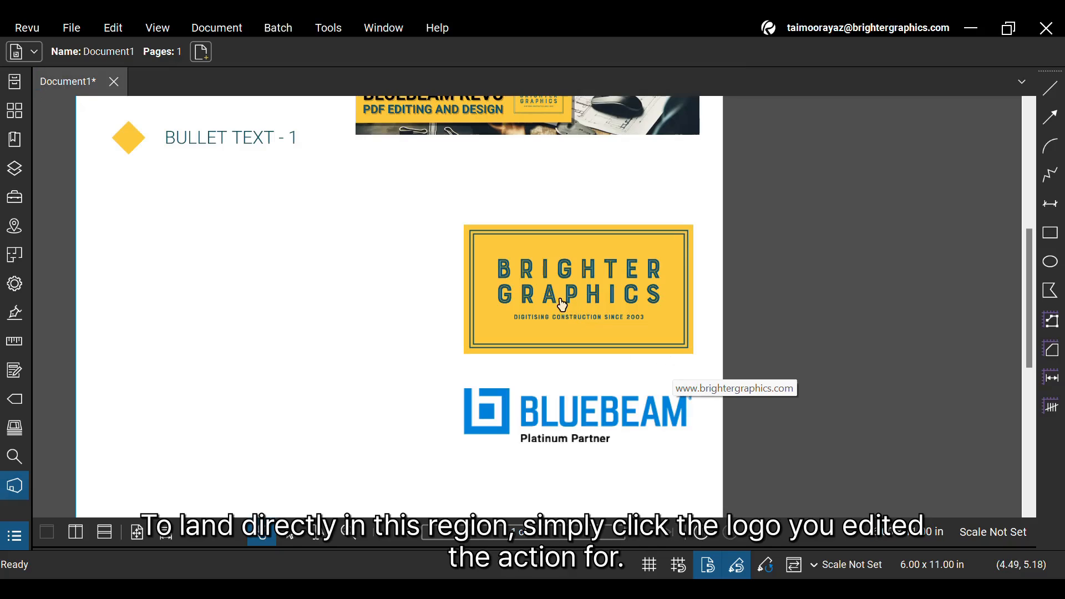
{"action": "scroll", "coordinate": [518, 289], "scroll_direction": "up", "scroll_amount": 2}
{"action": "scroll", "coordinate": [518, 288], "scroll_direction": "up", "scroll_amount": 3}
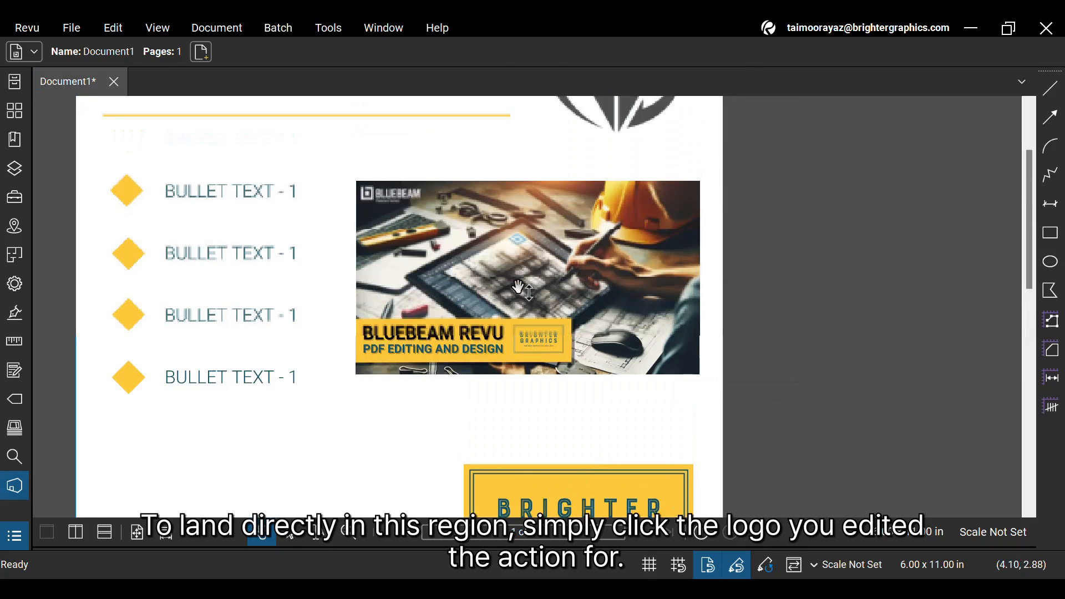
{"action": "scroll", "coordinate": [519, 288], "scroll_direction": "up", "scroll_amount": 3}
{"action": "scroll", "coordinate": [519, 288], "scroll_direction": "down", "scroll_amount": 4}
{"action": "scroll", "coordinate": [518, 288], "scroll_direction": "down", "scroll_amount": 4}
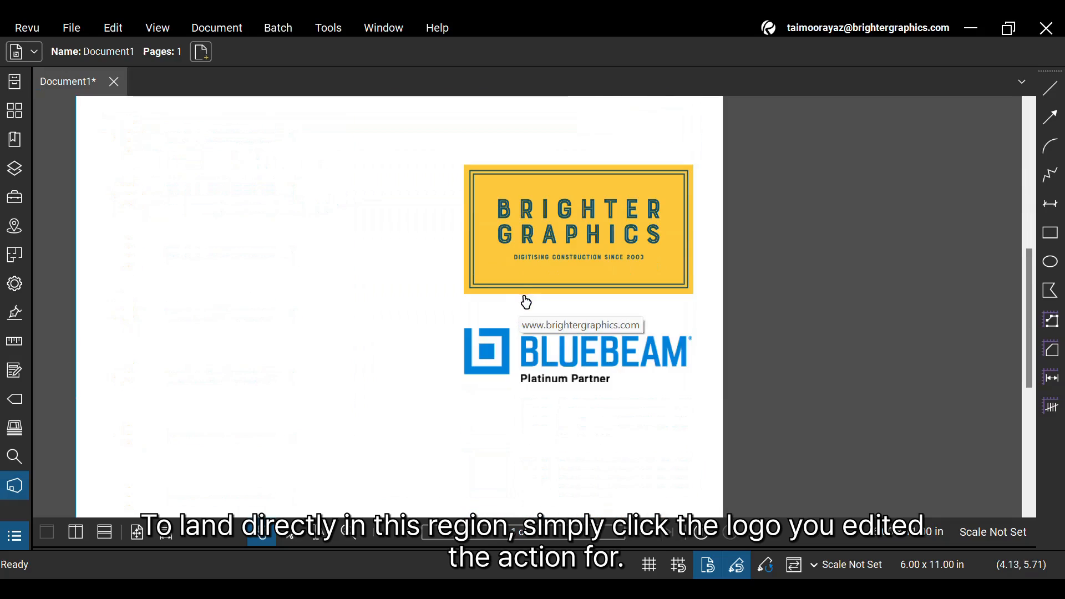
{"action": "left_click", "coordinate": [582, 371]}
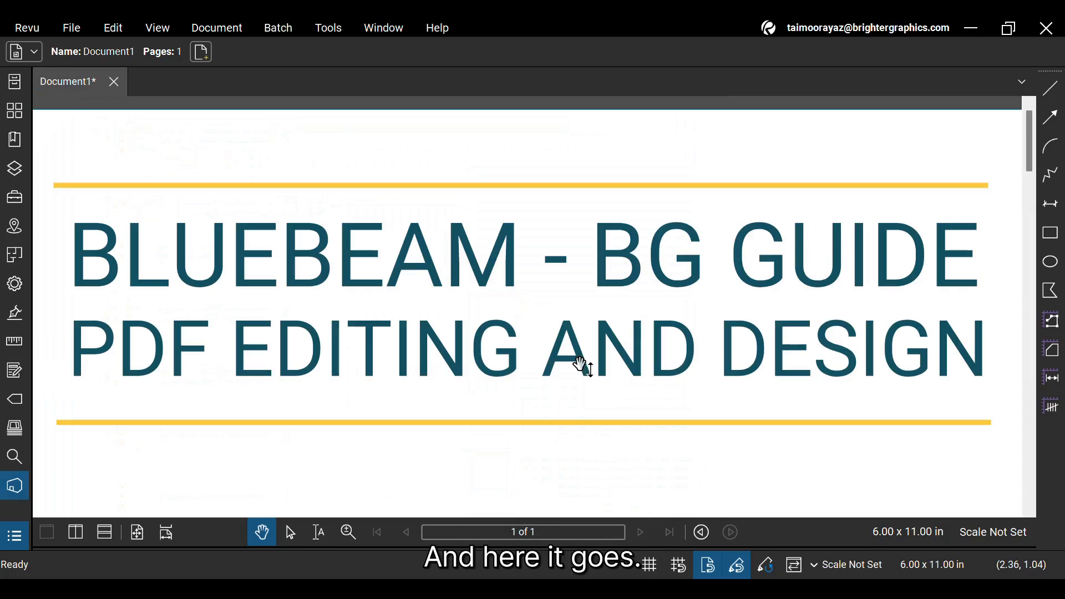
{"action": "scroll", "coordinate": [585, 352], "scroll_direction": "down", "scroll_amount": 3}
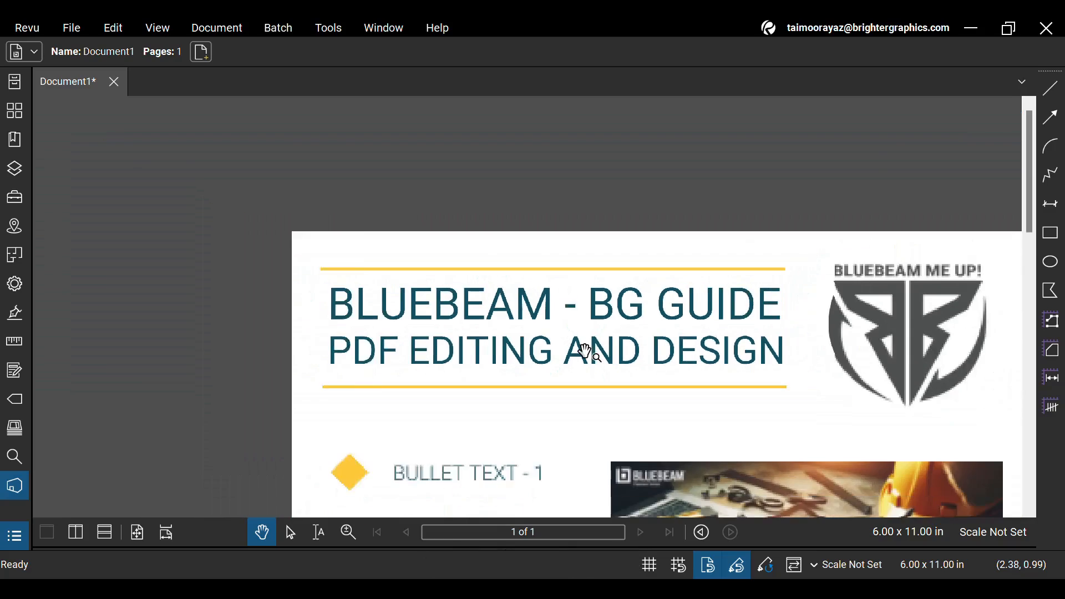
{"action": "scroll", "coordinate": [583, 358], "scroll_direction": "down", "scroll_amount": 3}
{"action": "scroll", "coordinate": [578, 366], "scroll_direction": "down", "scroll_amount": 2}
{"action": "scroll", "coordinate": [579, 371], "scroll_direction": "down", "scroll_amount": 2}
{"action": "scroll", "coordinate": [549, 366], "scroll_direction": "down", "scroll_amount": 2}
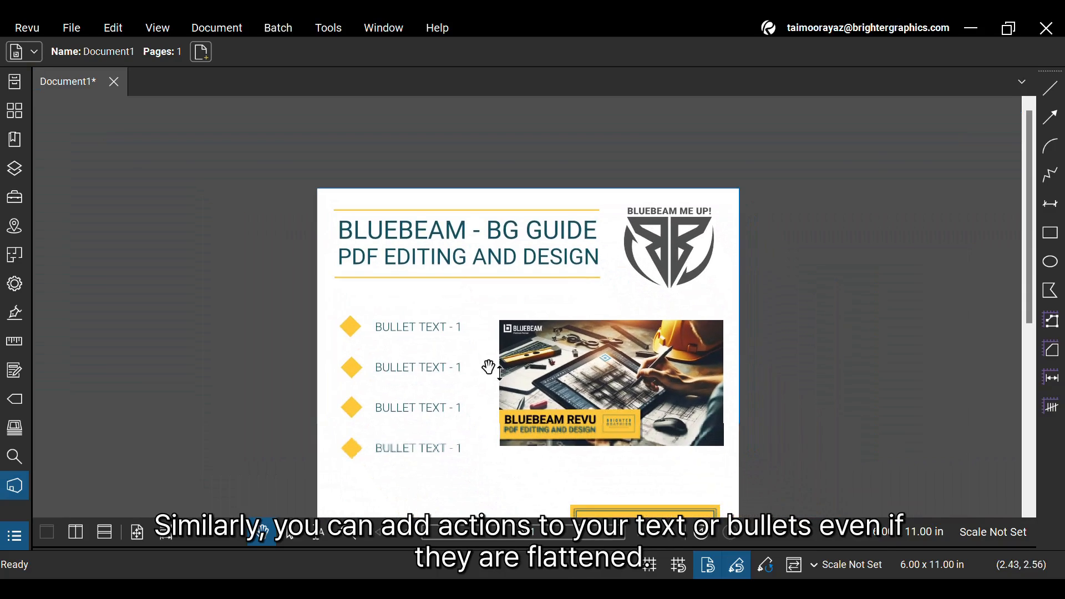
{"action": "scroll", "coordinate": [532, 450], "scroll_direction": "down", "scroll_amount": 3}
{"action": "scroll", "coordinate": [529, 433], "scroll_direction": "down", "scroll_amount": 2}
{"action": "scroll", "coordinate": [530, 423], "scroll_direction": "down", "scroll_amount": 2}
{"action": "scroll", "coordinate": [490, 382], "scroll_direction": "up", "scroll_amount": 3}
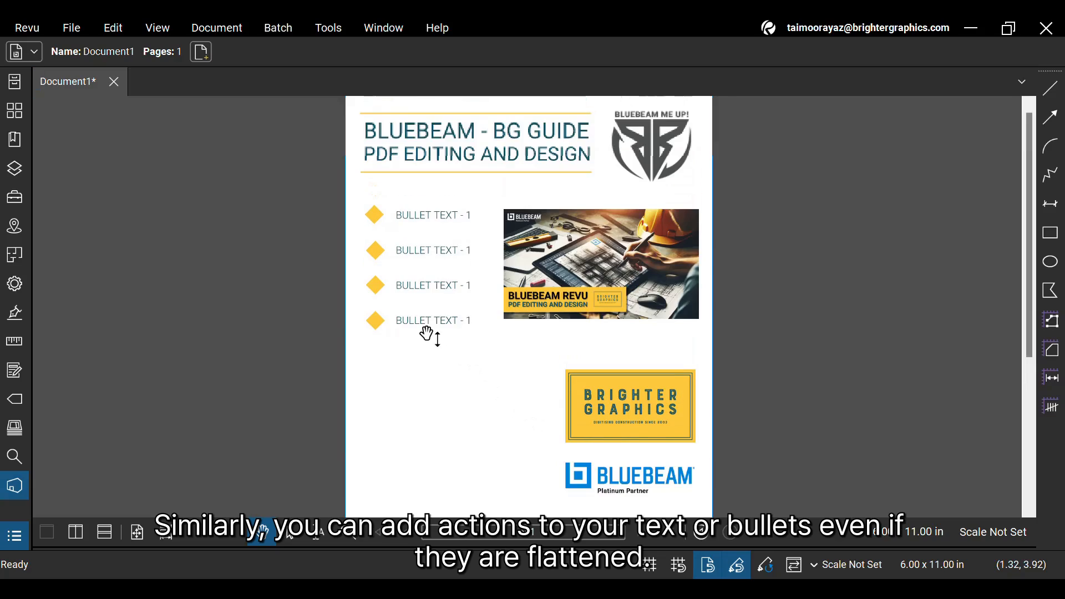
{"action": "scroll", "coordinate": [392, 251], "scroll_direction": "up", "scroll_amount": 2}
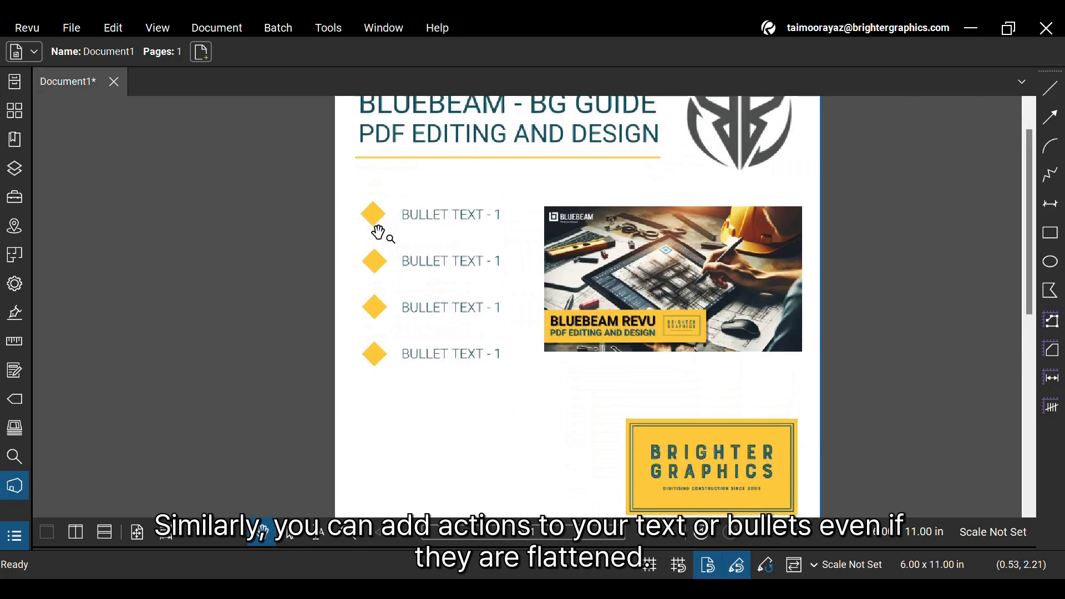
{"action": "scroll", "coordinate": [433, 208], "scroll_direction": "up", "scroll_amount": 2}
{"action": "scroll", "coordinate": [466, 196], "scroll_direction": "up", "scroll_amount": 2}
{"action": "scroll", "coordinate": [471, 193], "scroll_direction": "up", "scroll_amount": 2}
{"action": "scroll", "coordinate": [509, 212], "scroll_direction": "up", "scroll_amount": 2}
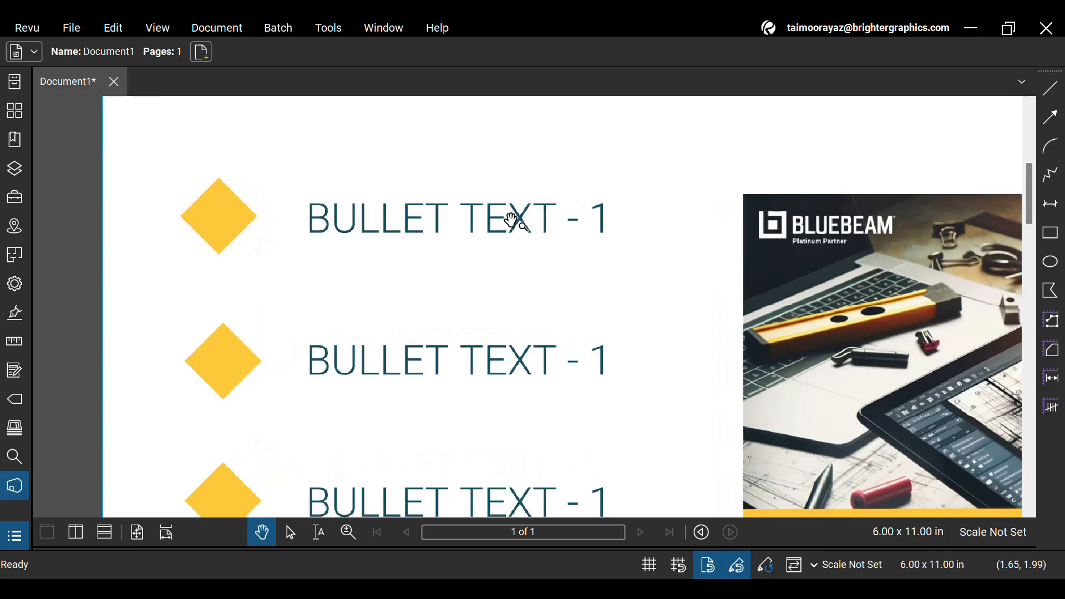
{"action": "scroll", "coordinate": [515, 221], "scroll_direction": "up", "scroll_amount": 1}
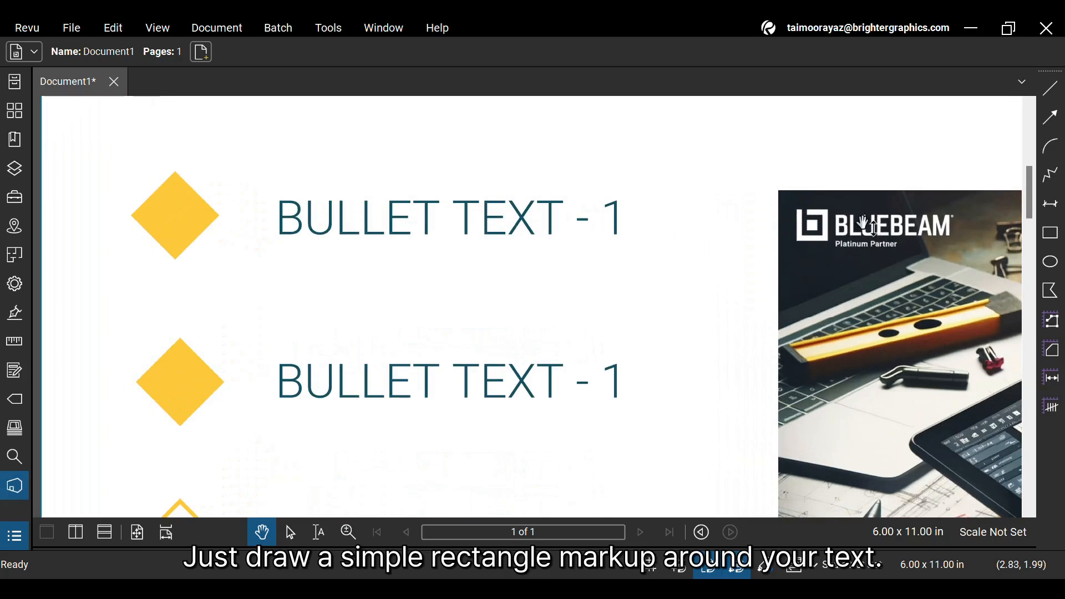
Draw a rectangle around BULLET TEXT - 1 and reduce its border to 0 pt so it is invisible.
{"action": "left_click", "coordinate": [1050, 233]}
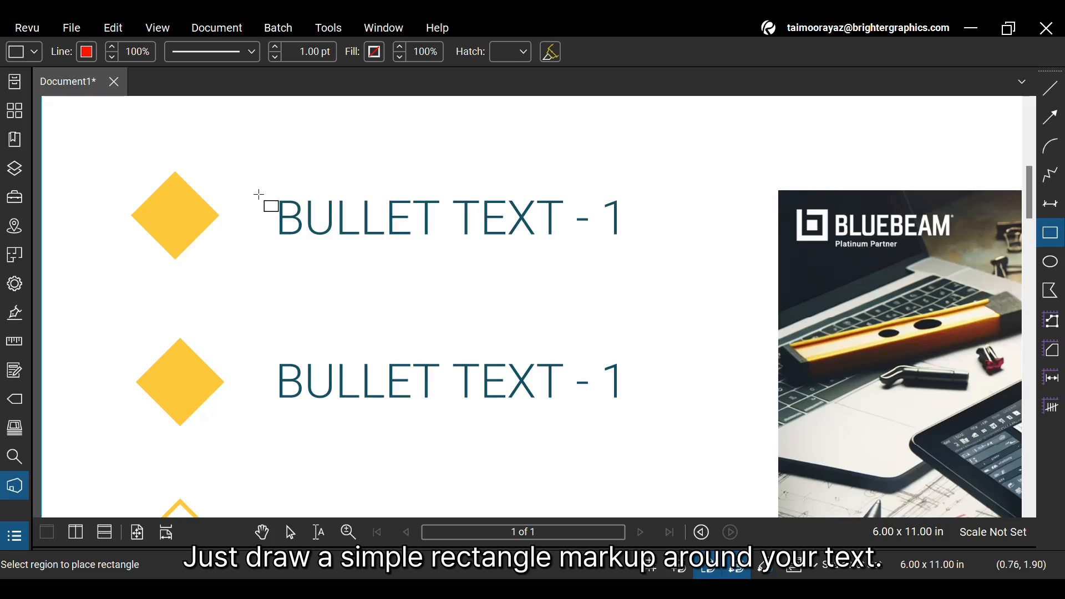
{"action": "left_click_drag", "start_coordinate": [275, 197], "coordinate": [624, 241]}
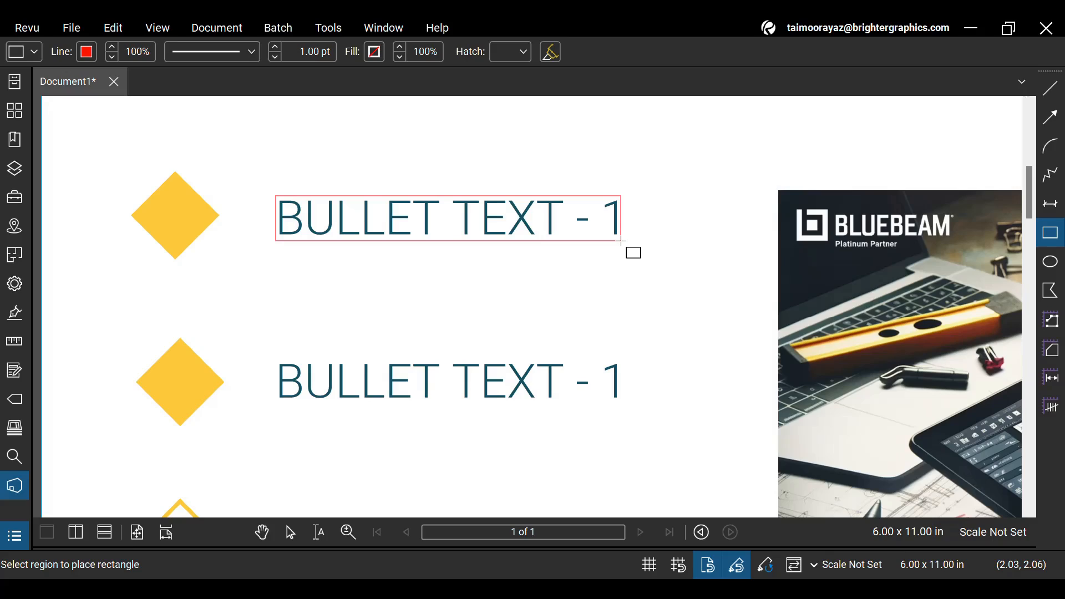
{"action": "left_click_drag", "start_coordinate": [624, 241], "coordinate": [623, 243]}
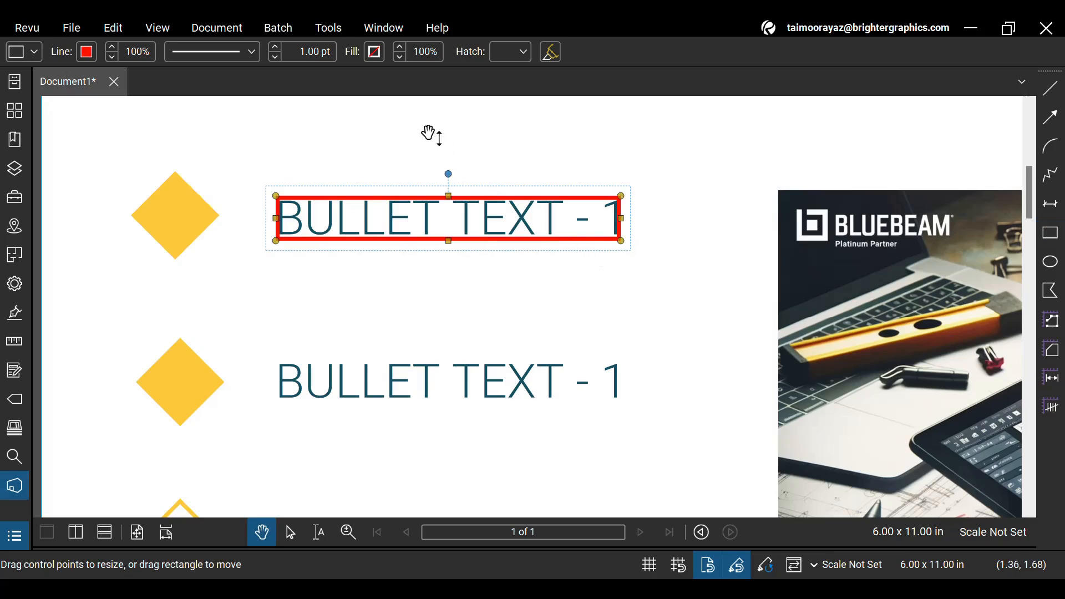
{"action": "left_click", "coordinate": [87, 53]}
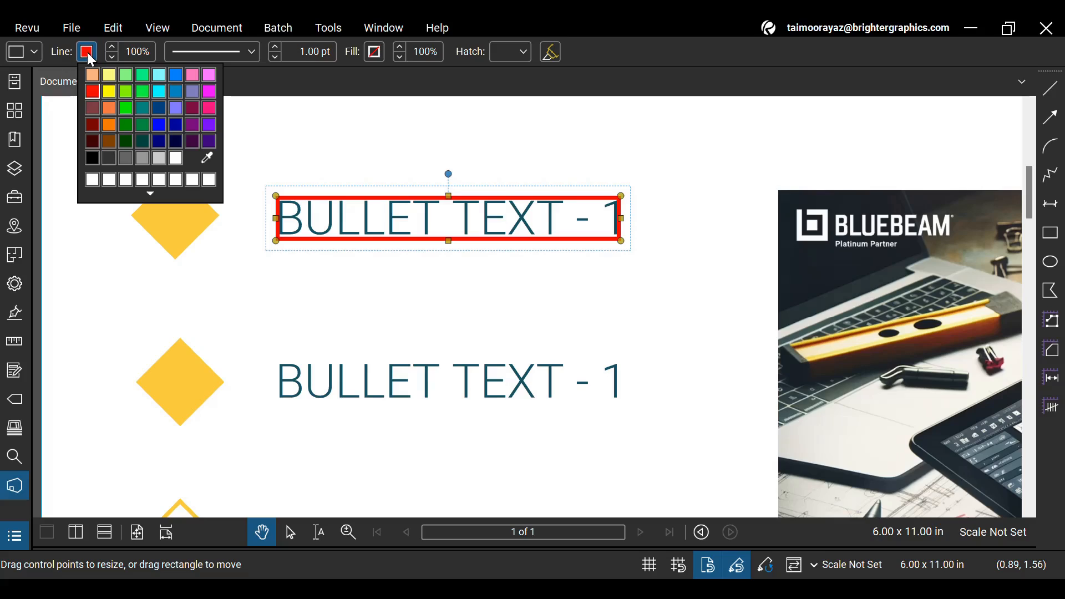
{"action": "left_click", "coordinate": [193, 52]}
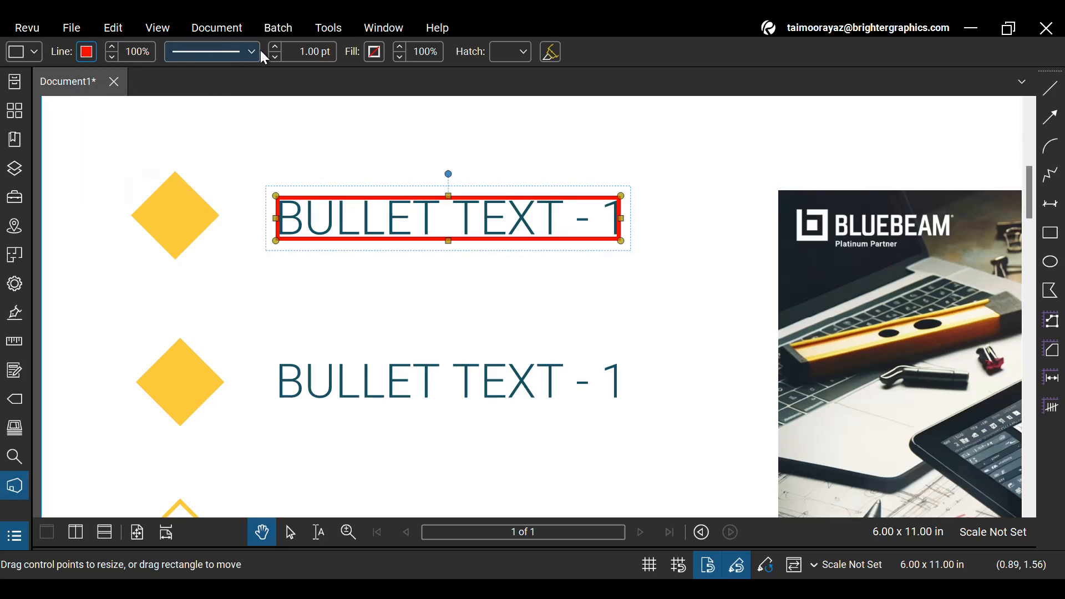
{"action": "left_click", "coordinate": [274, 57]}
{"action": "left_click", "coordinate": [274, 59]}
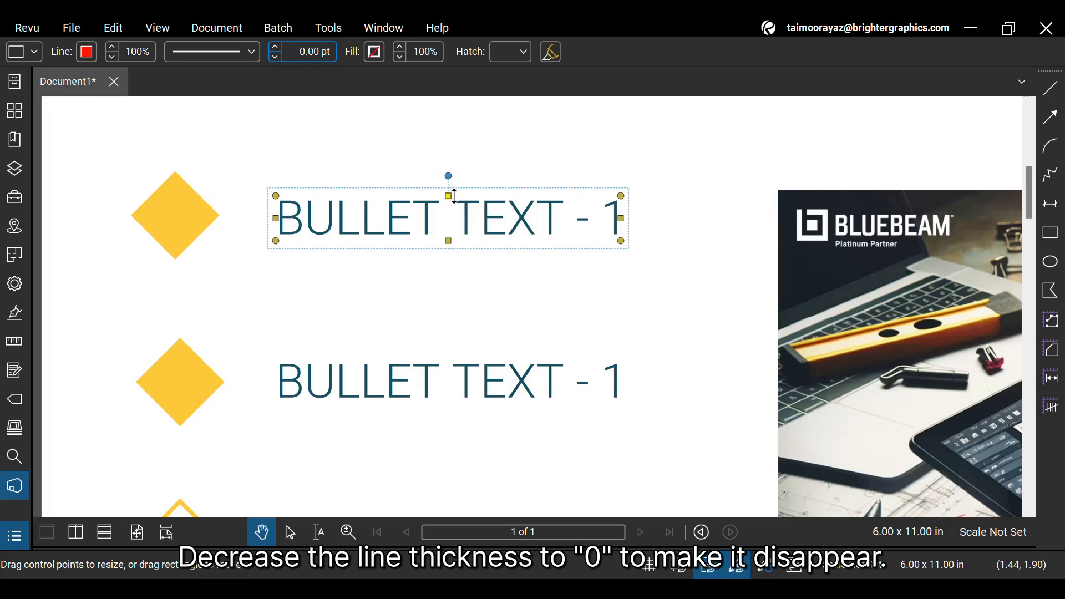
{"action": "right_click", "coordinate": [464, 127]}
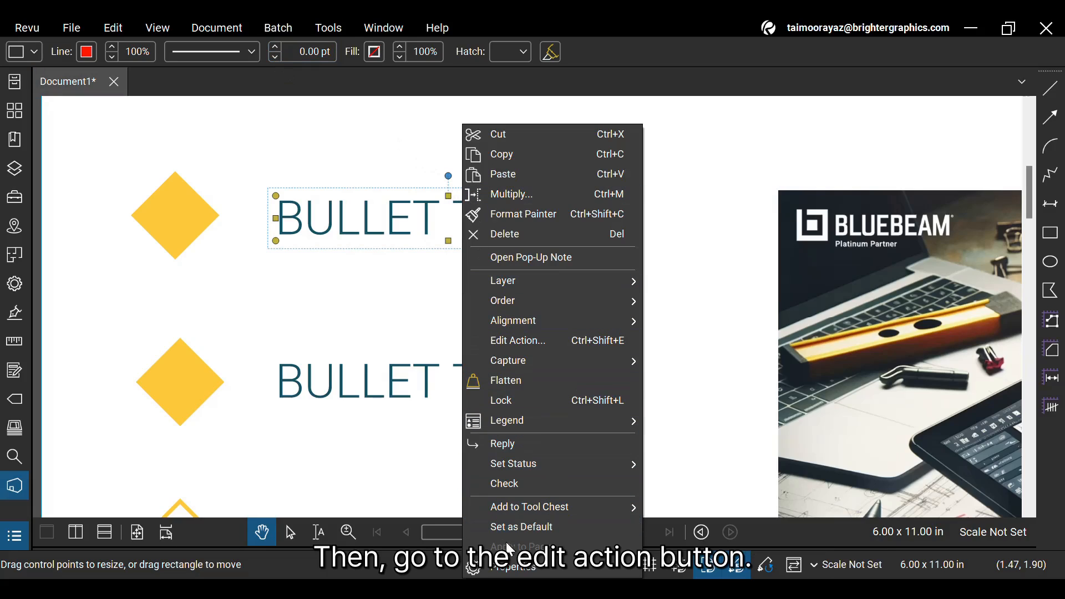
{"action": "mouse_move", "coordinate": [550, 419]}
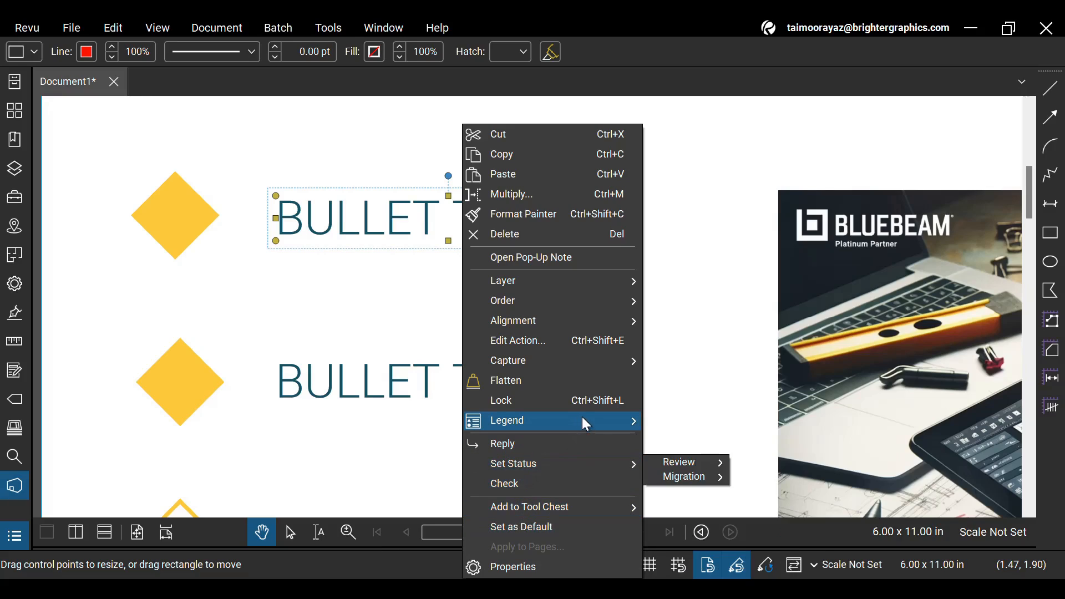
{"action": "left_click", "coordinate": [573, 350]}
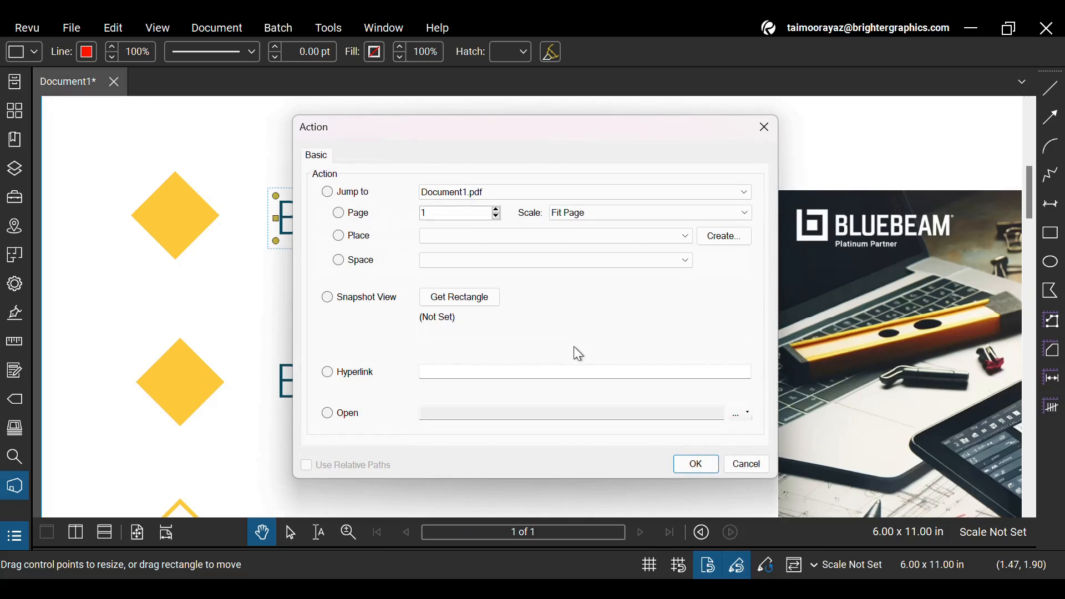
{"action": "left_click", "coordinate": [512, 373]}
{"action": "type", "text": "ww.y"}
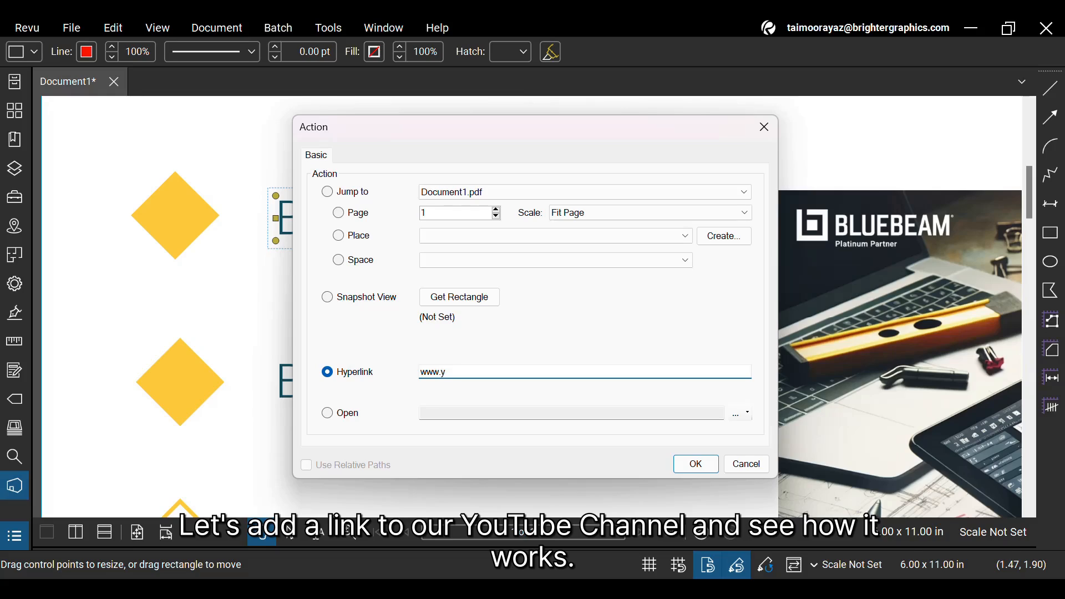
{"action": "type", "text": "outube.com/@bluebeammeup"}
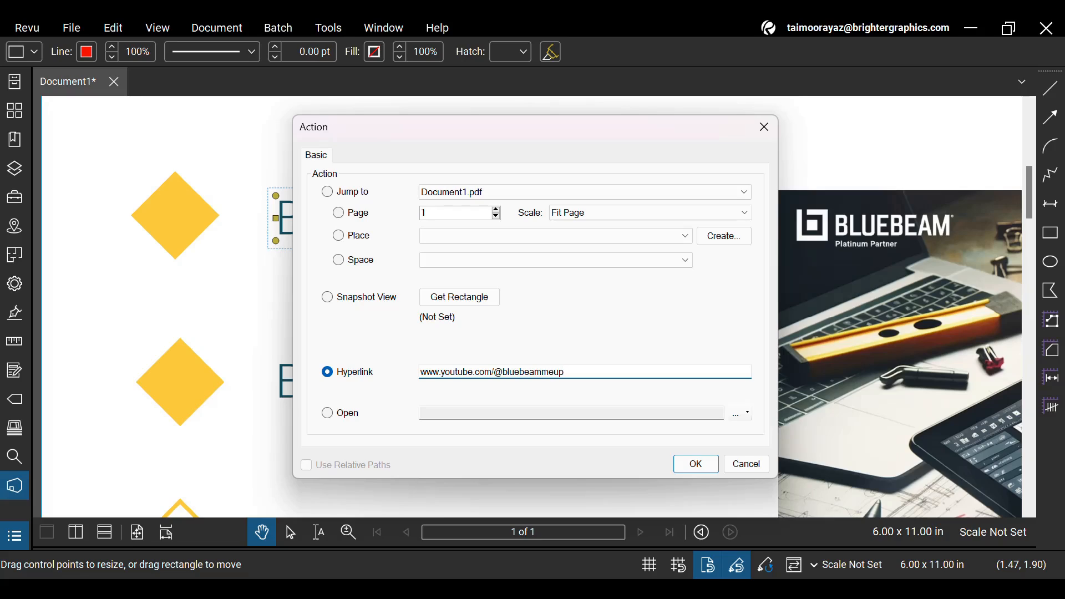
{"action": "left_click", "coordinate": [696, 464]}
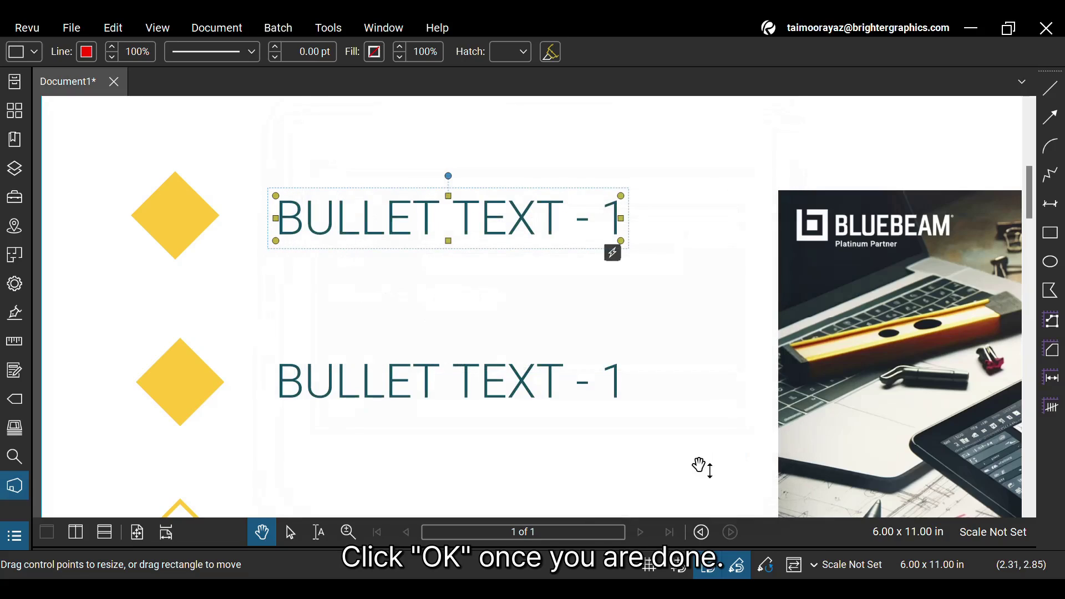
Flatten the link rectangle and follow the bullet text link to the YouTube channel.
{"action": "right_click", "coordinate": [541, 244]}
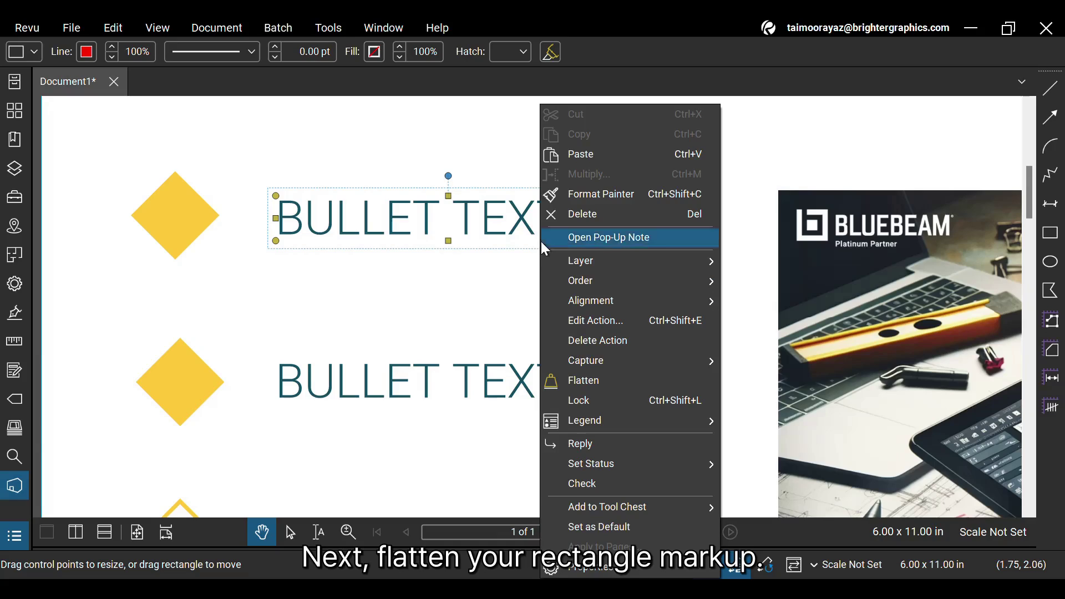
{"action": "left_click", "coordinate": [588, 380]}
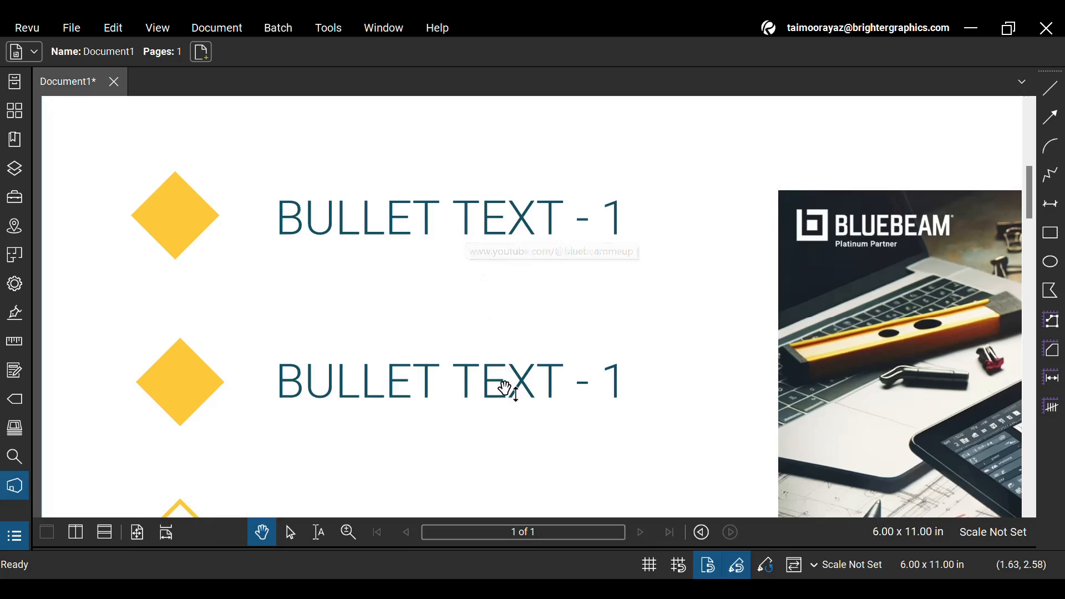
{"action": "left_click", "coordinate": [475, 219]}
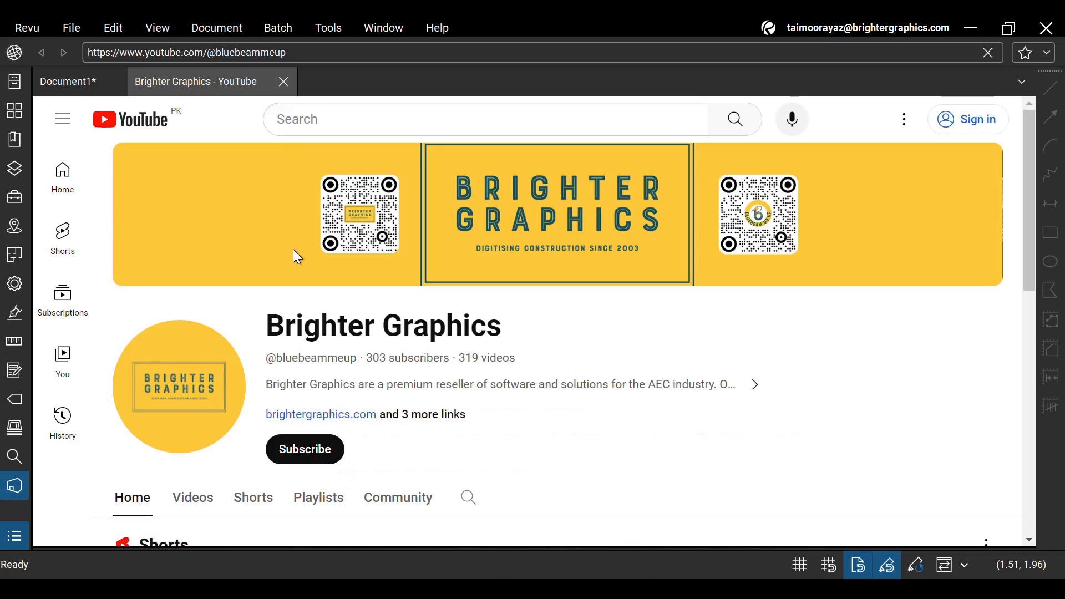
{"action": "left_click", "coordinate": [283, 82]}
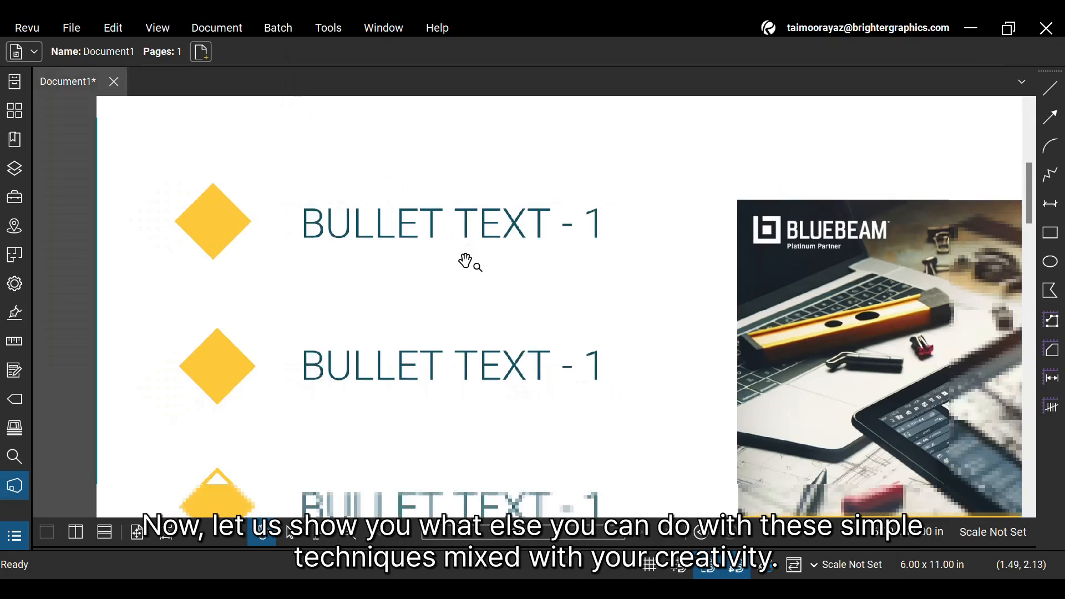
{"action": "scroll", "coordinate": [465, 261], "scroll_direction": "down", "scroll_amount": 3}
{"action": "scroll", "coordinate": [465, 261], "scroll_direction": "down", "scroll_amount": 3}
{"action": "scroll", "coordinate": [465, 261], "scroll_direction": "down", "scroll_amount": 2}
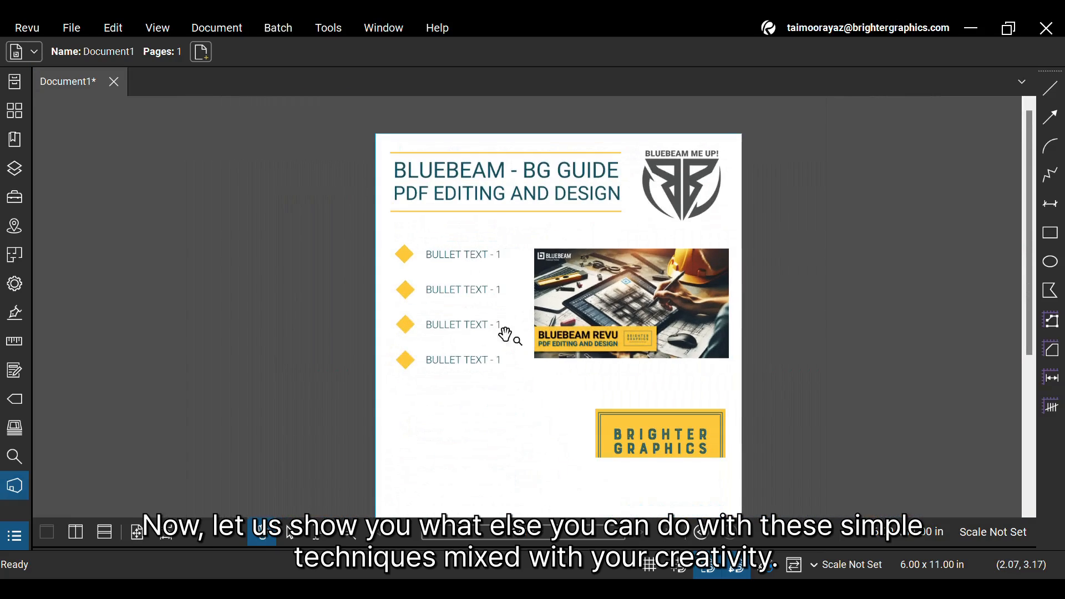
{"action": "scroll", "coordinate": [504, 333], "scroll_direction": "down", "scroll_amount": 2}
{"action": "scroll", "coordinate": [450, 367], "scroll_direction": "down", "scroll_amount": 2}
{"action": "scroll", "coordinate": [440, 369], "scroll_direction": "down", "scroll_amount": 2}
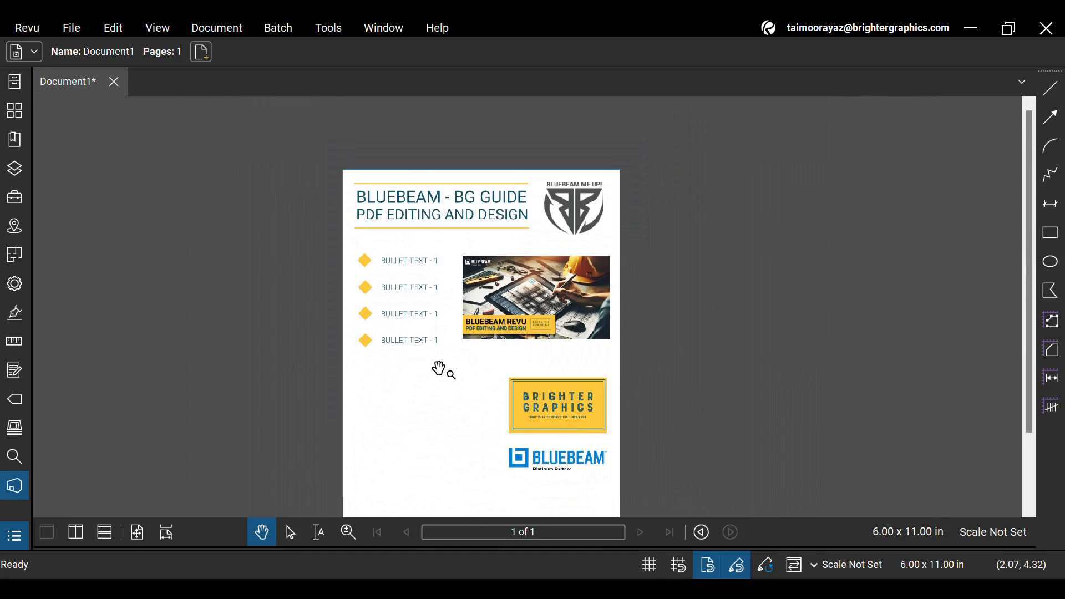
{"action": "left_click_drag", "start_coordinate": [440, 369], "coordinate": [451, 308]}
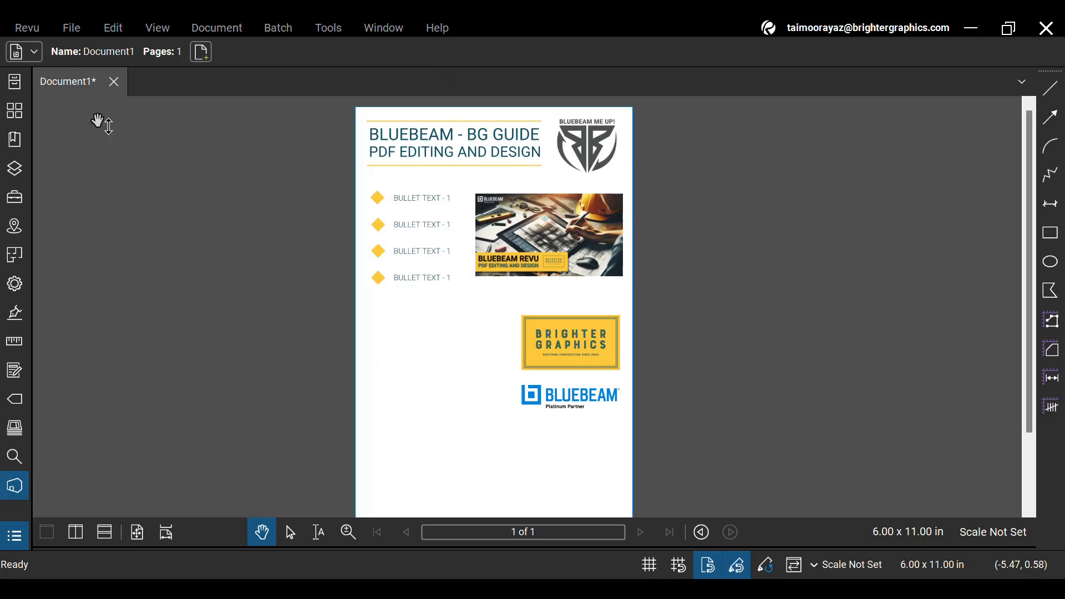
Open BluebeamMeUp_NEWSLETTERSeptember2023 from the PDF Editing folder in a new tab.
{"action": "left_click", "coordinate": [71, 28]}
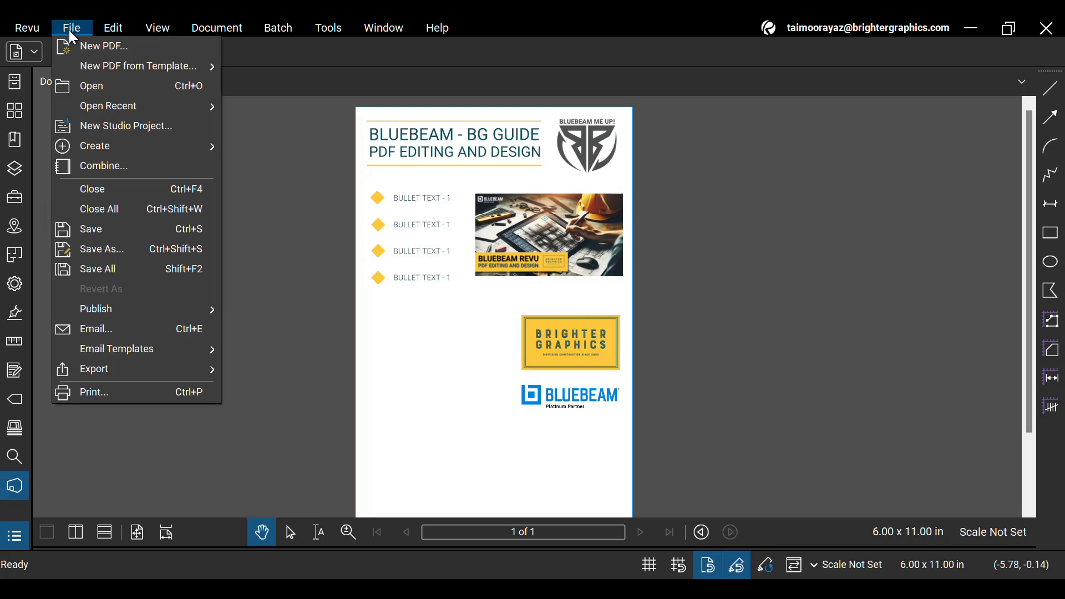
{"action": "left_click", "coordinate": [91, 84]}
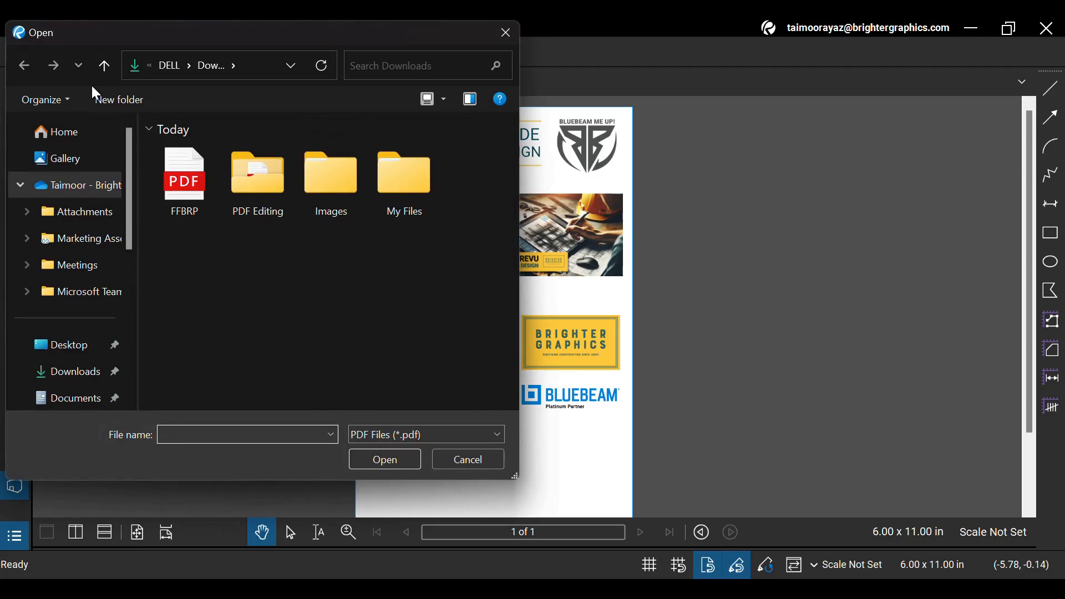
{"action": "double_click", "coordinate": [283, 182]}
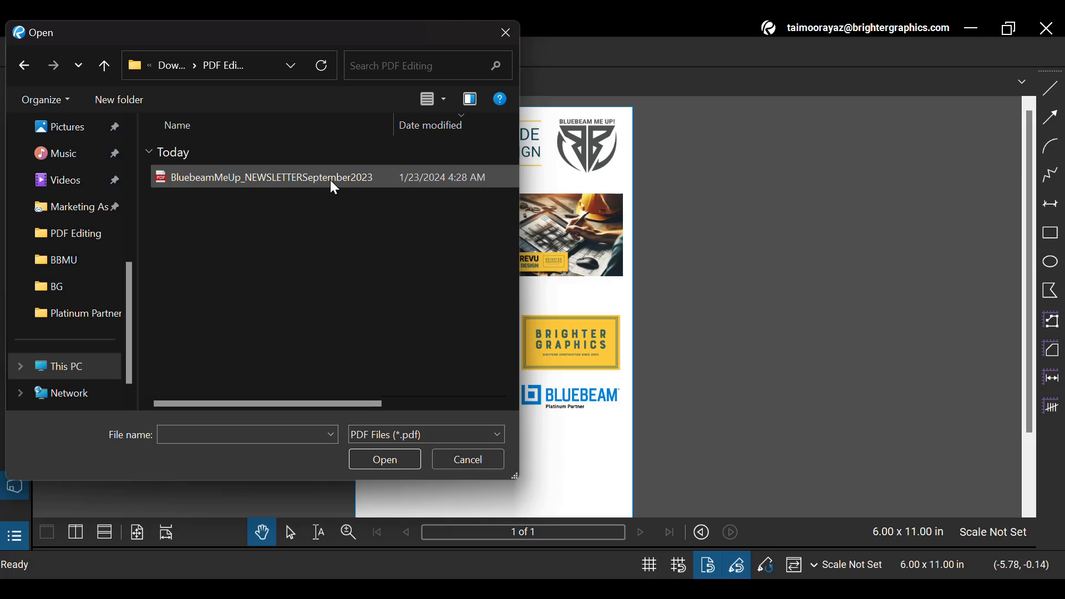
{"action": "double_click", "coordinate": [331, 181]}
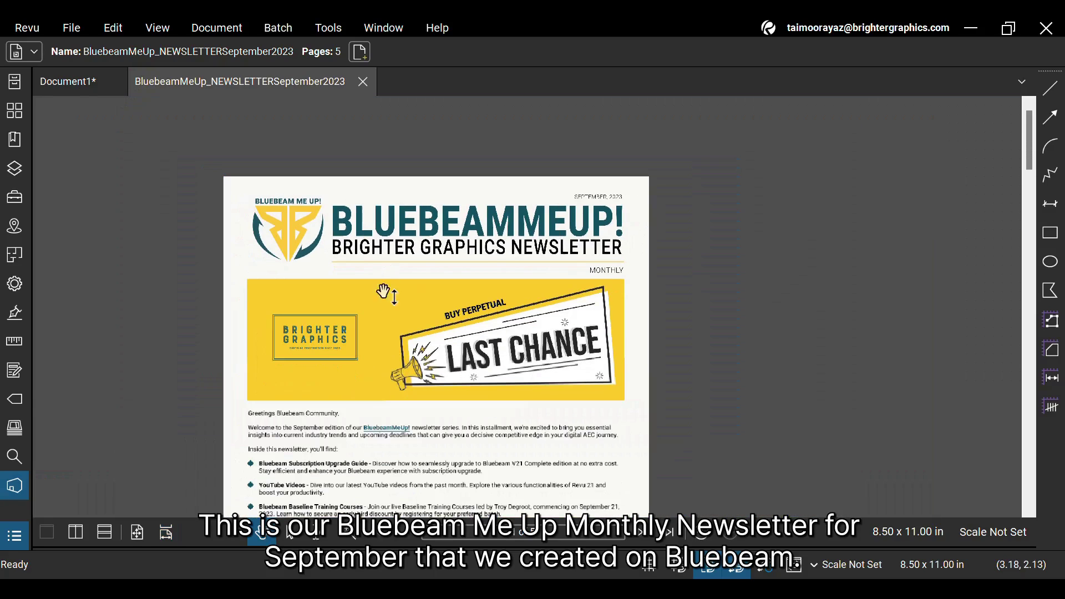
{"action": "scroll", "coordinate": [379, 291], "scroll_direction": "up", "scroll_amount": 2}
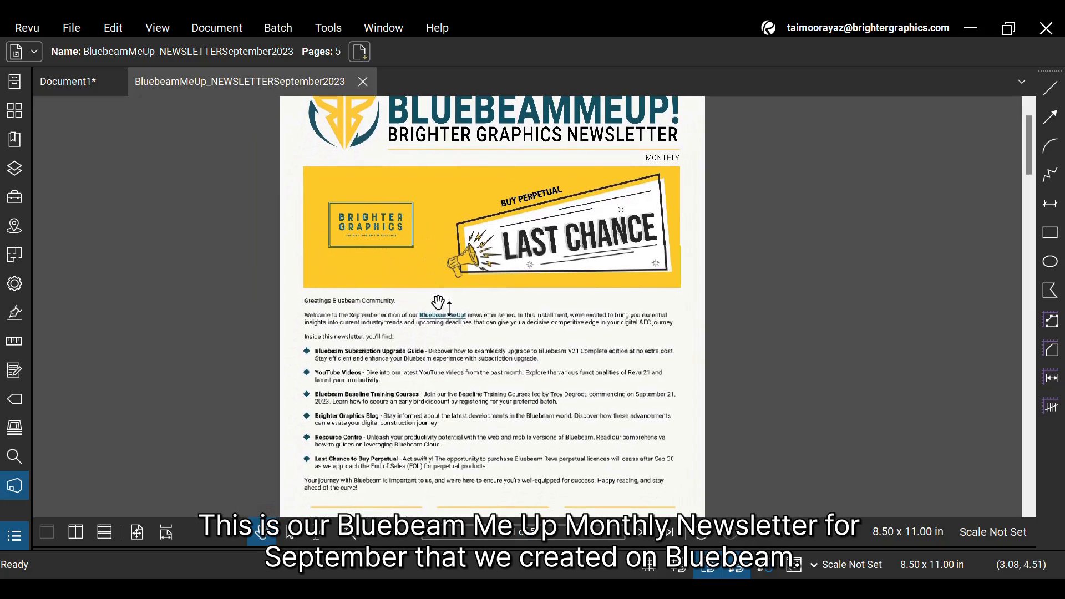
{"action": "scroll", "coordinate": [441, 311], "scroll_direction": "up", "scroll_amount": 2}
{"action": "scroll", "coordinate": [499, 162], "scroll_direction": "up", "scroll_amount": 2}
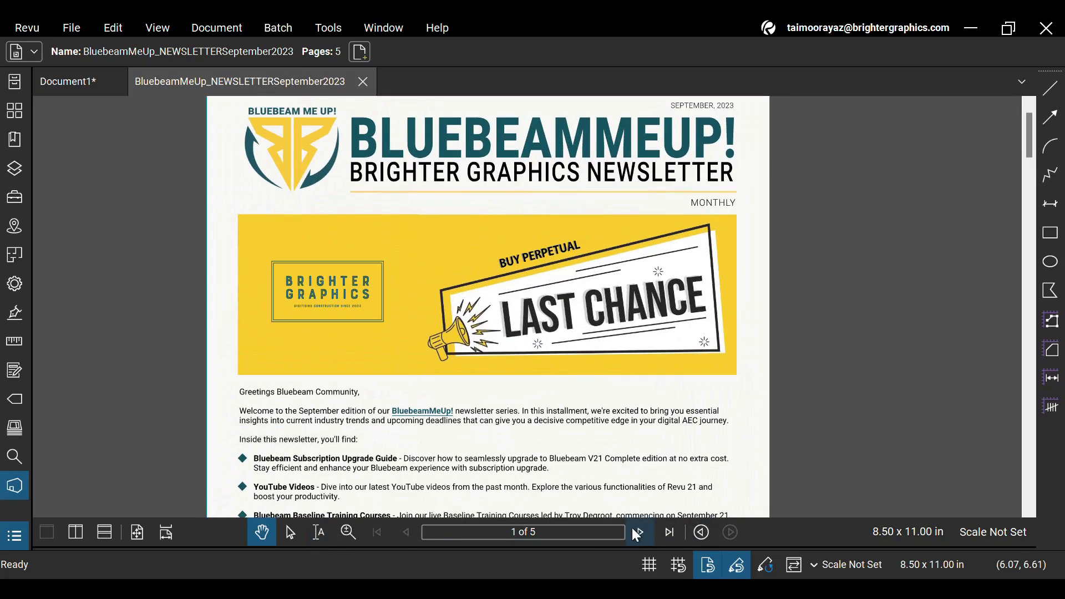
Advance page by page through the newsletter to page 5 of 5.
{"action": "left_click", "coordinate": [639, 532]}
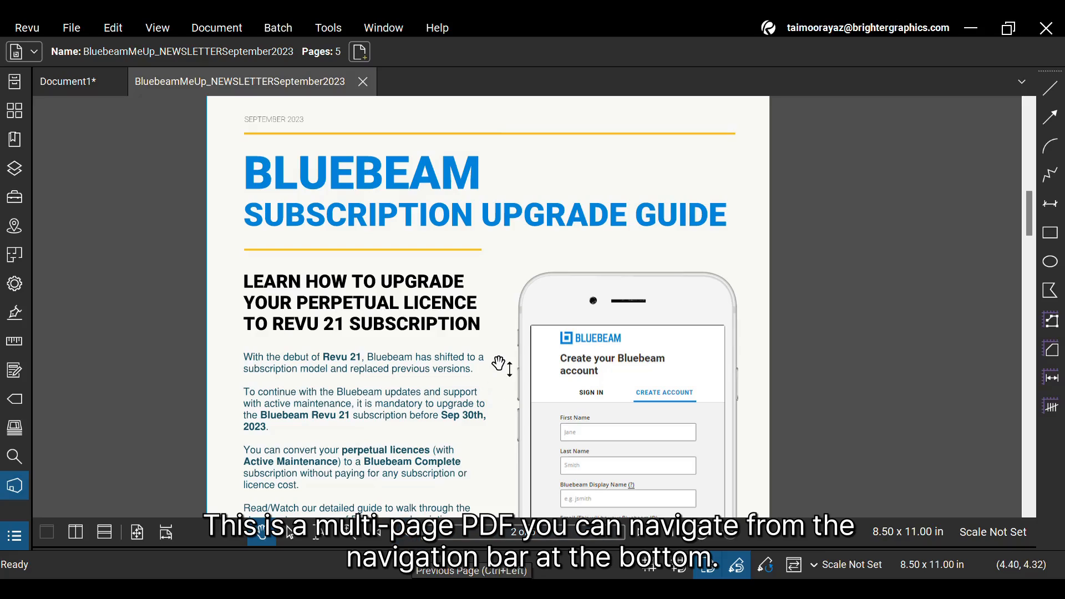
{"action": "scroll", "coordinate": [499, 367], "scroll_direction": "down", "scroll_amount": 5}
{"action": "scroll", "coordinate": [466, 346], "scroll_direction": "down", "scroll_amount": 3}
{"action": "scroll", "coordinate": [466, 346], "scroll_direction": "down", "scroll_amount": 1}
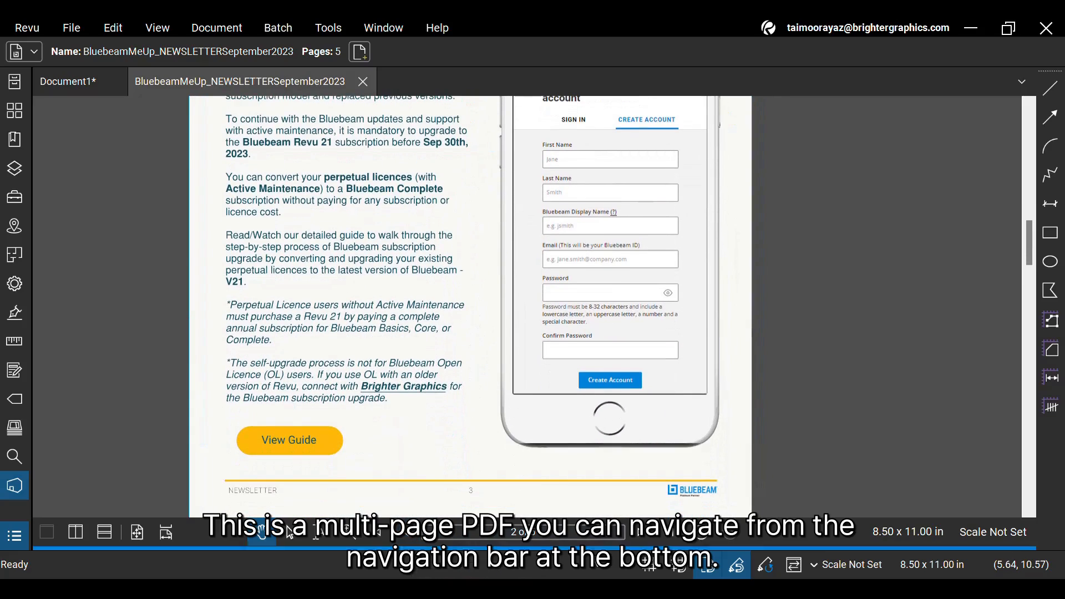
{"action": "left_click", "coordinate": [639, 532]}
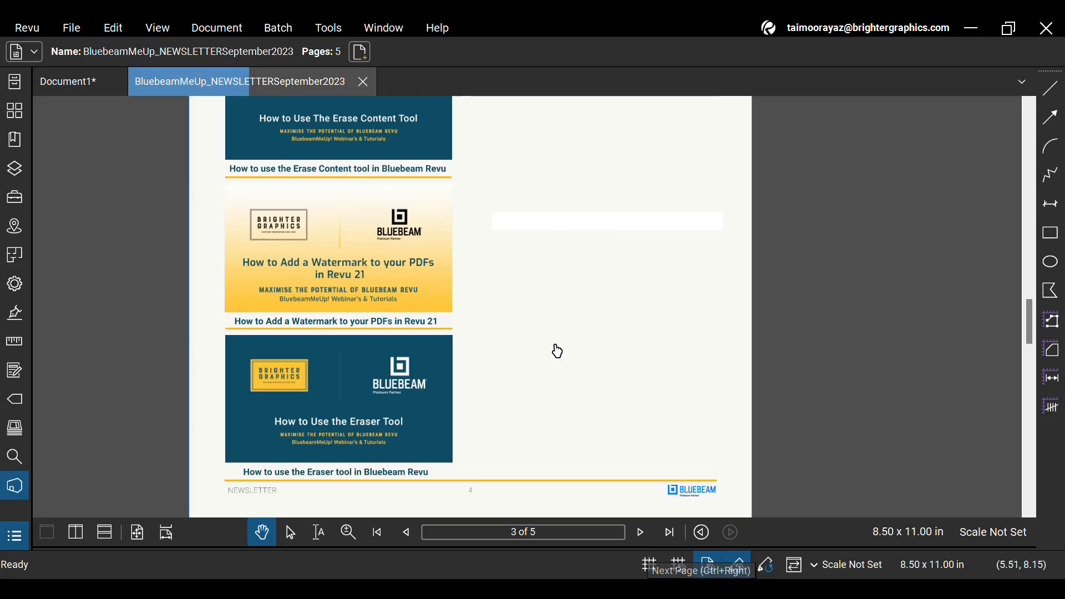
{"action": "scroll", "coordinate": [491, 357], "scroll_direction": "up", "scroll_amount": 1}
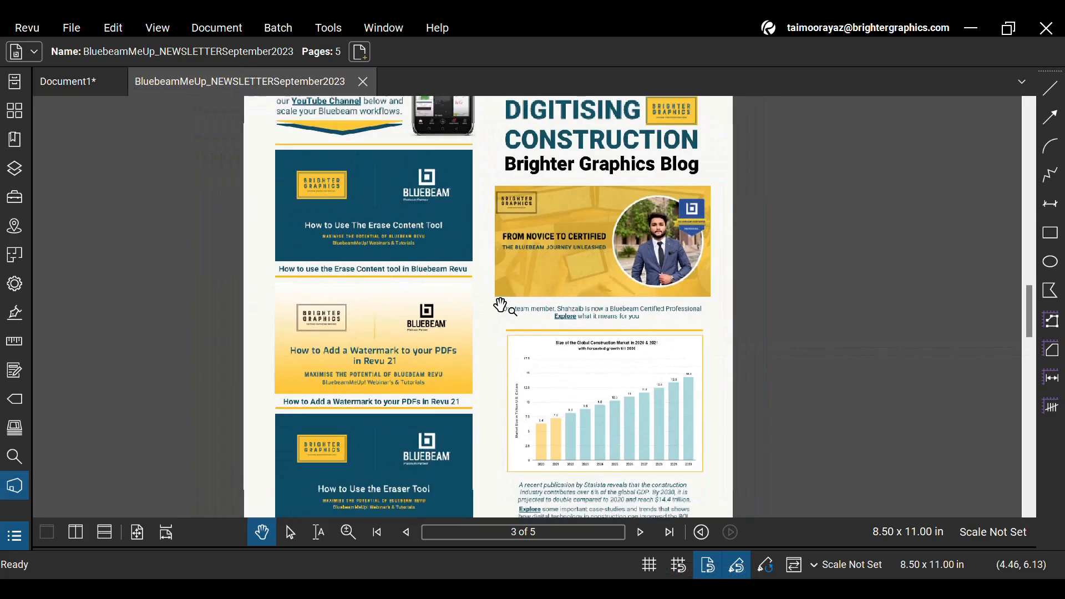
{"action": "scroll", "coordinate": [491, 357], "scroll_direction": "down", "scroll_amount": 3, "text": "ctrl"}
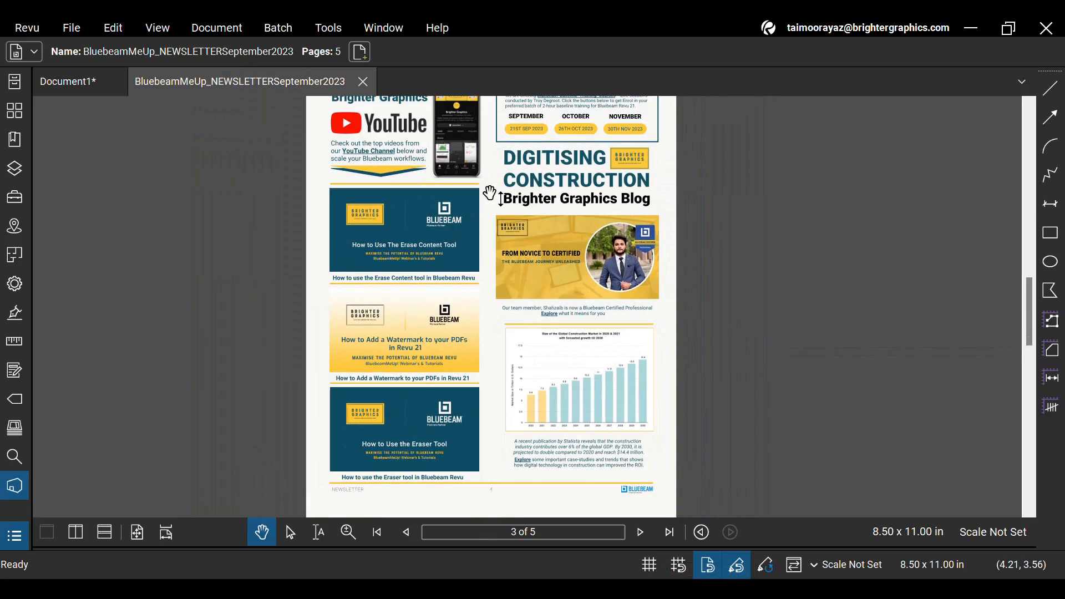
{"action": "scroll", "coordinate": [499, 199], "scroll_direction": "up", "scroll_amount": 1}
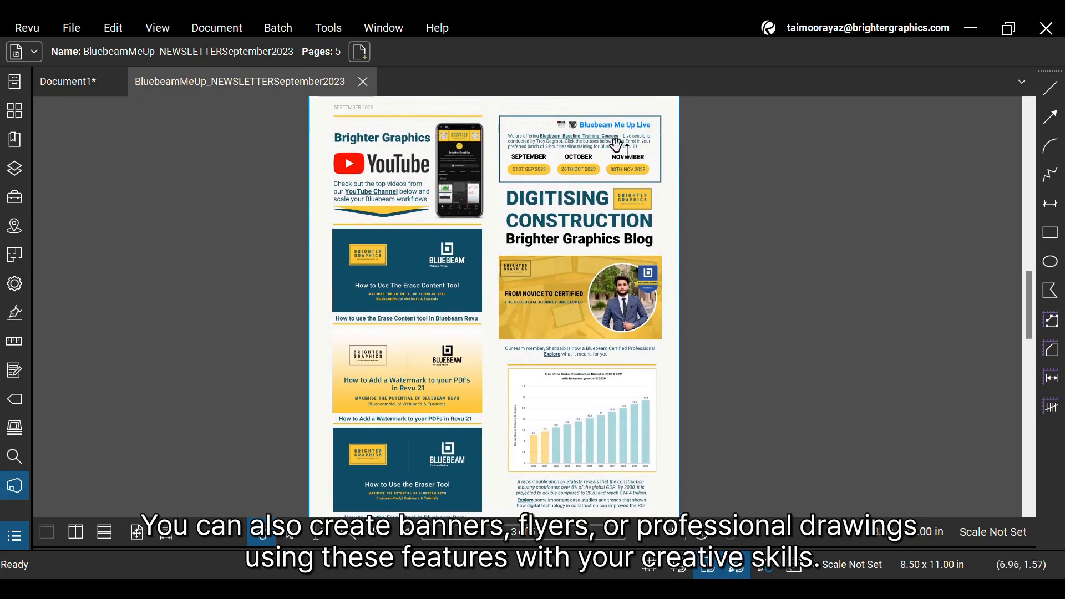
{"action": "scroll", "coordinate": [618, 144], "scroll_direction": "up", "scroll_amount": 1, "text": "ctrl"}
{"action": "scroll", "coordinate": [516, 167], "scroll_direction": "up", "scroll_amount": 1, "text": "ctrl"}
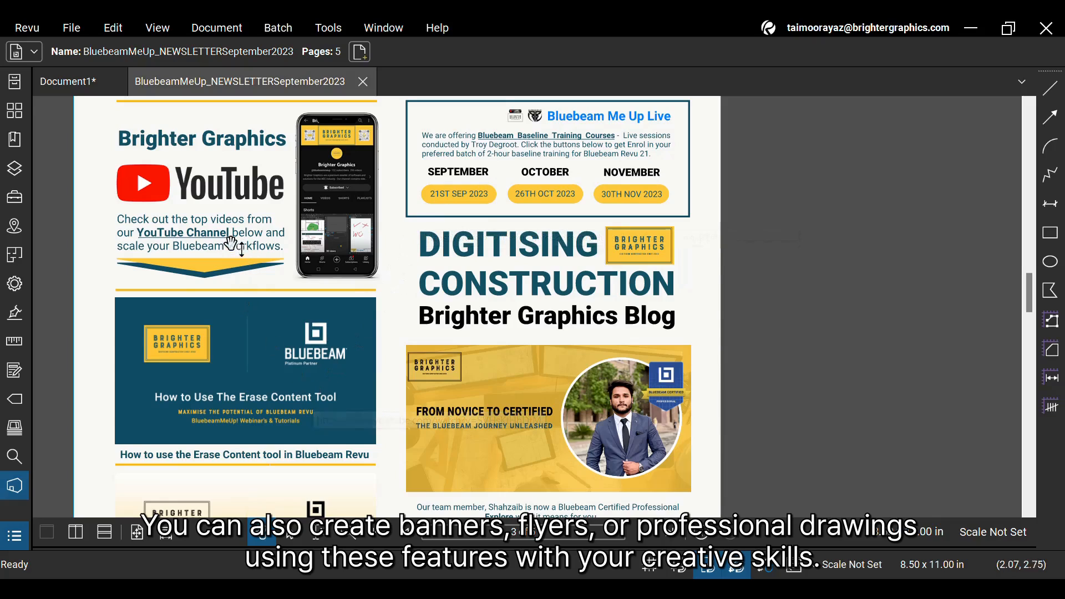
{"action": "scroll", "coordinate": [334, 292], "scroll_direction": "down", "scroll_amount": 1, "text": "ctrl"}
{"action": "scroll", "coordinate": [374, 349], "scroll_direction": "down", "scroll_amount": 1, "text": "ctrl"}
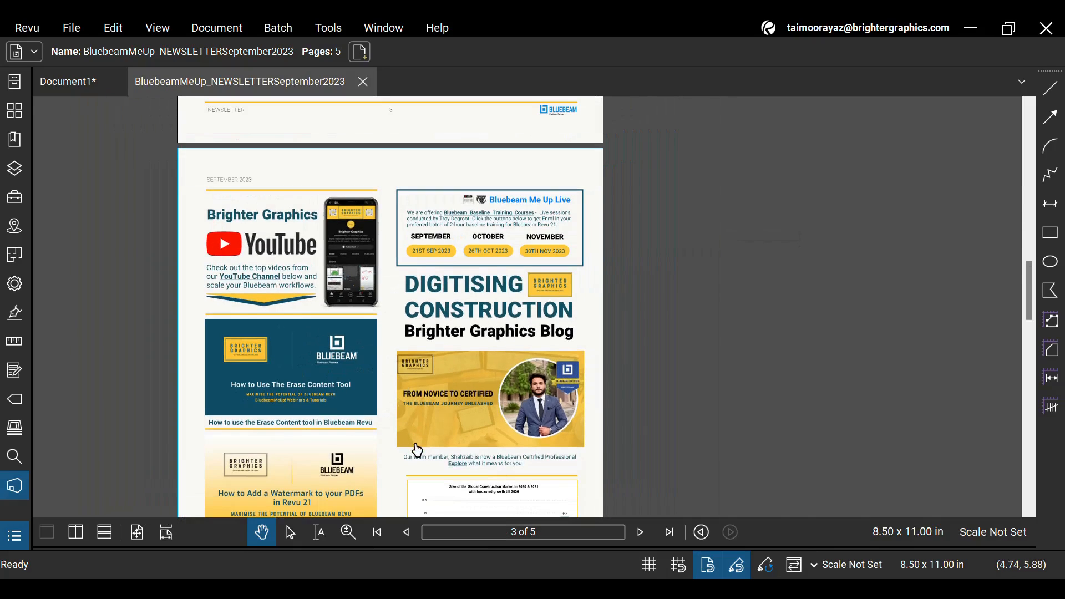
{"action": "scroll", "coordinate": [396, 468], "scroll_direction": "up", "scroll_amount": 1, "text": "ctrl"}
{"action": "scroll", "coordinate": [396, 417], "scroll_direction": "down", "scroll_amount": 1}
{"action": "scroll", "coordinate": [499, 416], "scroll_direction": "up", "scroll_amount": 1, "text": "ctrl"}
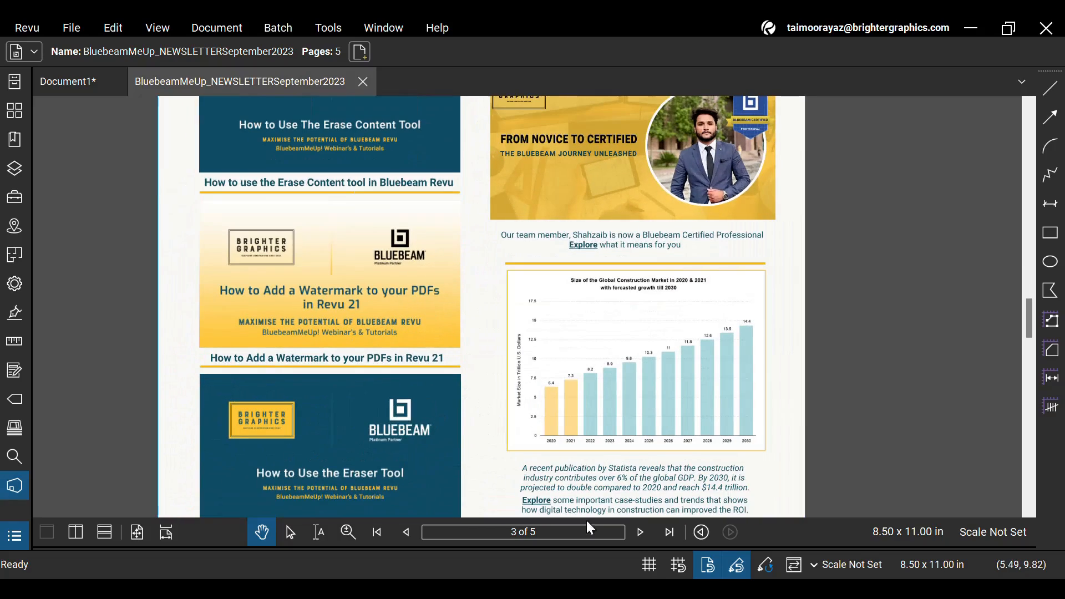
{"action": "left_click", "coordinate": [640, 532]}
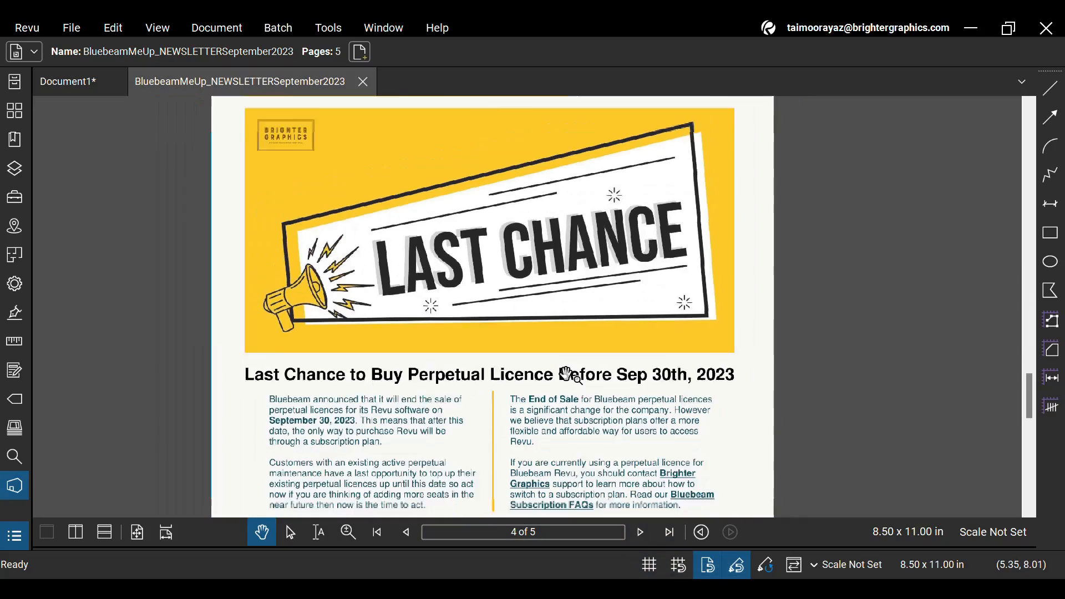
{"action": "scroll", "coordinate": [569, 374], "scroll_direction": "down", "scroll_amount": 2, "text": "ctrl"}
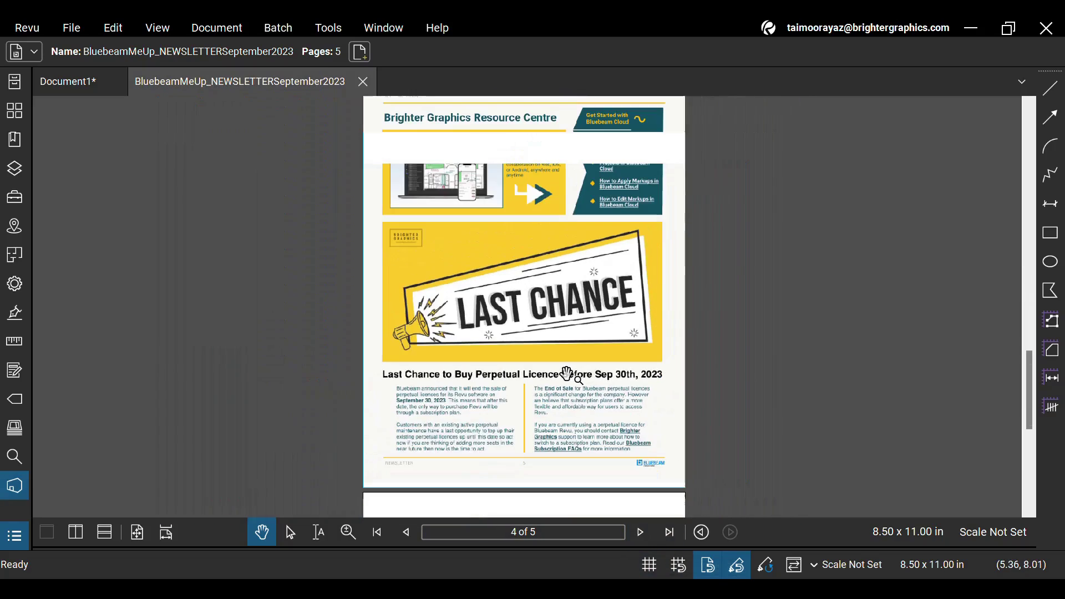
{"action": "left_click", "coordinate": [639, 532]}
{"action": "scroll", "coordinate": [633, 333], "scroll_direction": "up", "scroll_amount": 1, "text": "ctrl"}
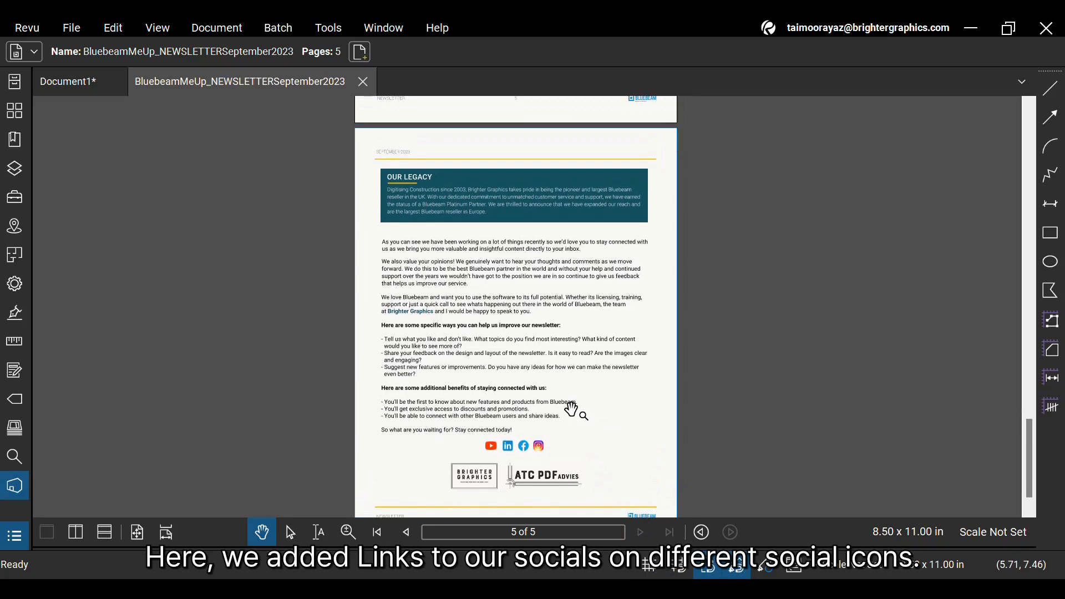
{"action": "scroll", "coordinate": [573, 406], "scroll_direction": "up", "scroll_amount": 1, "text": "ctrl"}
{"action": "scroll", "coordinate": [571, 406], "scroll_direction": "up", "scroll_amount": 2, "text": "ctrl"}
{"action": "scroll", "coordinate": [499, 350], "scroll_direction": "down", "scroll_amount": 2}
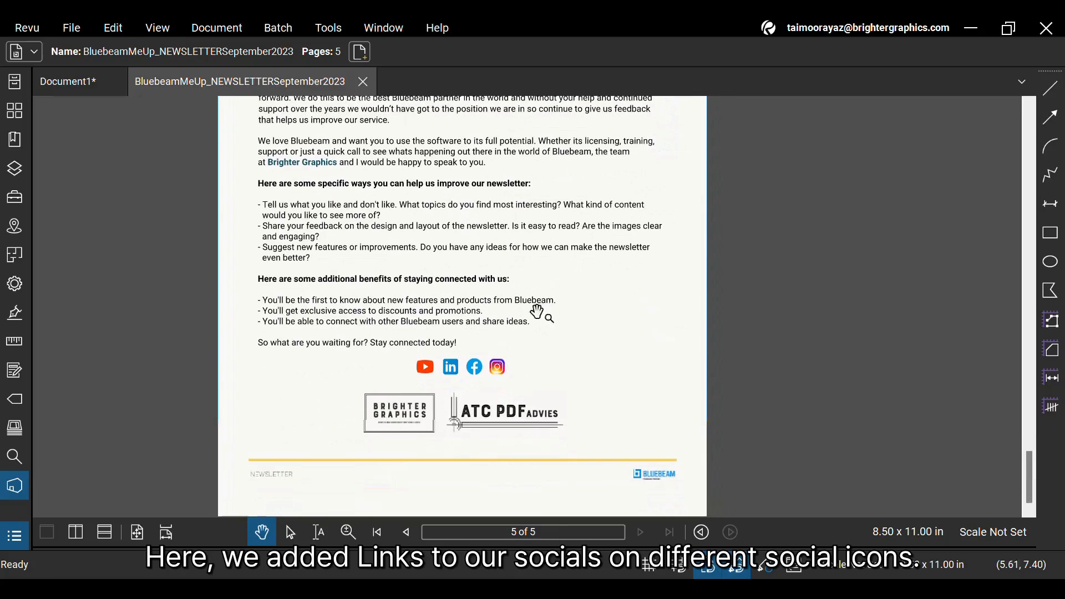
{"action": "scroll", "coordinate": [433, 366], "scroll_direction": "up", "scroll_amount": 1, "text": "ctrl"}
{"action": "scroll", "coordinate": [432, 369], "scroll_direction": "up", "scroll_amount": 1, "text": "ctrl"}
{"action": "scroll", "coordinate": [433, 368], "scroll_direction": "up", "scroll_amount": 1, "text": "ctrl"}
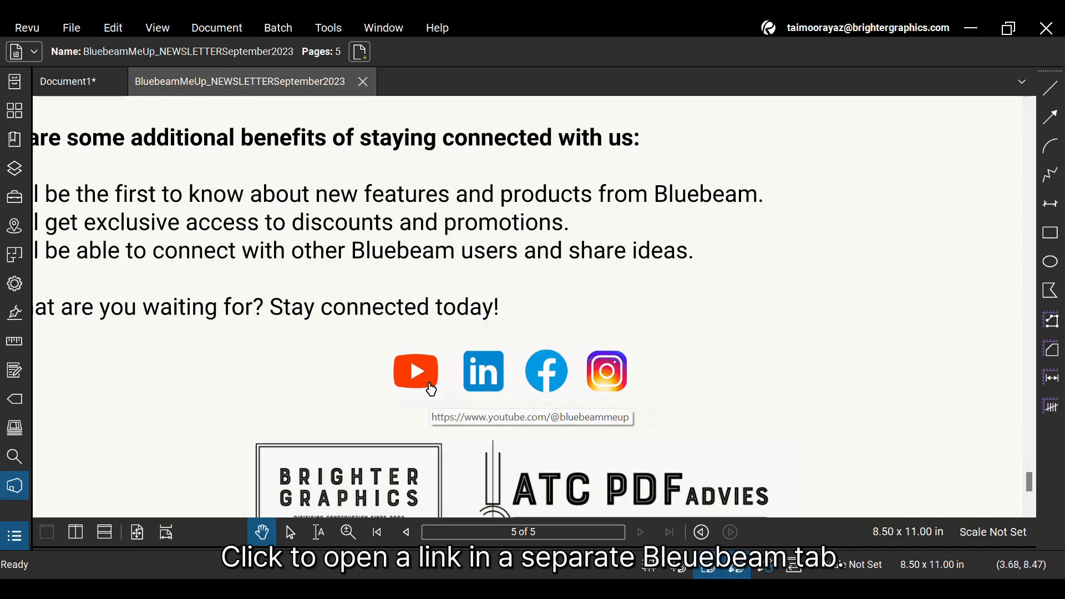
{"action": "left_click", "coordinate": [429, 386]}
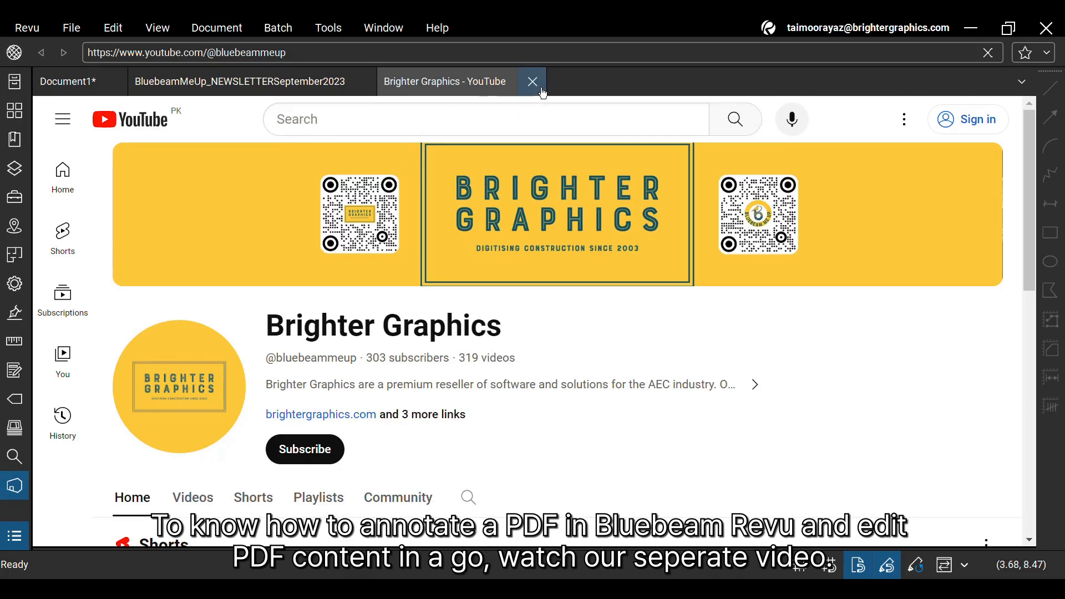
{"action": "left_click", "coordinate": [533, 82]}
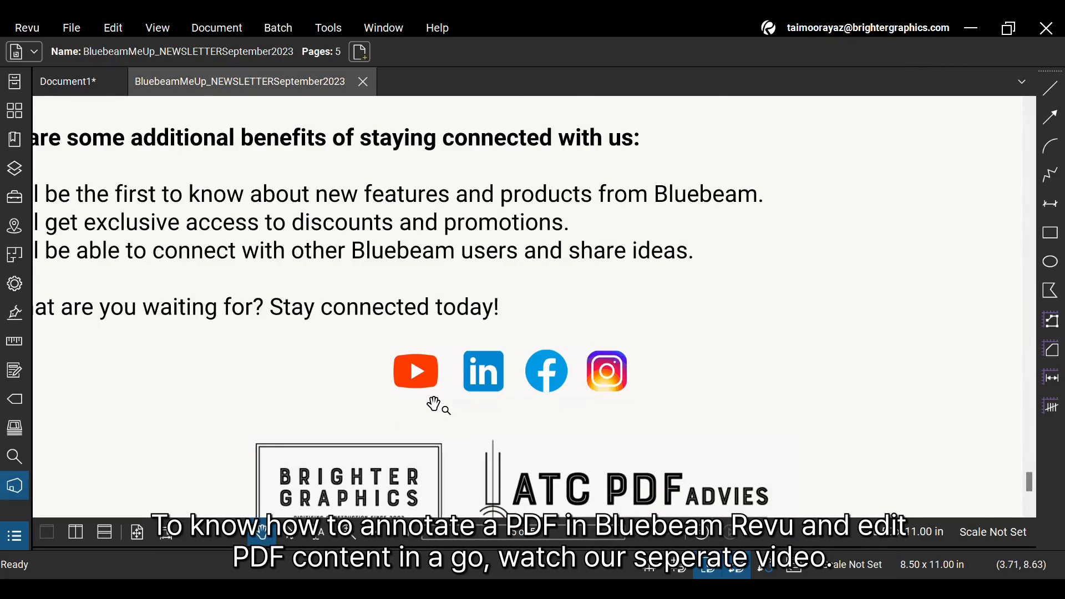
{"action": "scroll", "coordinate": [434, 405], "scroll_direction": "down", "scroll_amount": 2}
{"action": "scroll", "coordinate": [433, 405], "scroll_direction": "down", "scroll_amount": 2}
{"action": "scroll", "coordinate": [433, 404], "scroll_direction": "down", "scroll_amount": 2}
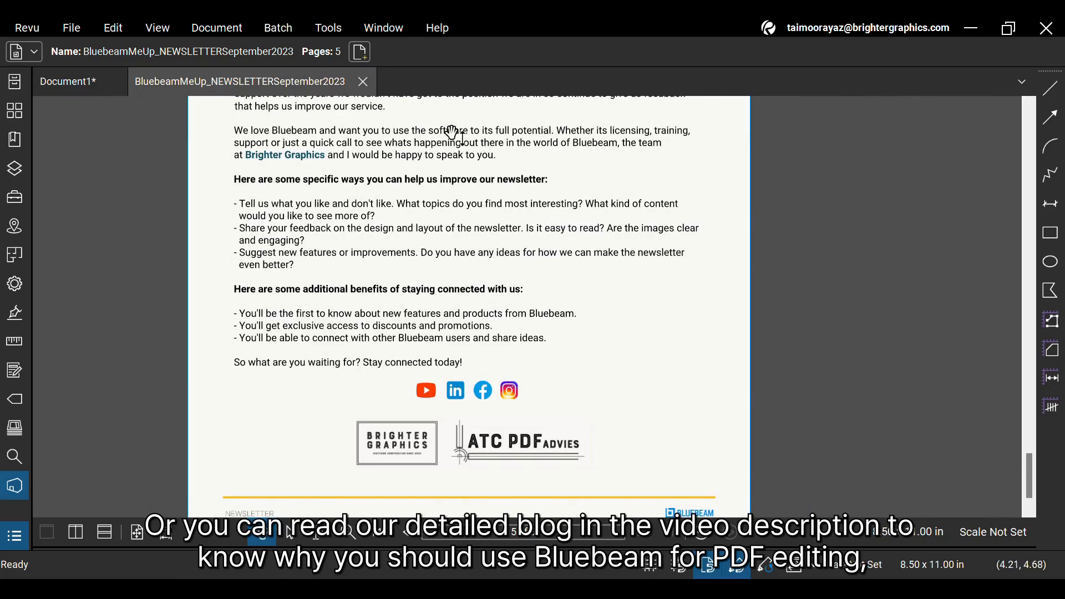
{"action": "scroll", "coordinate": [486, 221], "scroll_direction": "down", "scroll_amount": 2}
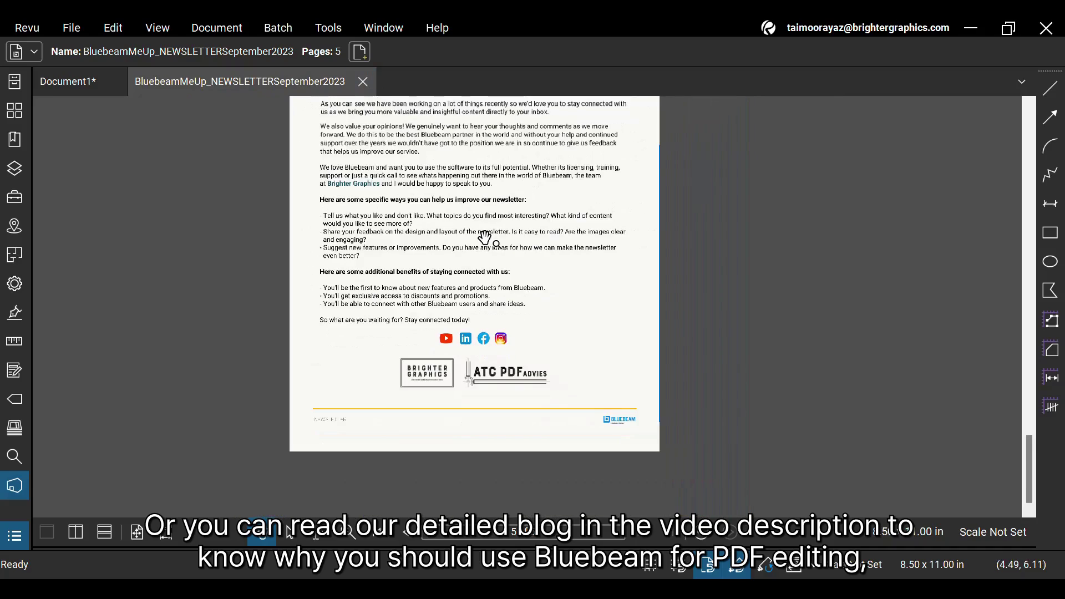
Close the newsletter tab and pan Document1 to show the flyer's lower logos.
{"action": "left_click", "coordinate": [362, 81]}
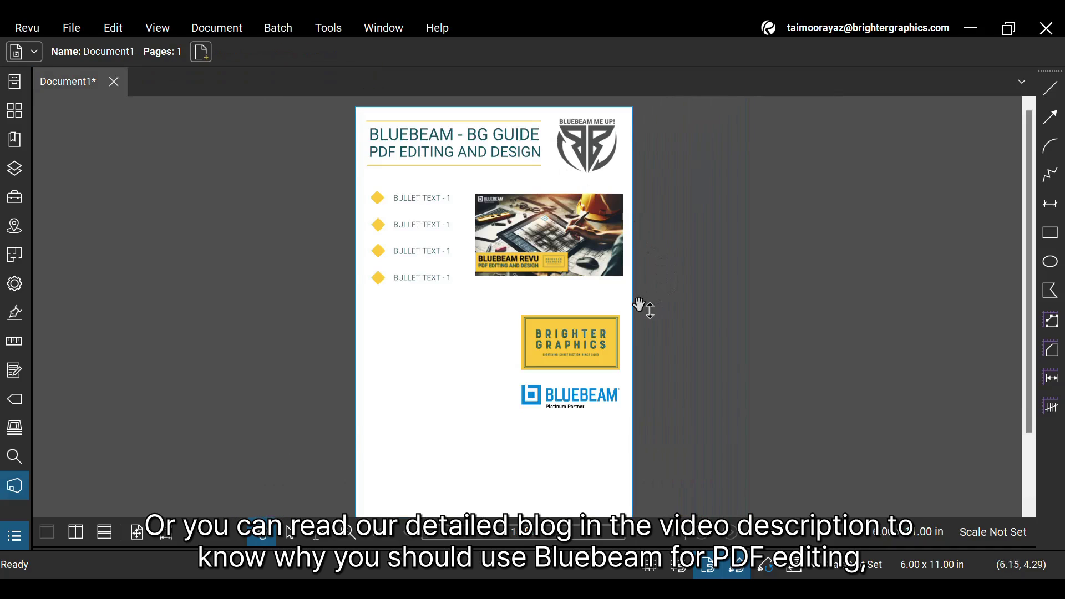
{"action": "scroll", "coordinate": [632, 308], "scroll_direction": "up", "scroll_amount": 2}
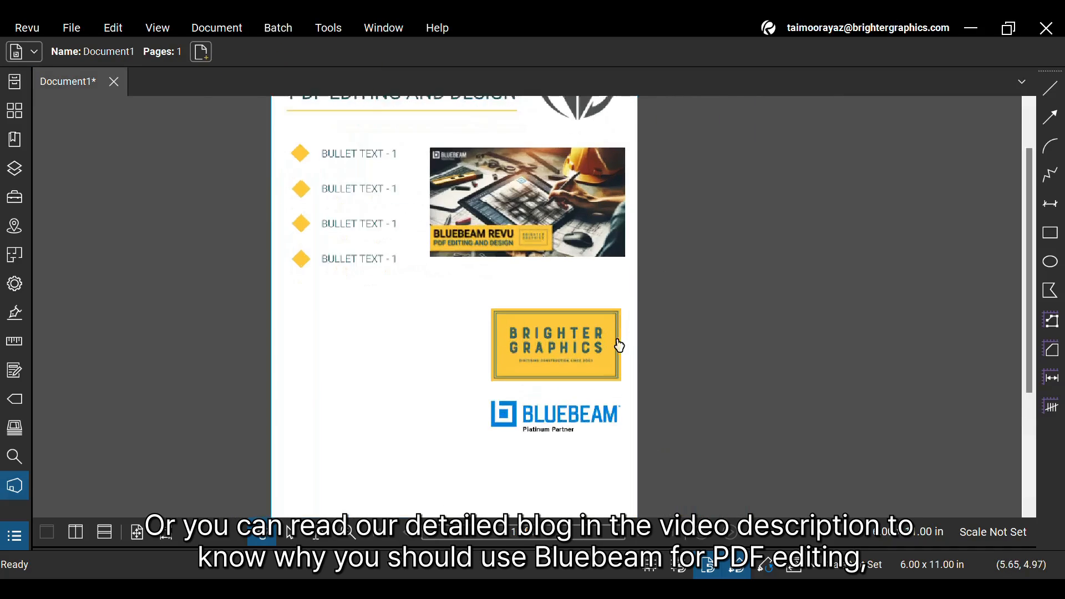
{"action": "scroll", "coordinate": [628, 349], "scroll_direction": "up", "scroll_amount": 2}
{"action": "scroll", "coordinate": [615, 350], "scroll_direction": "up", "scroll_amount": 2}
{"action": "scroll", "coordinate": [599, 344], "scroll_direction": "up", "scroll_amount": 2}
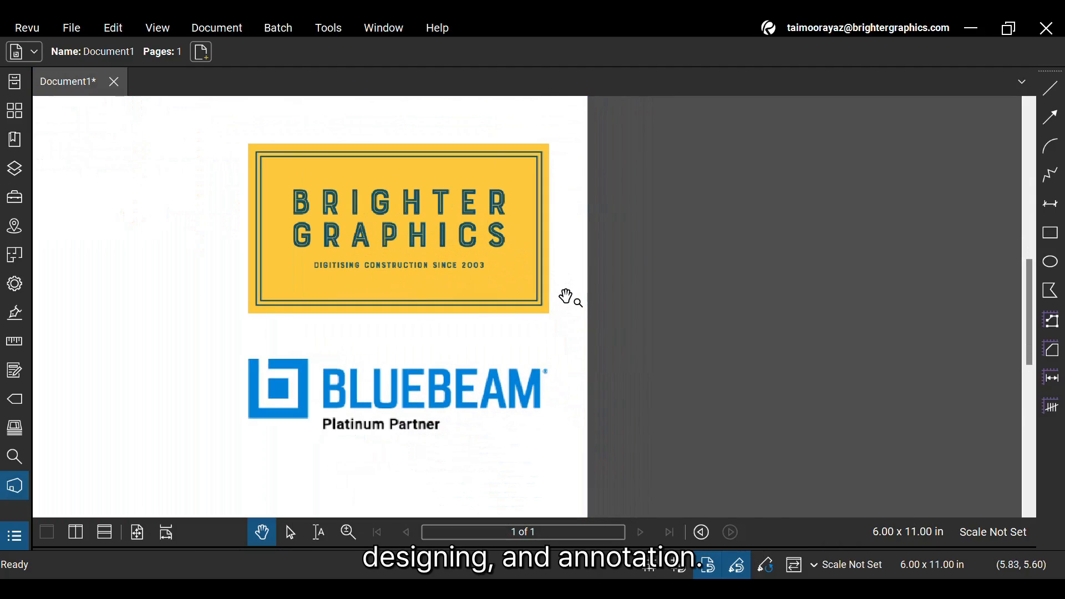
{"action": "left_click_drag", "start_coordinate": [574, 295], "coordinate": [910, 337]}
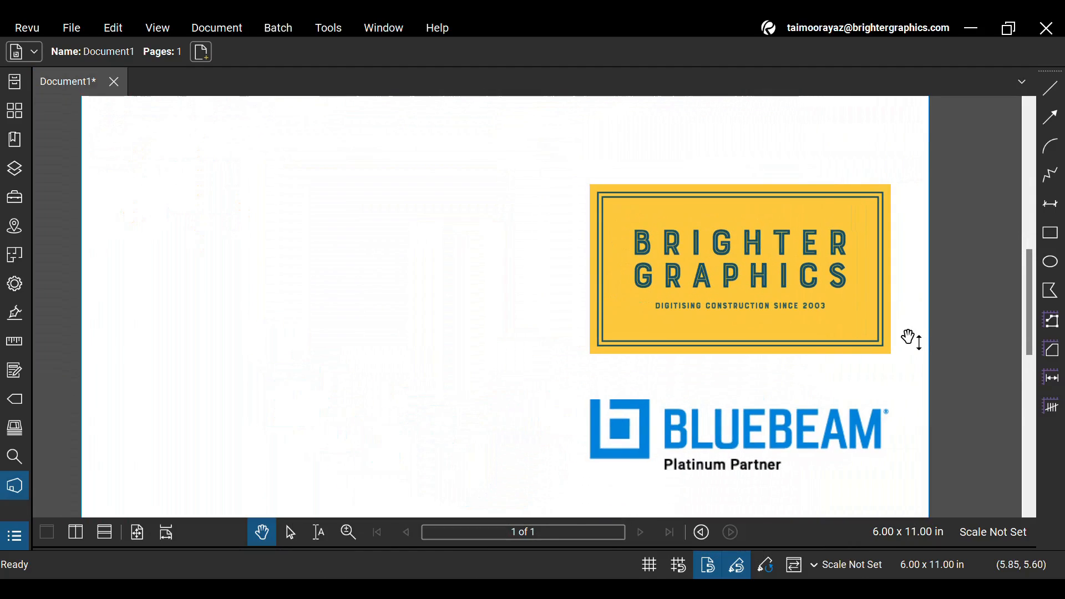